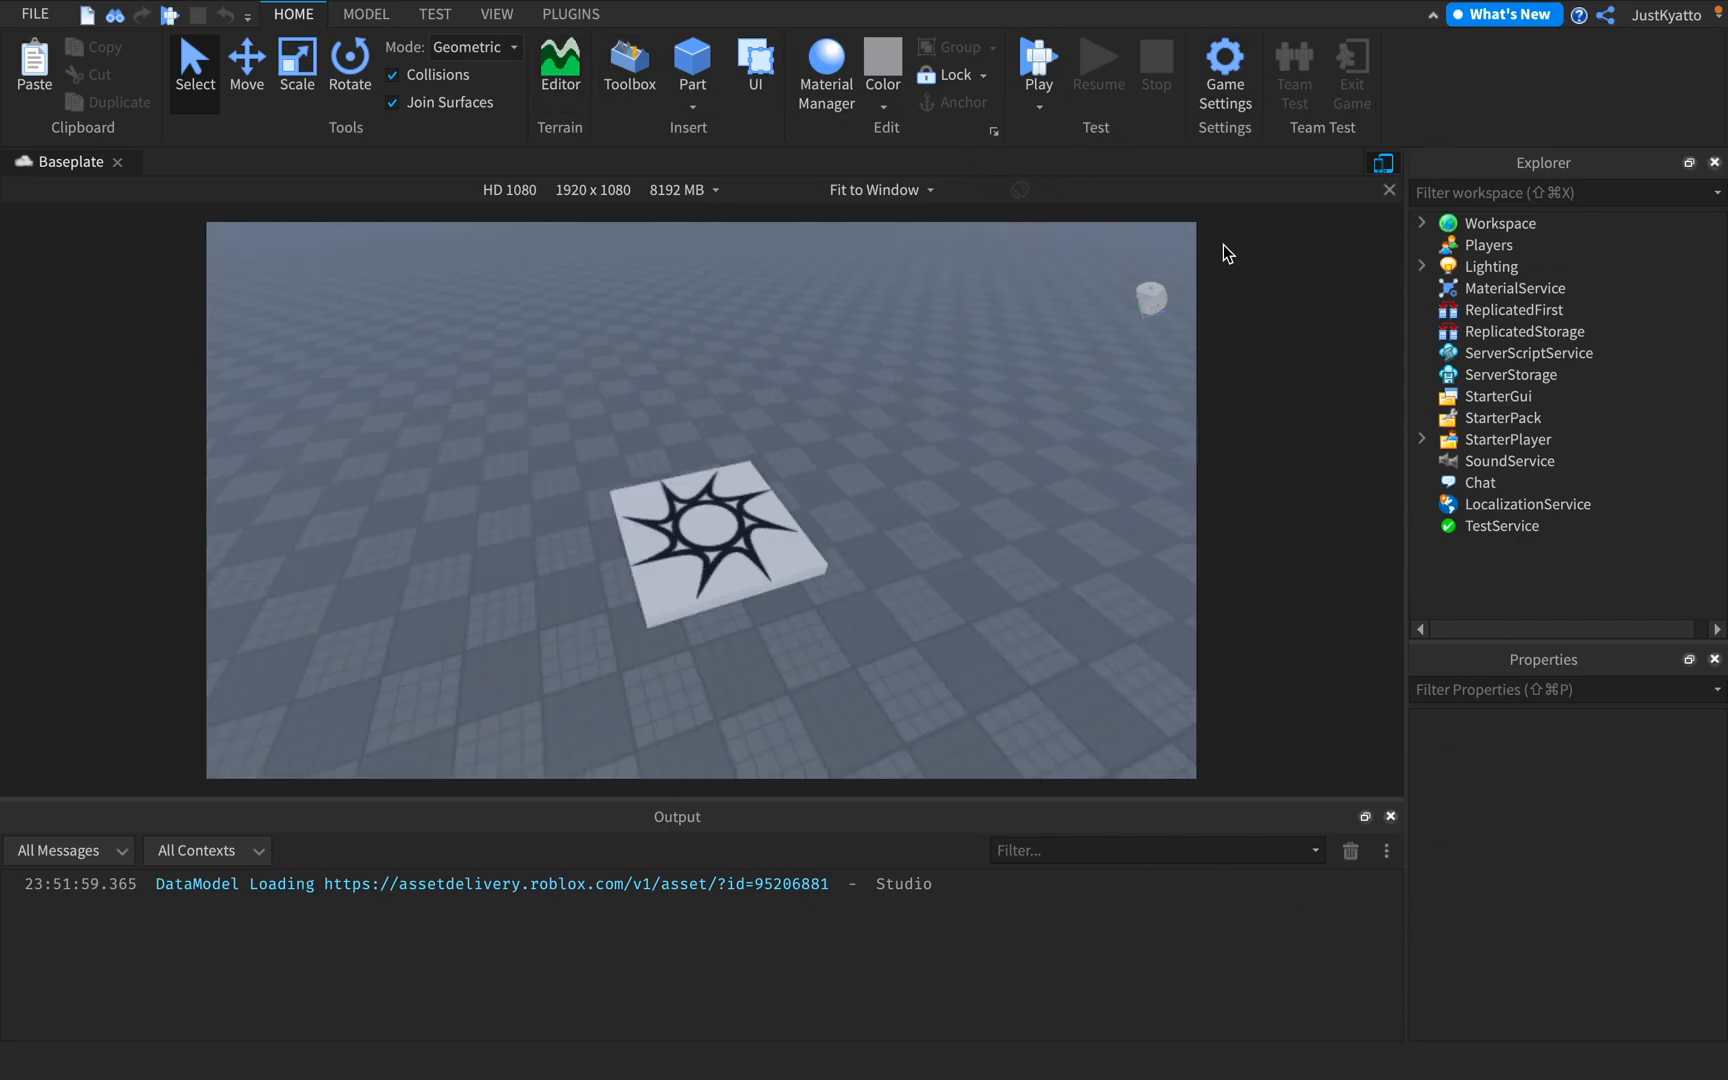
# Open the Studio settings and bring the theme option of the General section into view
pyautogui.click(40, 16)
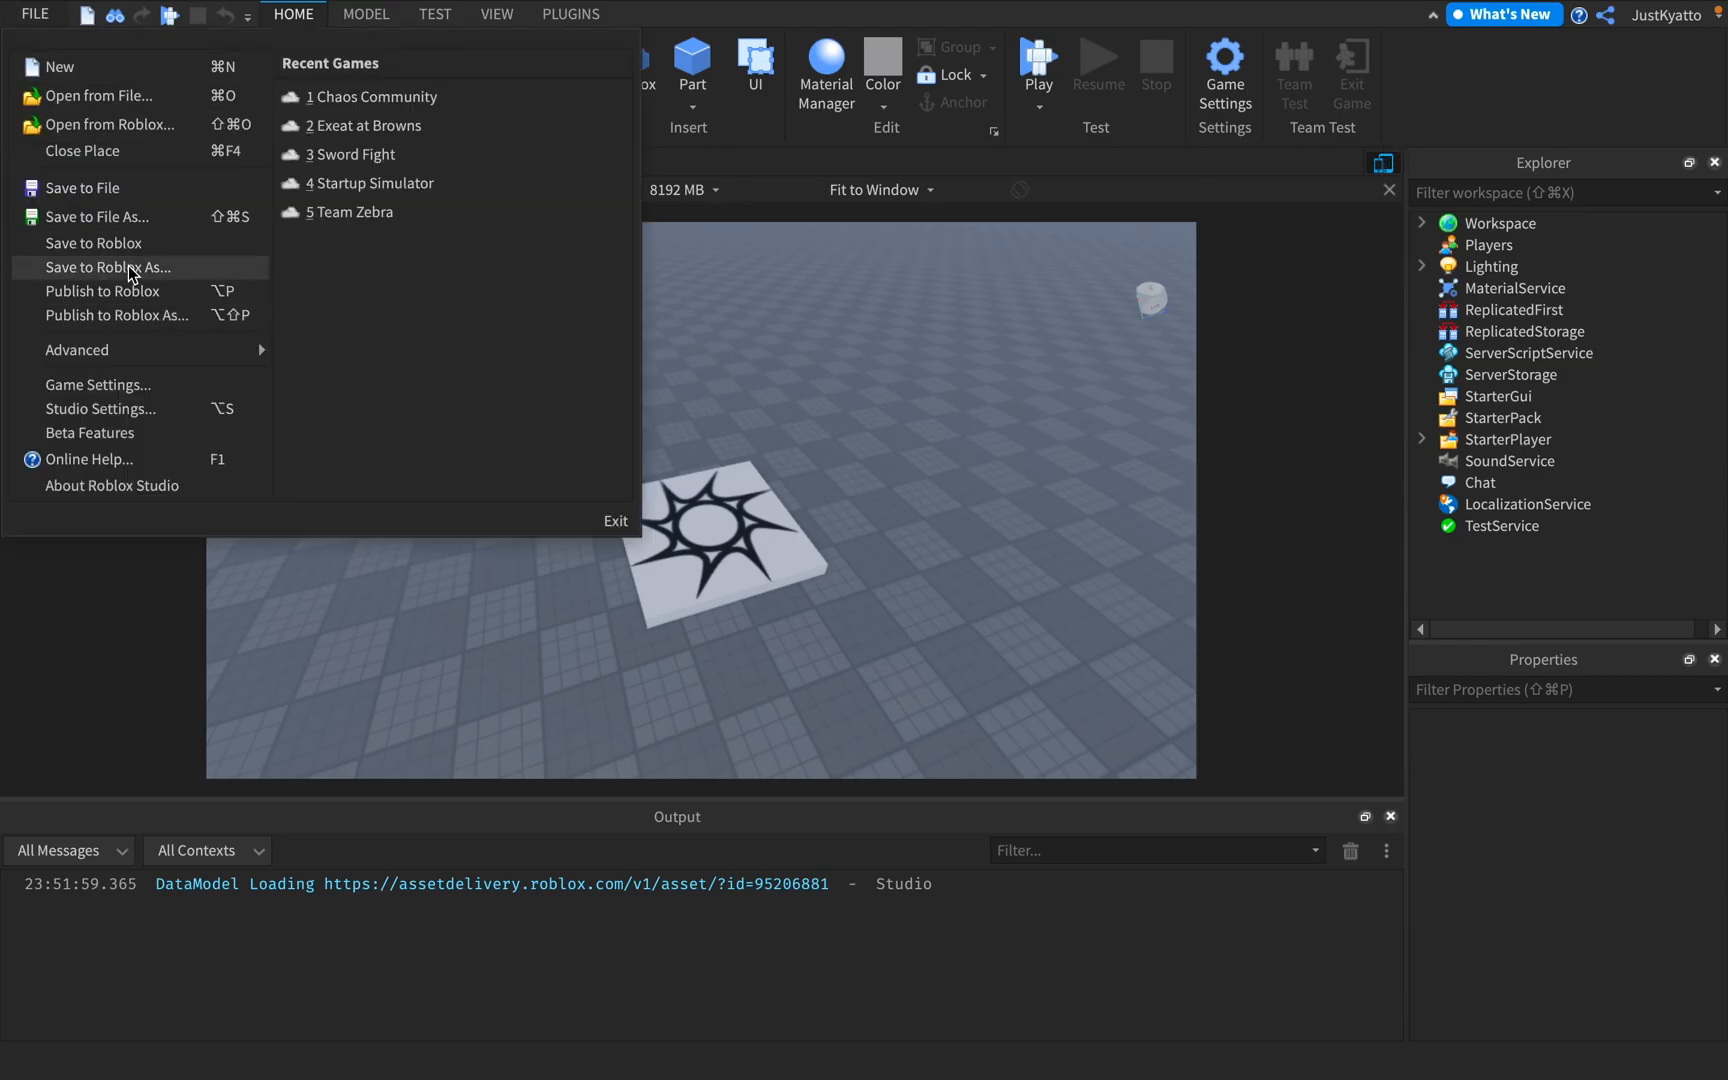
pyautogui.click(127, 418)
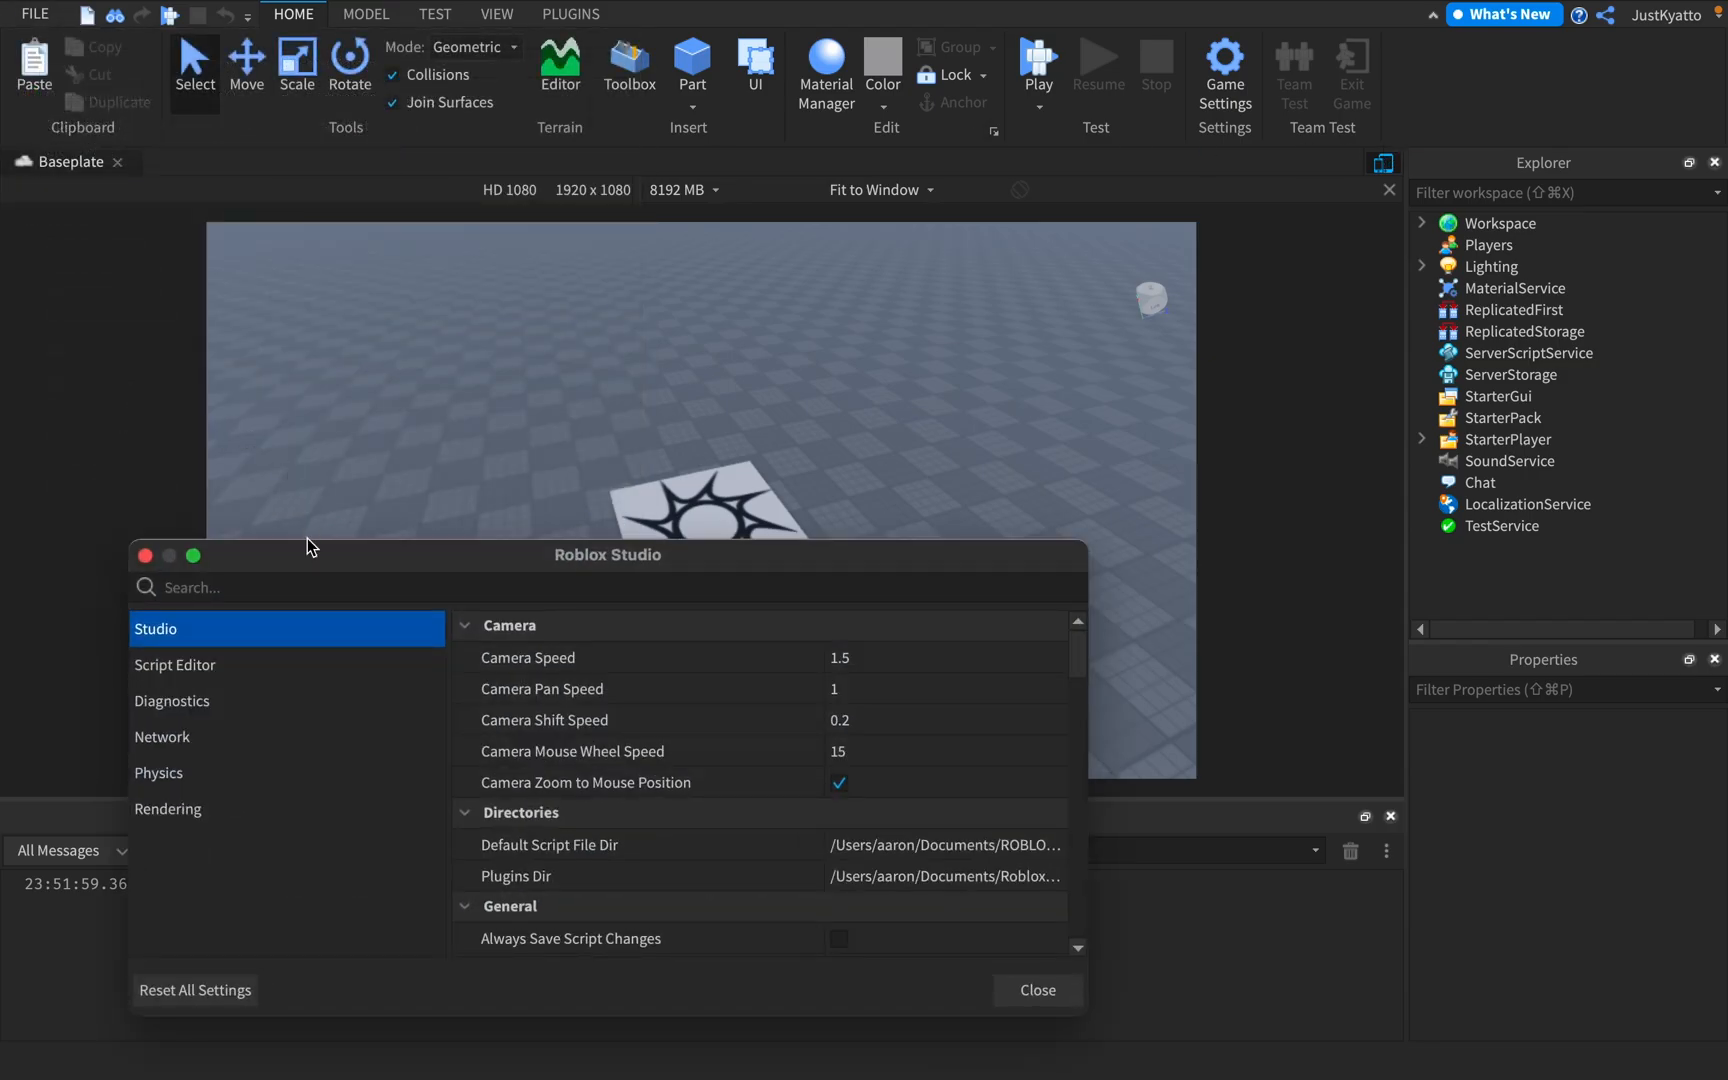
pyautogui.moveTo(644, 567); pyautogui.dragTo(680, 387)
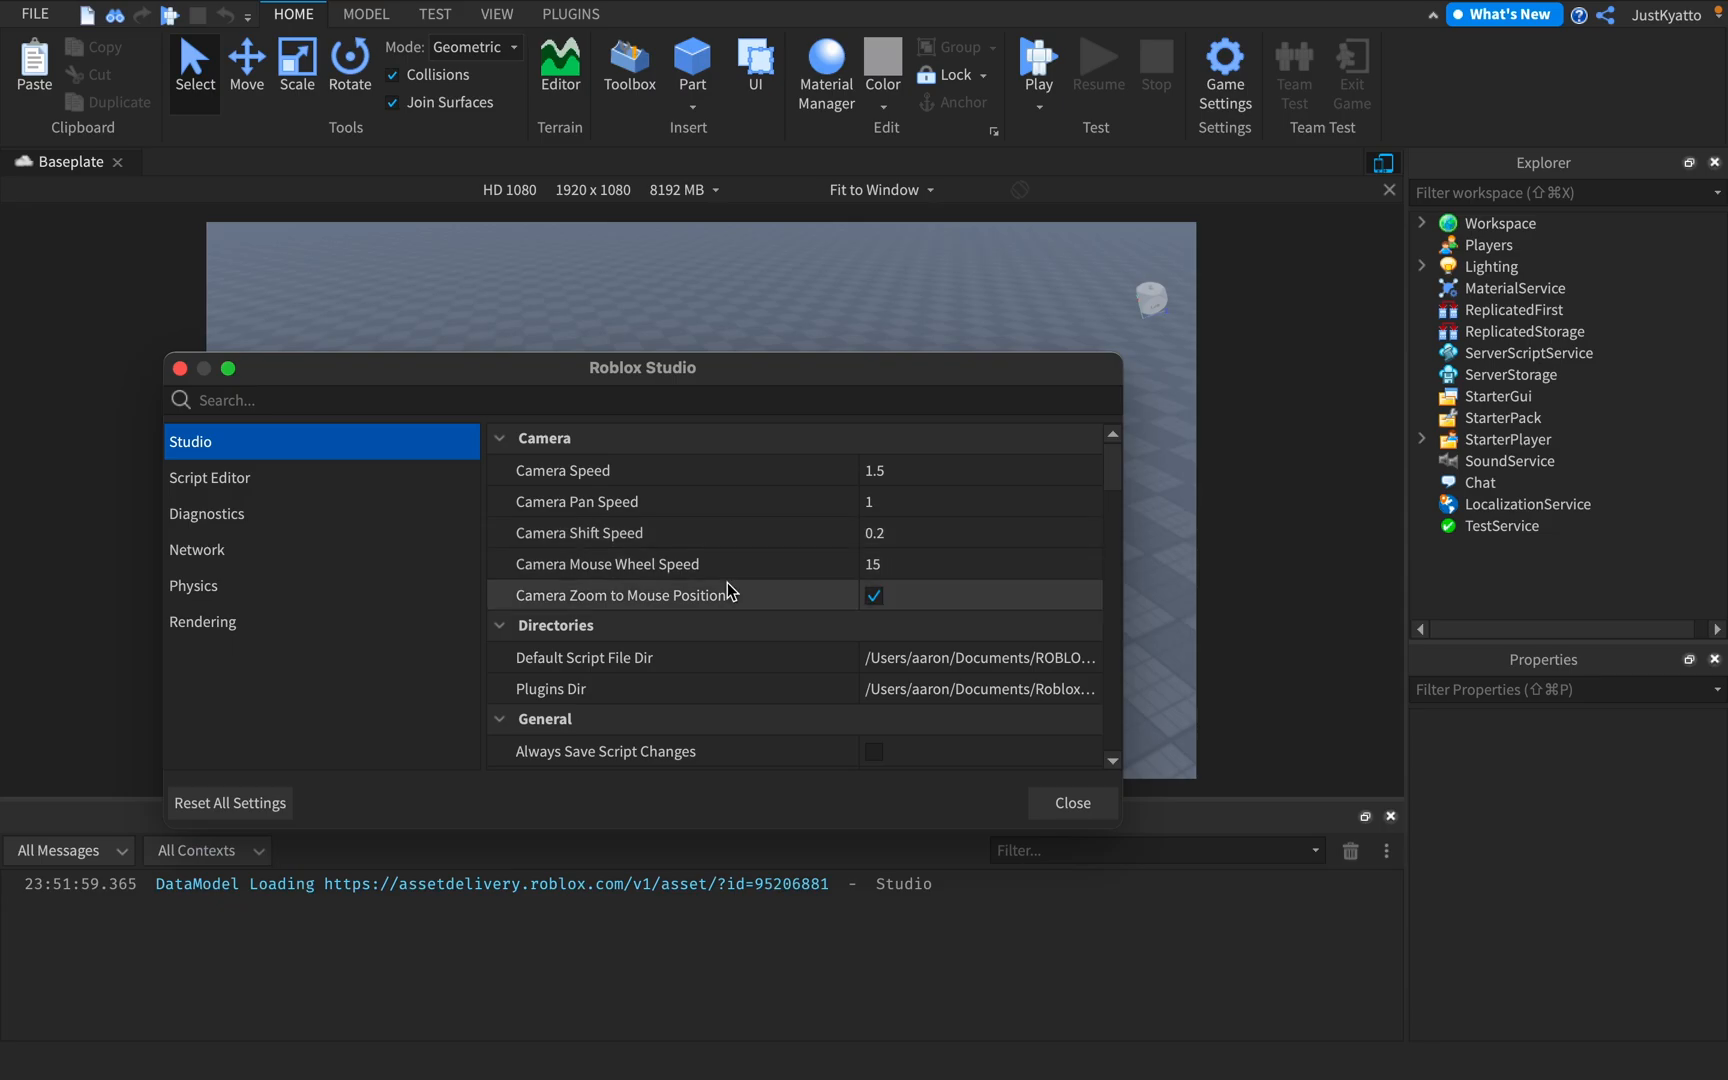
pyautogui.scroll(-3, 727, 590)
# Switch the Studio theme to Light
pyautogui.click(915, 658)
pyautogui.click(919, 660)
pyautogui.click(896, 719)
pyautogui.click(899, 662)
pyautogui.click(905, 704)
# Set the Studio theme to Dark and close the settings
pyautogui.click(880, 658)
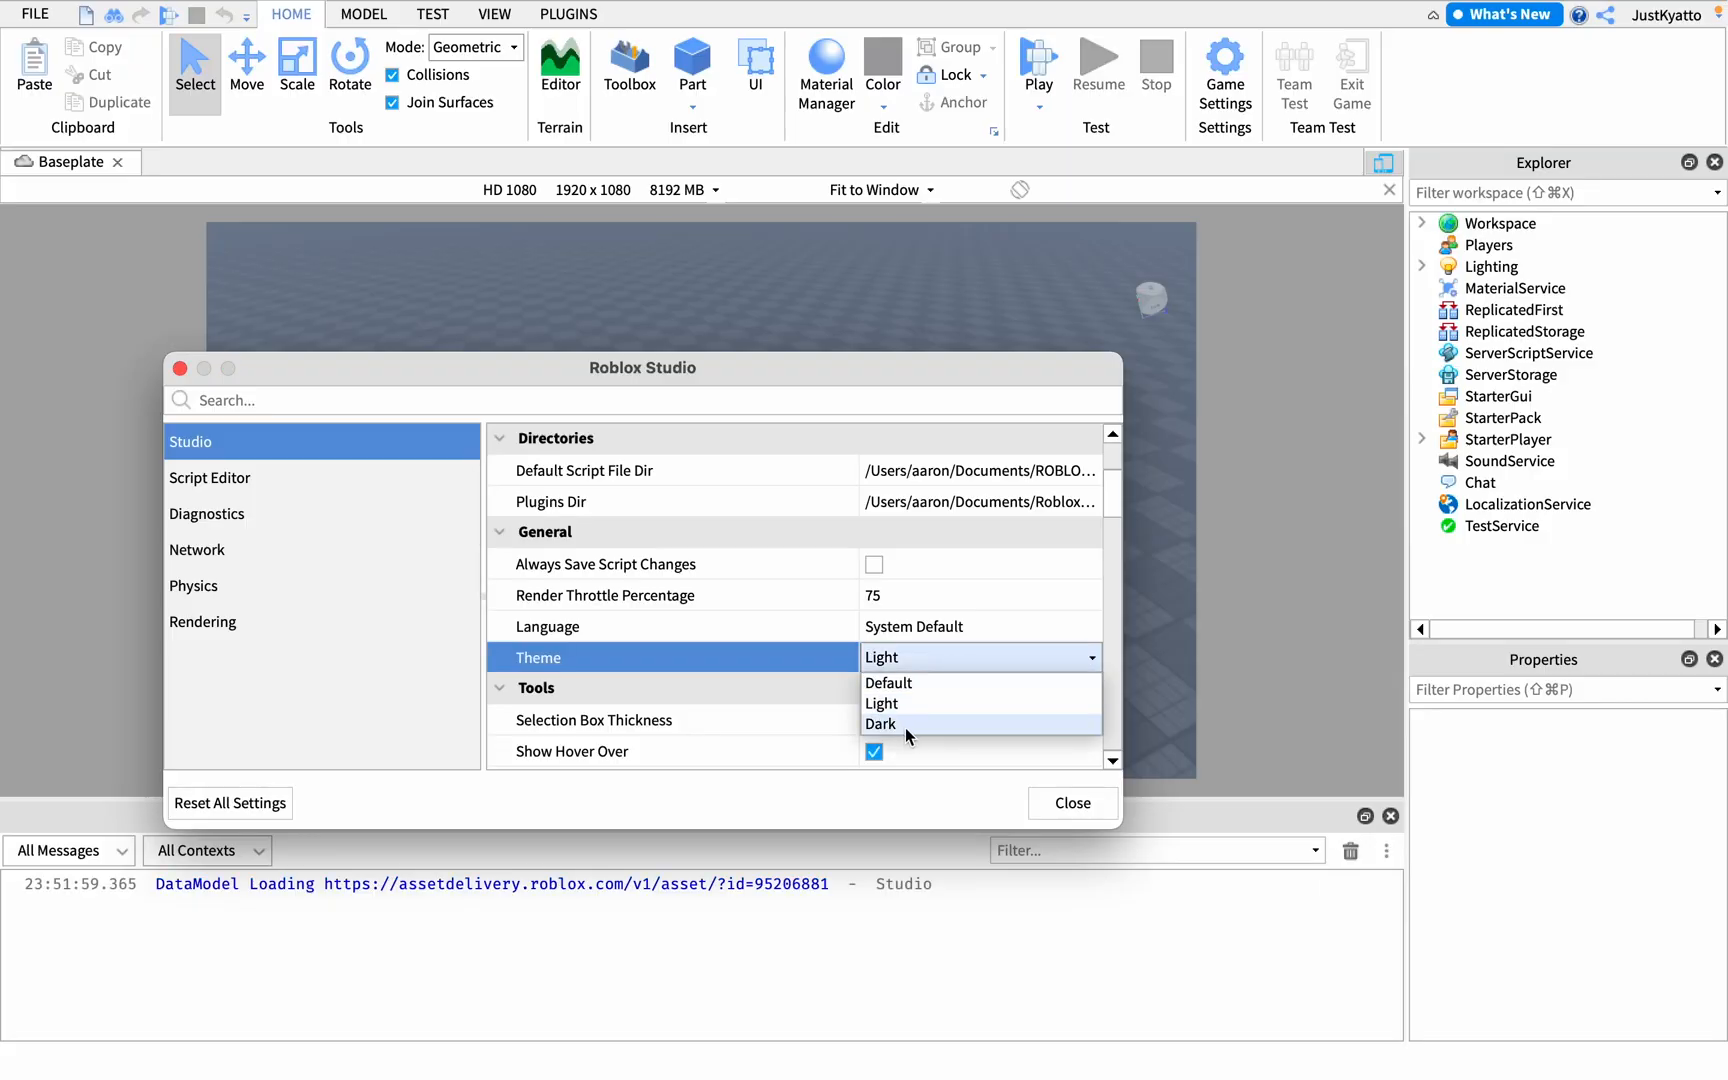
pyautogui.click(909, 724)
pyautogui.click(1050, 802)
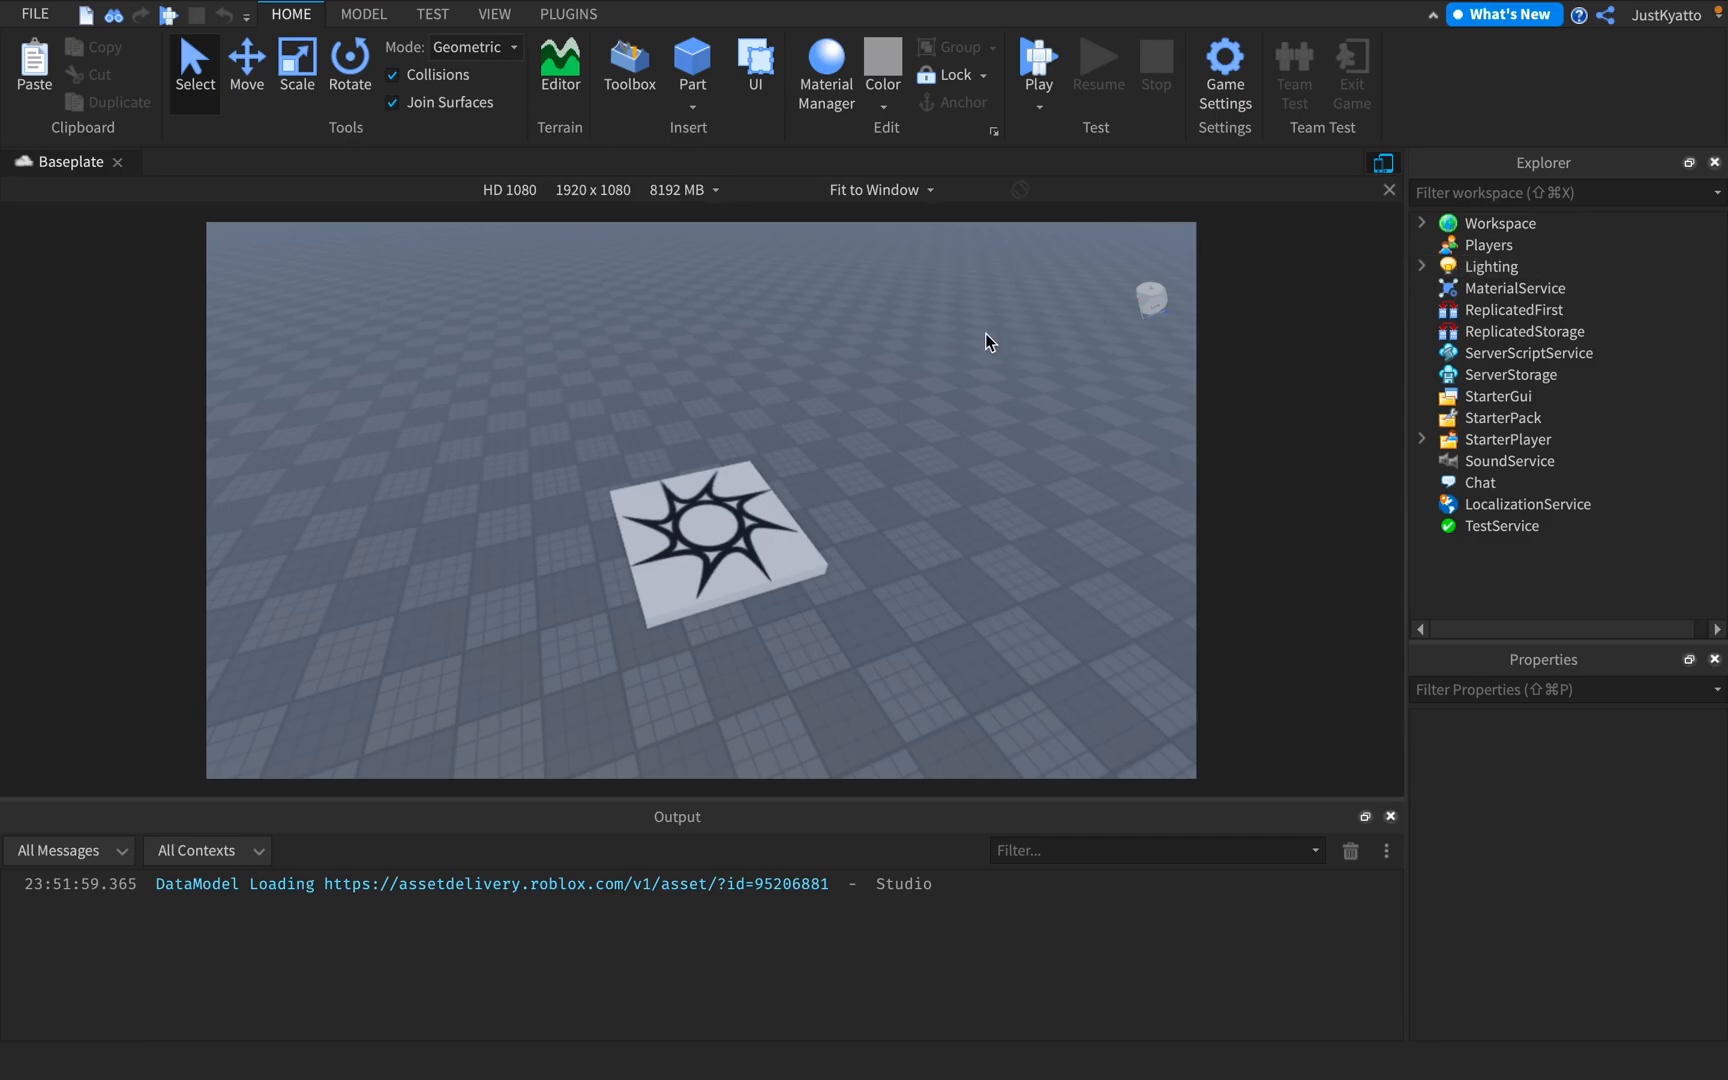
# Close the Output window and return to the main editing tools
pyautogui.click(494, 14)
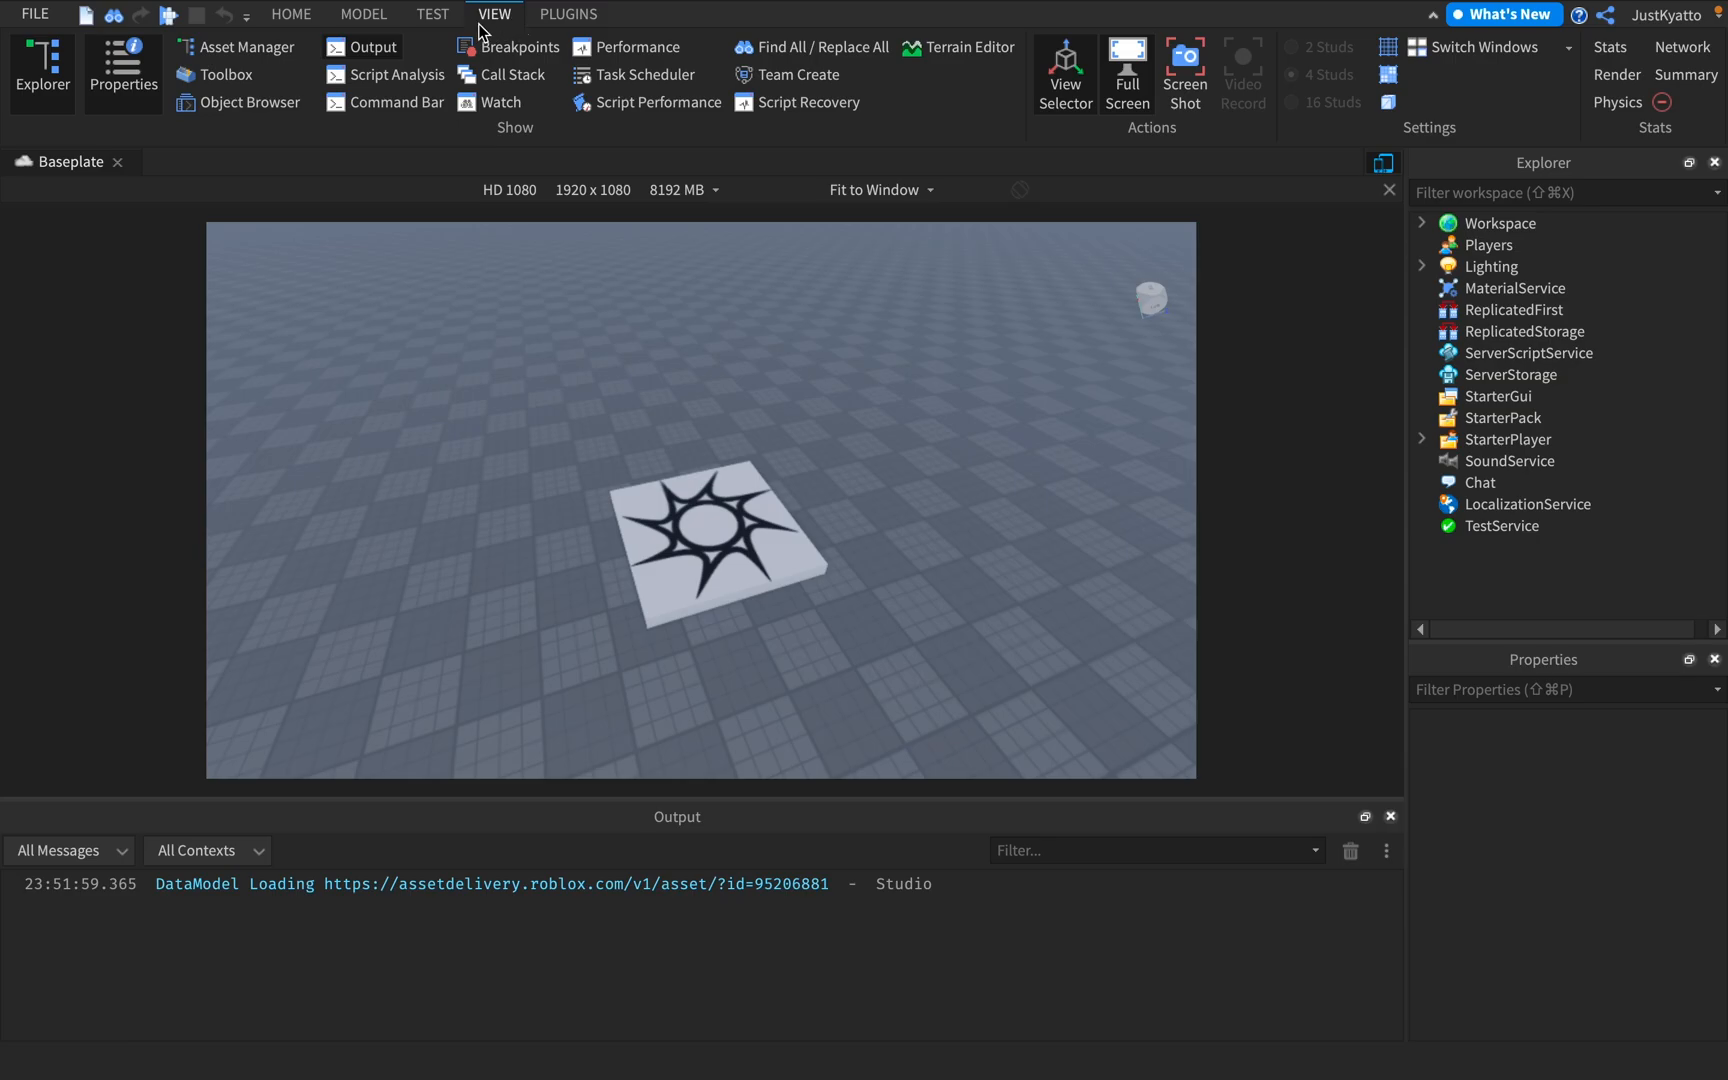
pyautogui.click(1390, 816)
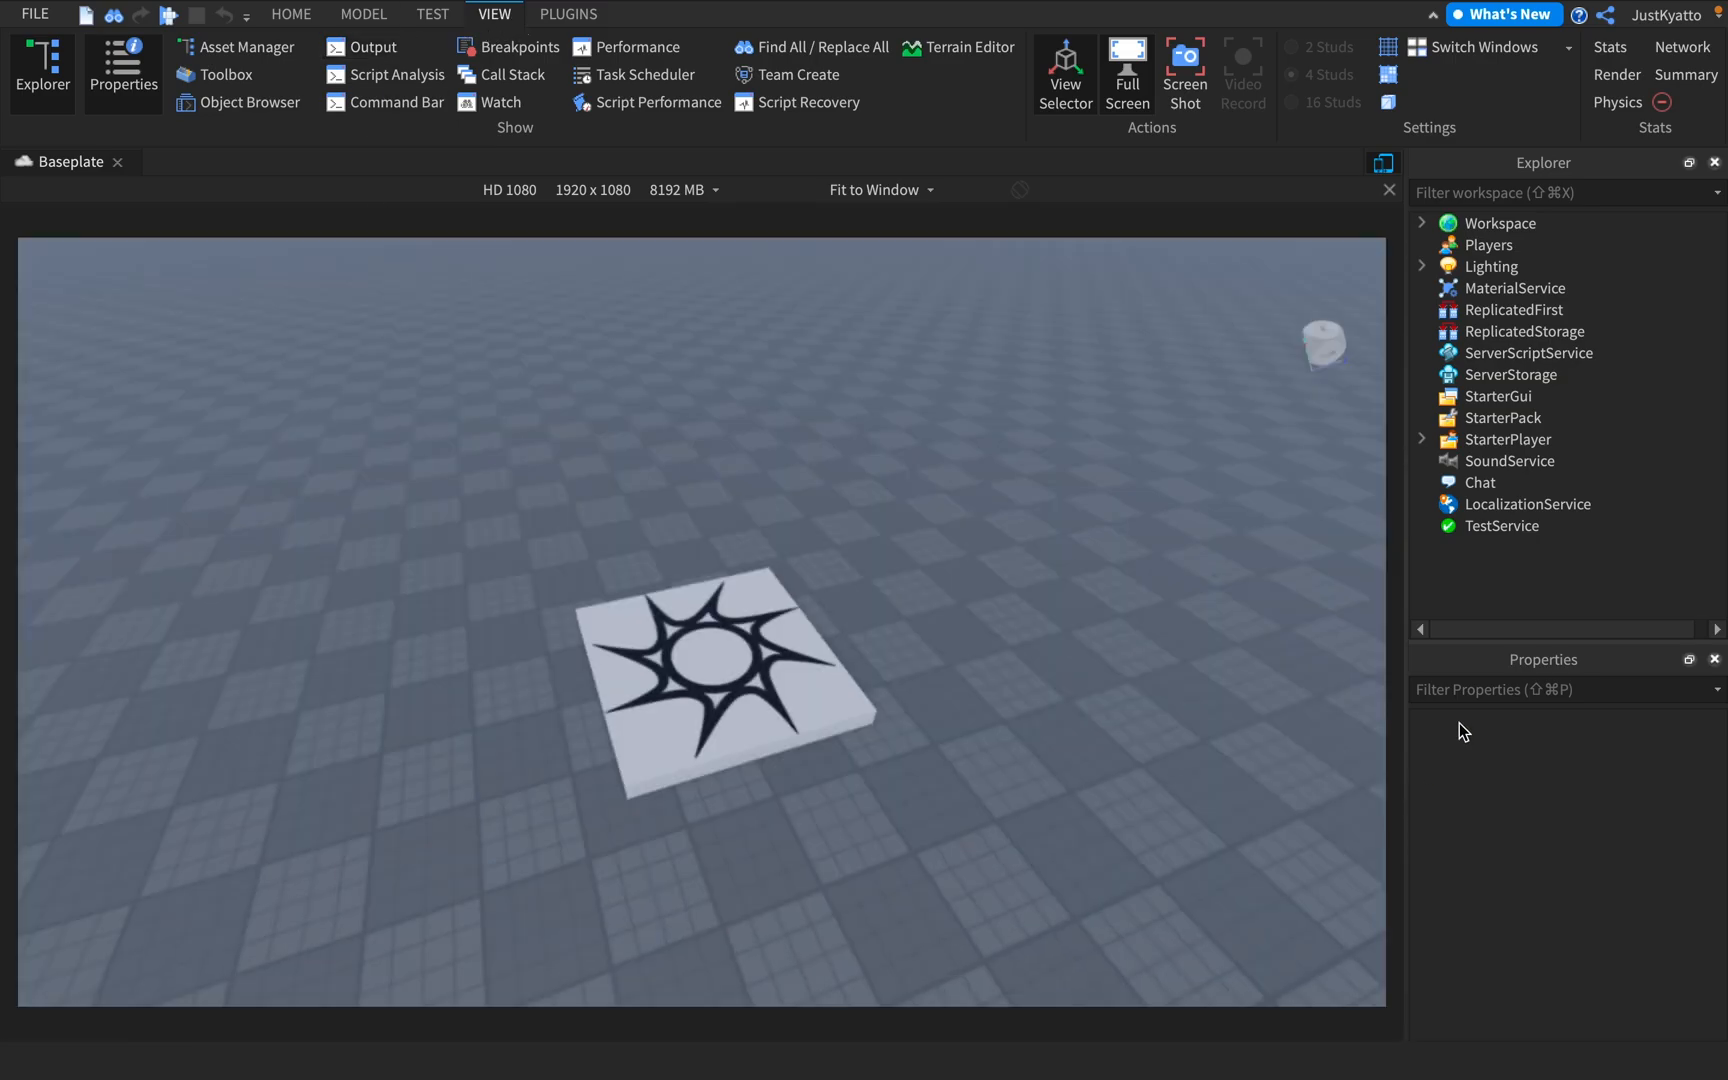
pyautogui.click(280, 21)
# Examine the baseplate around the spawn location by turning the camera and flying it forward, backward and sideways
pyautogui.moveTo(869, 402); pyautogui.dragTo(820, 371, button='right')
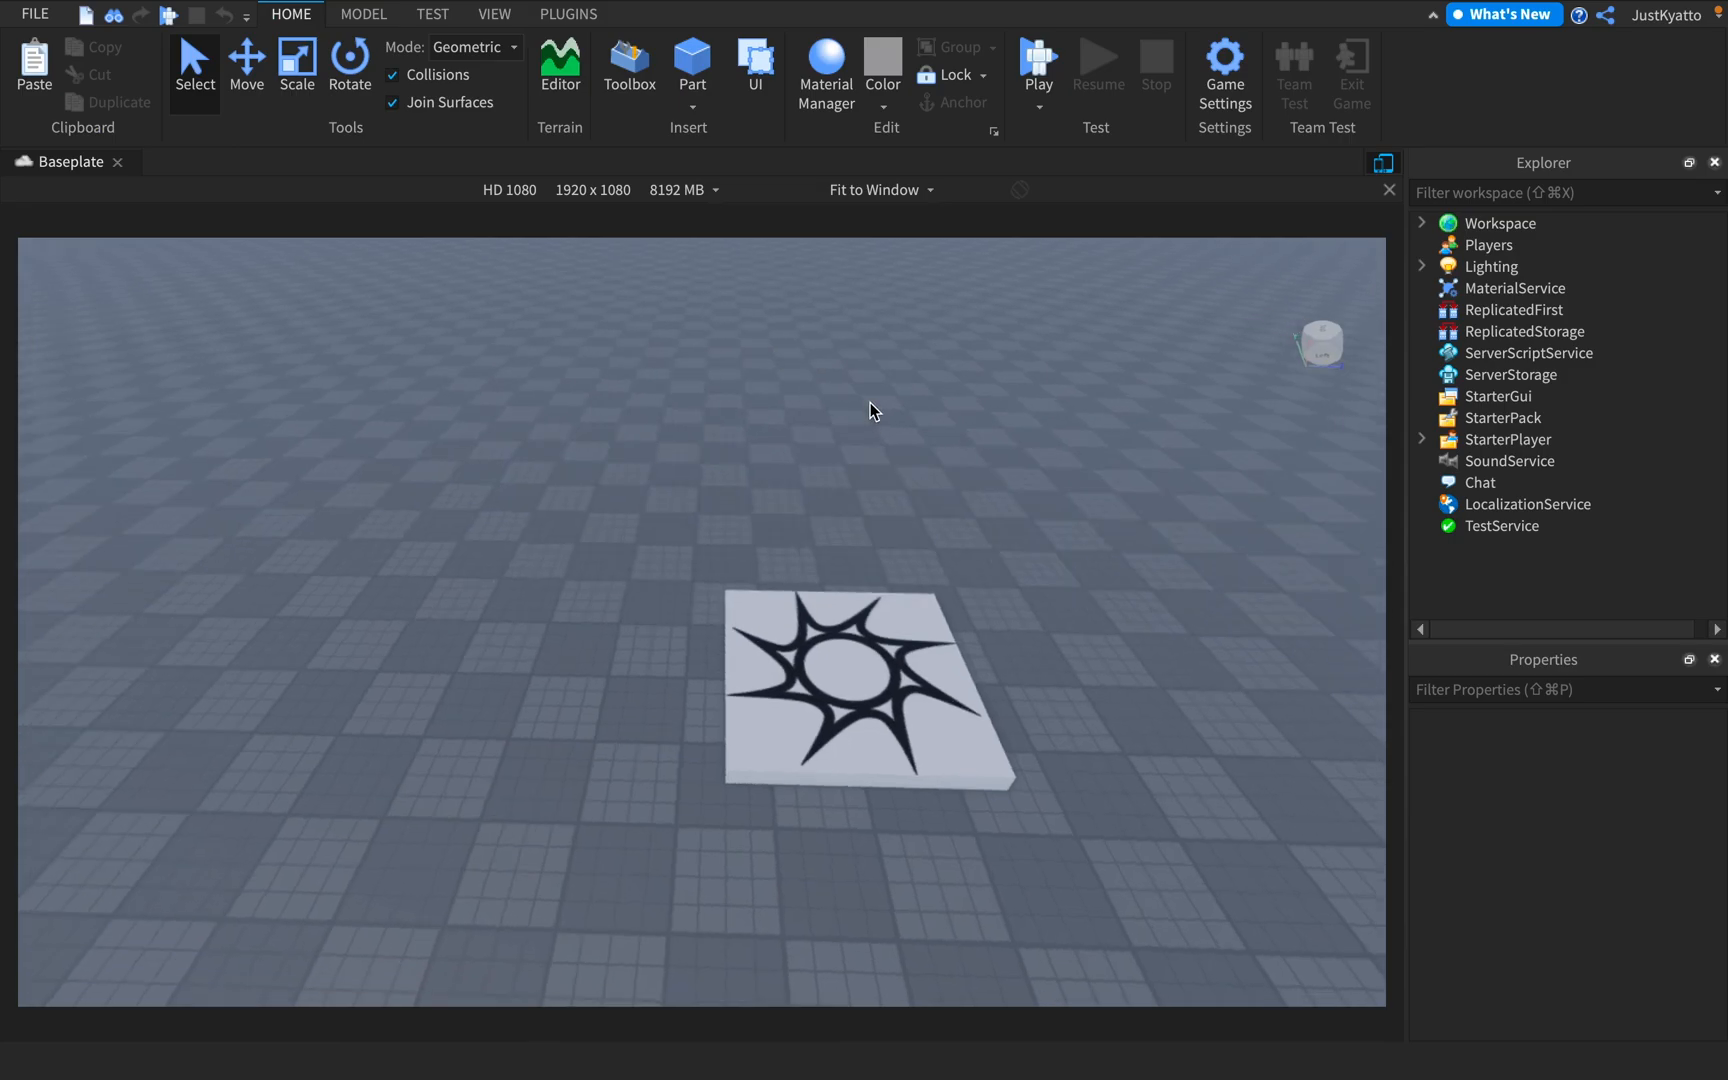
pyautogui.moveTo(679, 414); pyautogui.dragTo(841, 413, button='right')
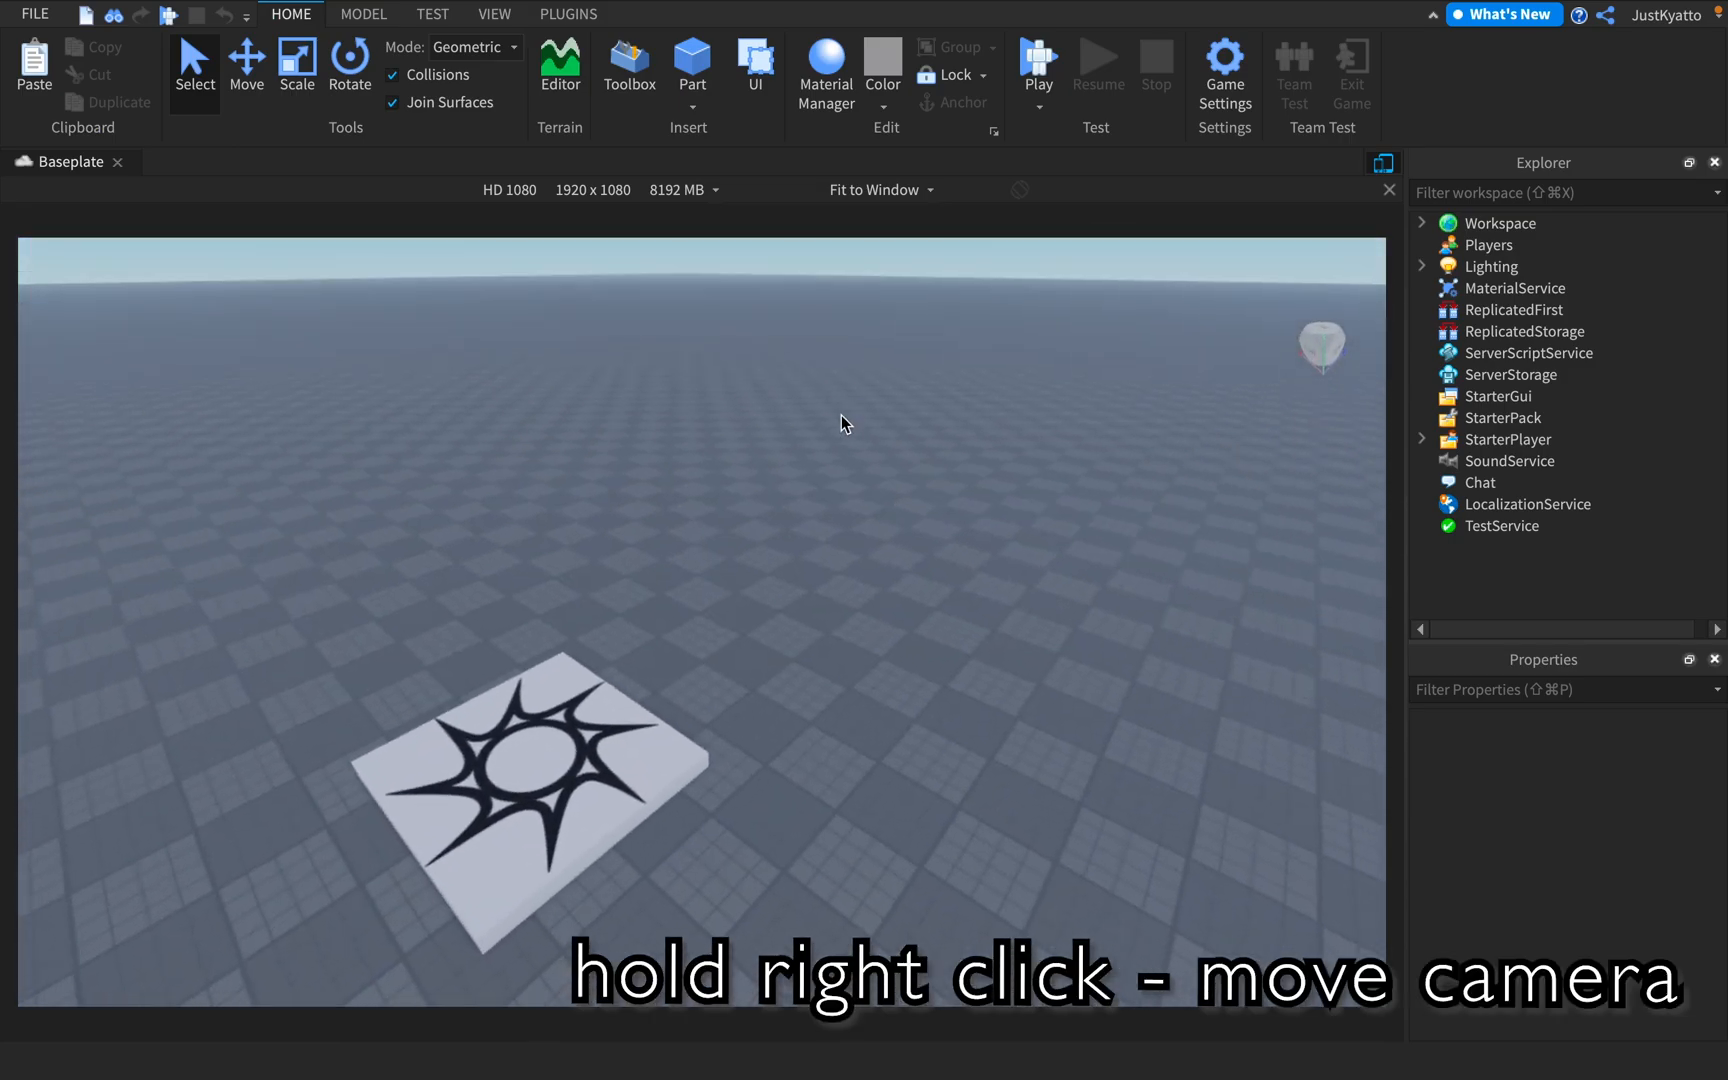
pyautogui.press('w')
pyautogui.press('a')
pyautogui.press('s')
pyautogui.press('d')
pyautogui.press('a')
pyautogui.press('s')
pyautogui.moveTo(855, 421); pyautogui.dragTo(816, 456, button='right')
pyautogui.press('w')
pyautogui.press('a')
pyautogui.press('d')
pyautogui.press('a')
pyautogui.press('w')
pyautogui.press('d')
pyautogui.press('w')
pyautogui.press('s')
pyautogui.press('w')
pyautogui.press('s')
pyautogui.press('w')
pyautogui.press('d')
# Select the spawn location and switch to the Scale tool
pyautogui.click(816, 456)
pyautogui.press('s')
pyautogui.click(308, 90)
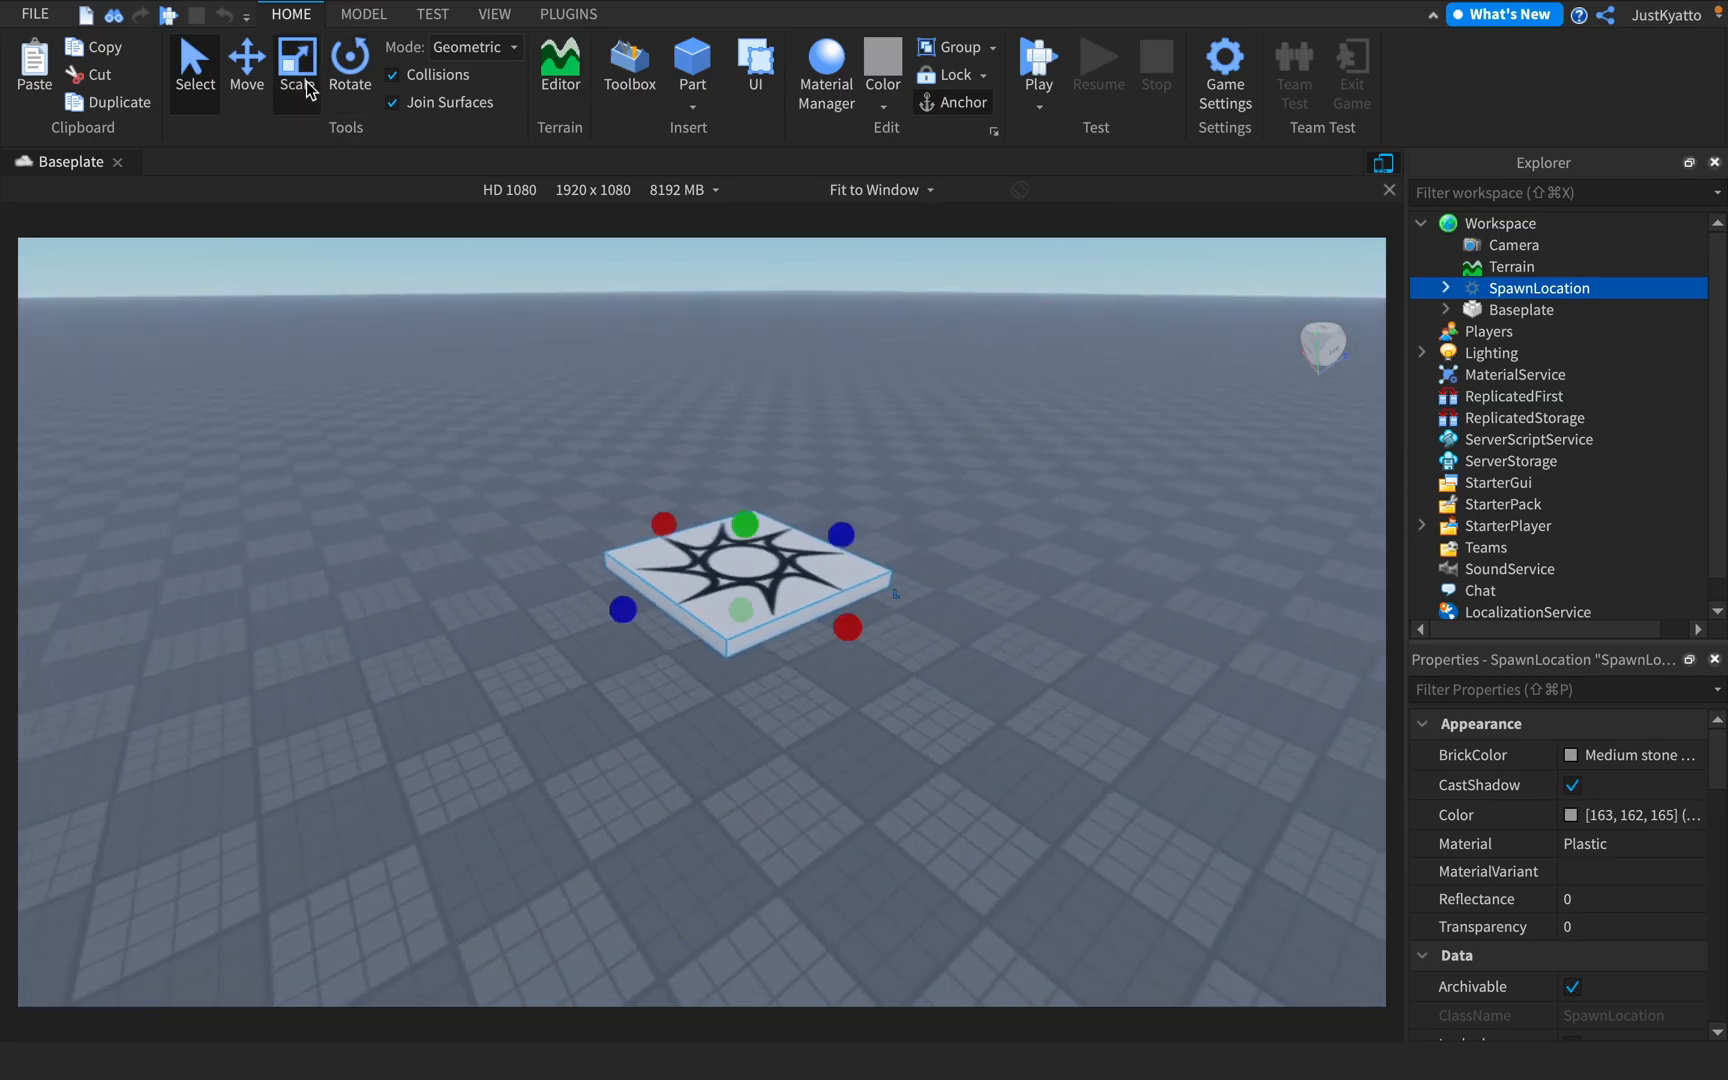
# Fly the camera up and down to view the selected spawn location from above and from ground level
pyautogui.press('s')
pyautogui.press('w')
pyautogui.moveTo(878, 497); pyautogui.dragTo(900, 542, button='right')
pyautogui.press('s')
pyautogui.press('e')
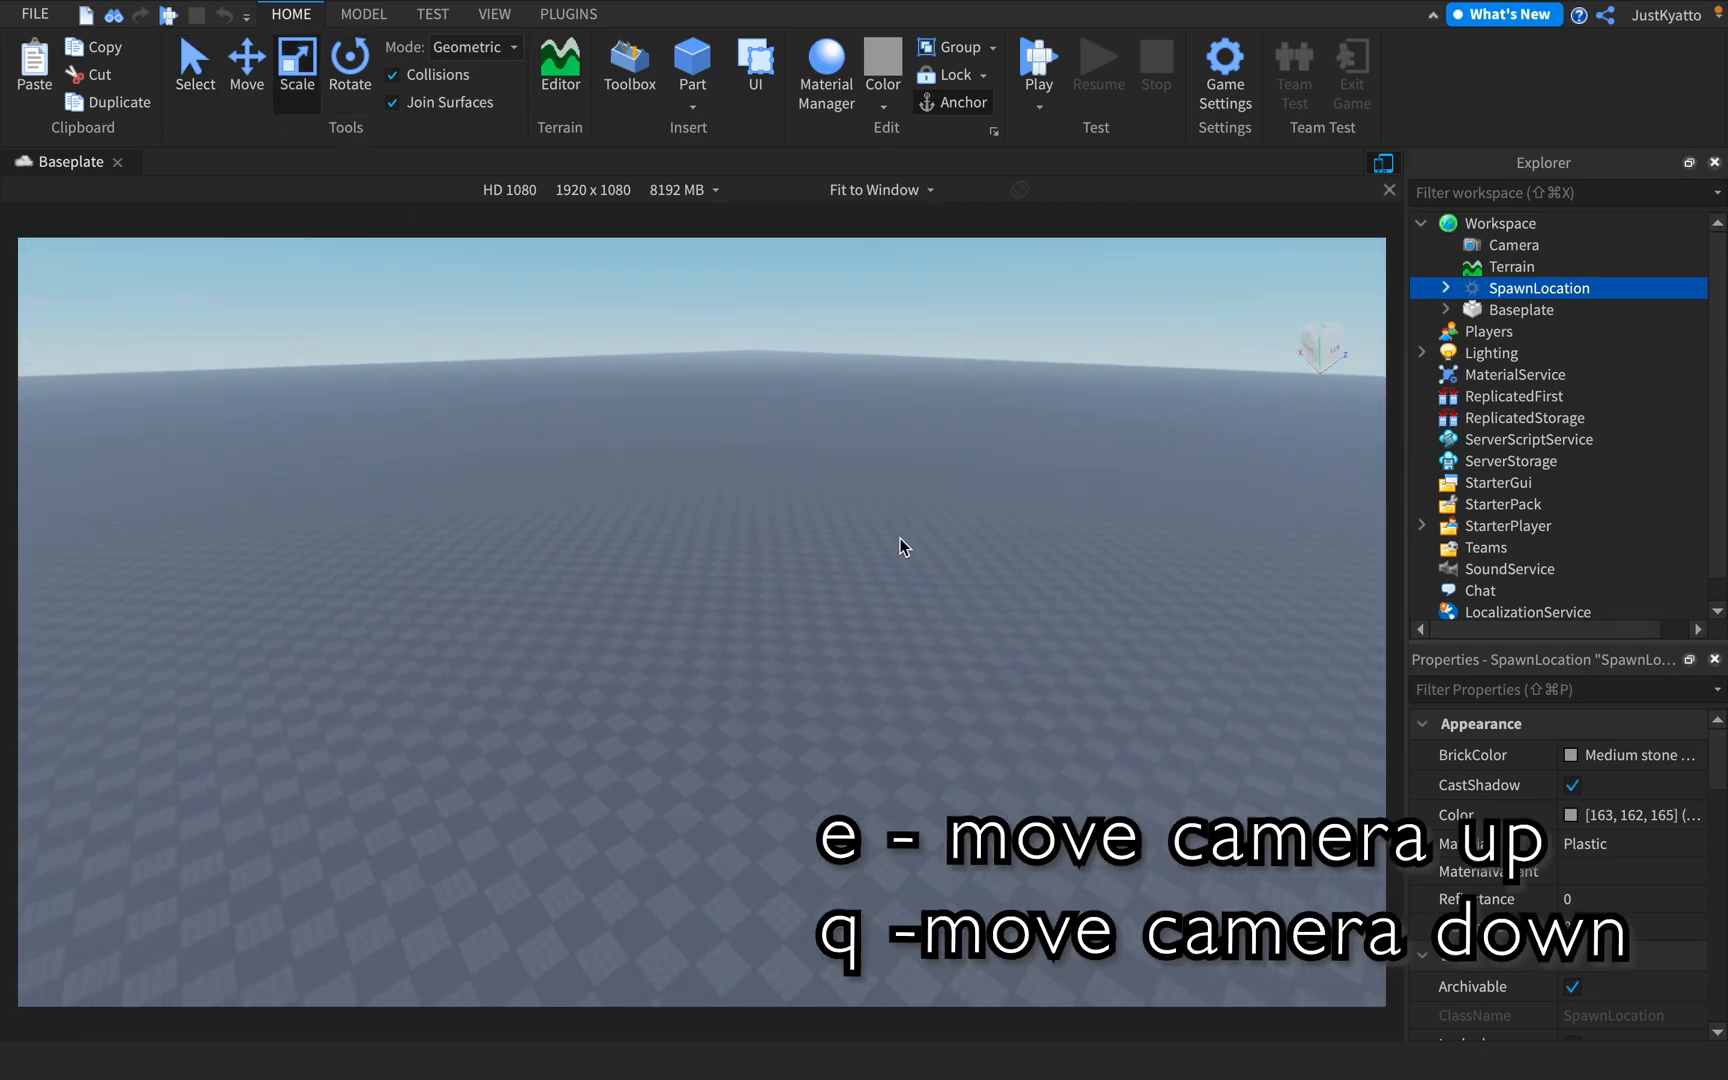
pyautogui.press('q')
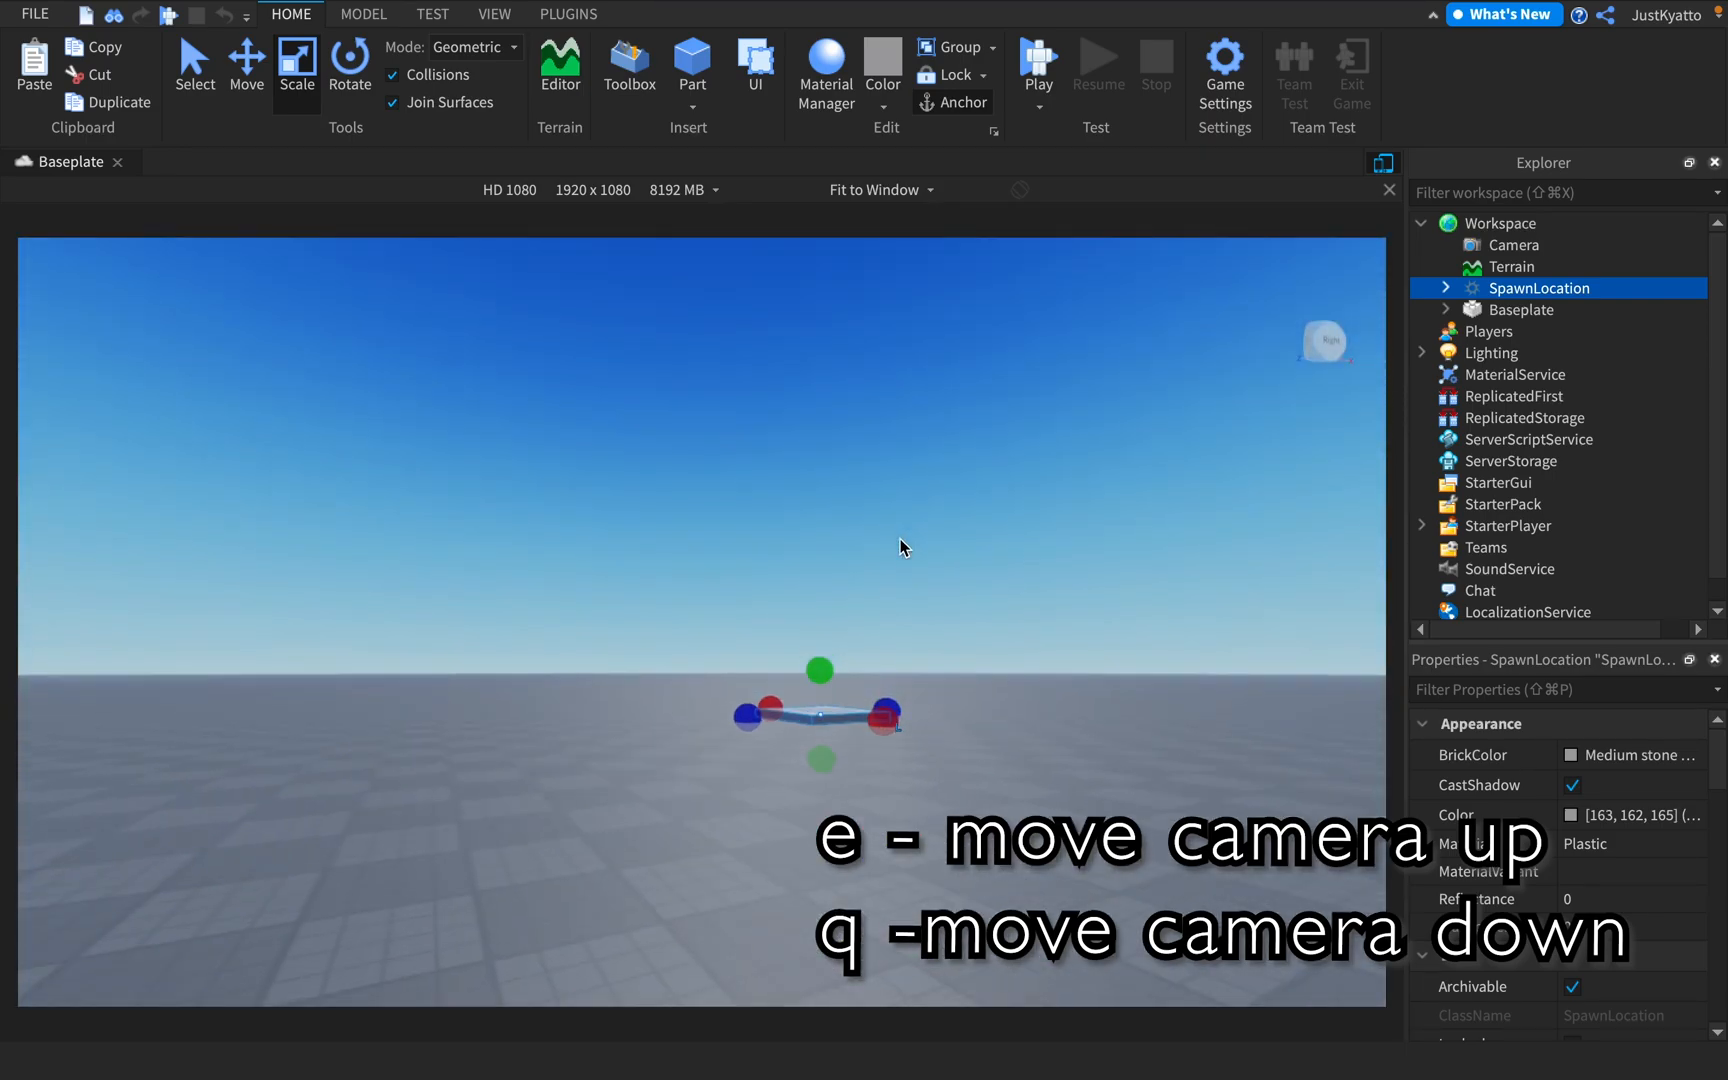
pyautogui.press('e')
# Focus the camera on the spawn location, examine it from several angles and clear the selection
pyautogui.press('f')
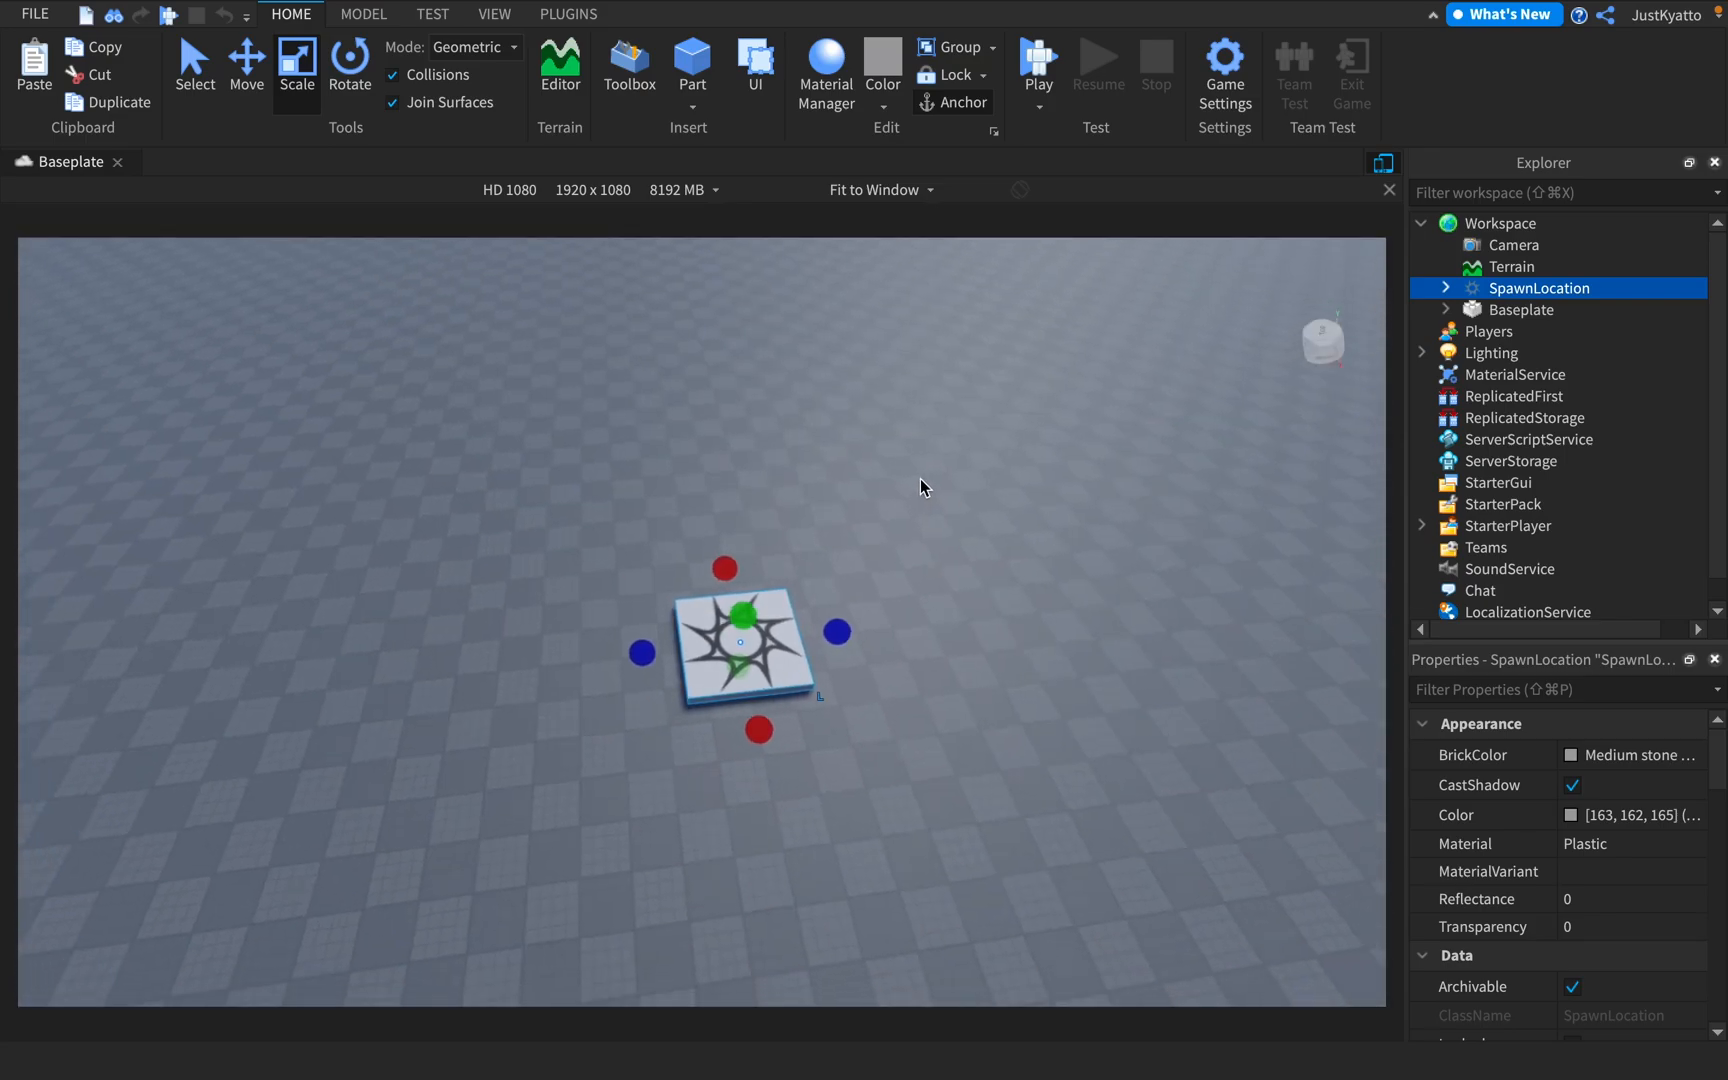
pyautogui.scroll(-5, 919, 478)
pyautogui.moveTo(896, 545); pyautogui.dragTo(896, 545, button='right')
pyautogui.press('f')
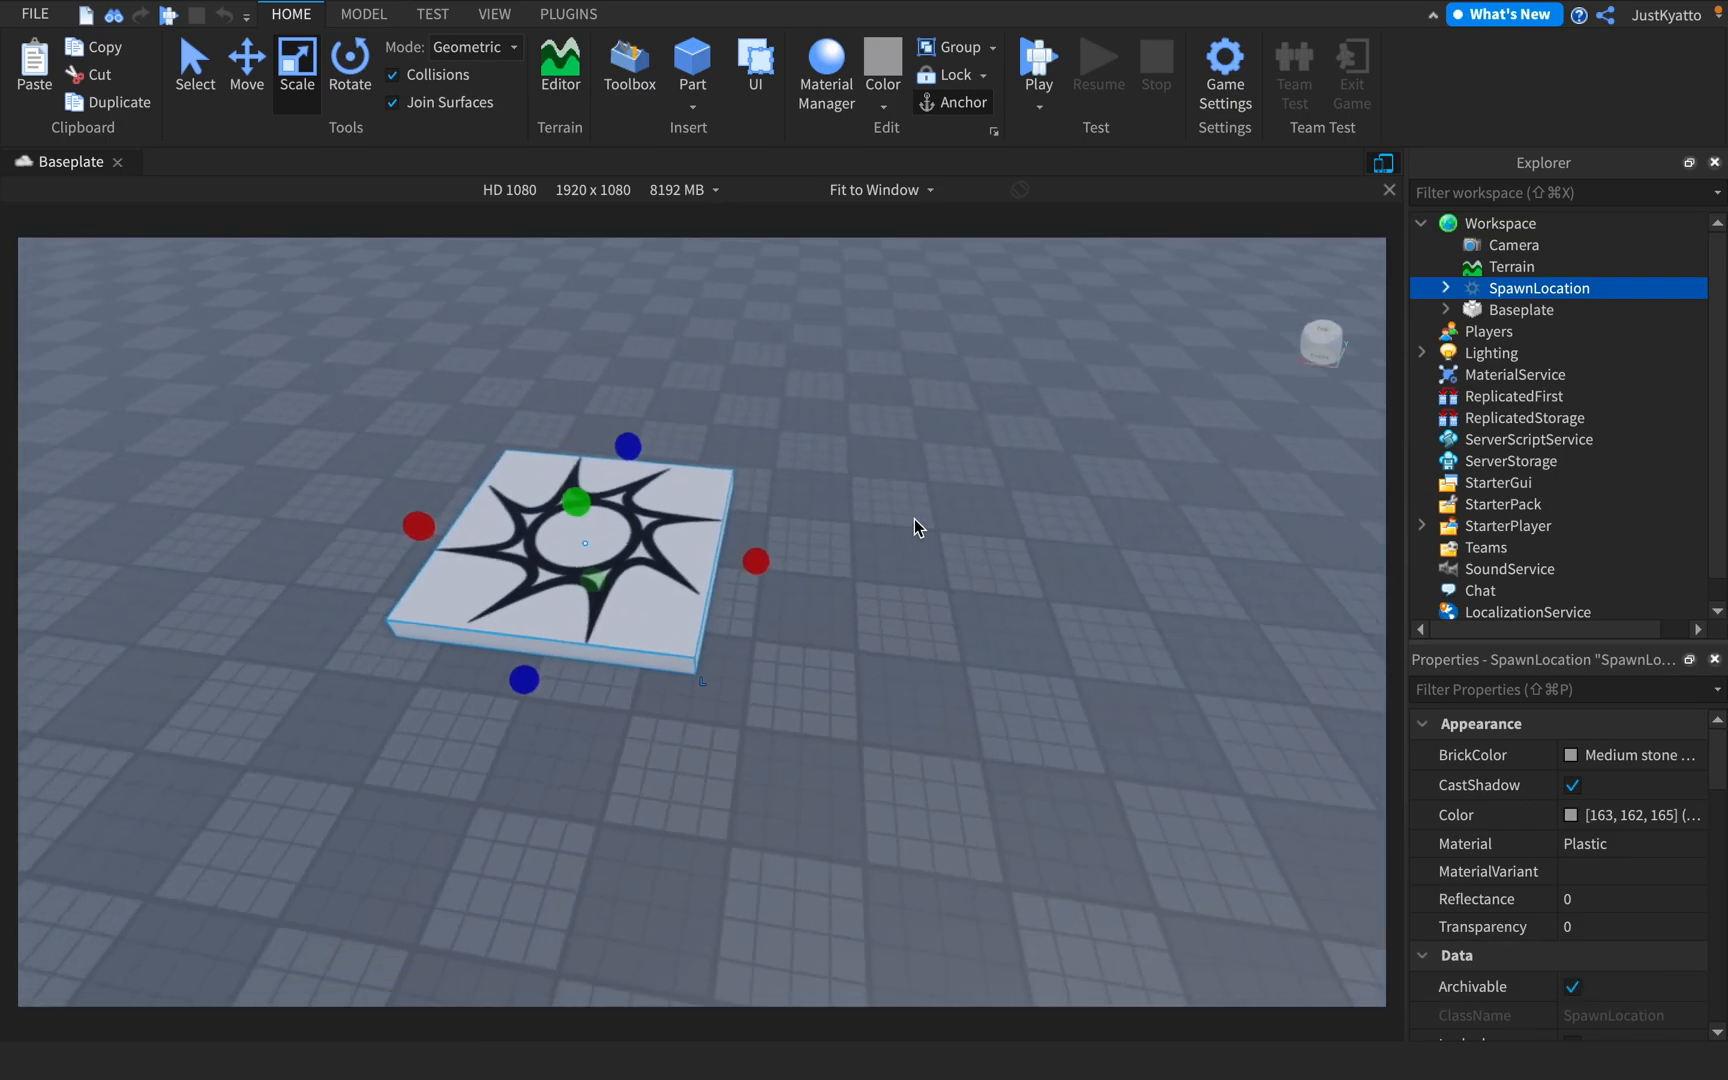
pyautogui.scroll(-3, 914, 518)
pyautogui.click(888, 504)
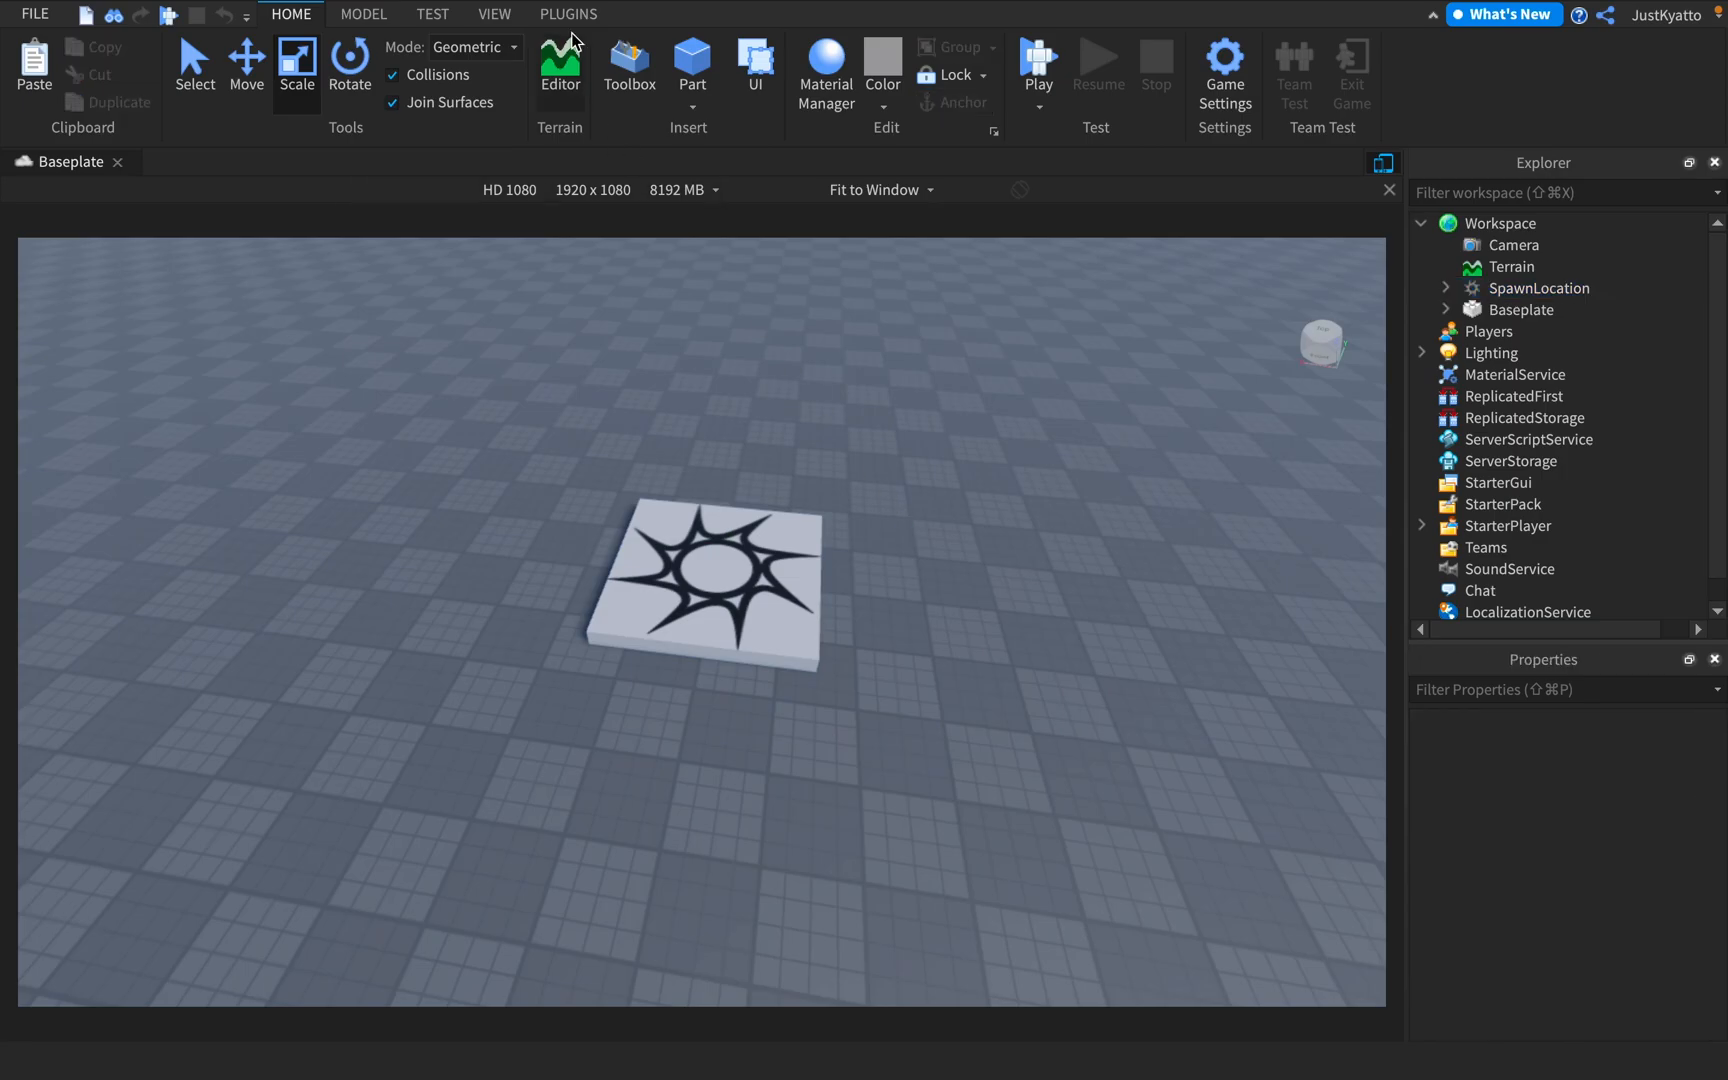
# Insert a block part on the baseplate
pyautogui.click(676, 58)
pyautogui.press('w')
pyautogui.moveTo(784, 379); pyautogui.dragTo(784, 379, button='right')
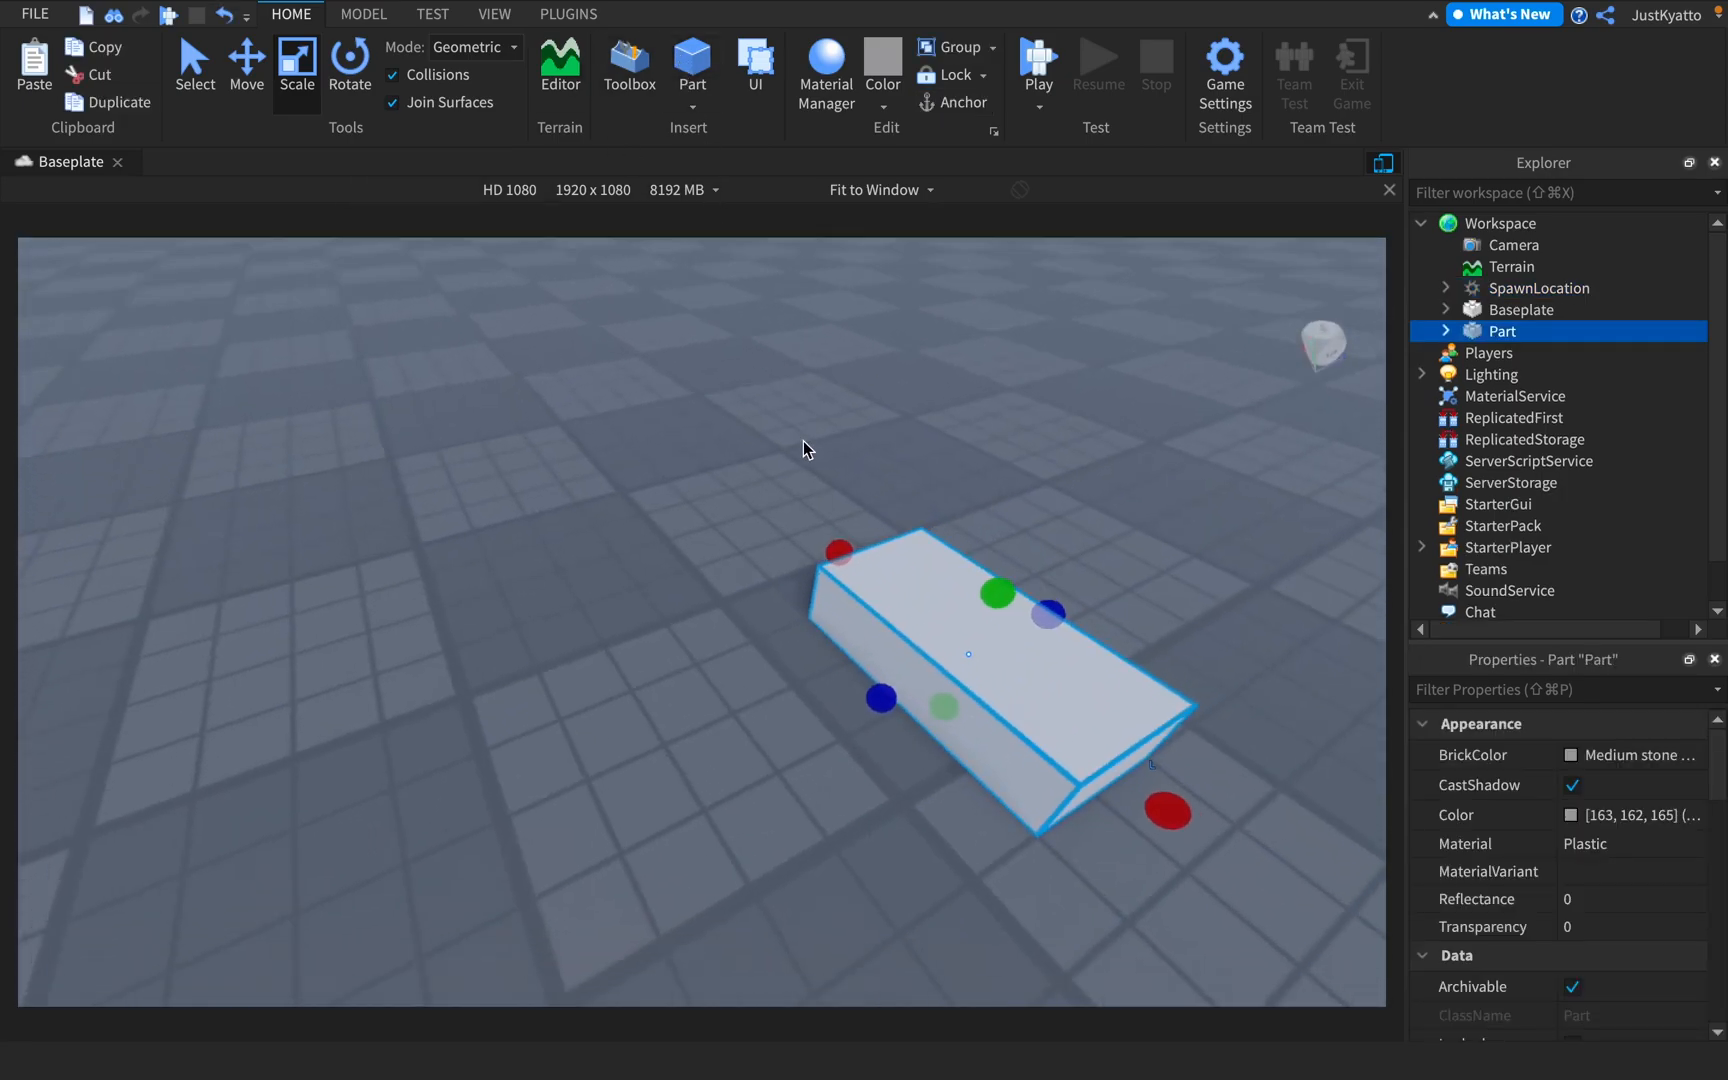
pyautogui.moveTo(848, 618); pyautogui.dragTo(950, 420)
pyautogui.scroll(-5, 950, 420)
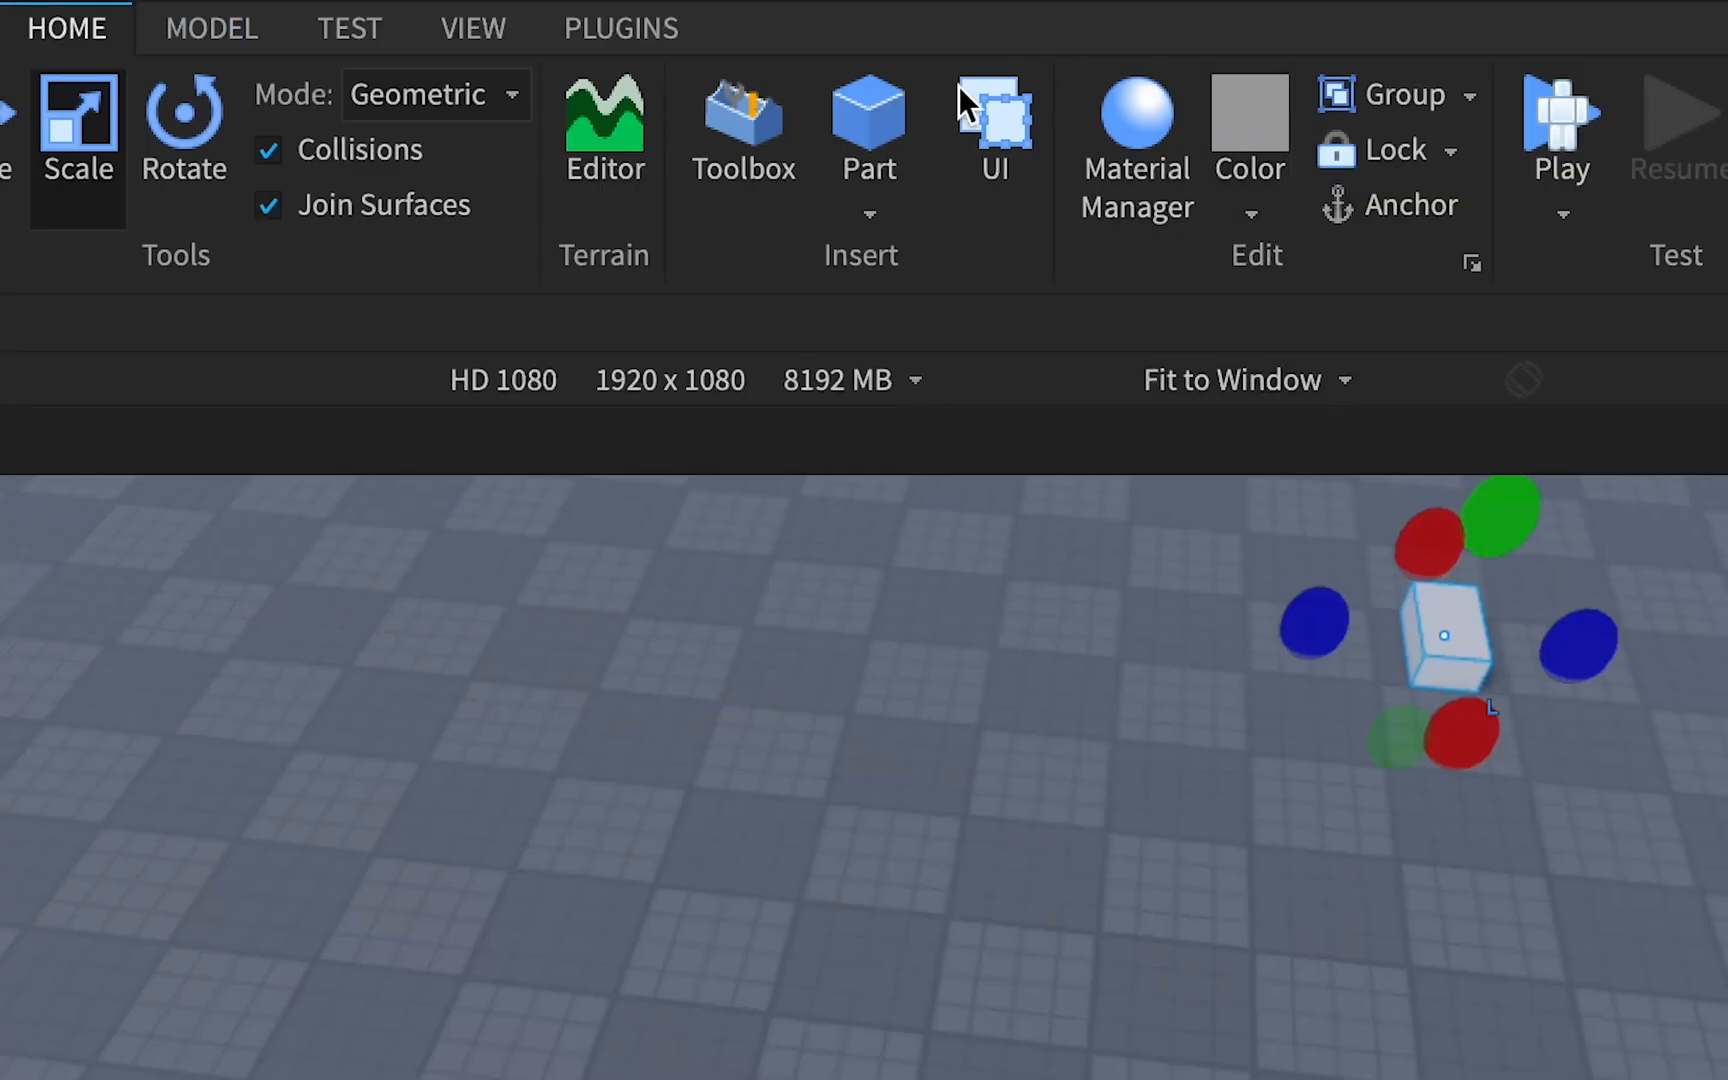
pyautogui.moveTo(1192, 915); pyautogui.dragTo(1192, 915, button='right')
pyautogui.press('w')
pyautogui.moveTo(745, 650); pyautogui.dragTo(692, 660)
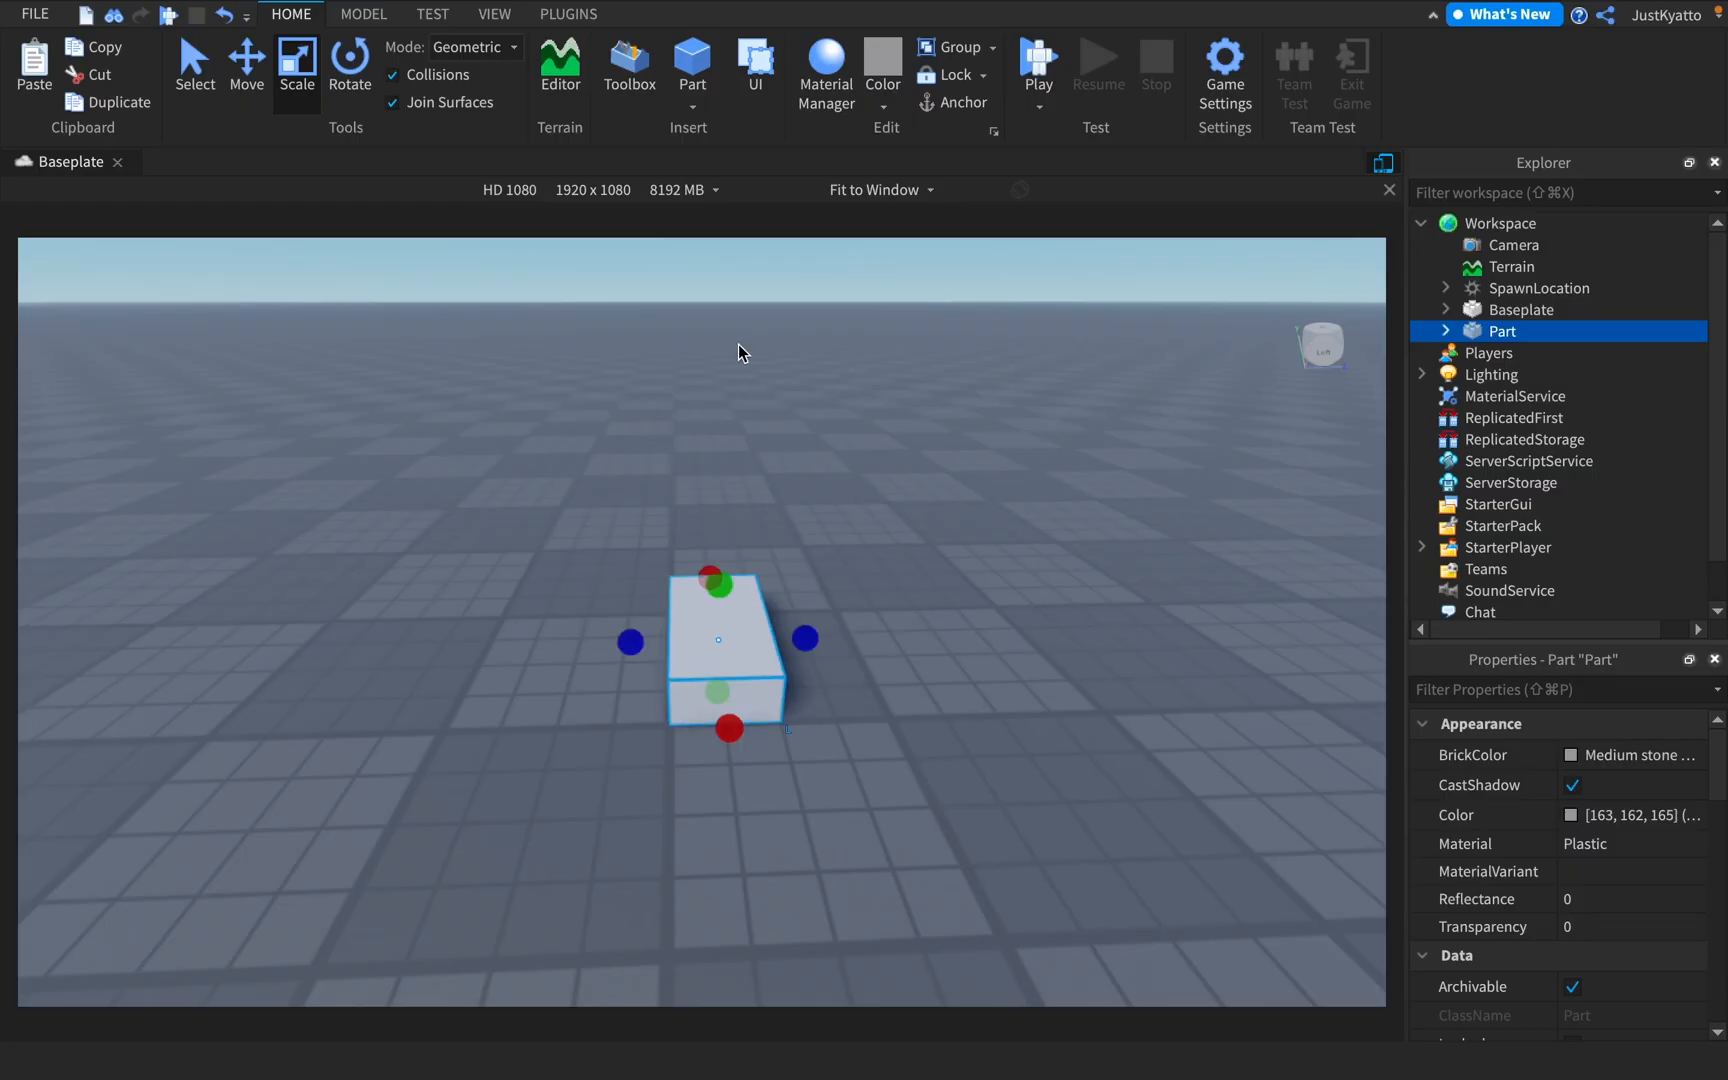
# Insert a sphere part and place it to the right of the block
pyautogui.click(692, 105)
pyautogui.click(713, 162)
pyautogui.moveTo(420, 430); pyautogui.dragTo(1030, 690)
# Insert a cylinder part to the left of the block
pyautogui.click(700, 106)
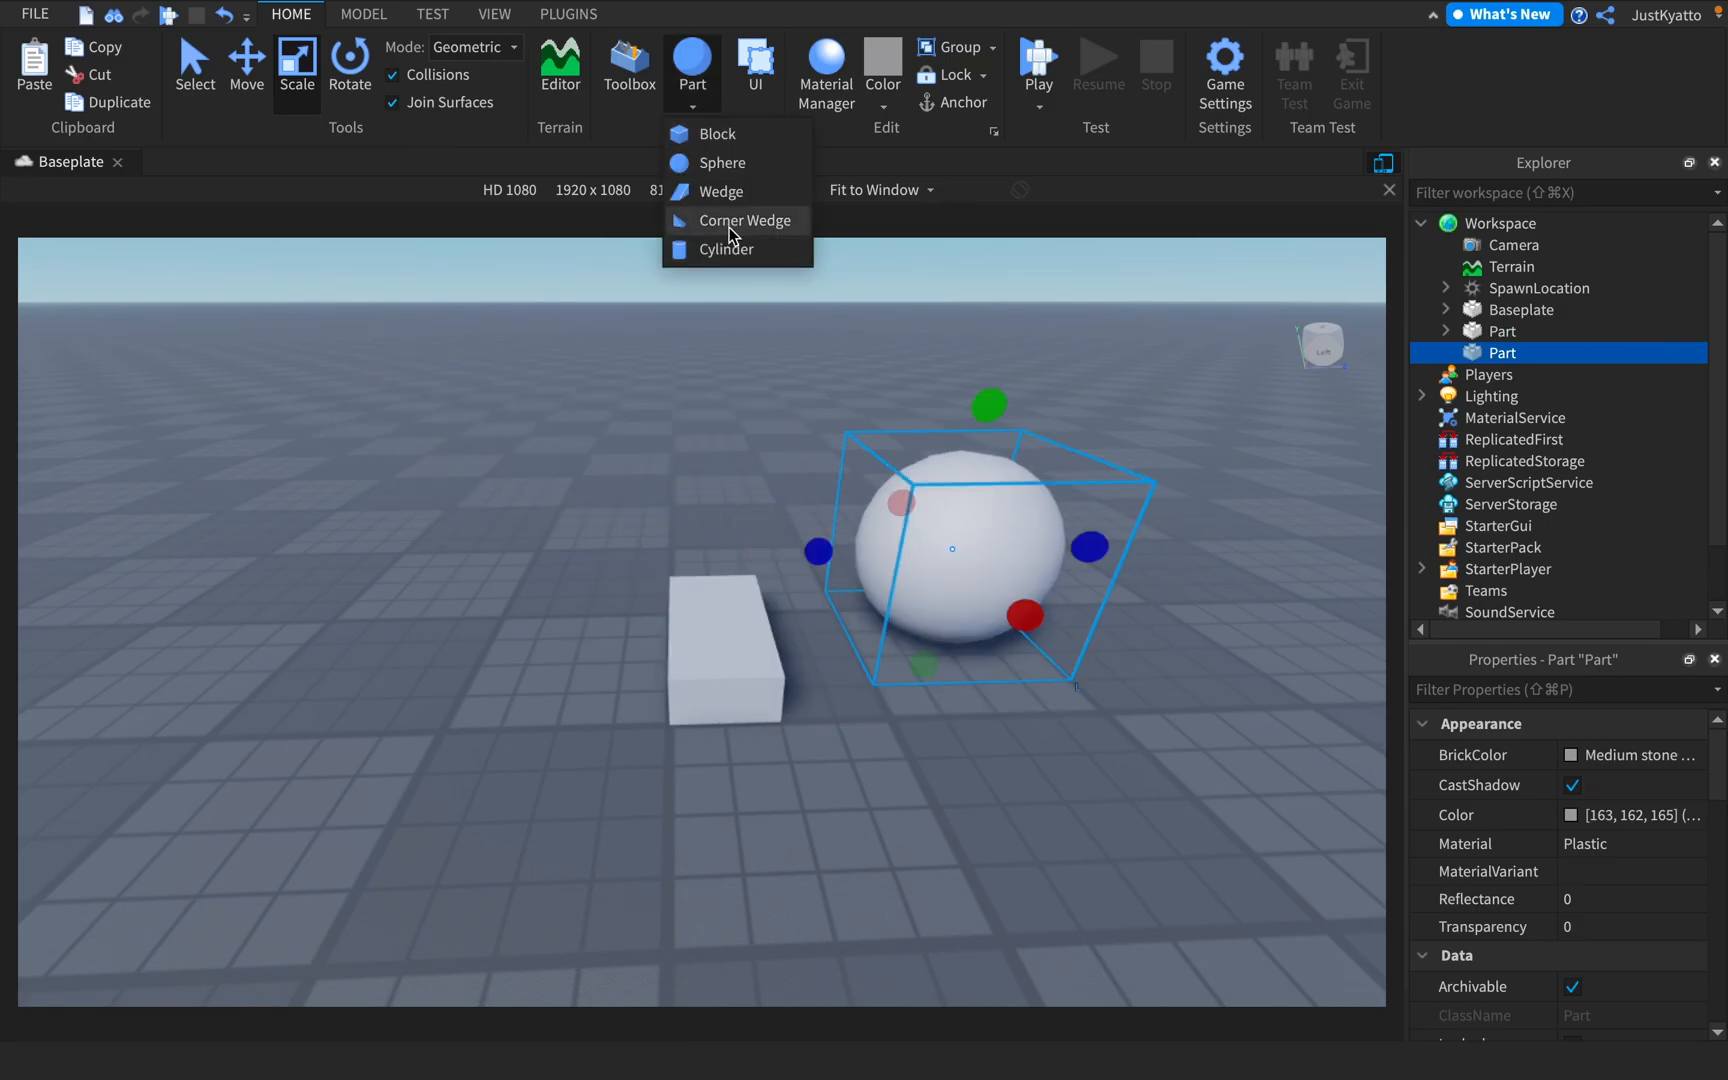
pyautogui.click(727, 249)
pyautogui.moveTo(540, 501); pyautogui.dragTo(645, 612)
pyautogui.click(701, 103)
pyautogui.click(706, 108)
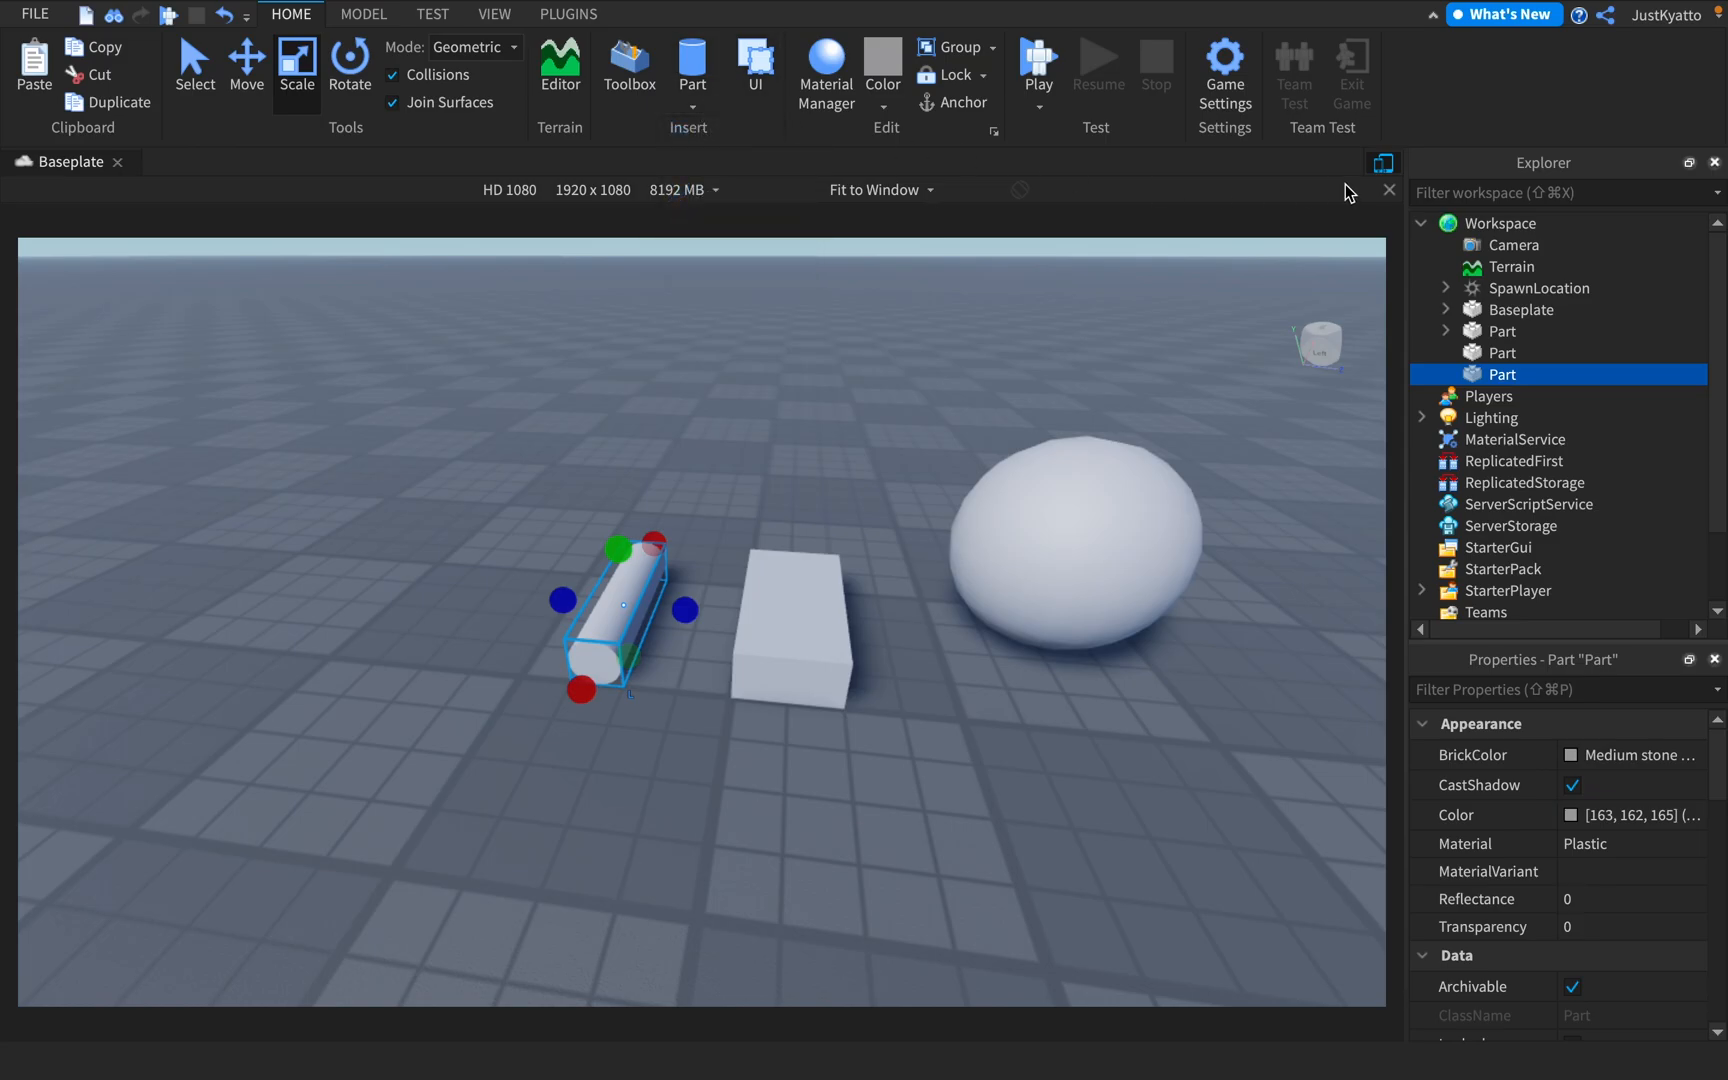
pyautogui.click(708, 110)
pyautogui.click(711, 109)
pyautogui.click(694, 96)
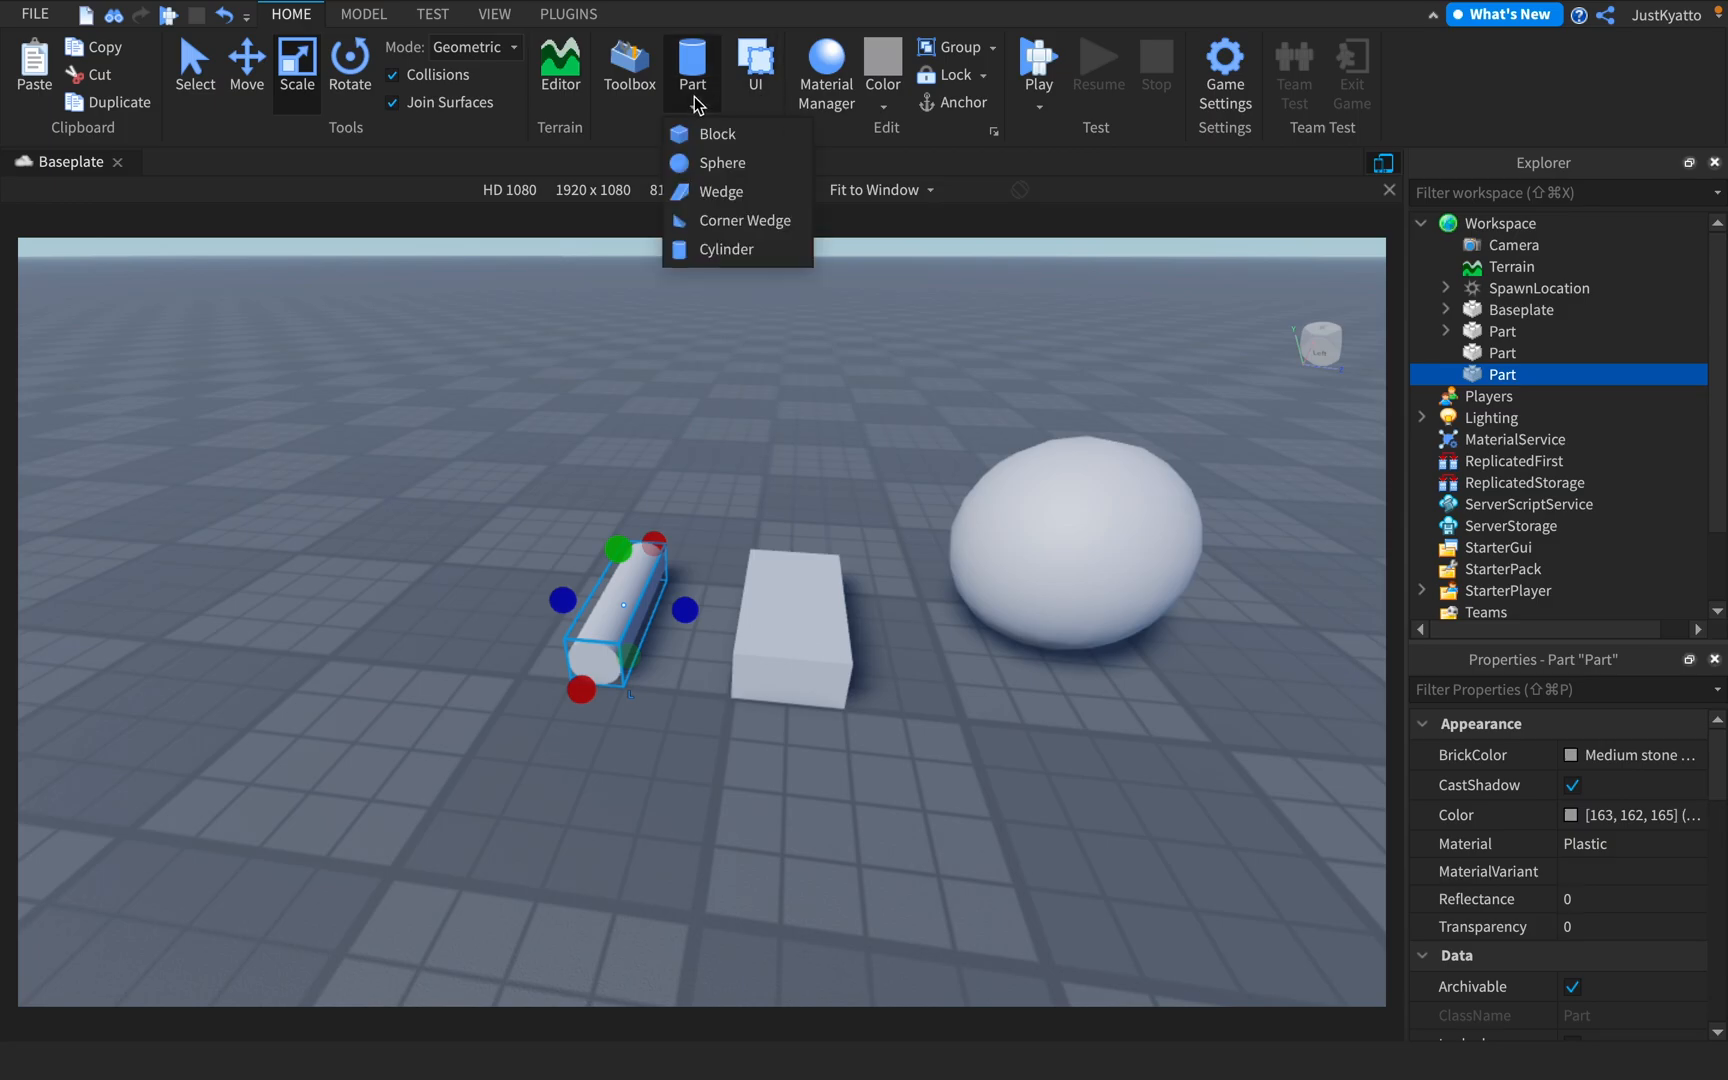
pyautogui.click(697, 94)
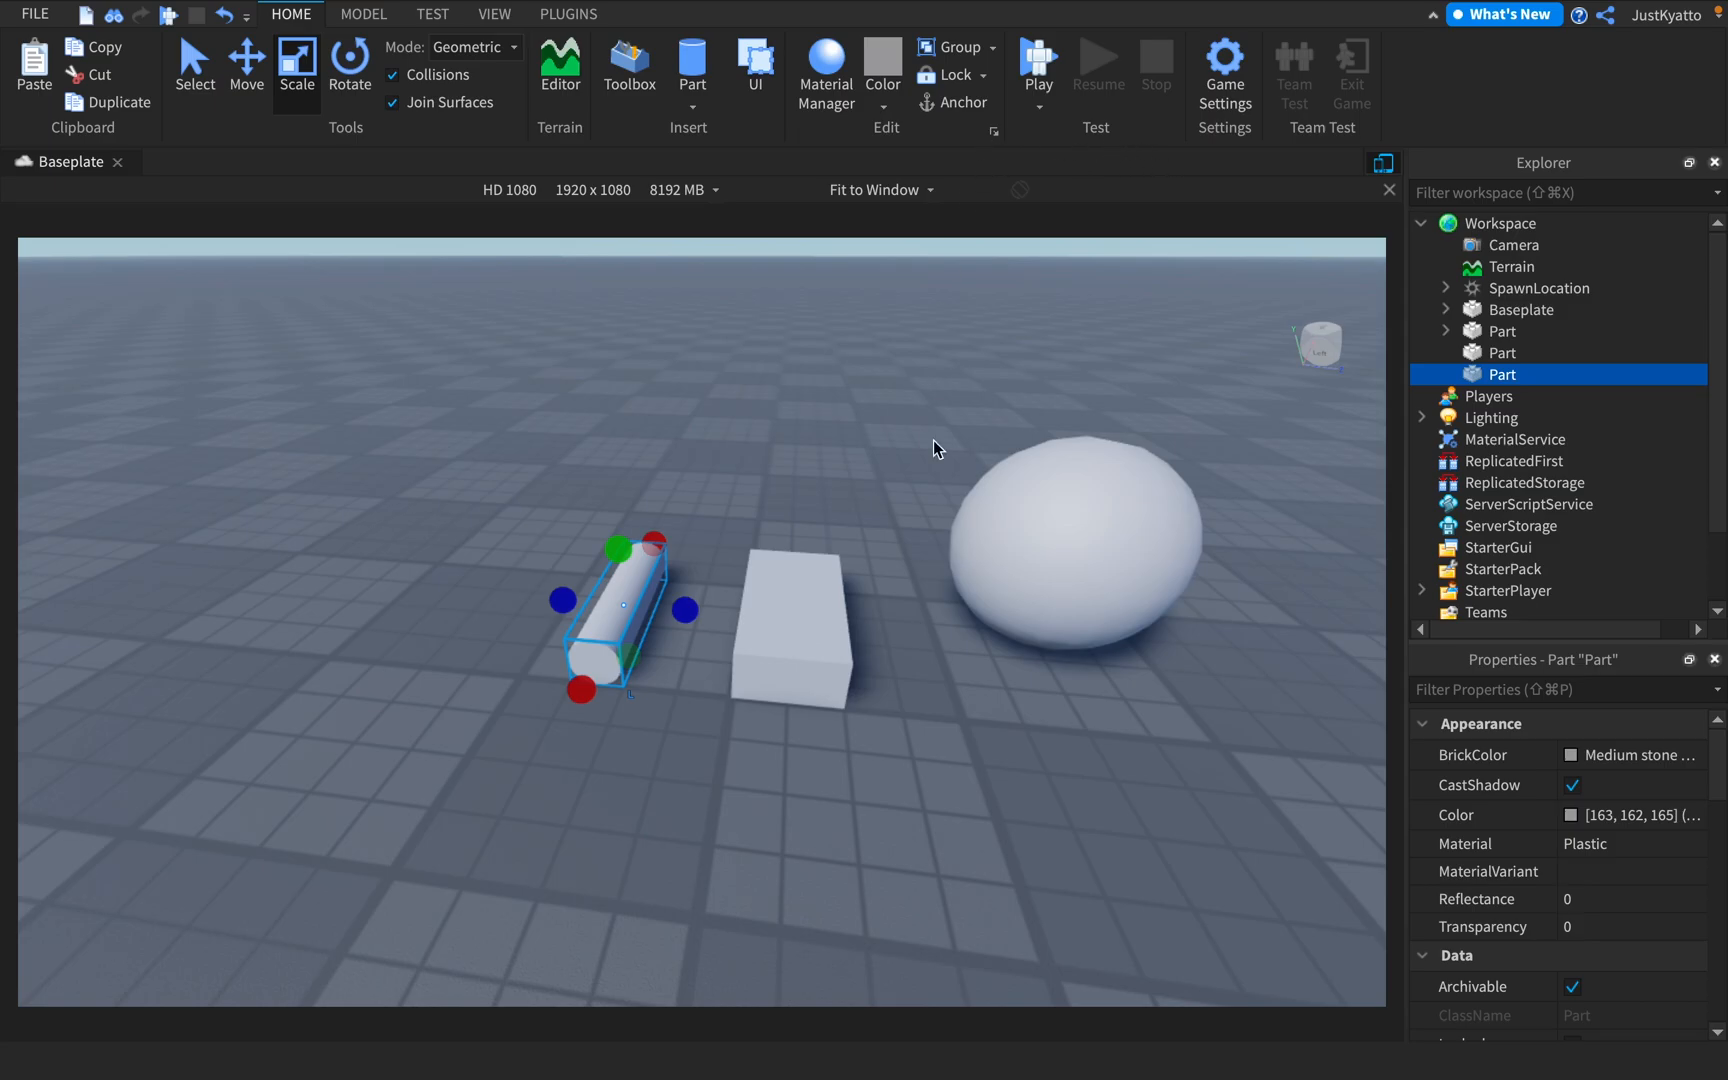
# Select the sphere and open the Material Manager to browse the available materials
pyautogui.click(1030, 571)
pyautogui.scroll(-3, 864, 304)
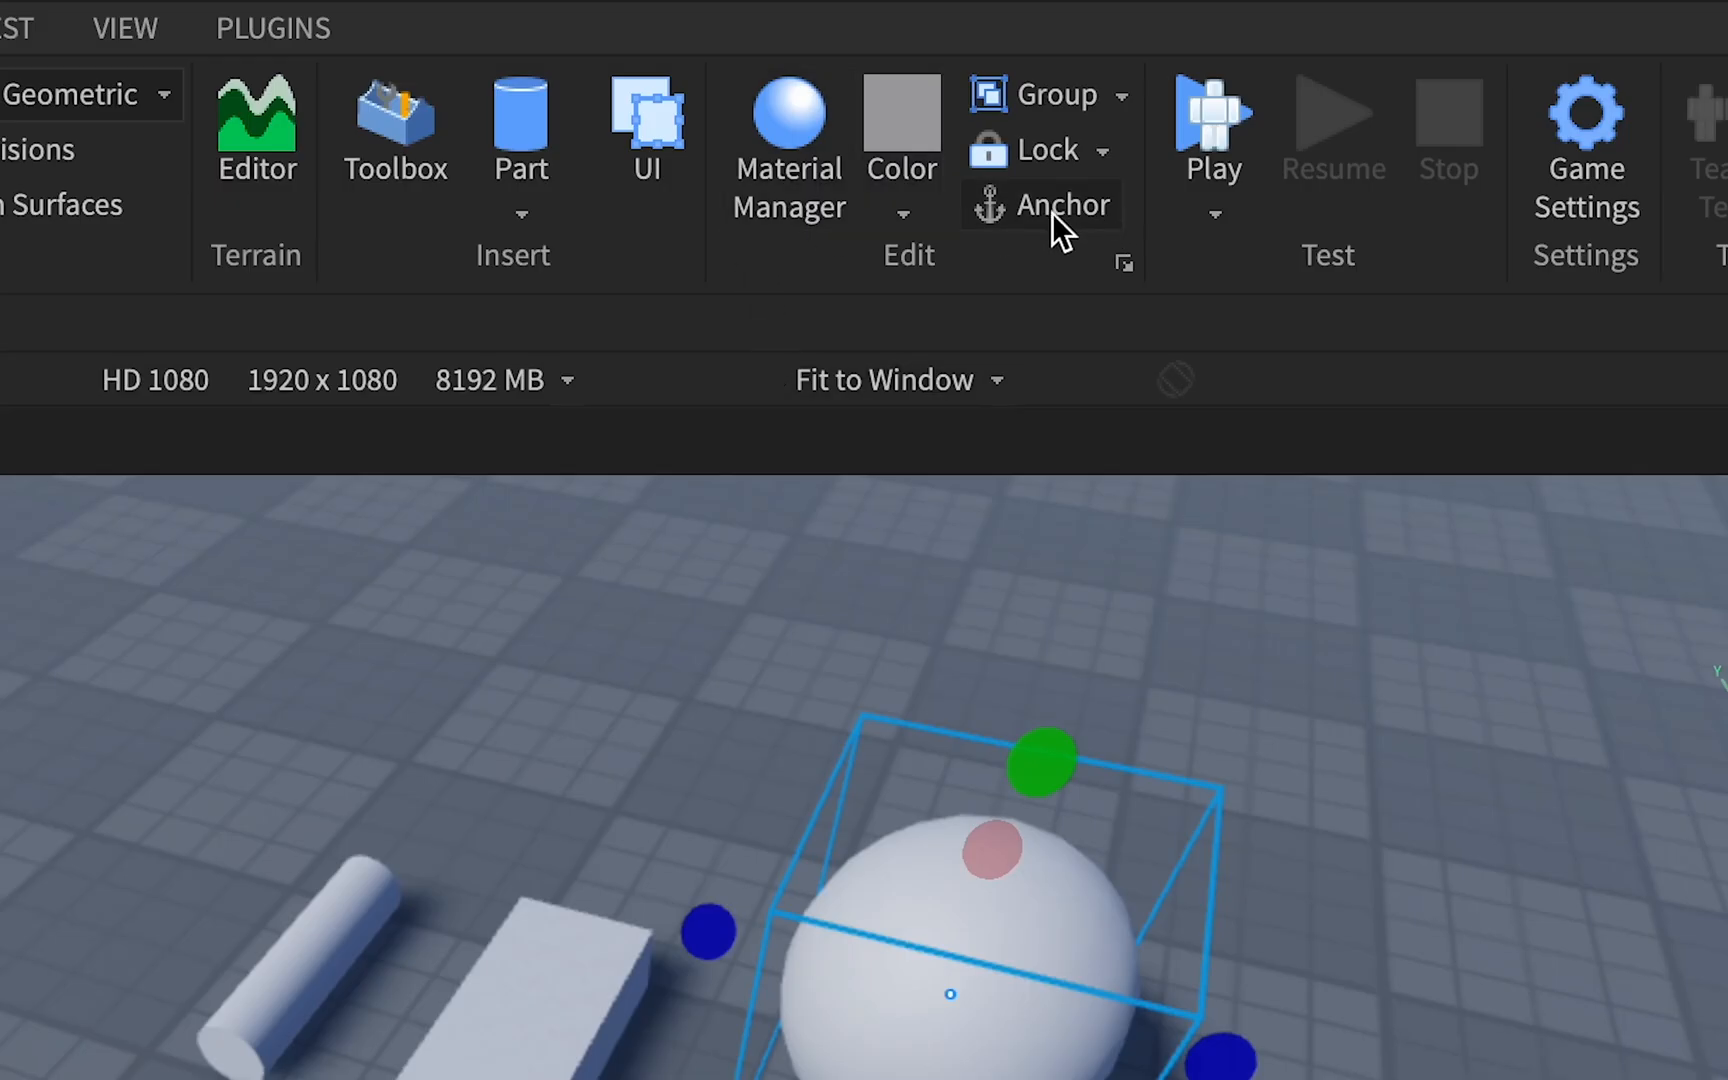
pyautogui.click(808, 219)
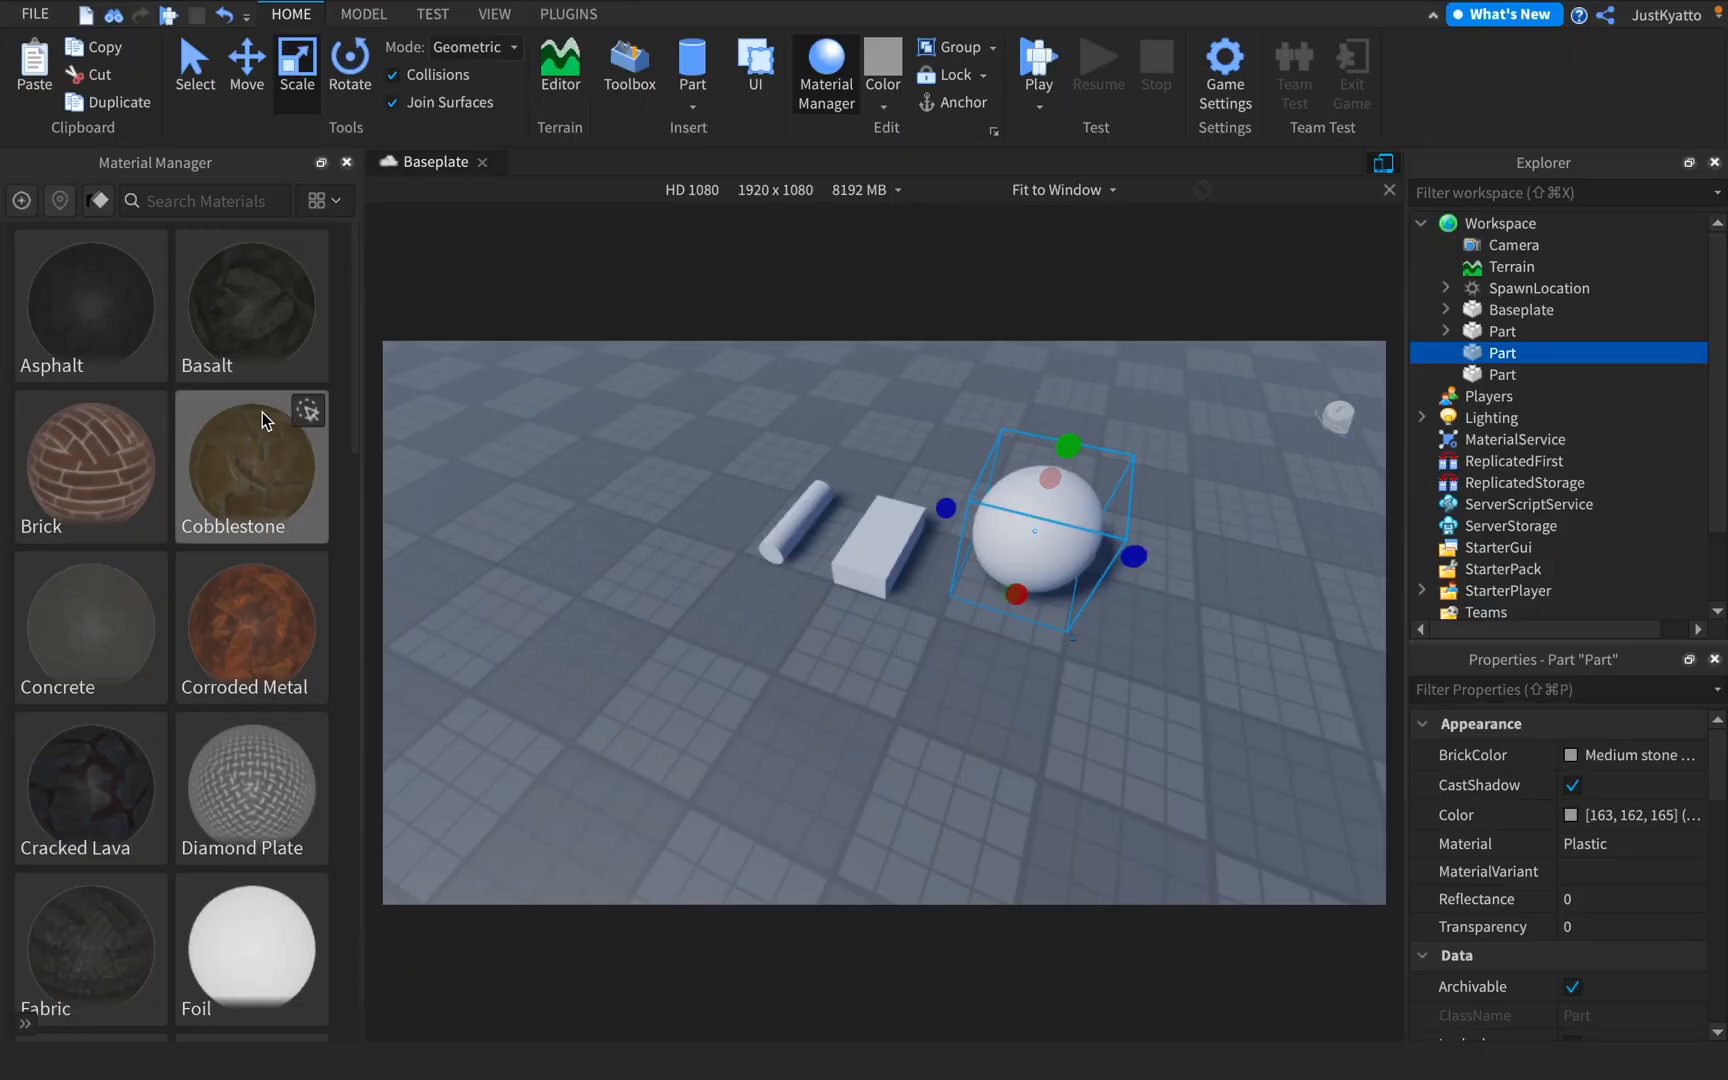
pyautogui.scroll(-12, 262, 415)
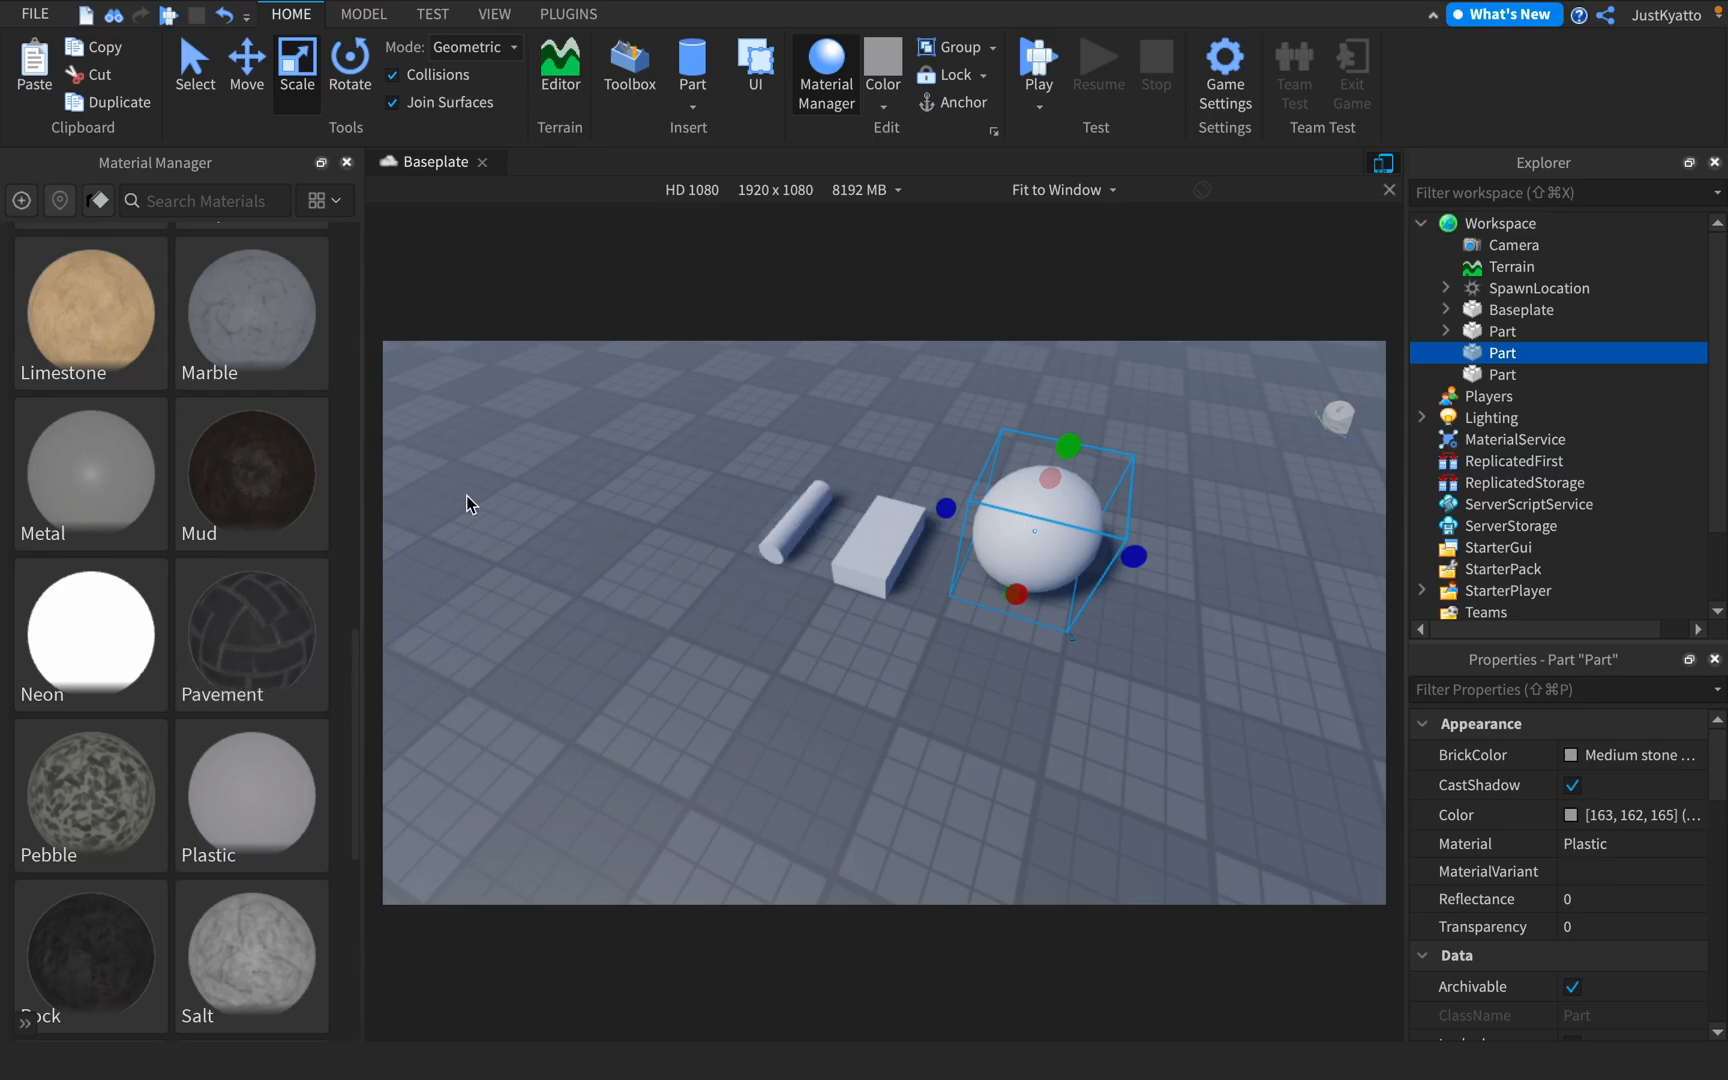
pyautogui.scroll(10, 119, 531)
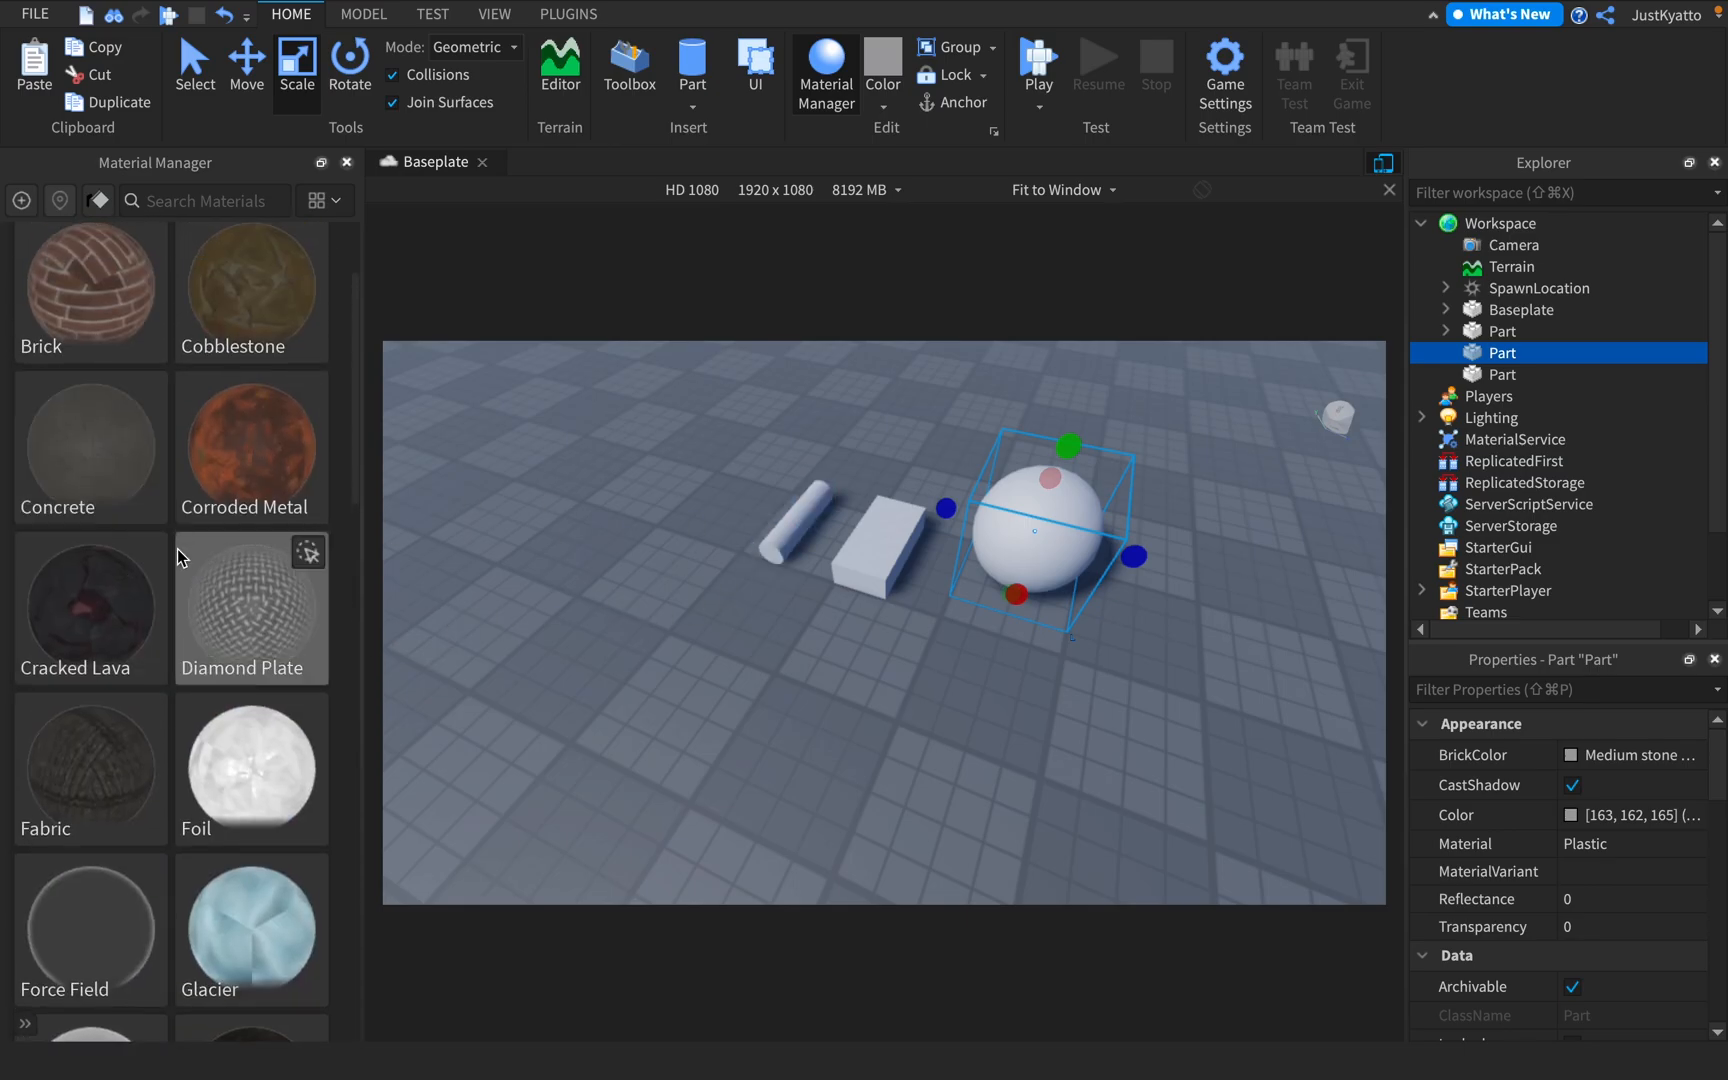
# View the details of the Force Field material and return to the material list
pyautogui.scroll(-2, 176, 555)
pyautogui.click(141, 776)
pyautogui.moveTo(690, 684); pyautogui.dragTo(698, 680, button='right')
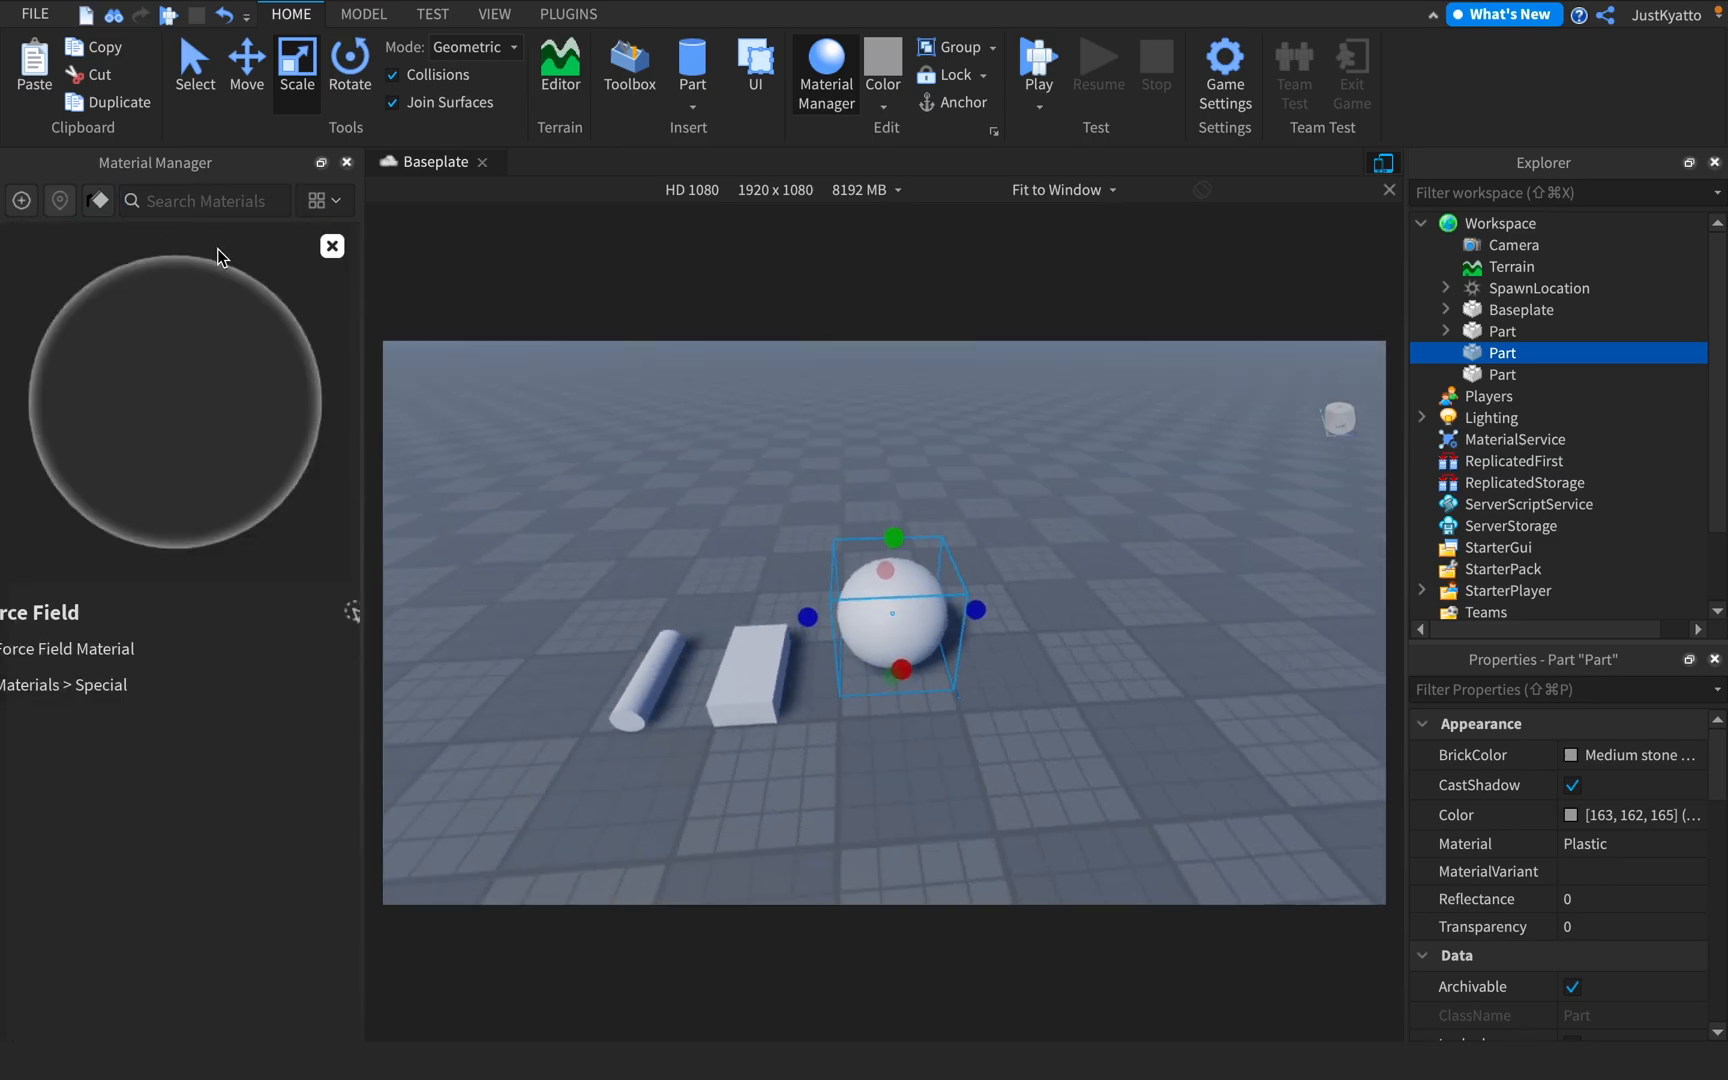
pyautogui.click(333, 246)
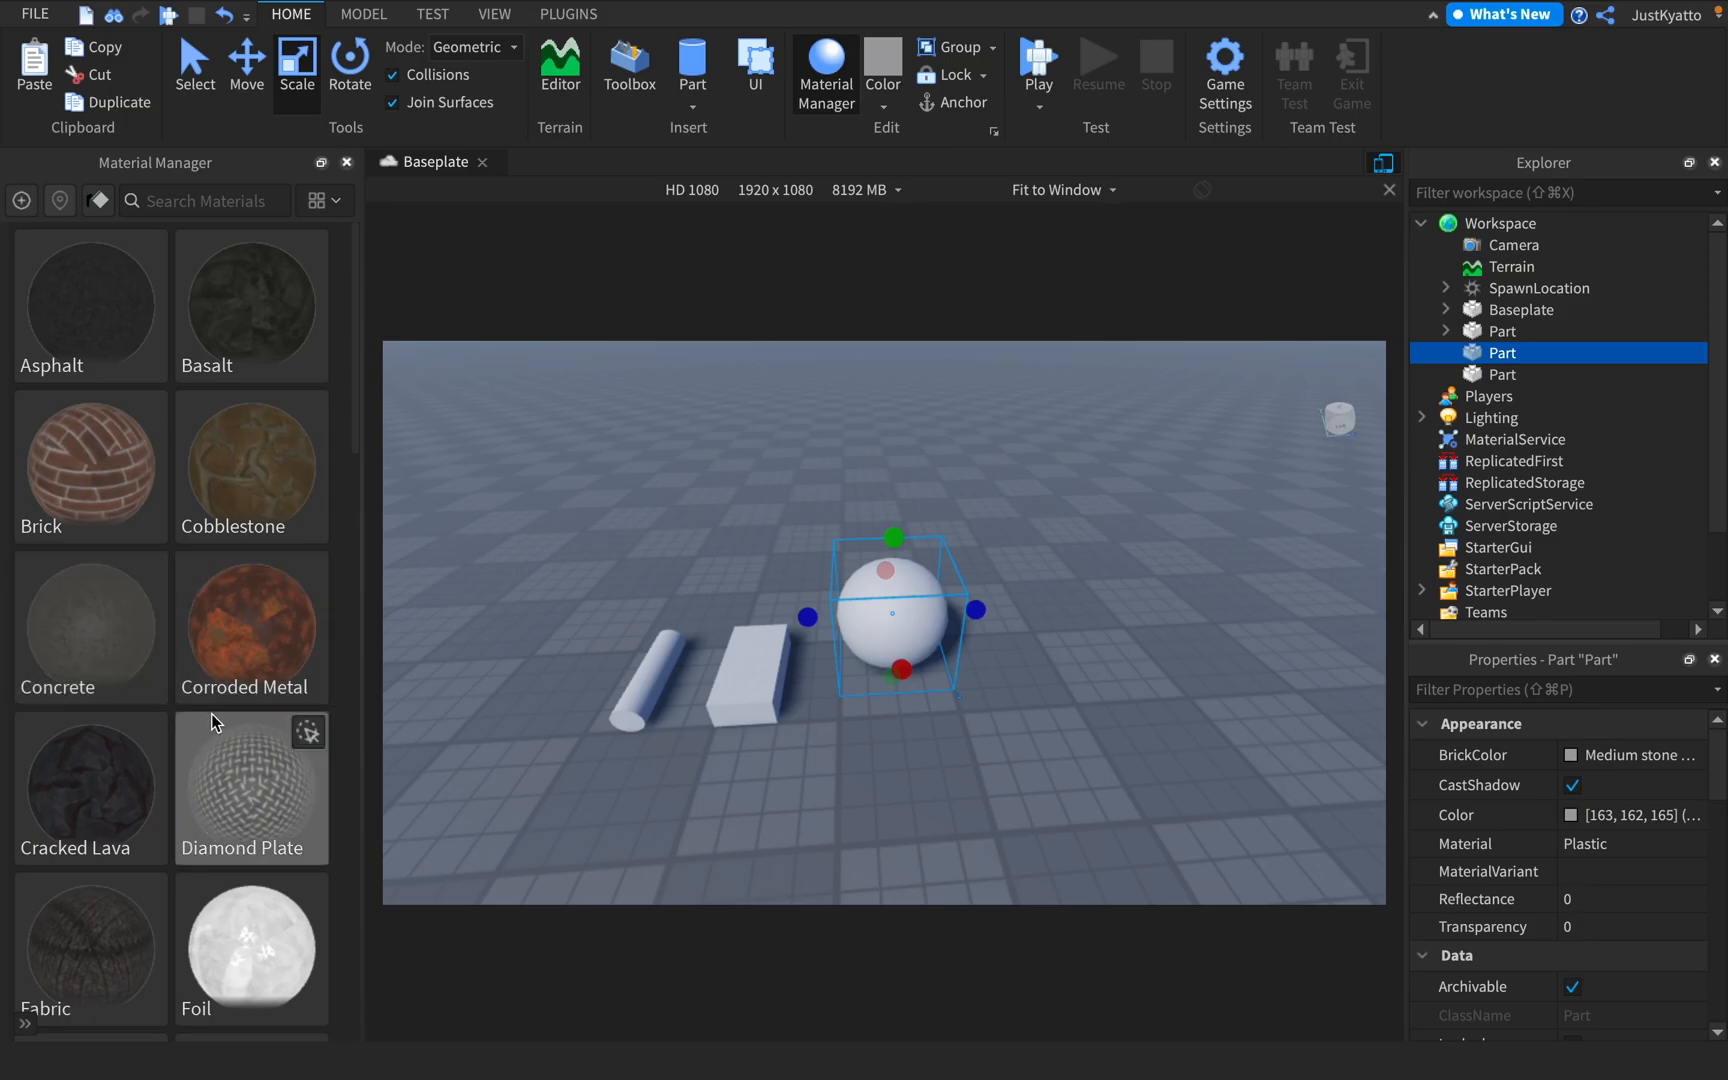
# Apply the Force Field material to the selected sphere
pyautogui.scroll(-3, 300, 730)
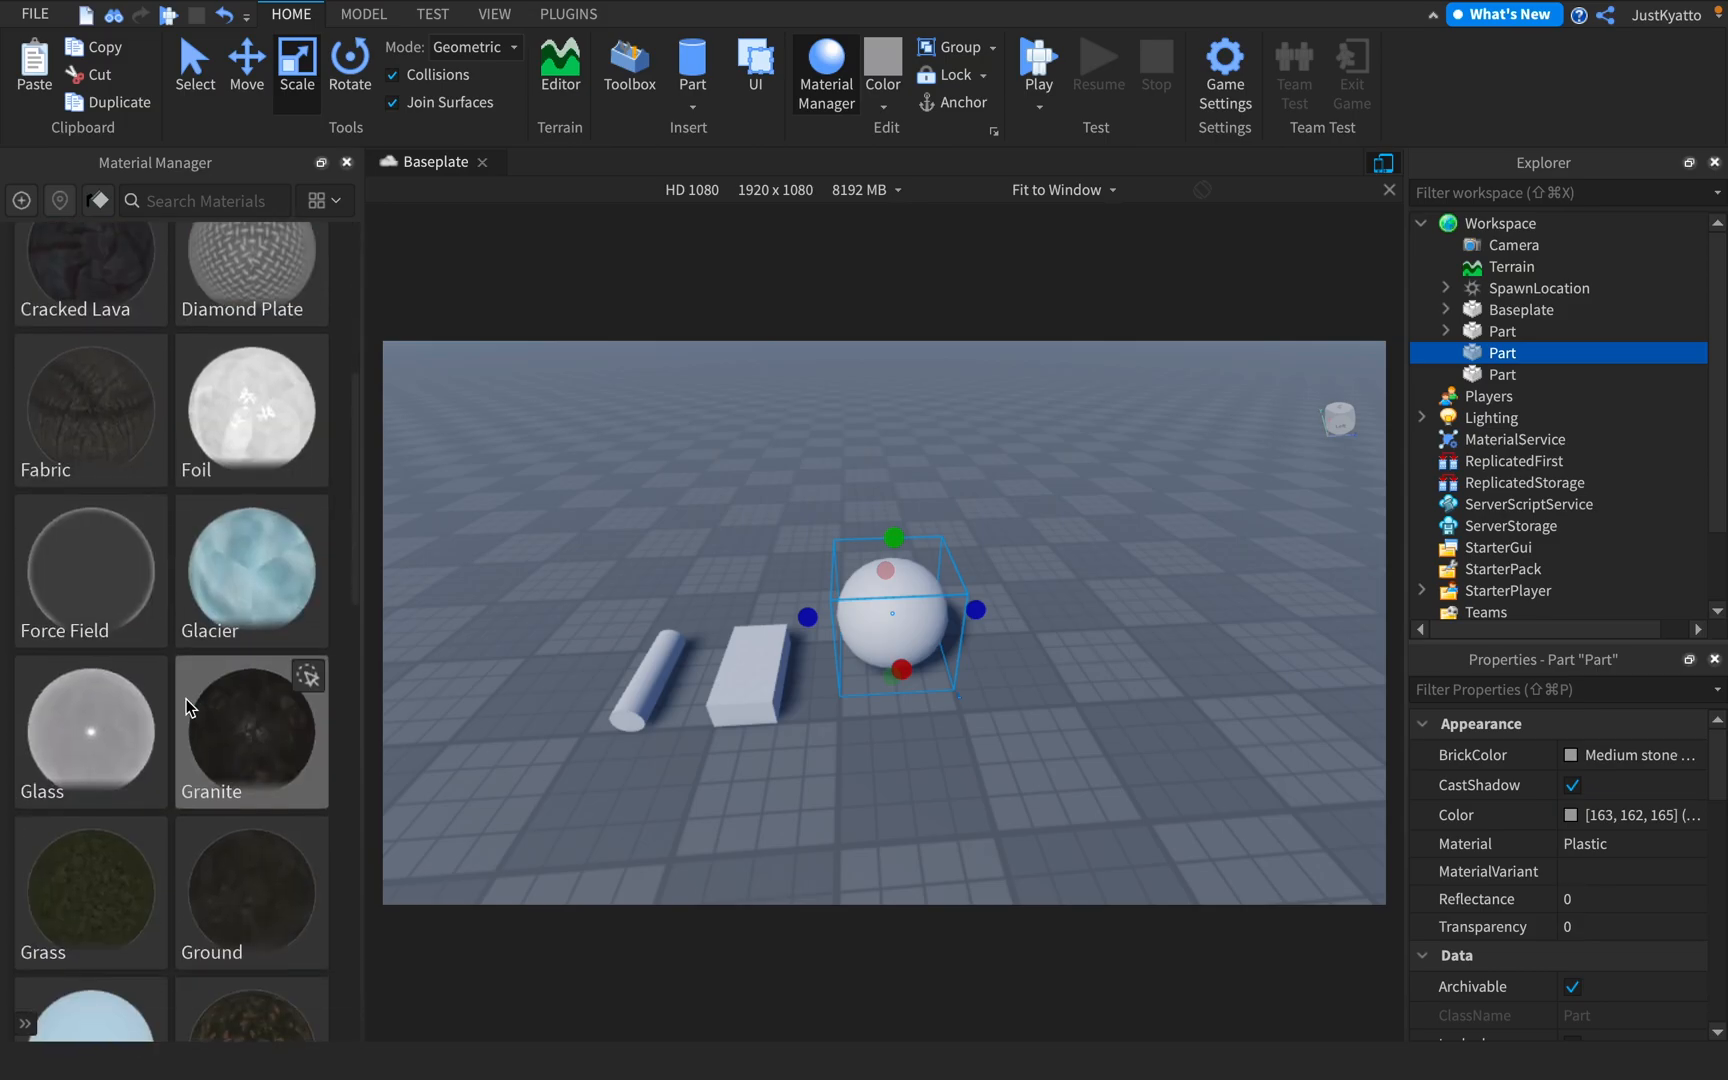
pyautogui.click(151, 522)
pyautogui.moveTo(914, 555); pyautogui.dragTo(932, 560, button='right')
# Apply the Brick material to the block part
pyautogui.click(891, 582)
pyautogui.scroll(-2, 231, 645)
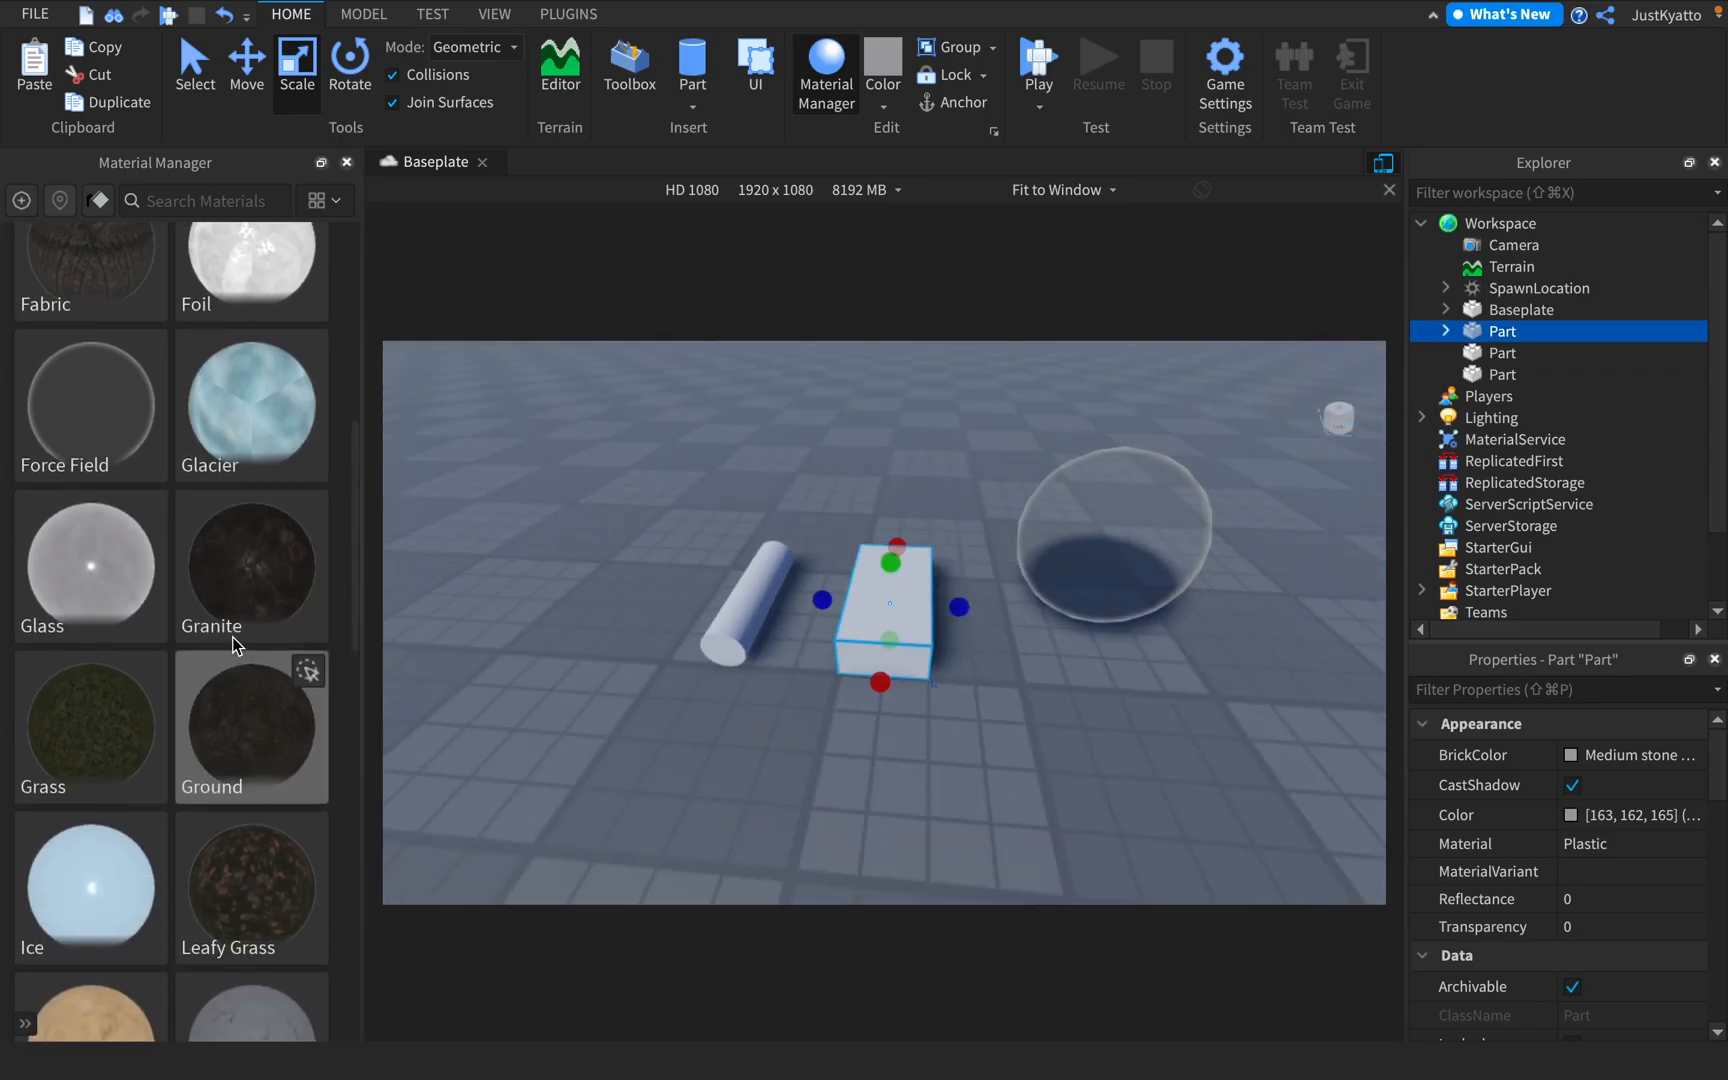
pyautogui.scroll(4, 231, 639)
pyautogui.click(148, 428)
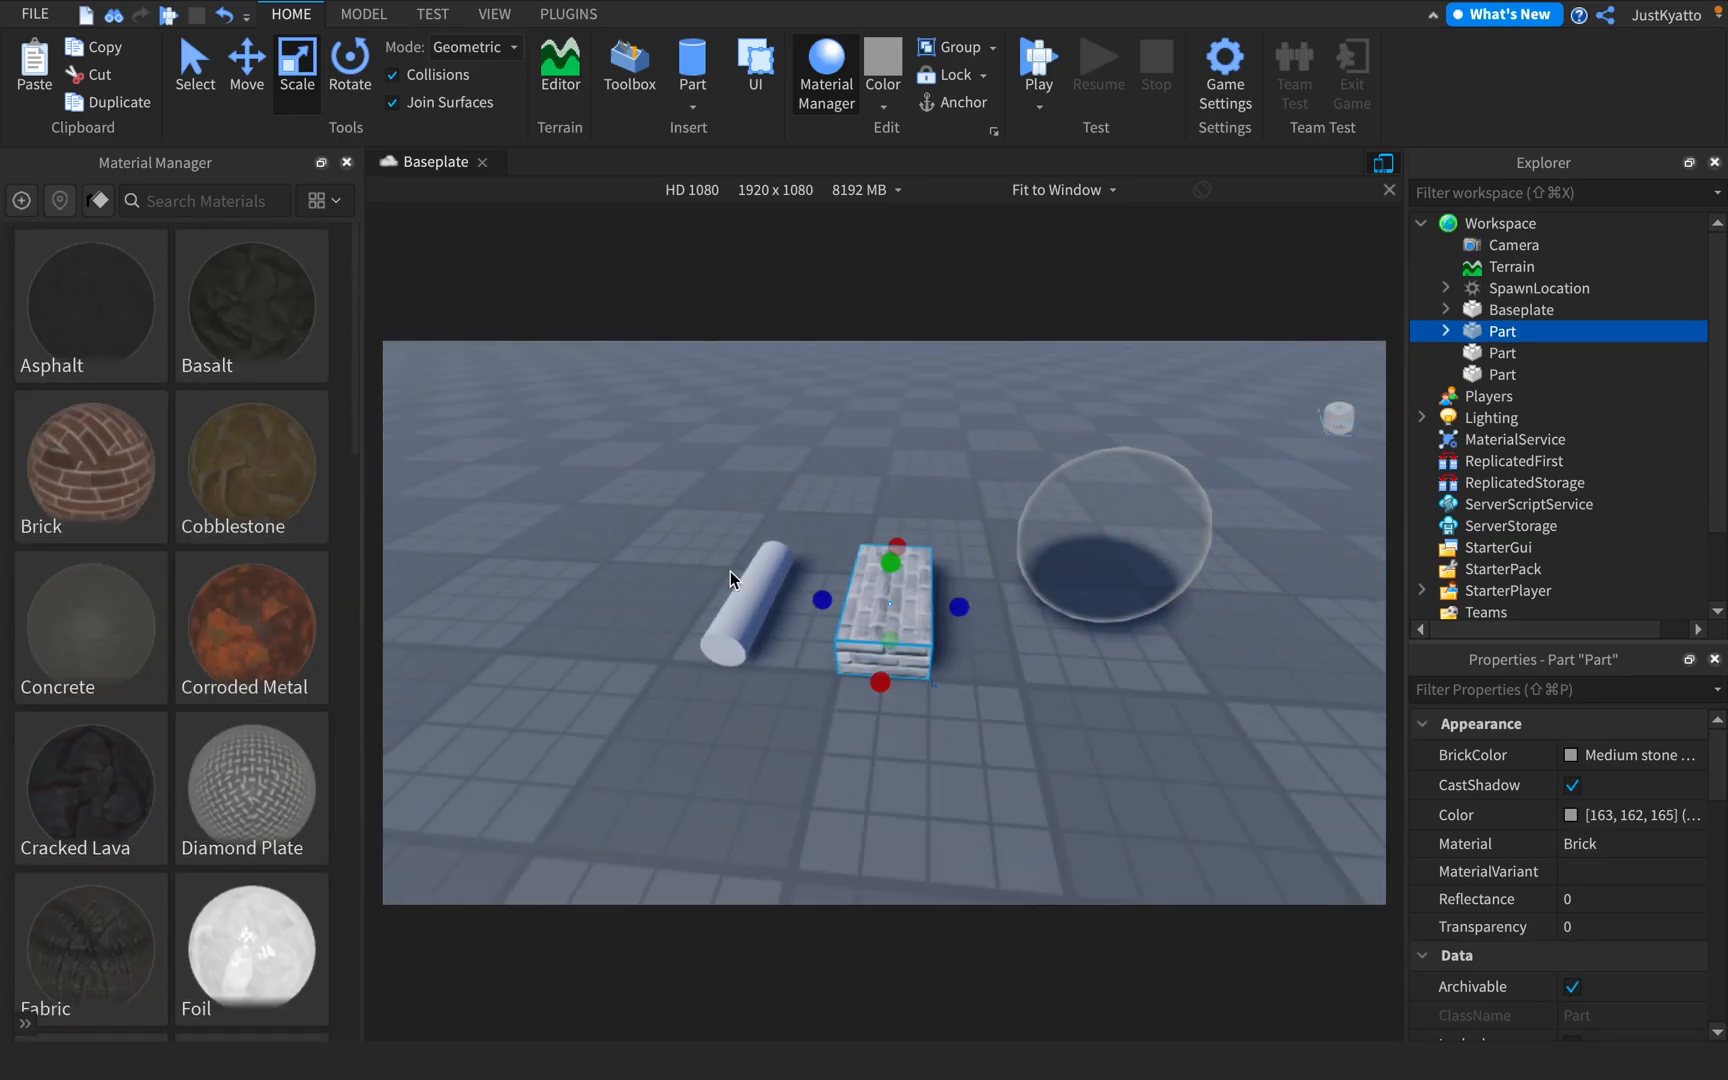
# Apply the Diamond Plate material to the cylinder and clear the selection
pyautogui.click(742, 590)
pyautogui.click(312, 734)
pyautogui.click(810, 481)
pyautogui.moveTo(810, 481); pyautogui.dragTo(613, 568, button='right')
pyautogui.moveTo(700, 438); pyautogui.dragTo(1189, 707)
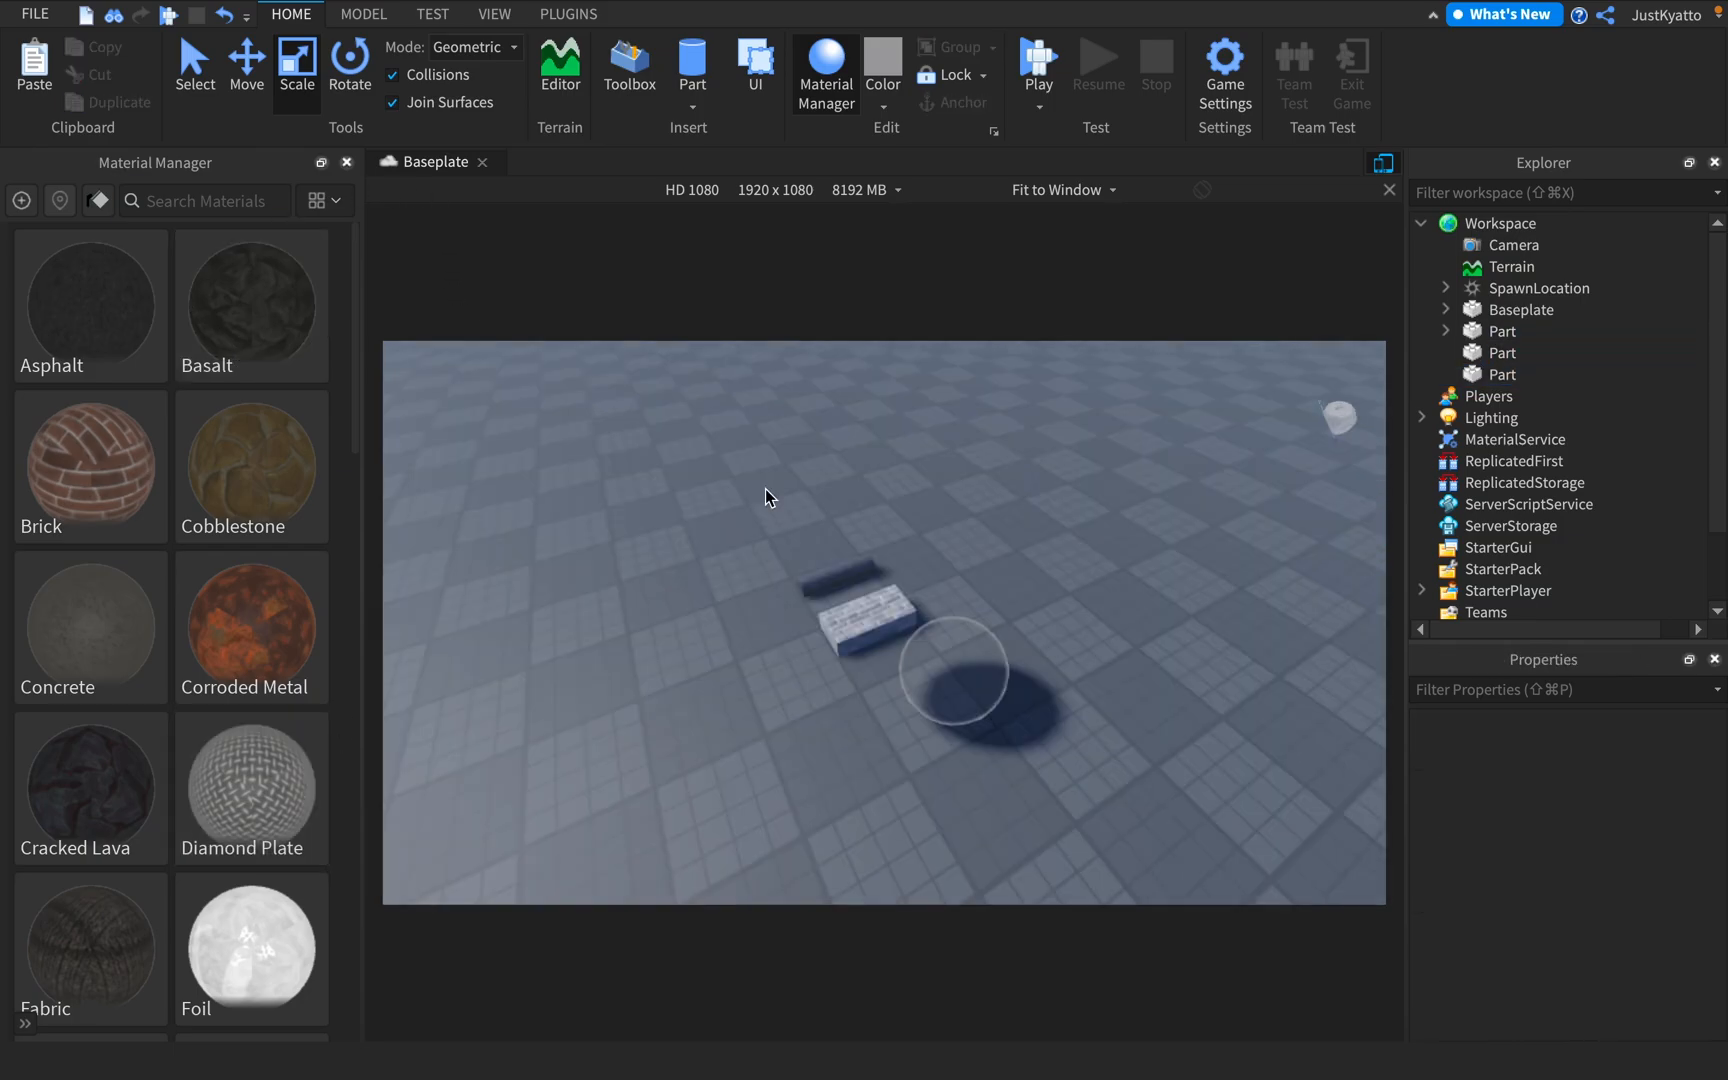
pyautogui.moveTo(765, 487); pyautogui.dragTo(1214, 809)
pyautogui.click(1026, 629)
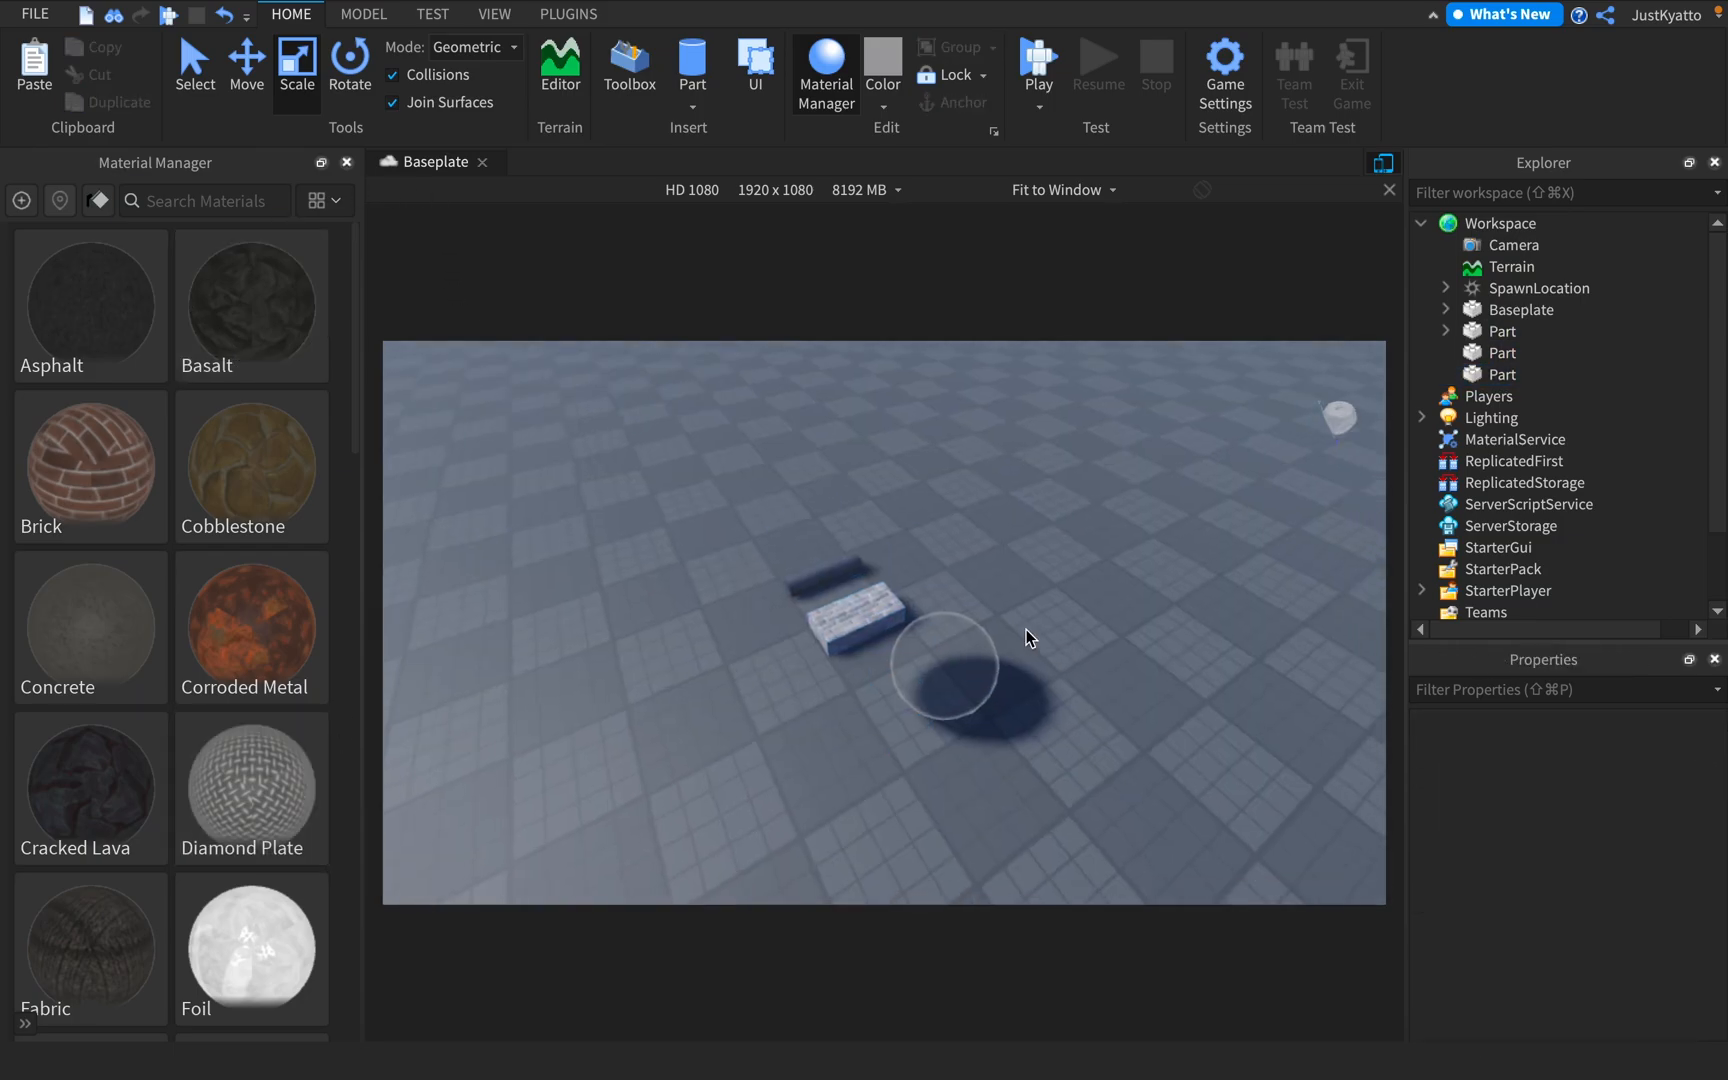
# Delete the sphere and the cylinder, keeping the brick block, and close the Material Manager
pyautogui.moveTo(1026, 629); pyautogui.dragTo(872, 605, button='right')
pyautogui.click(853, 614)
pyautogui.click(950, 614)
pyautogui.press('Delete')
pyautogui.click(775, 585)
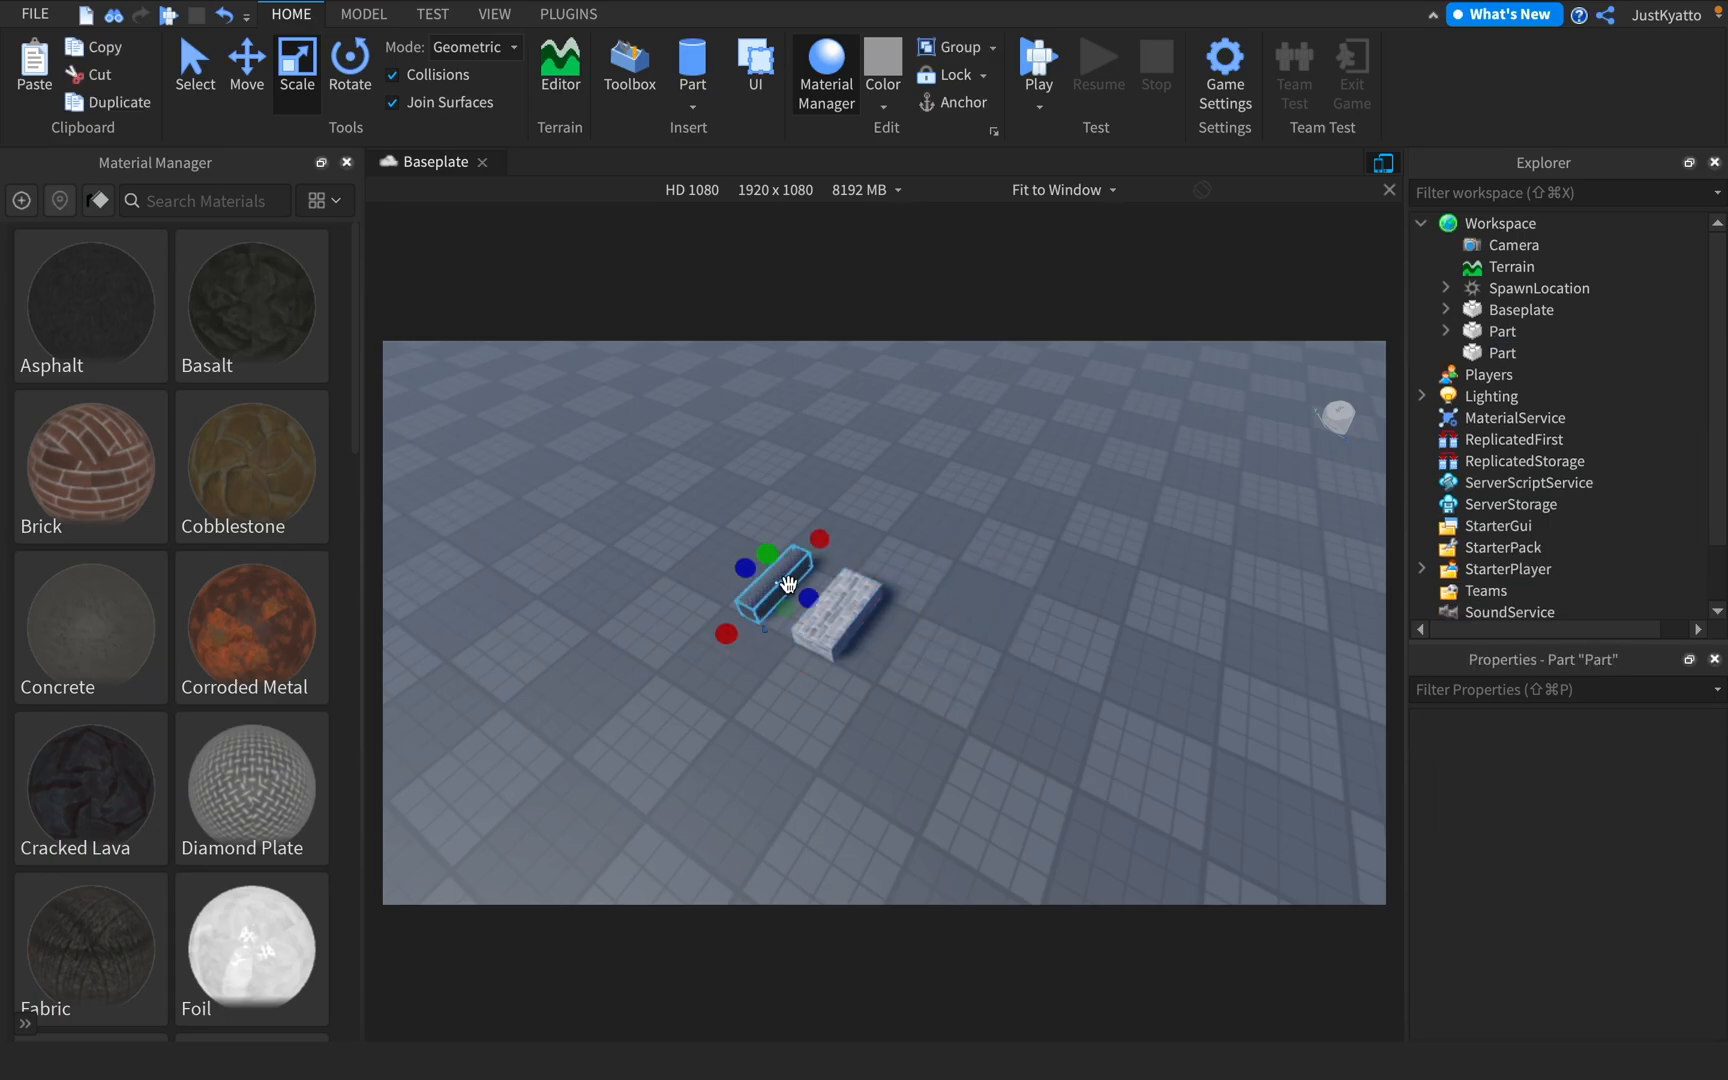
pyautogui.press('Delete')
pyautogui.click(347, 162)
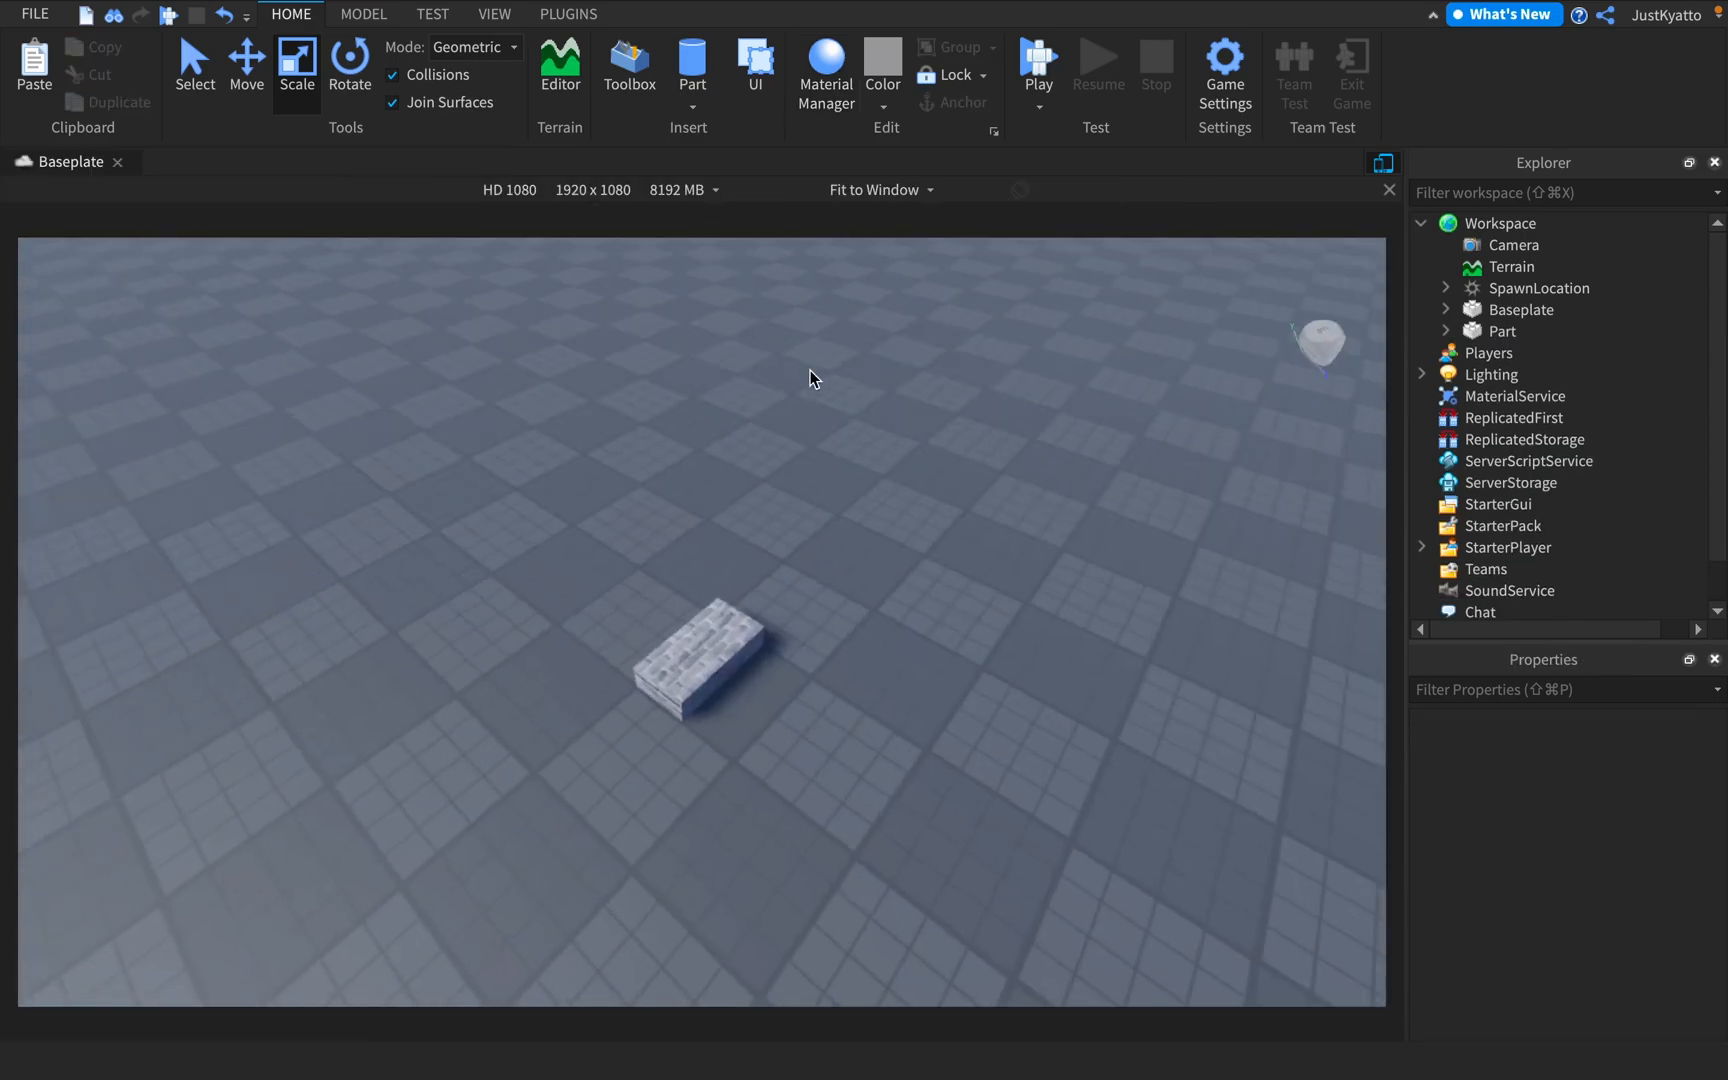
# Select the brick block and reposition it on the baseplate with the Move tool
pyautogui.scroll(5, 975, 500)
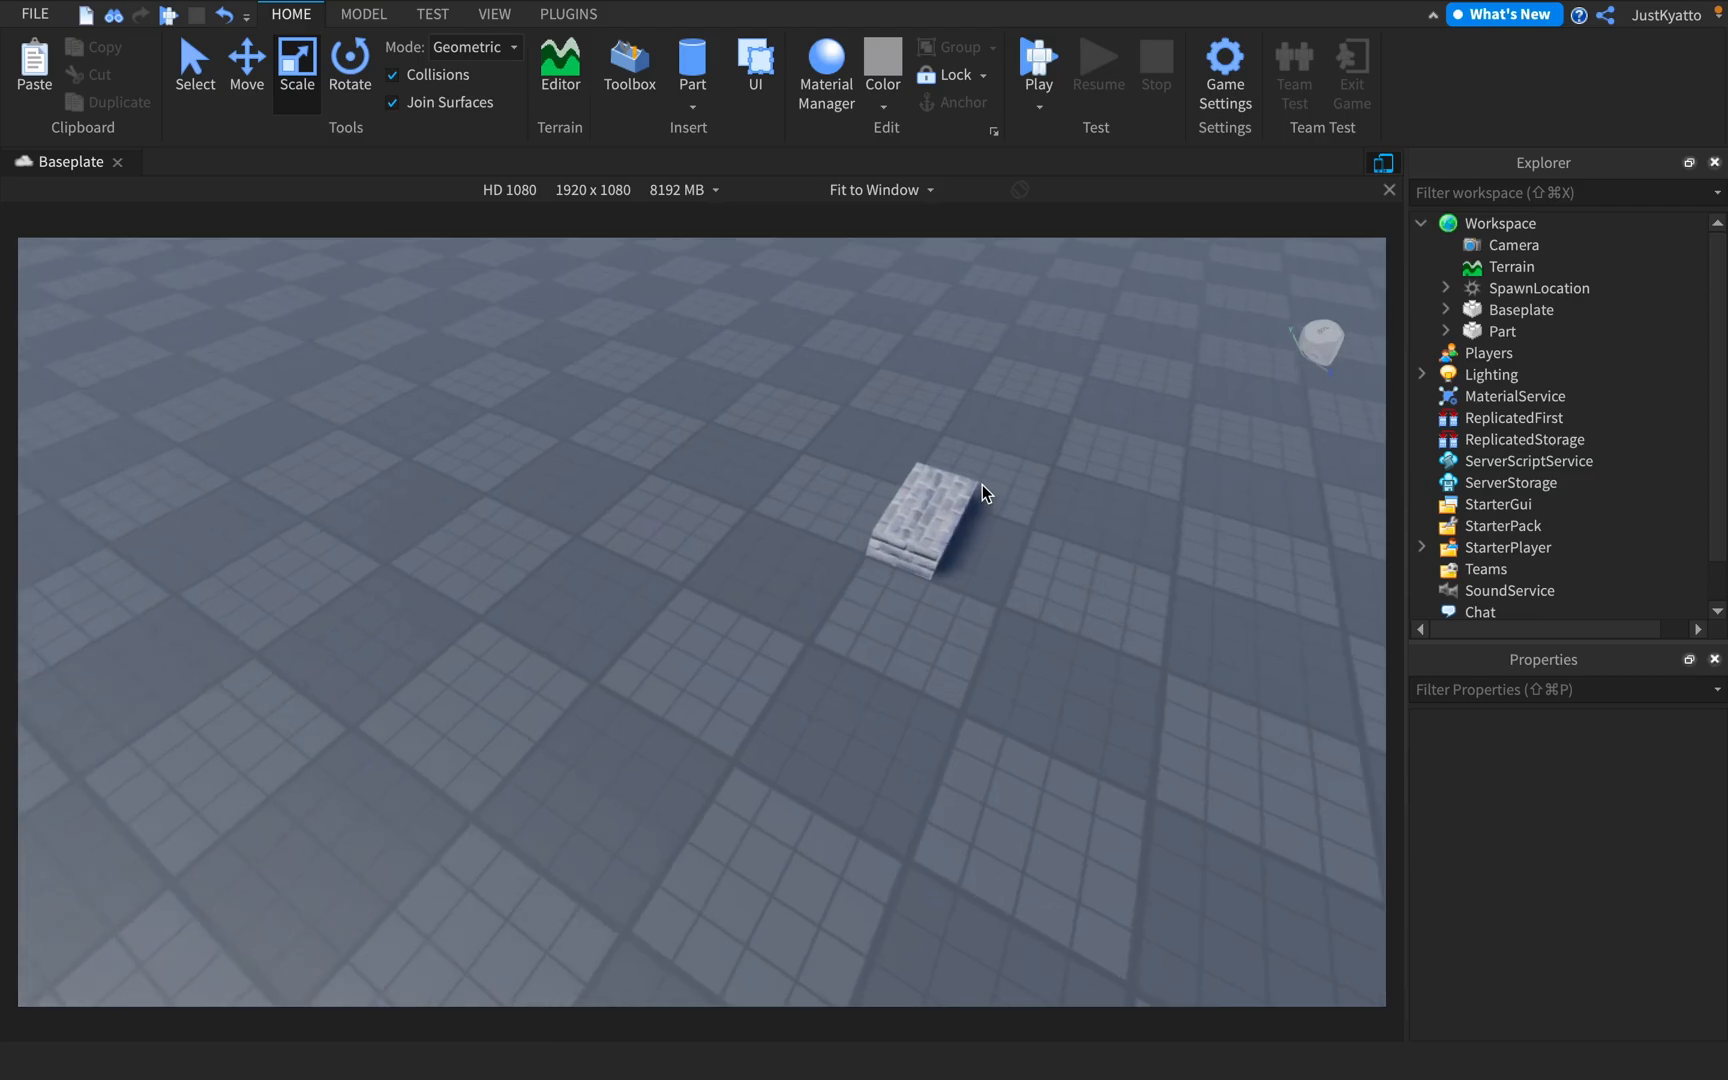
pyautogui.click(981, 485)
pyautogui.moveTo(938, 502); pyautogui.dragTo(823, 522, button='right')
pyautogui.click(250, 92)
pyautogui.scroll(2, 859, 555)
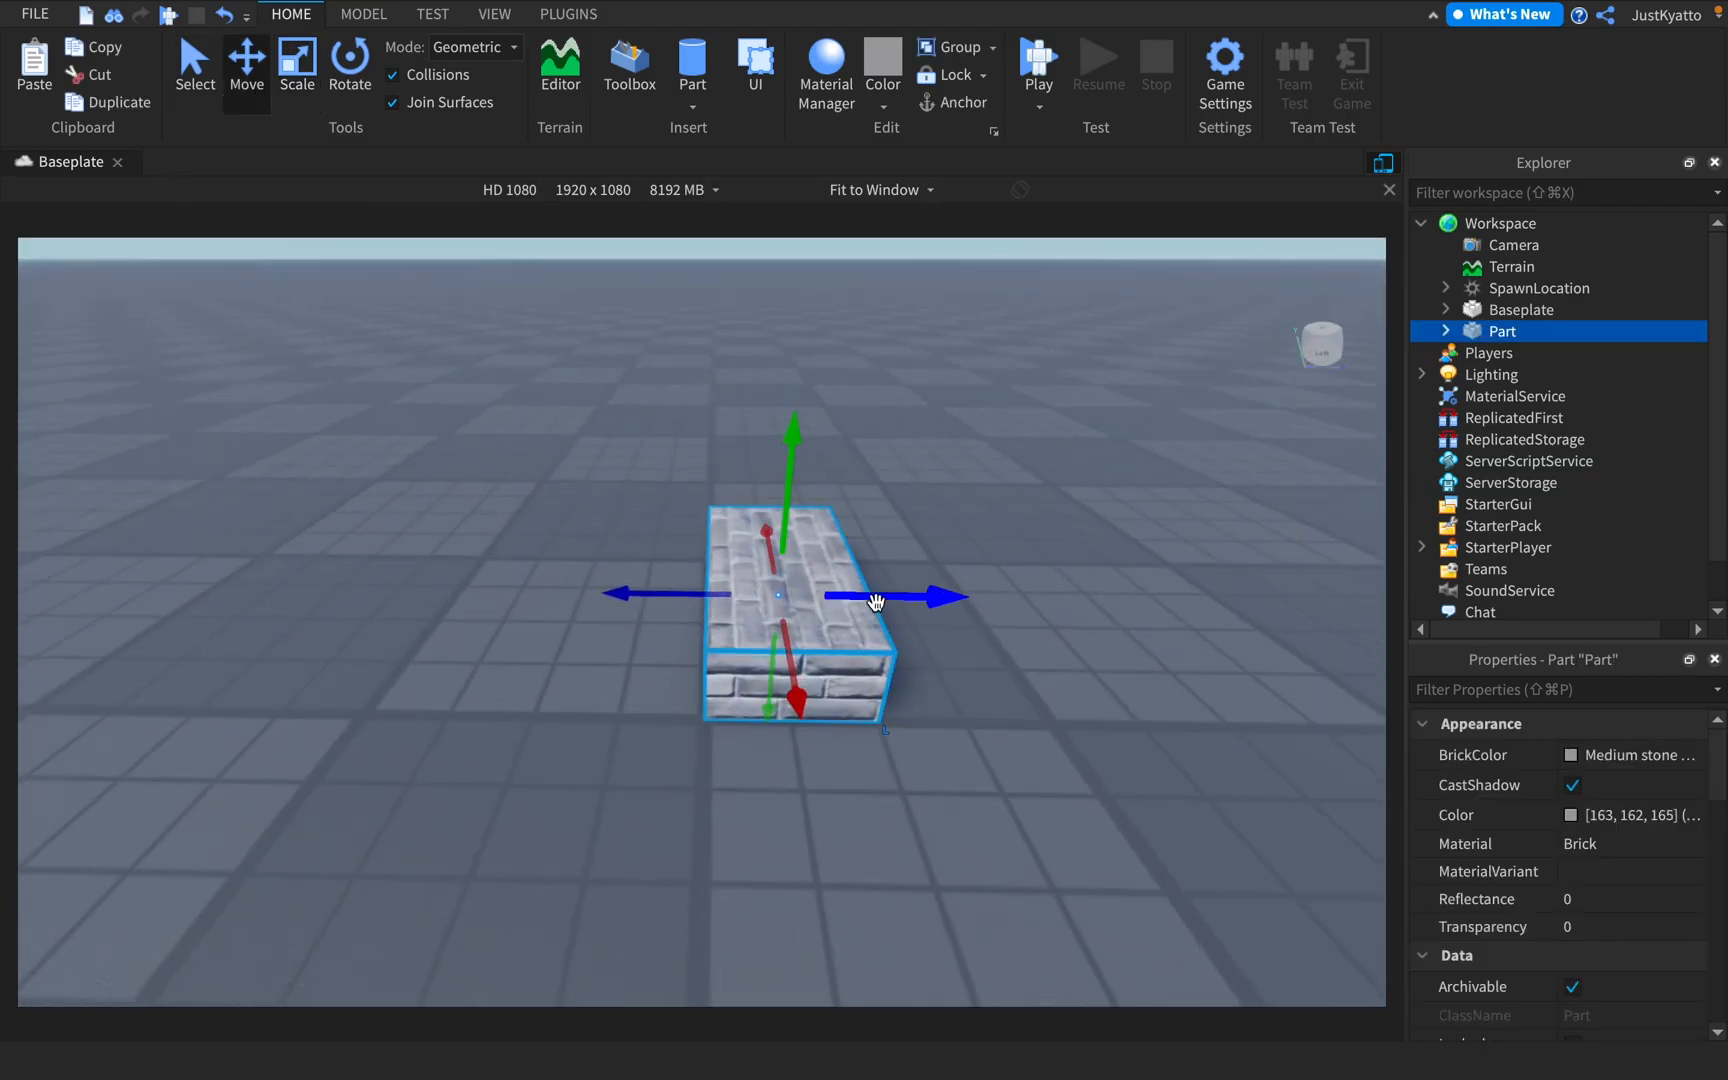
pyautogui.moveTo(876, 602); pyautogui.dragTo(960, 598)
pyautogui.scroll(-2, 861, 525)
pyautogui.moveTo(863, 522); pyautogui.dragTo(863, 530, button='right')
pyautogui.click(863, 526)
pyautogui.click(712, 592)
pyautogui.scroll(2, 740, 590)
pyautogui.moveTo(745, 590); pyautogui.dragTo(825, 504, button='right')
pyautogui.scroll(-2, 811, 488)
# Widen the brick block along its Z axis from both sides with the Scale tool
pyautogui.click(292, 94)
pyautogui.moveTo(788, 530); pyautogui.dragTo(830, 530)
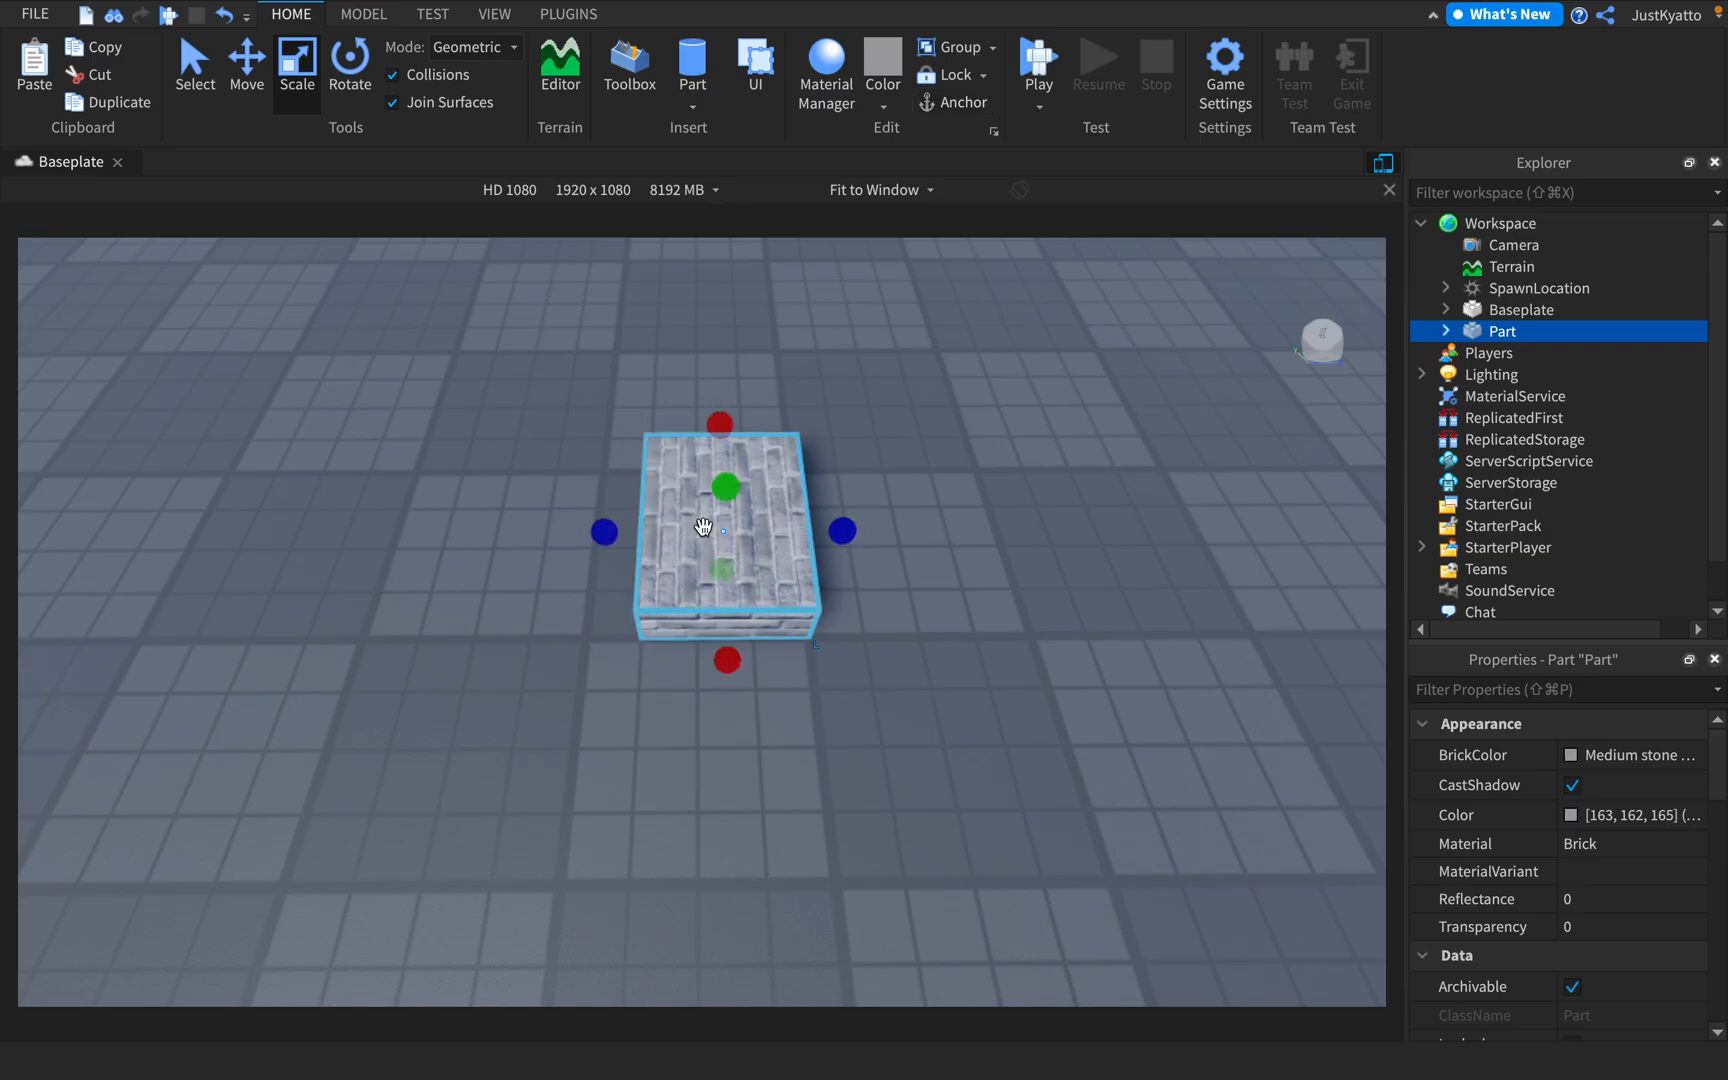
pyautogui.moveTo(604, 531); pyautogui.dragTo(563, 527)
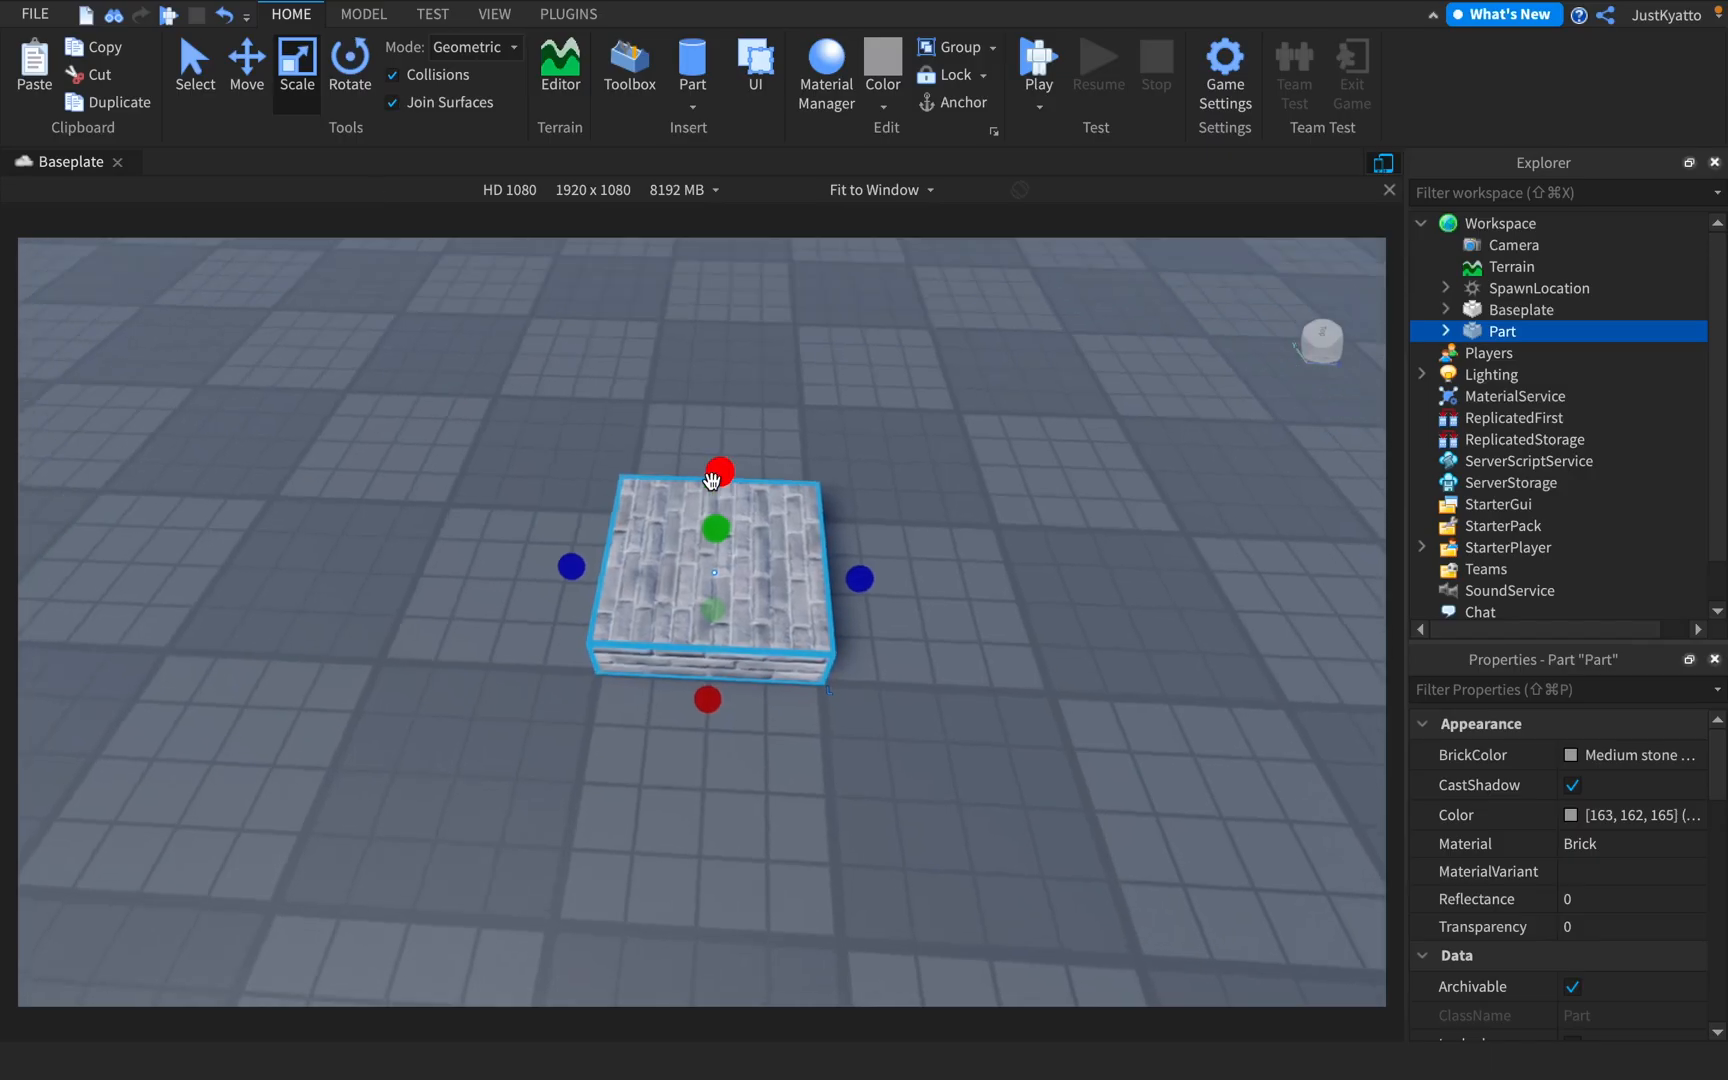
# Scale the brick block upward along the Y axis until it is roughly cube-shaped
pyautogui.scroll(5, 721, 605)
pyautogui.scroll(-5, 721, 605)
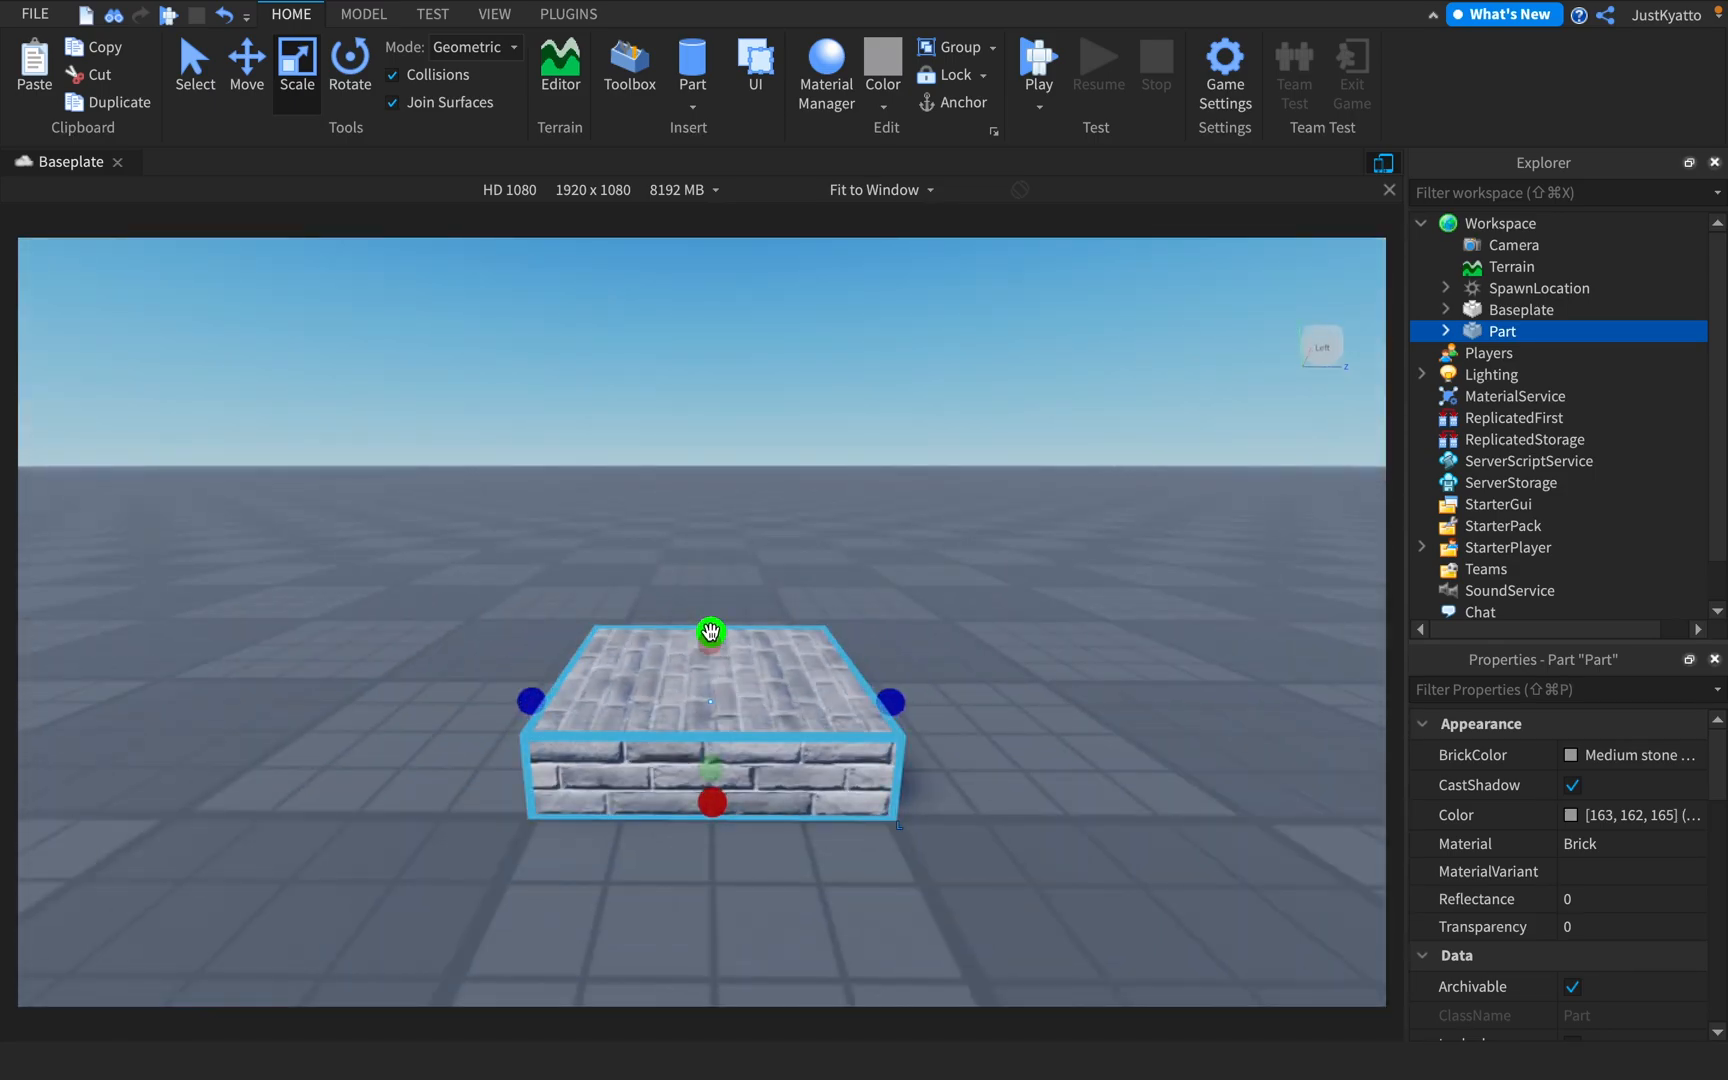
pyautogui.moveTo(713, 627); pyautogui.dragTo(731, 417)
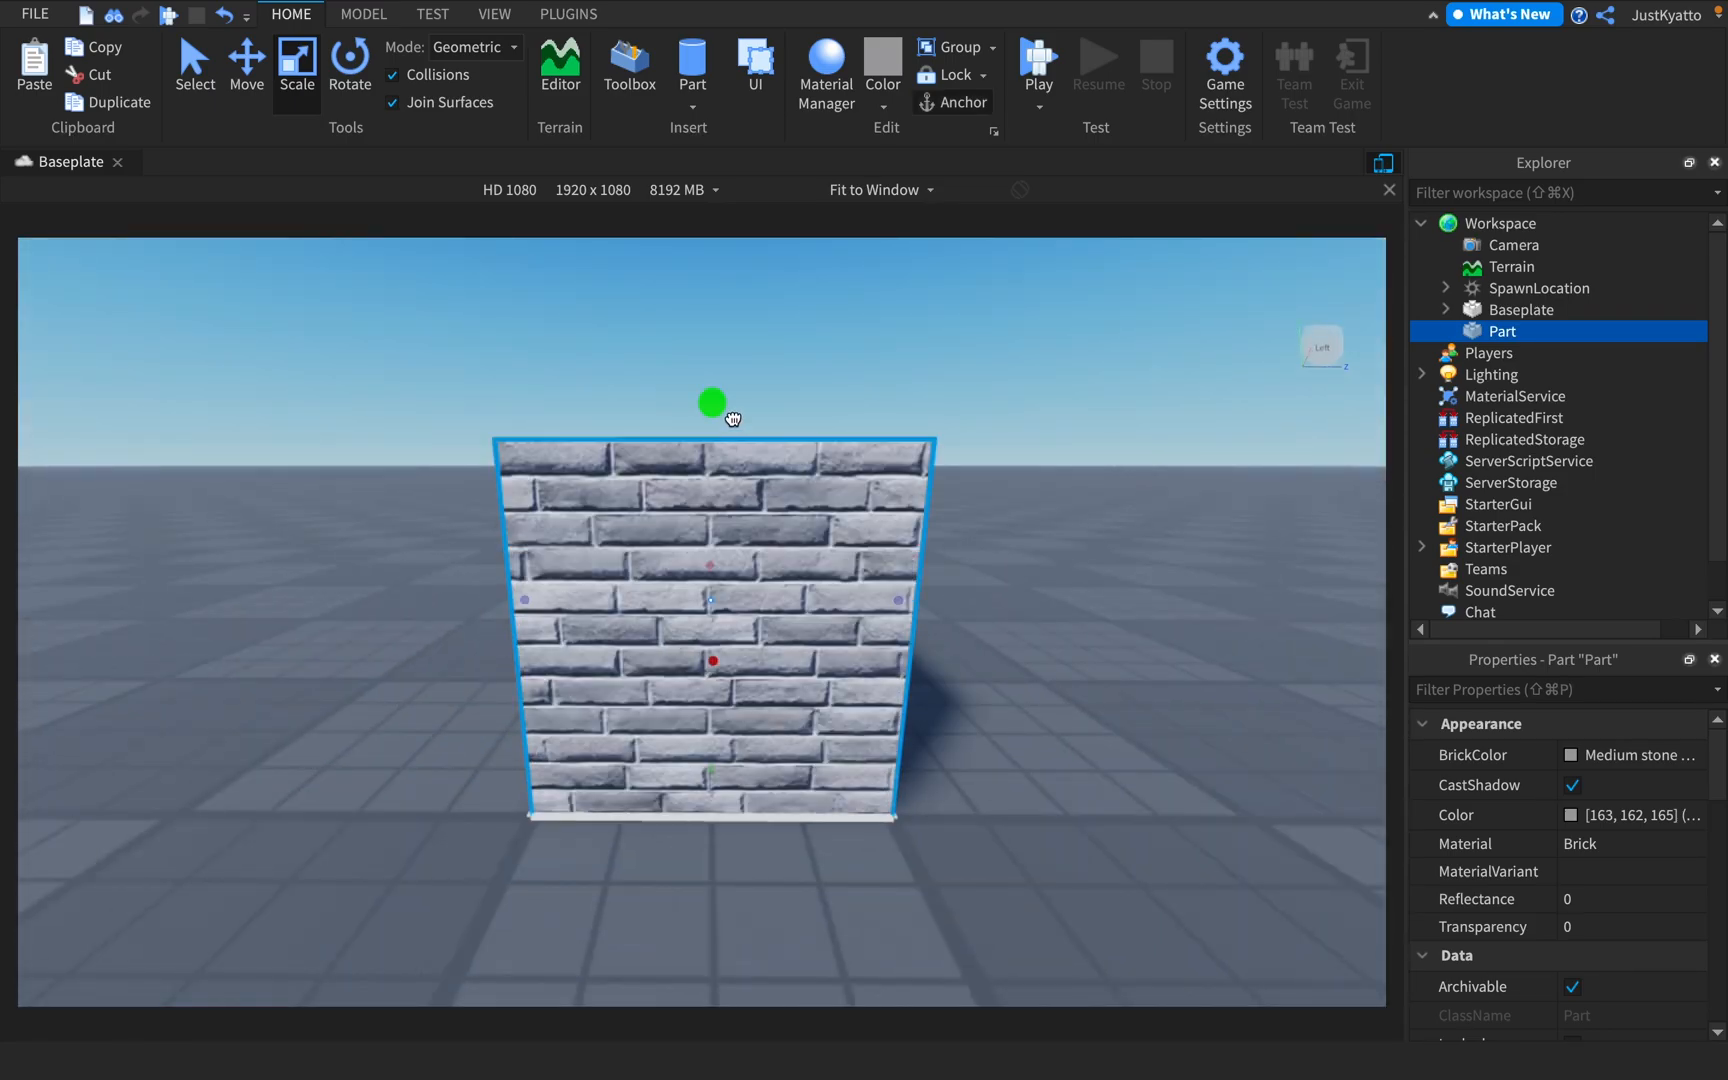
pyautogui.moveTo(795, 560); pyautogui.dragTo(795, 586, button='right')
pyautogui.scroll(-4, 797, 588)
pyautogui.scroll(1, 806, 609)
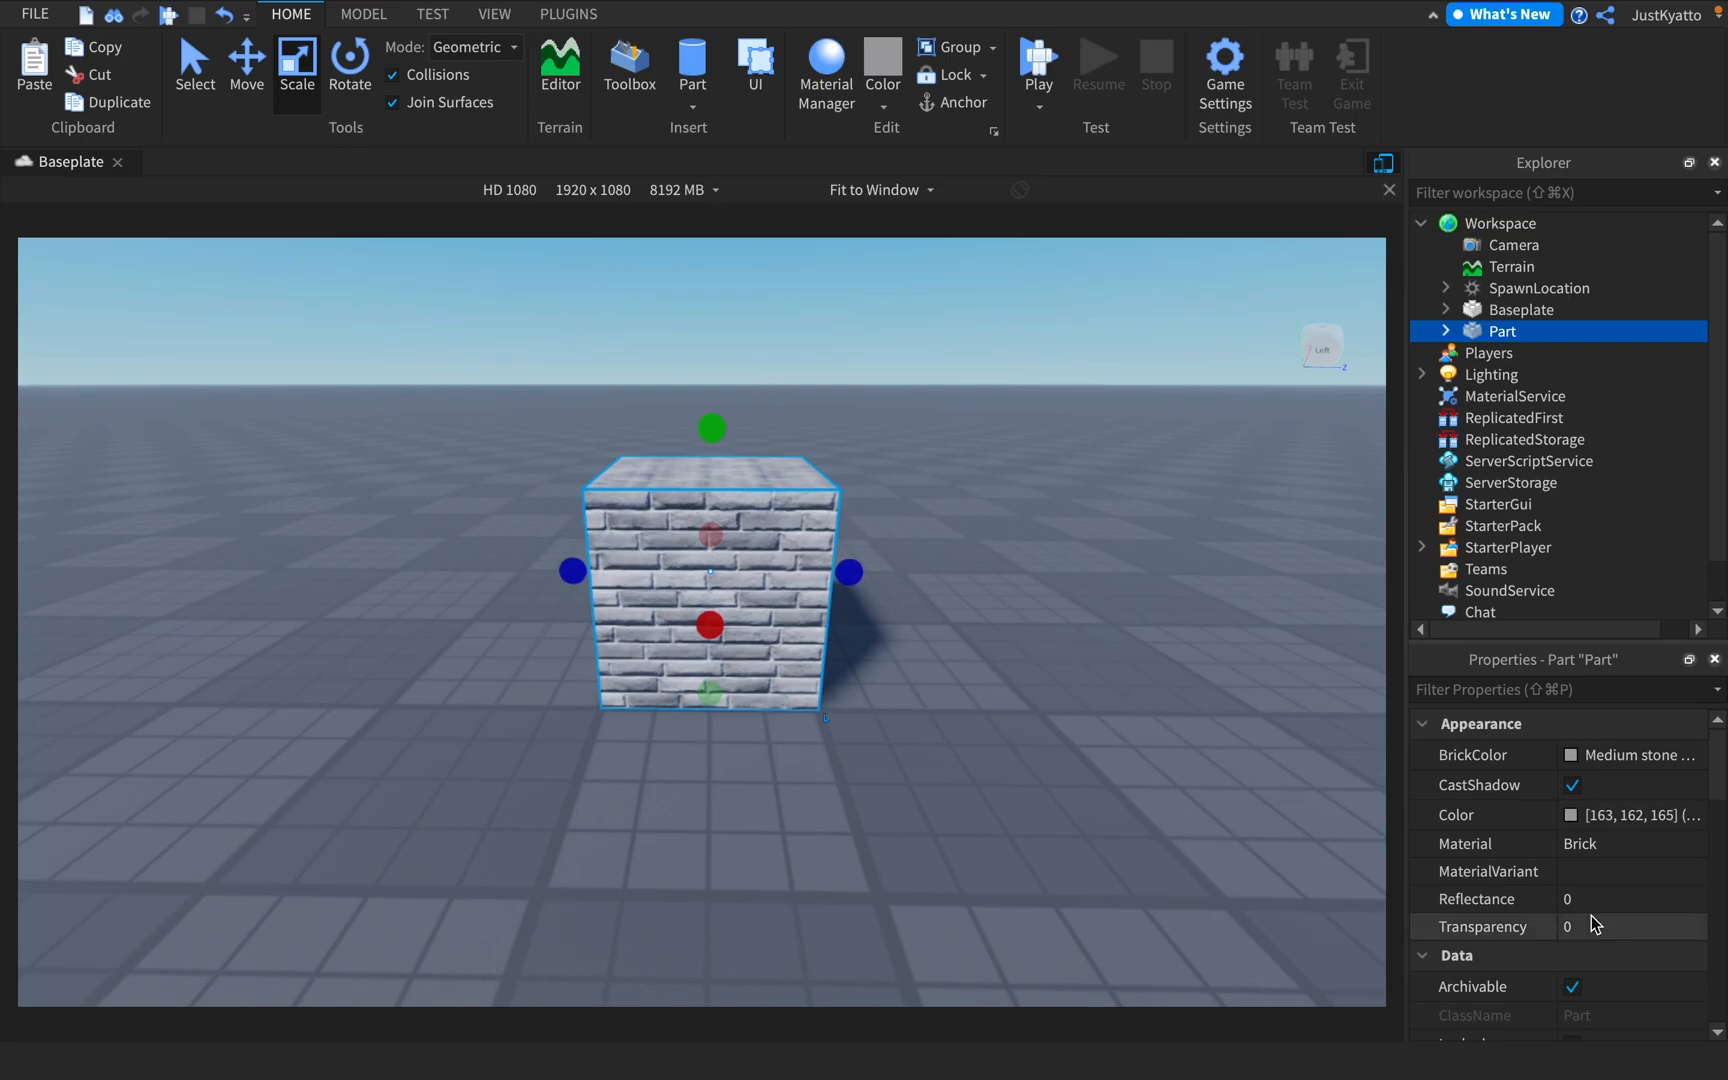
# Activate the Move tool on the brick cube and shift the cube along its axis arrows
pyautogui.moveTo(860, 628); pyautogui.dragTo(778, 633)
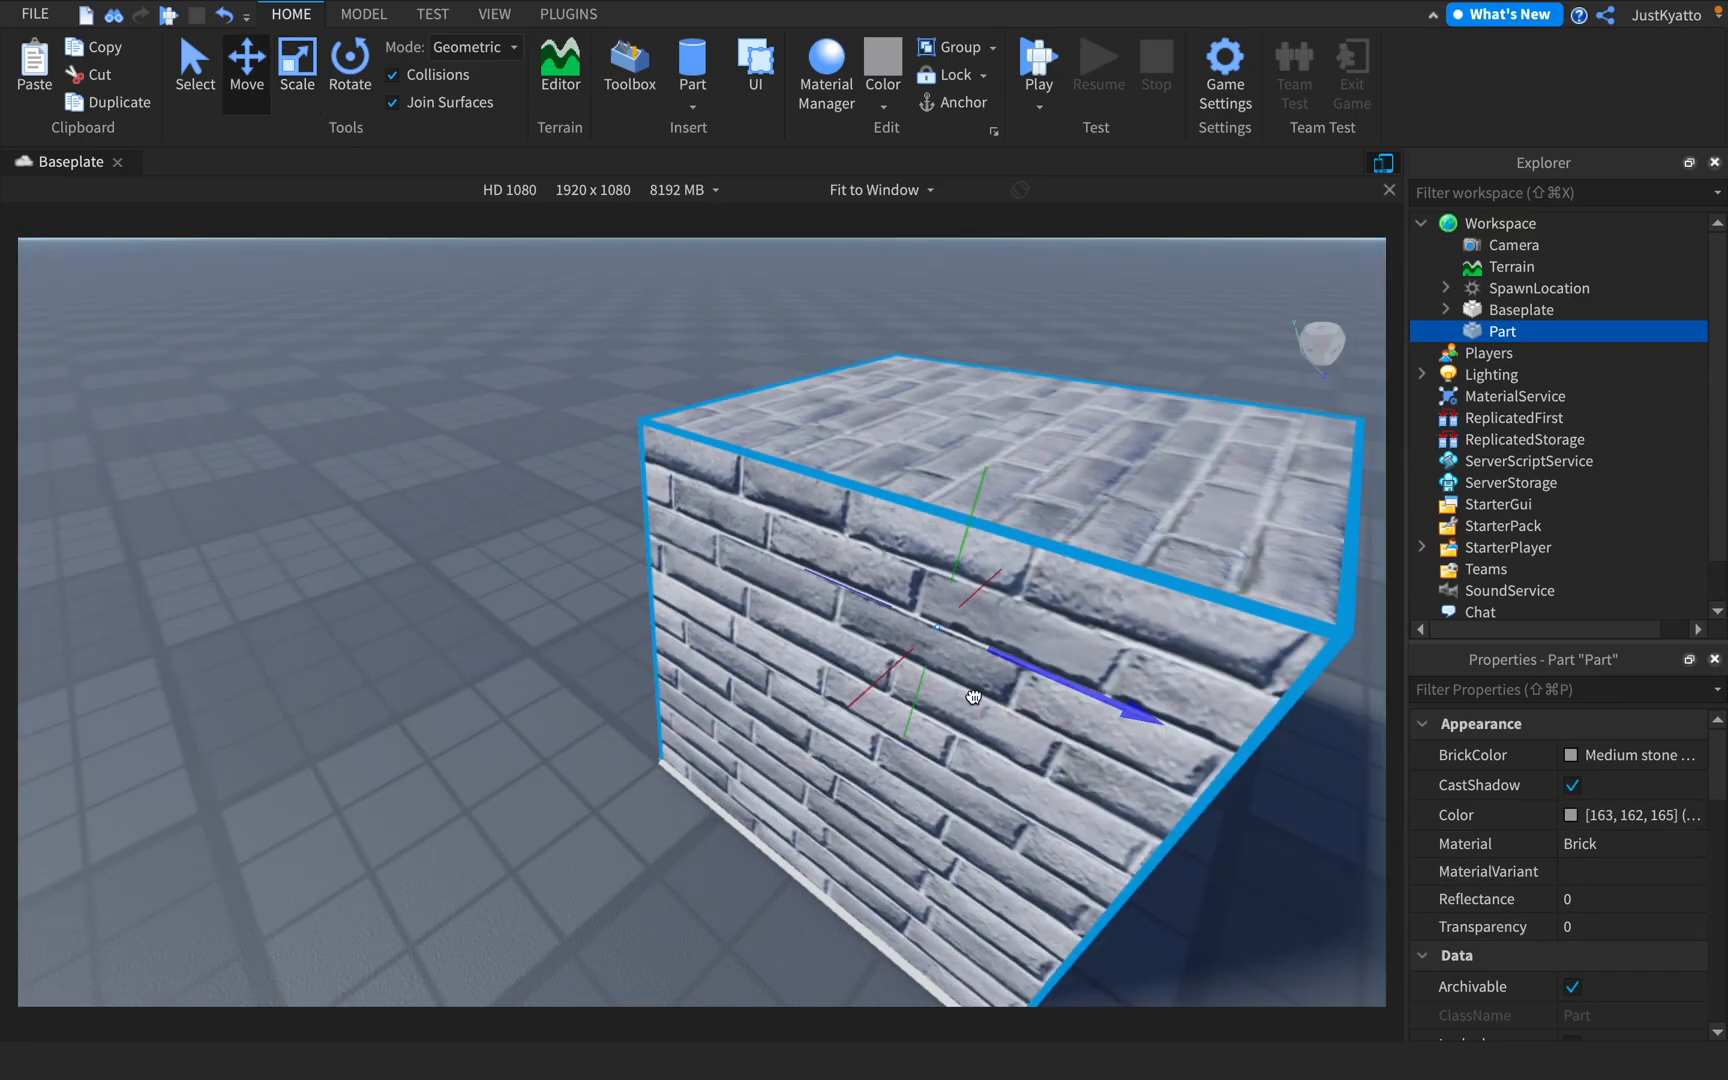
pyautogui.moveTo(809, 593); pyautogui.dragTo(808, 588, button='right')
pyautogui.moveTo(807, 584)
pyautogui.mouseDown()
pyautogui.moveTo(872, 609)
pyautogui.moveTo(804, 583)
pyautogui.mouseUp()
pyautogui.moveTo(620, 569); pyautogui.dragTo(580, 586)
pyautogui.moveTo(678, 438); pyautogui.dragTo(676, 394)
pyautogui.moveTo(680, 400); pyautogui.dragTo(833, 525, button='right')
pyautogui.scroll(-5, 833, 525)
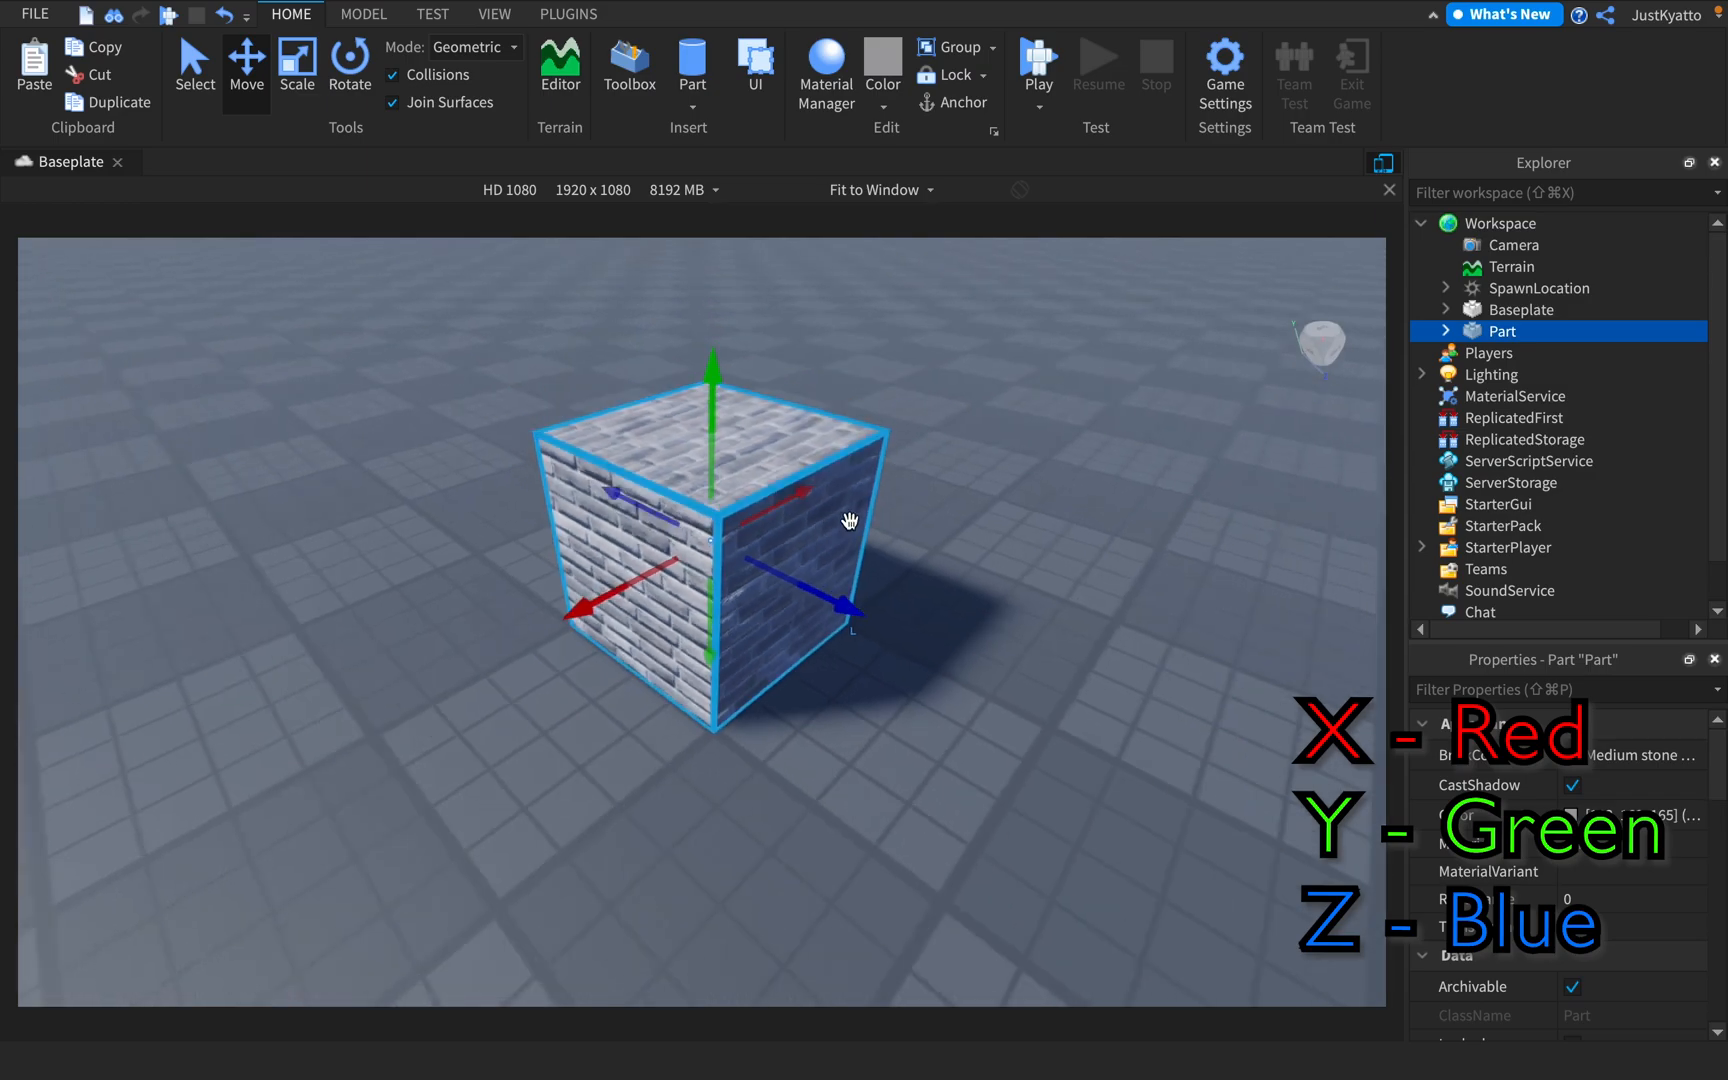
# Examine the brick cube from several directions with the view selector, including the Left view
pyautogui.scroll(5, 833, 525)
pyautogui.scroll(-7, 1193, 406)
pyautogui.scroll(4, 1089, 485)
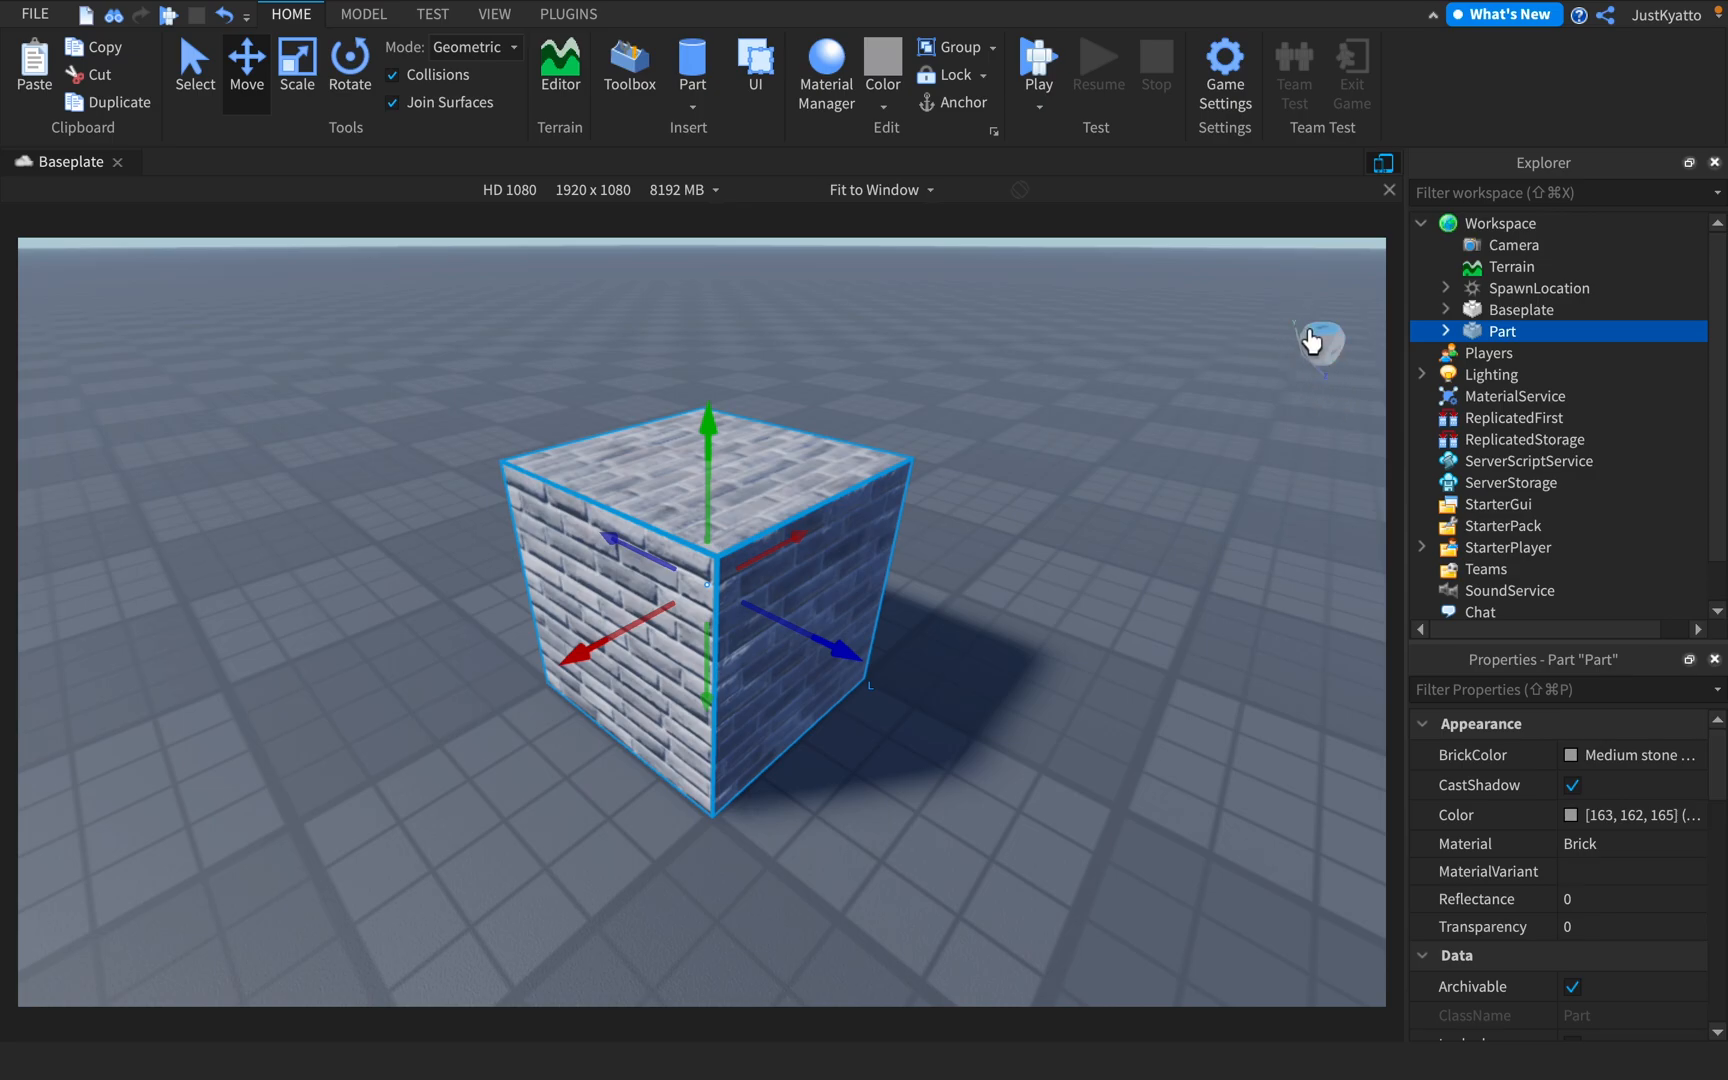
pyautogui.moveTo(1327, 352)
pyautogui.mouseDown()
pyautogui.moveTo(1335, 374)
pyautogui.moveTo(1325, 333)
pyautogui.moveTo(1351, 357)
pyautogui.mouseUp()
pyautogui.click(1337, 356)
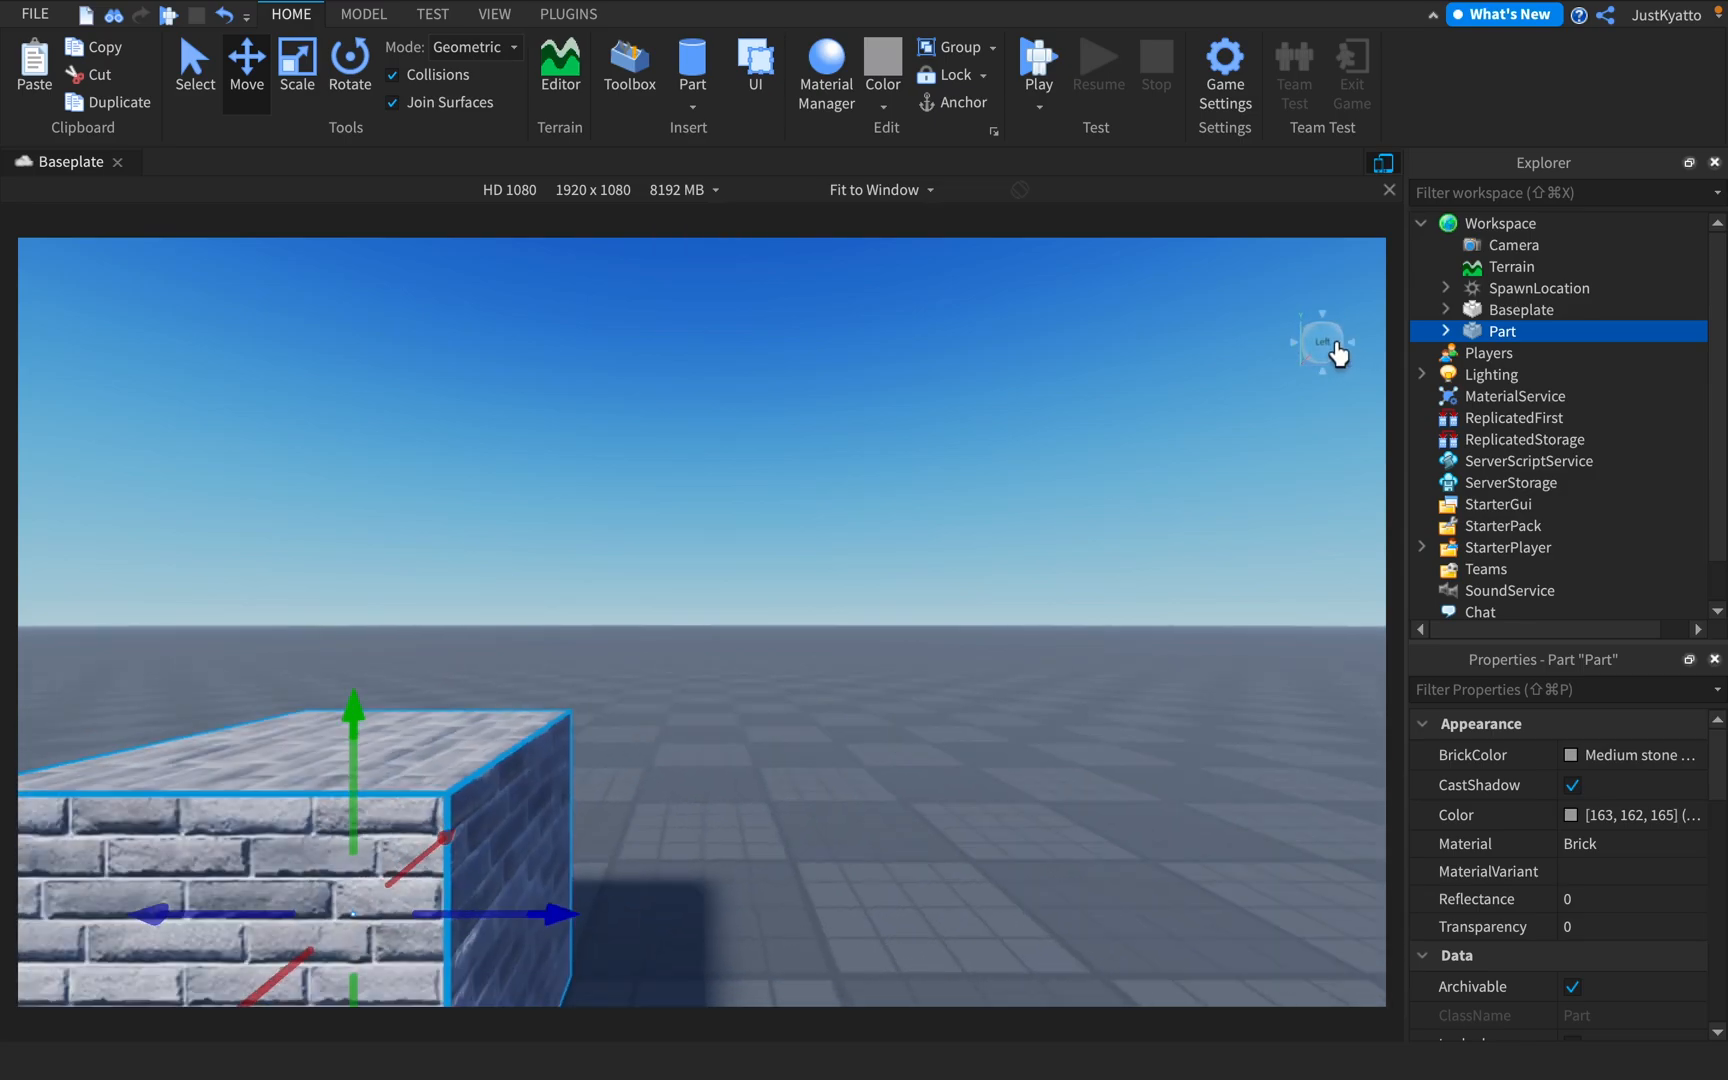
pyautogui.click(1318, 341)
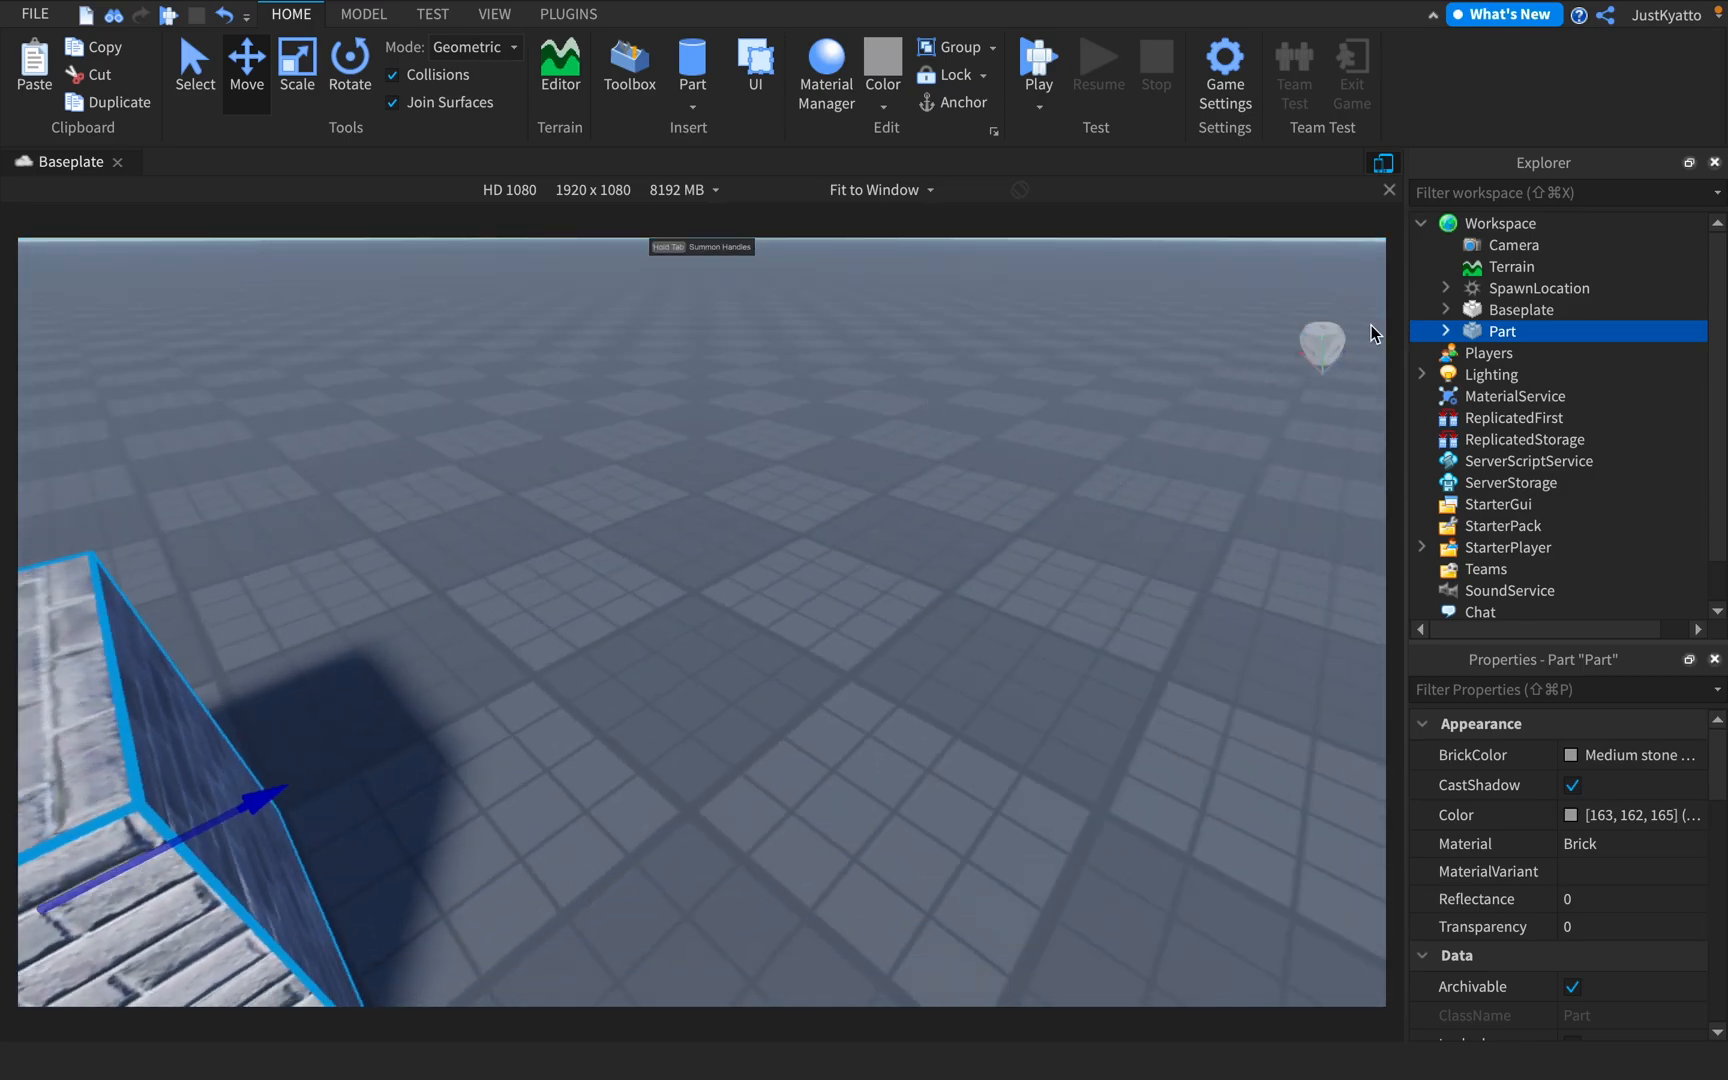
pyautogui.click(1341, 338)
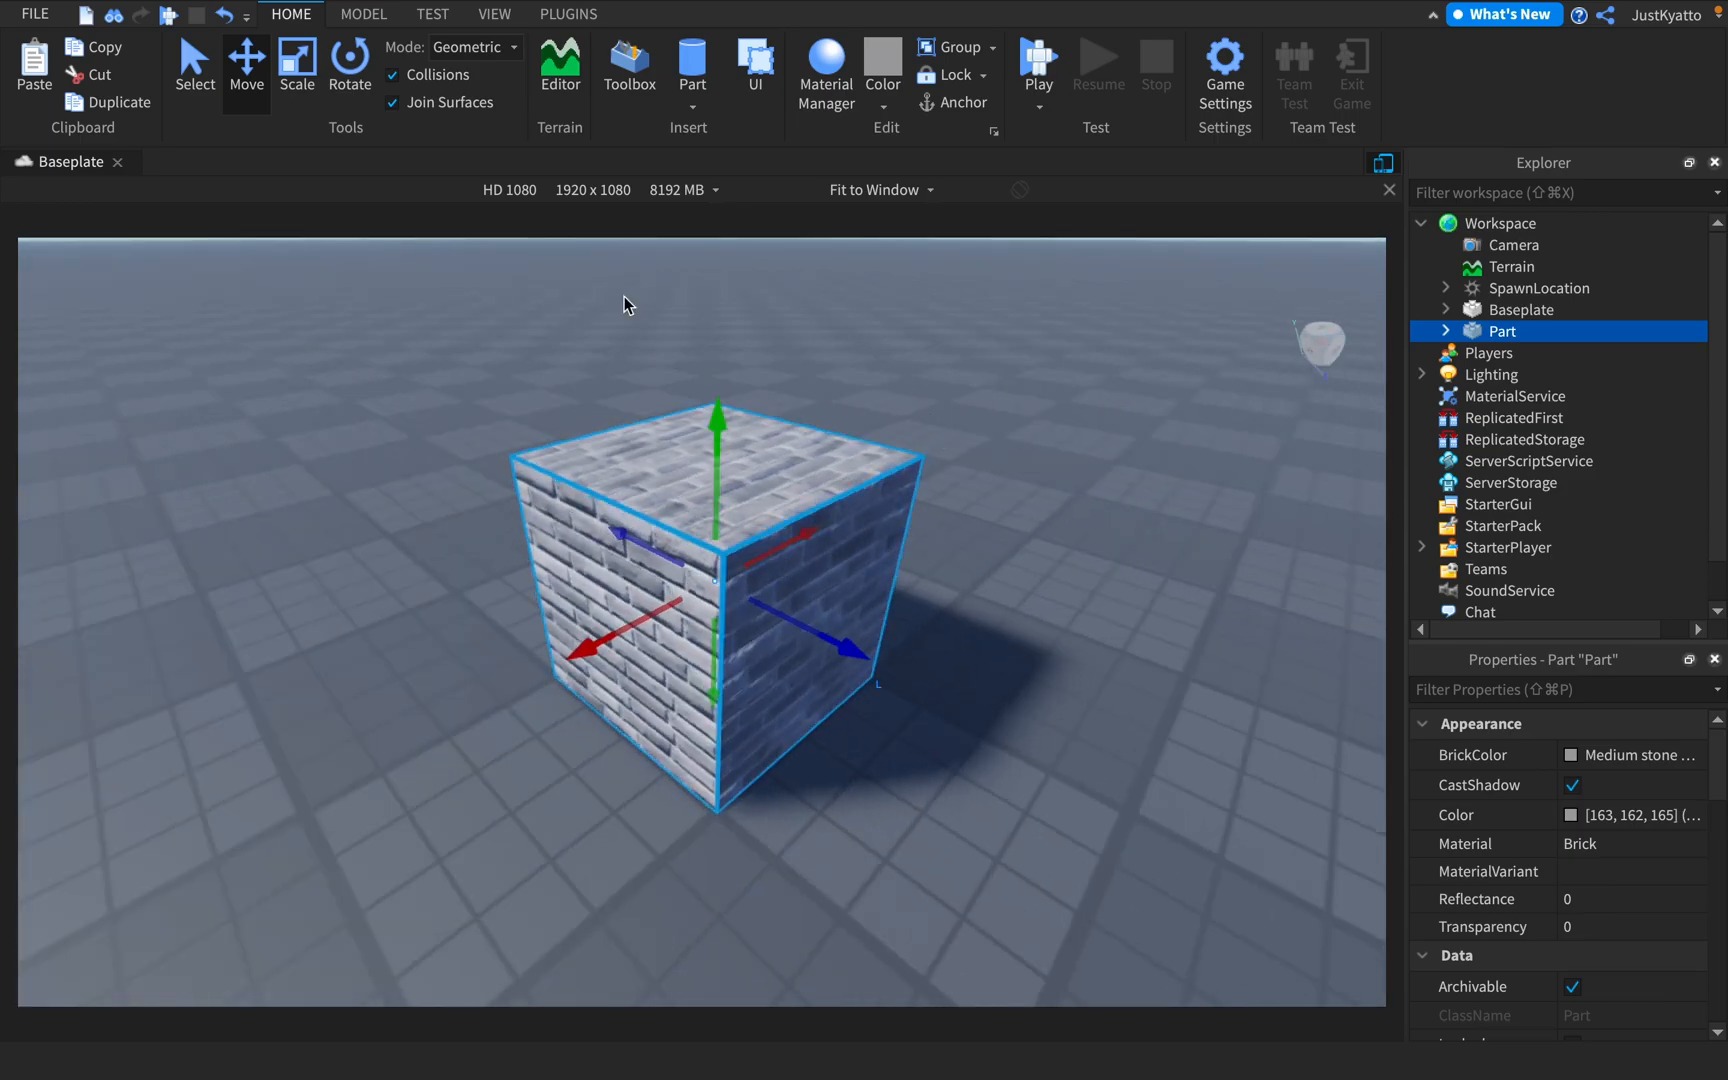
# Compare the Move, Scale and Rotate handles on the selected brick cube
pyautogui.click(88, 76)
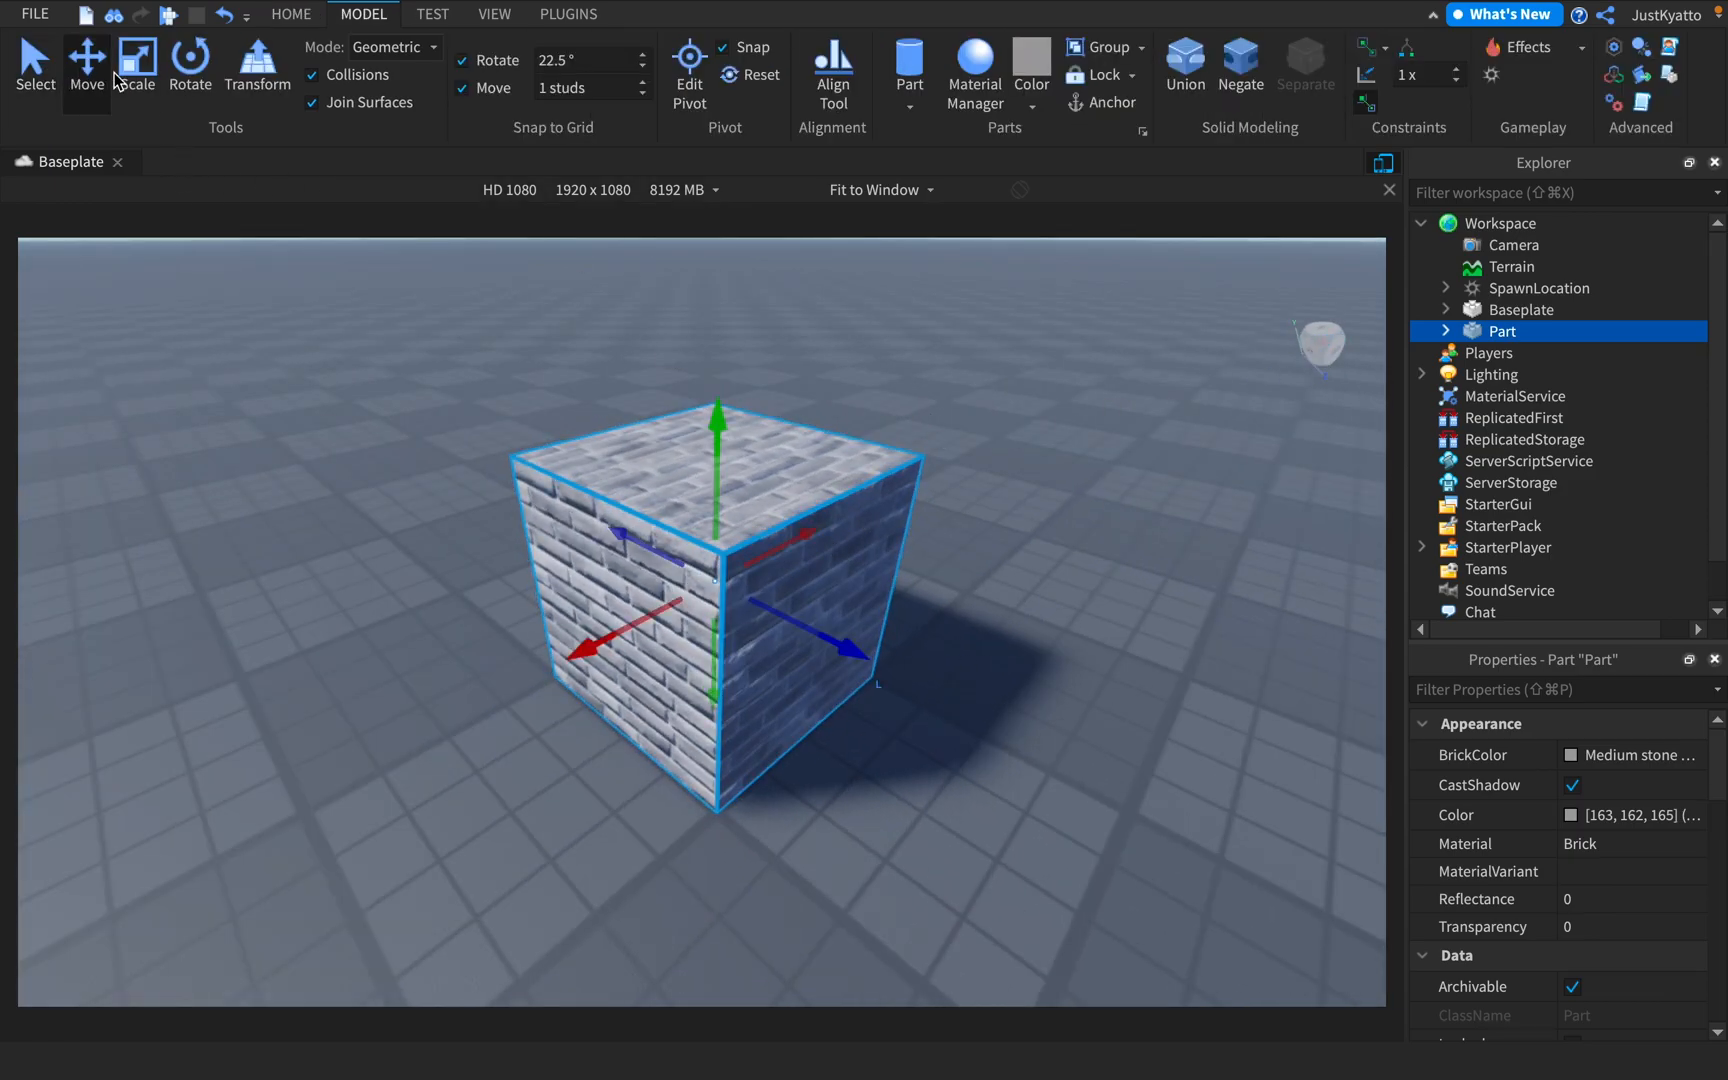
pyautogui.click(137, 76)
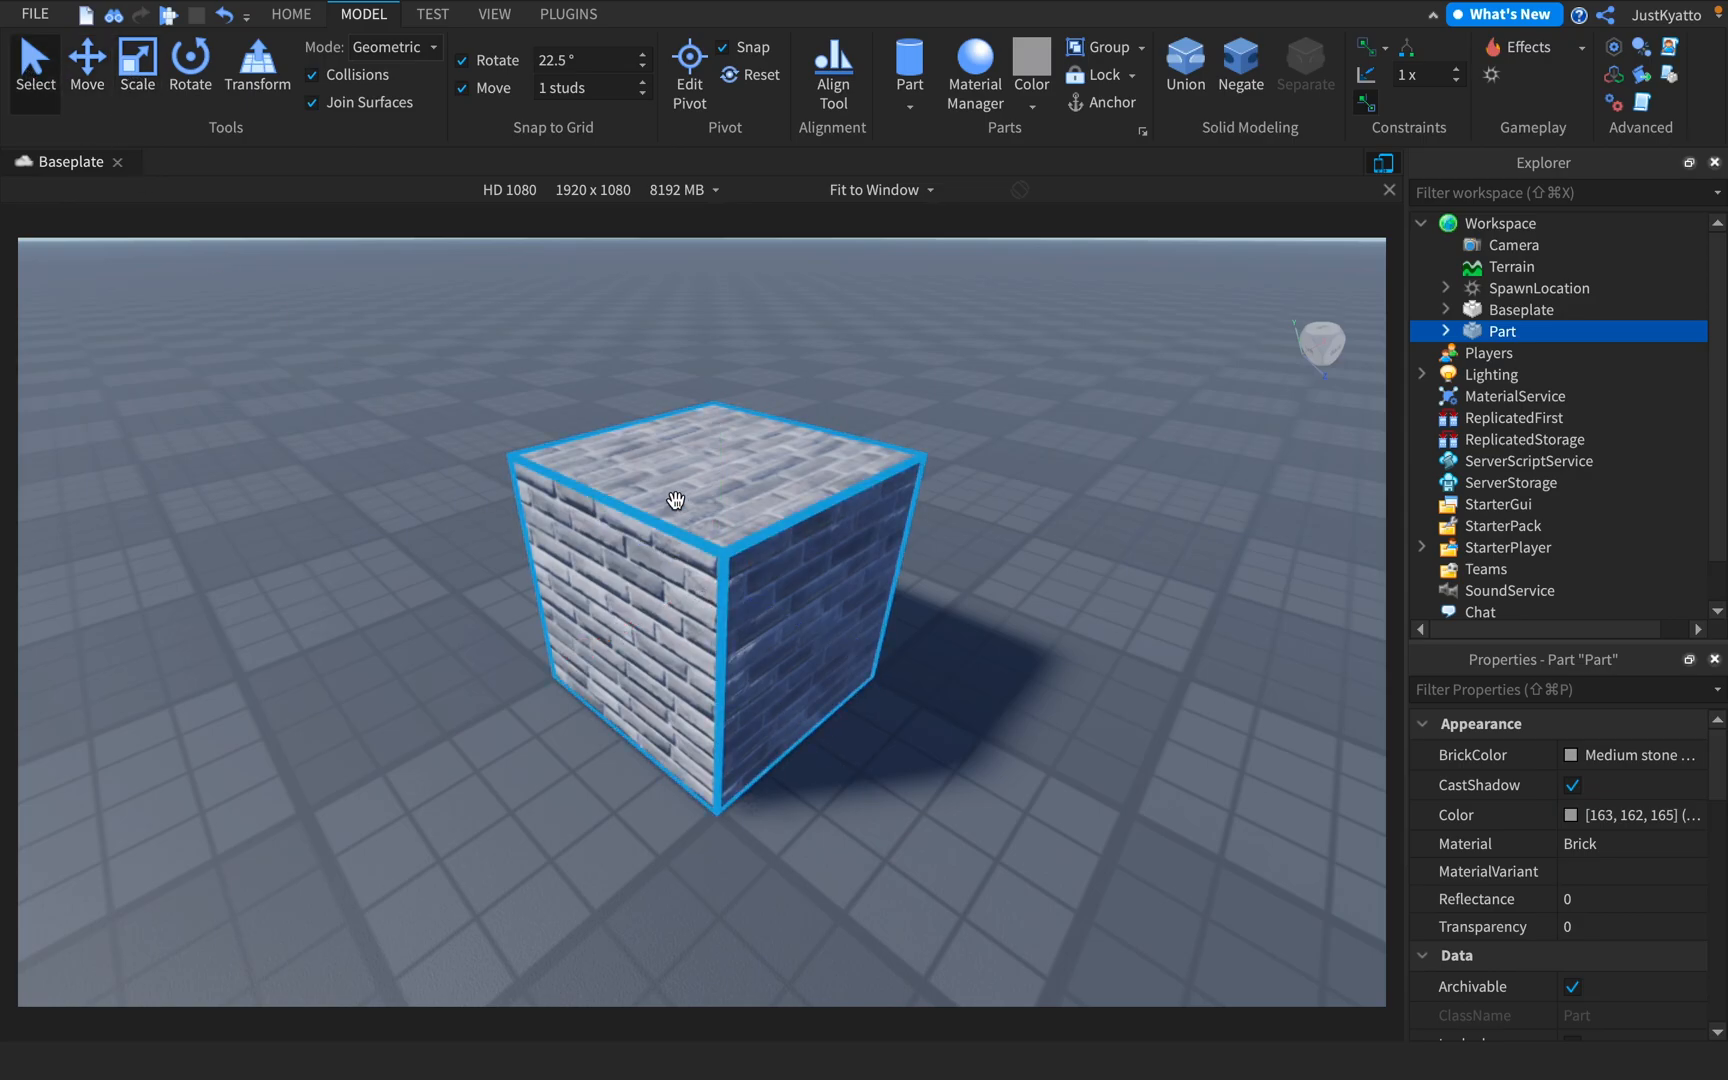
pyautogui.press('super+3')
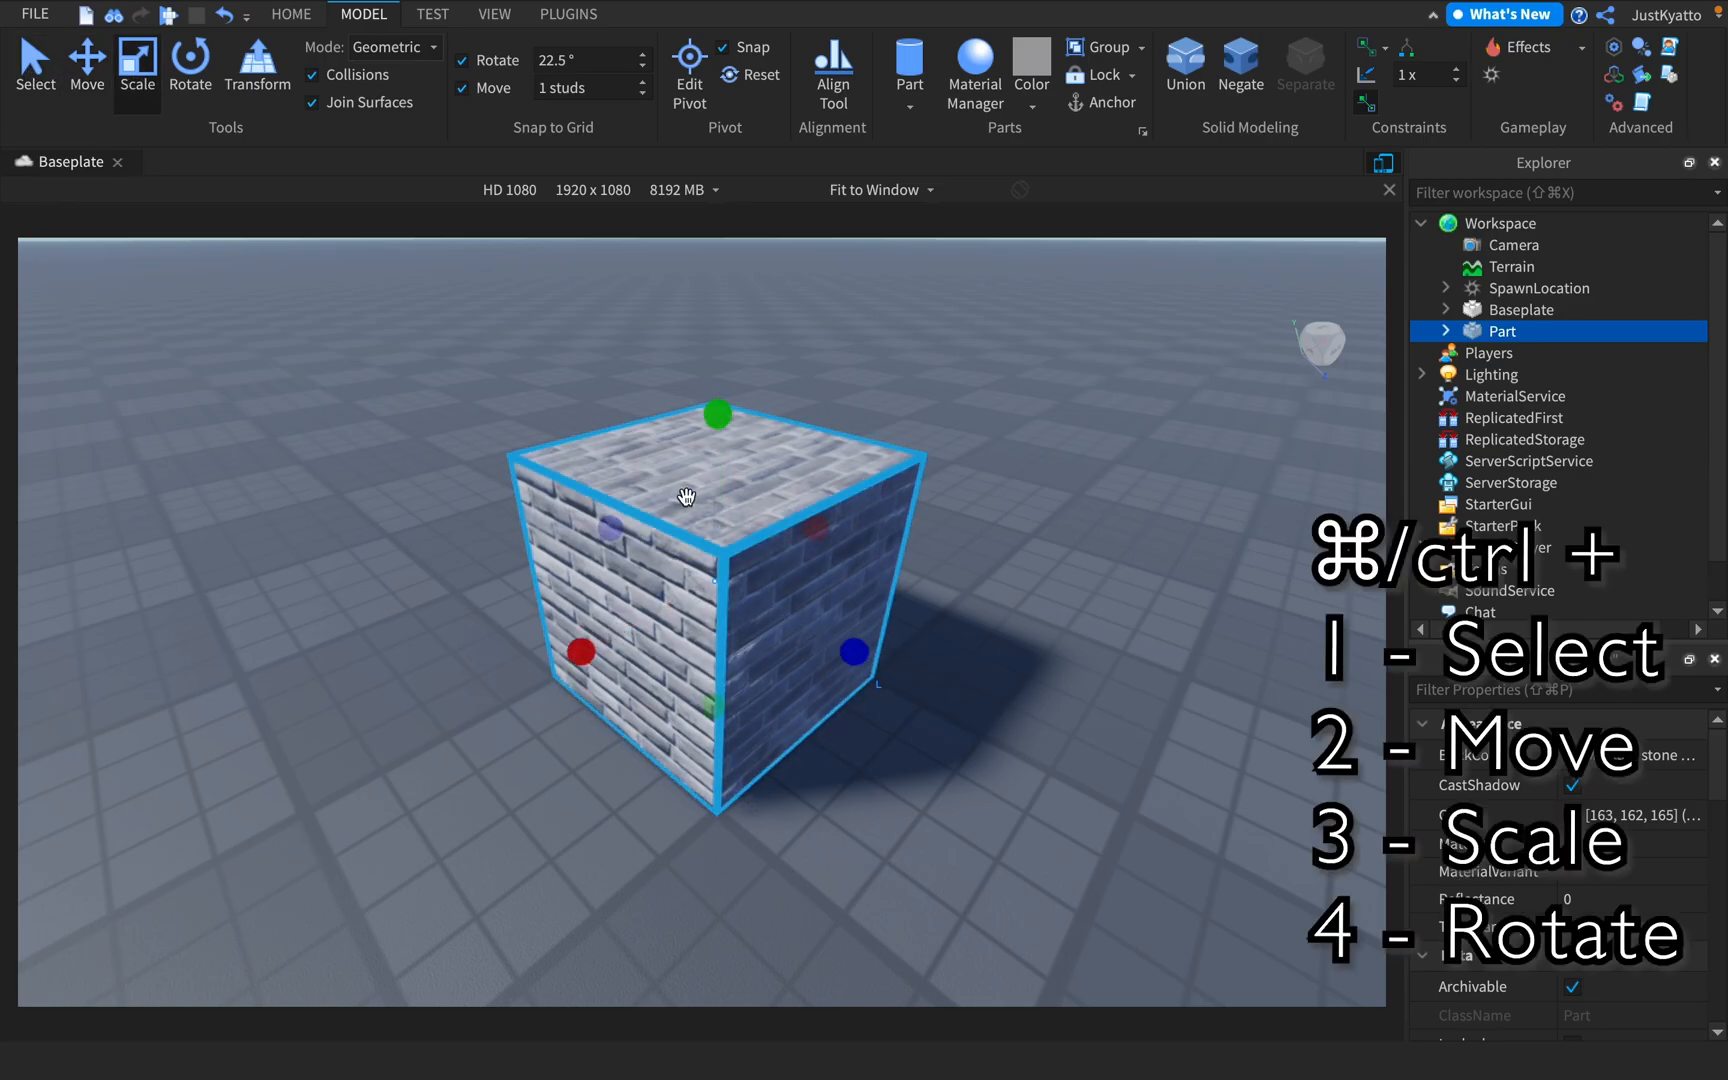
pyautogui.press('super+4')
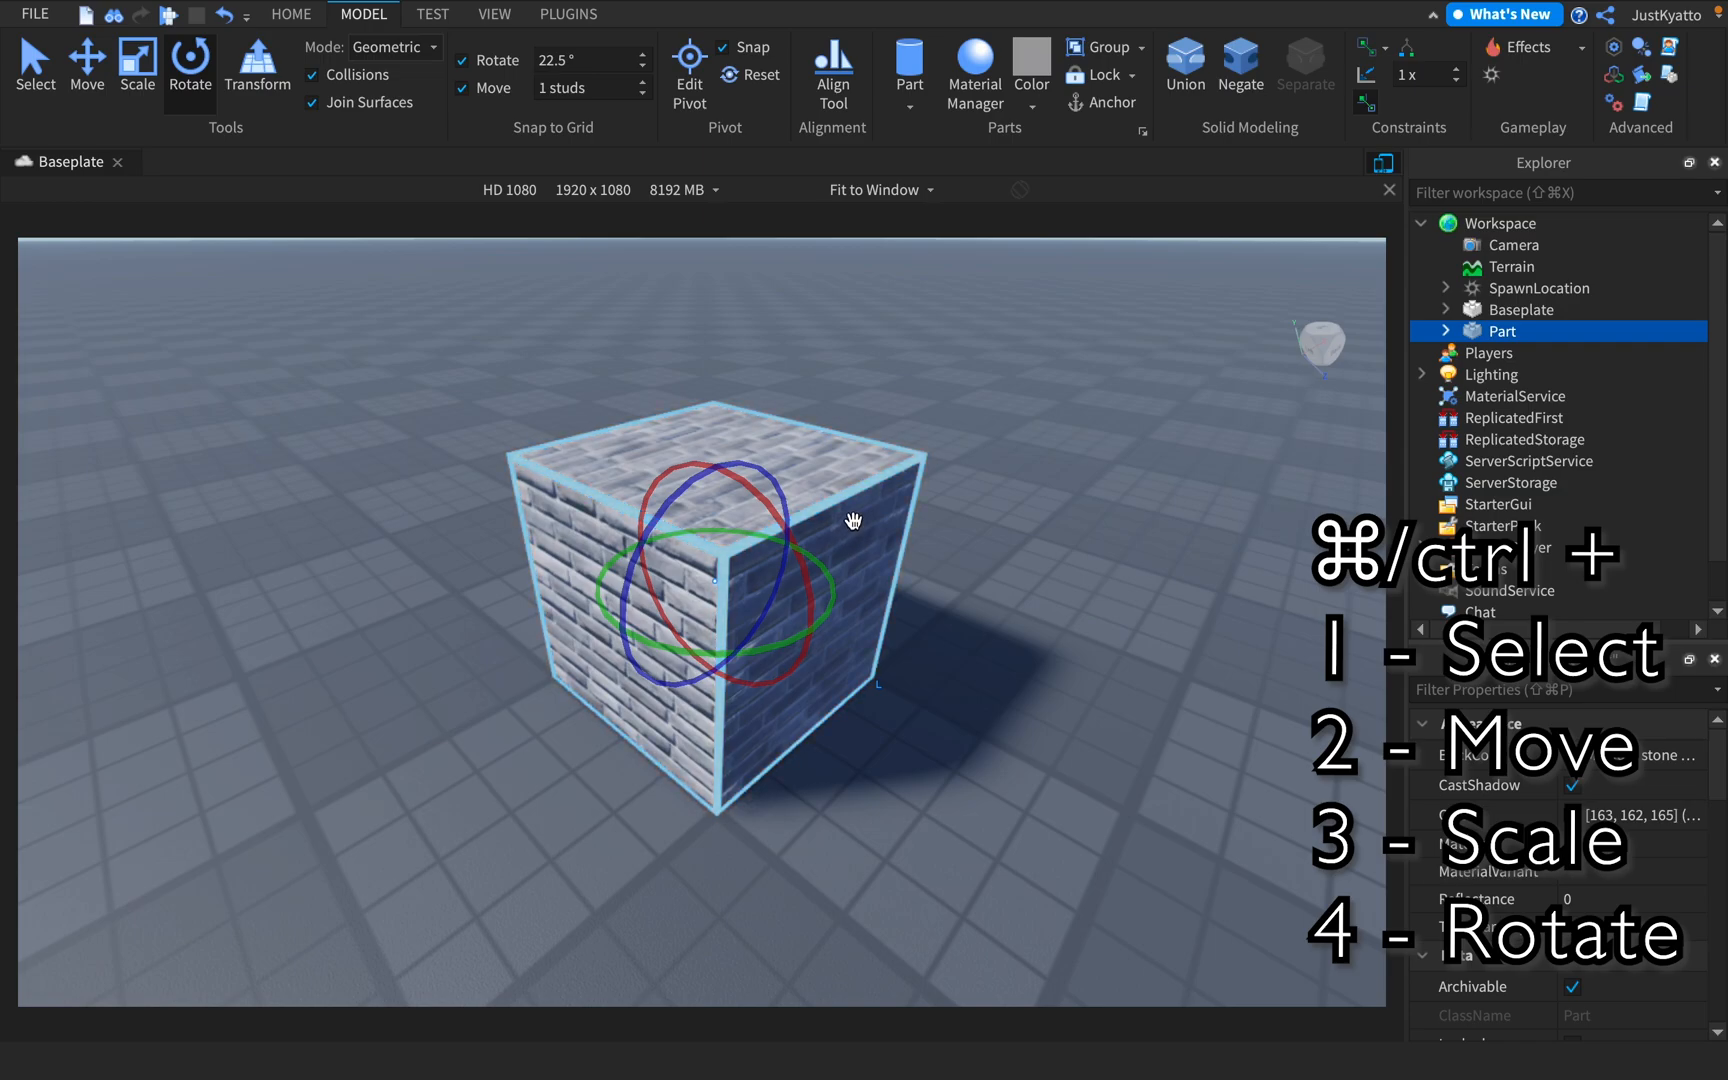
# Activate the Transform tool and try its handles on the brick cube
pyautogui.click(236, 77)
pyautogui.scroll(-5, 733, 592)
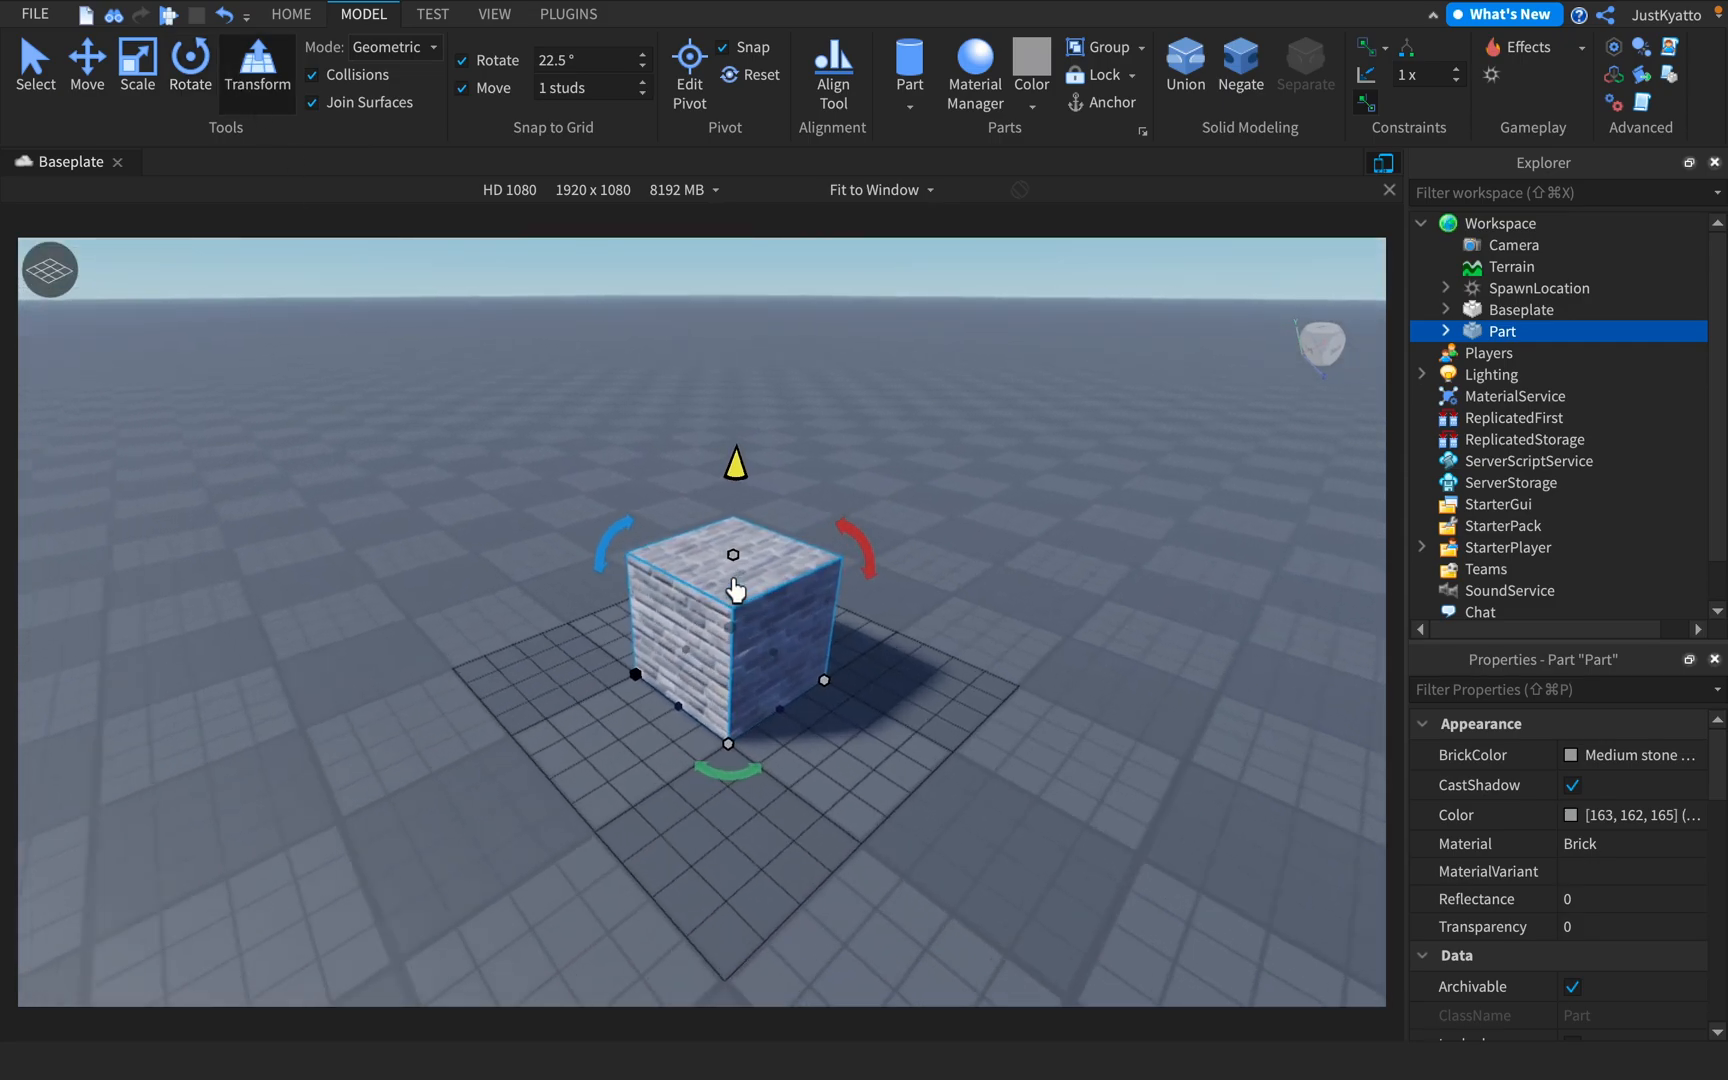
pyautogui.scroll(3, 733, 592)
pyautogui.moveTo(714, 826); pyautogui.dragTo(709, 763)
pyautogui.moveTo(745, 540)
pyautogui.mouseDown()
pyautogui.moveTo(775, 430)
pyautogui.moveTo(752, 620)
pyautogui.moveTo(752, 455)
pyautogui.moveTo(767, 563)
pyautogui.mouseUp()
pyautogui.scroll(2, 769, 565)
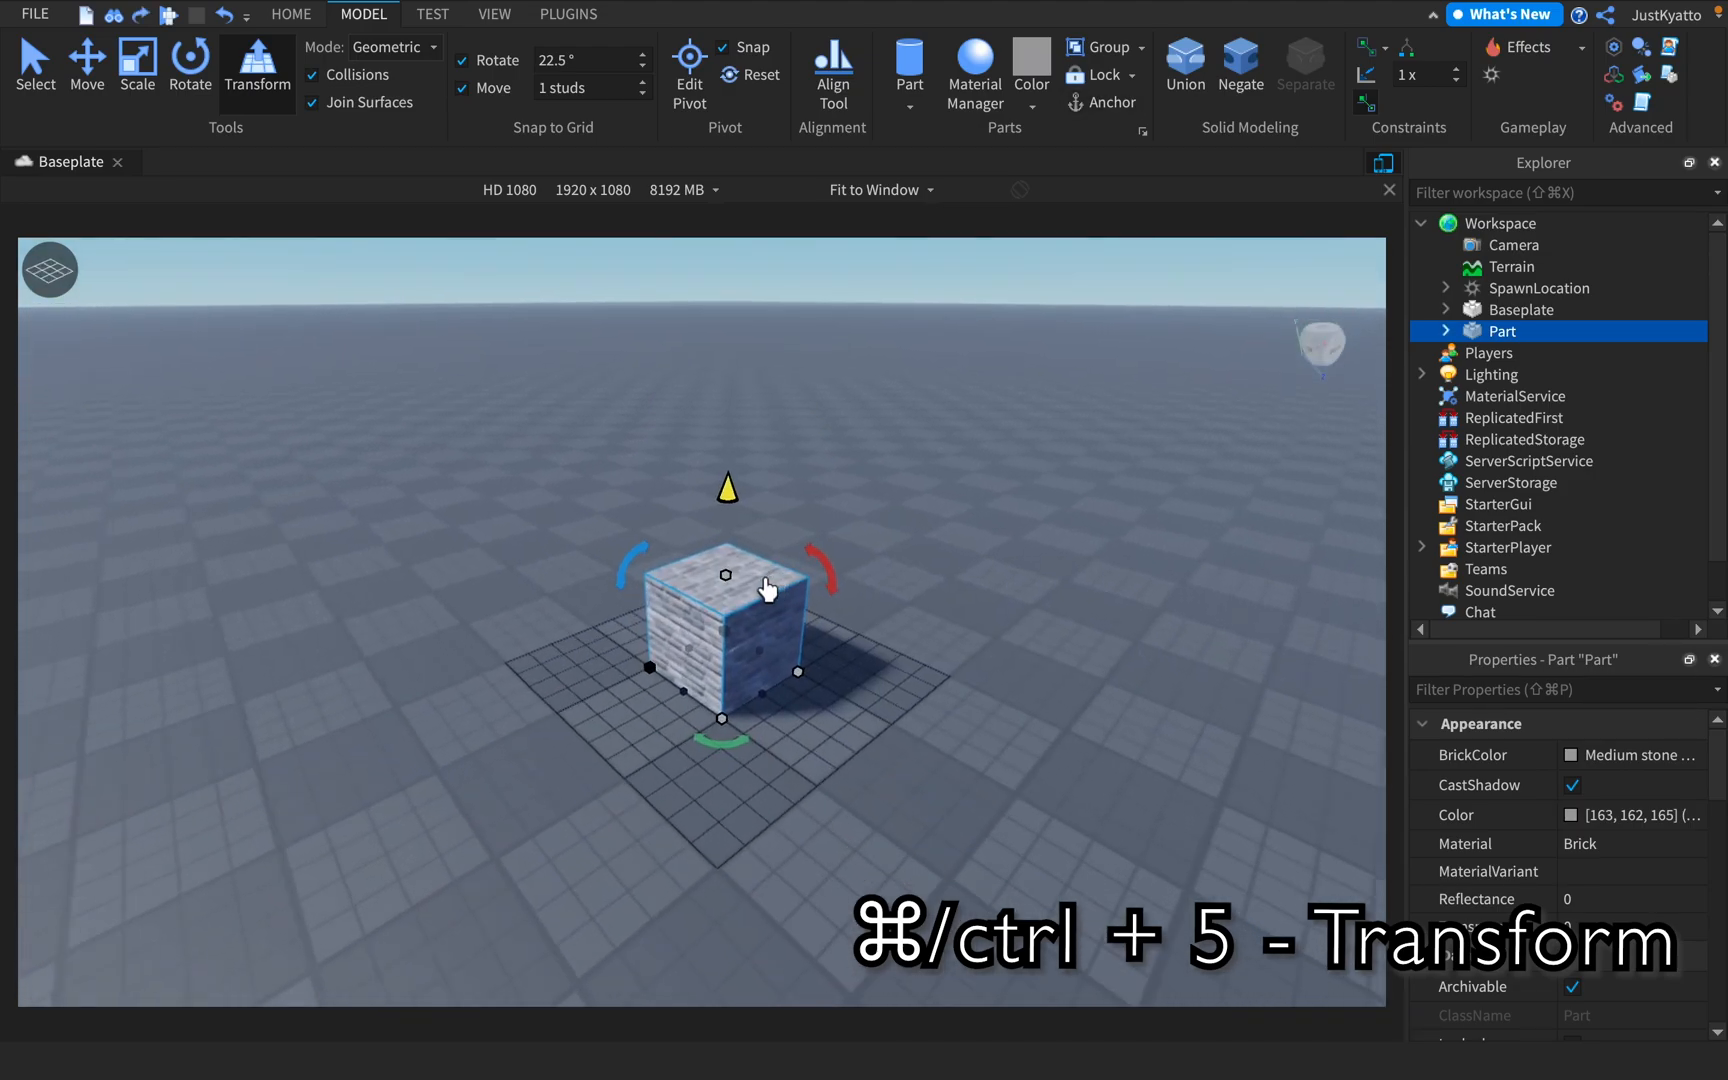
# Stretch the brick cube upward into a tall pillar with the Transform tool, undoing the first attempt
pyautogui.scroll(2, 765, 583)
pyautogui.scroll(-3, 742, 566)
pyautogui.moveTo(740, 570); pyautogui.dragTo(724, 444)
pyautogui.scroll(3, 759, 583)
pyautogui.scroll(-3, 790, 433)
pyautogui.press('super+z')
pyautogui.moveTo(724, 444); pyautogui.dragTo(735, 388, button='right')
pyautogui.scroll(2, 735, 388)
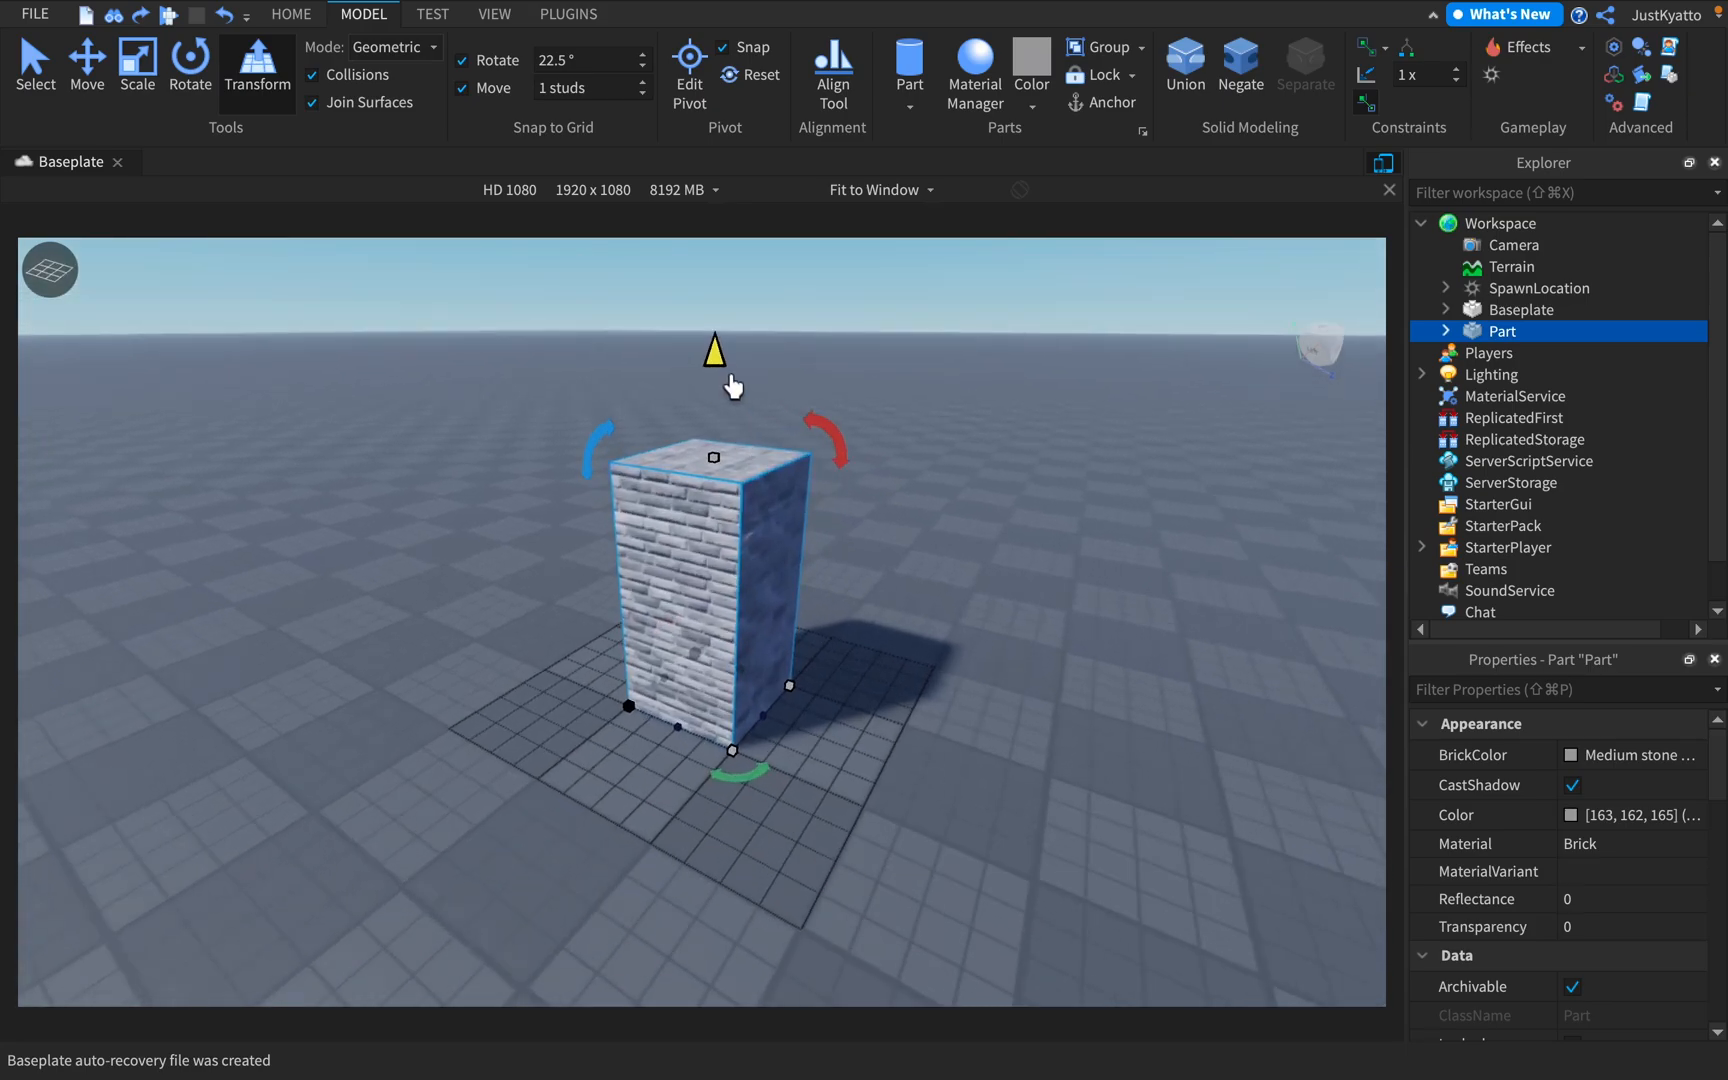
# Move the brick pillar along its X and Z axes with the Move tool
pyautogui.moveTo(785, 478); pyautogui.dragTo(837, 467, button='right')
pyautogui.scroll(3, 653, 429)
pyautogui.moveTo(740, 704); pyautogui.dragTo(785, 768, button='right')
pyautogui.scroll(3, 787, 810)
pyautogui.scroll(-4, 787, 810)
pyautogui.press('w')
pyautogui.press('d')
pyautogui.click(92, 100)
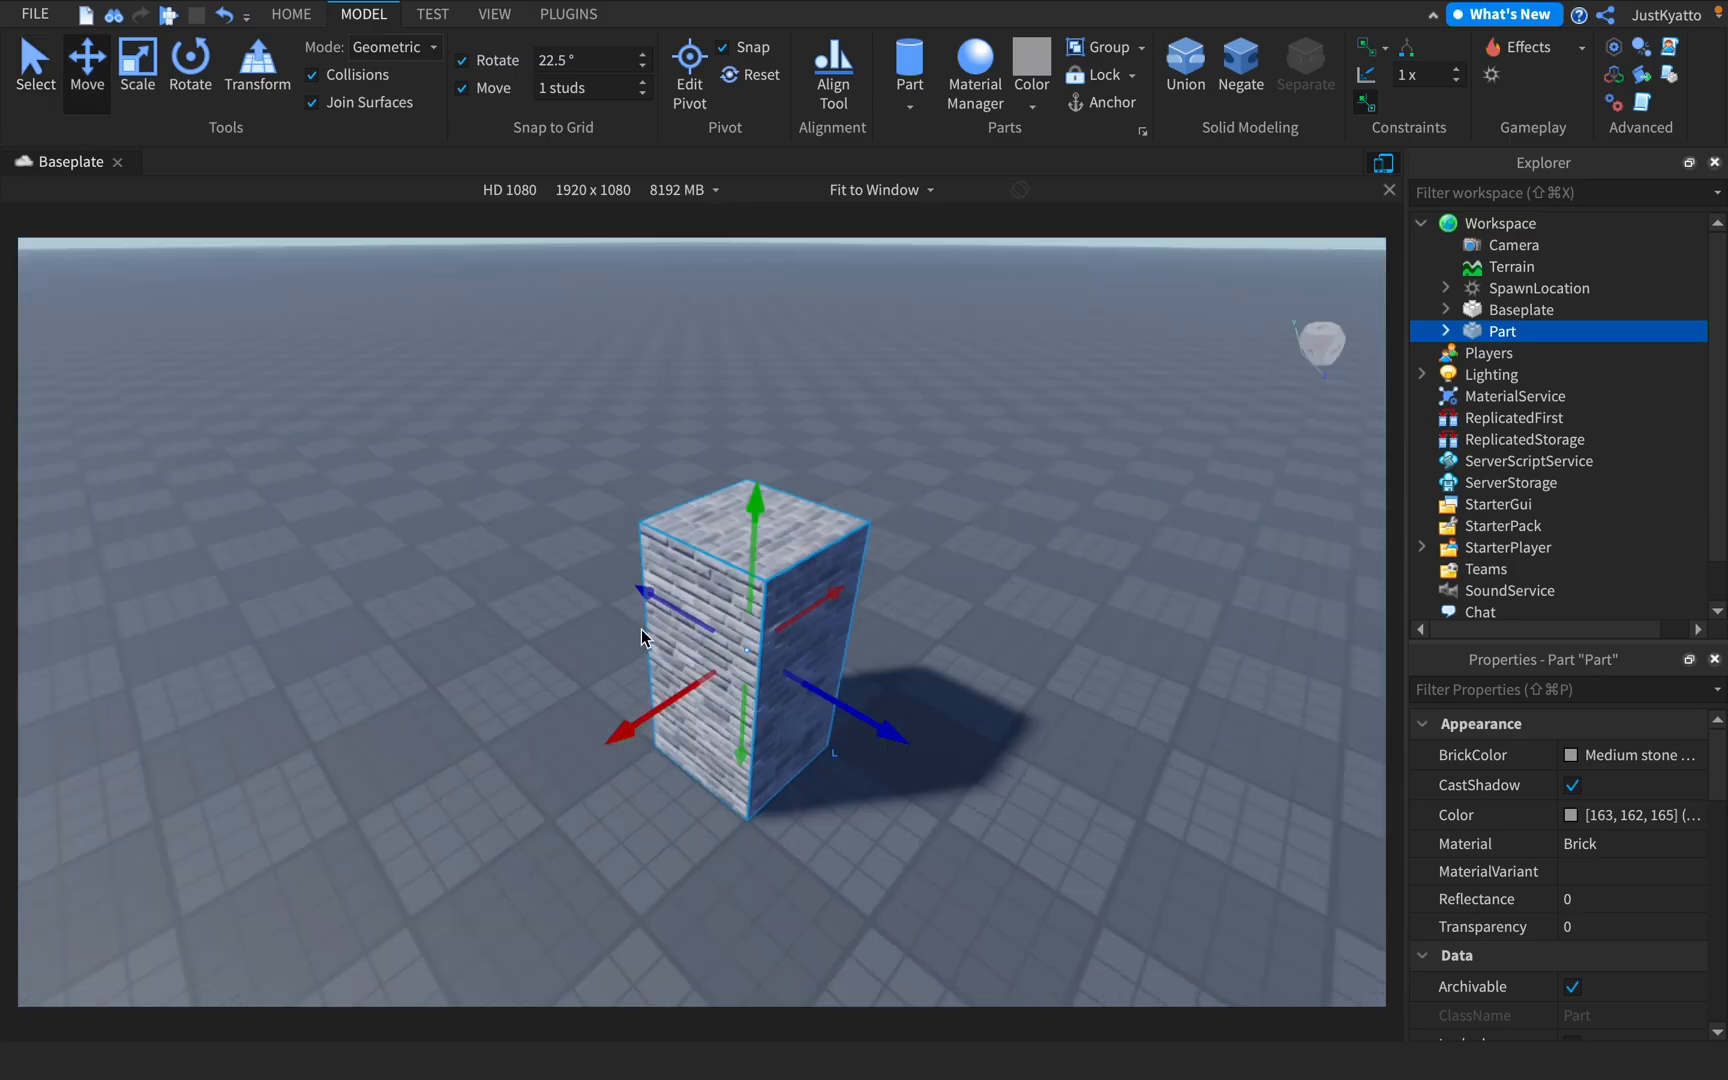
pyautogui.moveTo(663, 711); pyautogui.dragTo(733, 660)
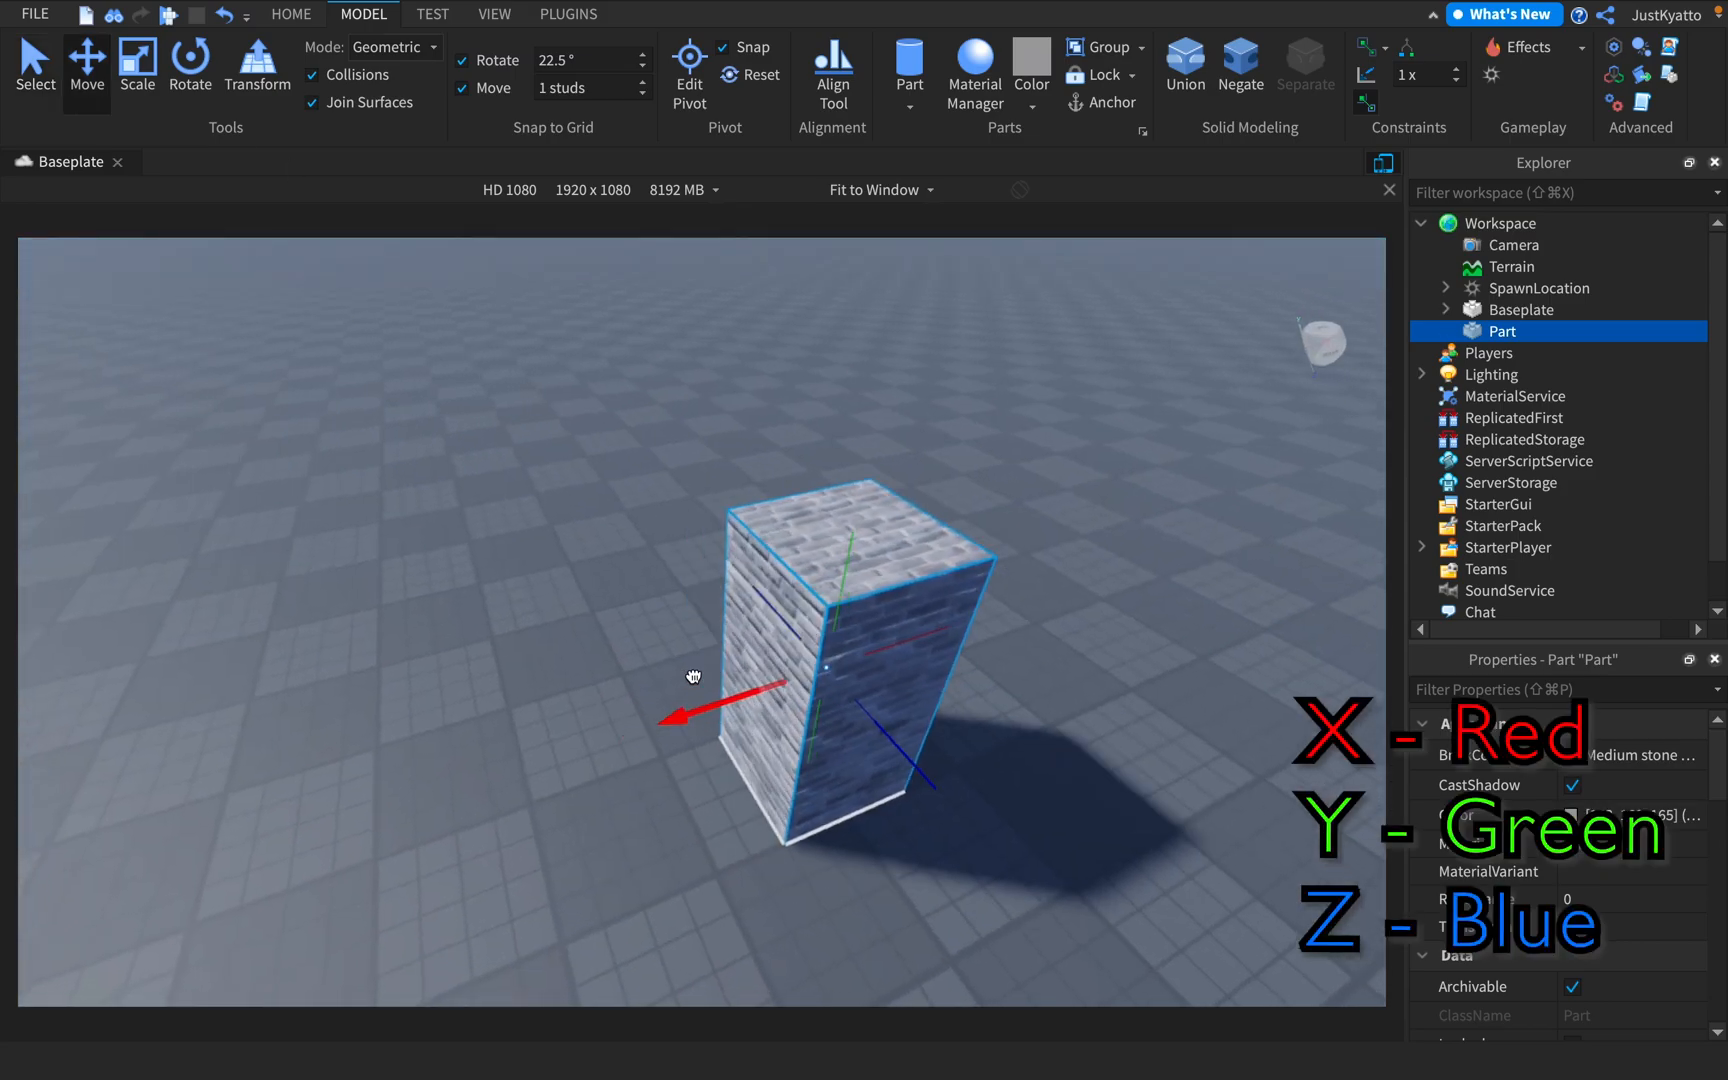
pyautogui.moveTo(906, 760)
pyautogui.mouseDown()
pyautogui.moveTo(856, 648)
pyautogui.moveTo(905, 765)
pyautogui.mouseUp()
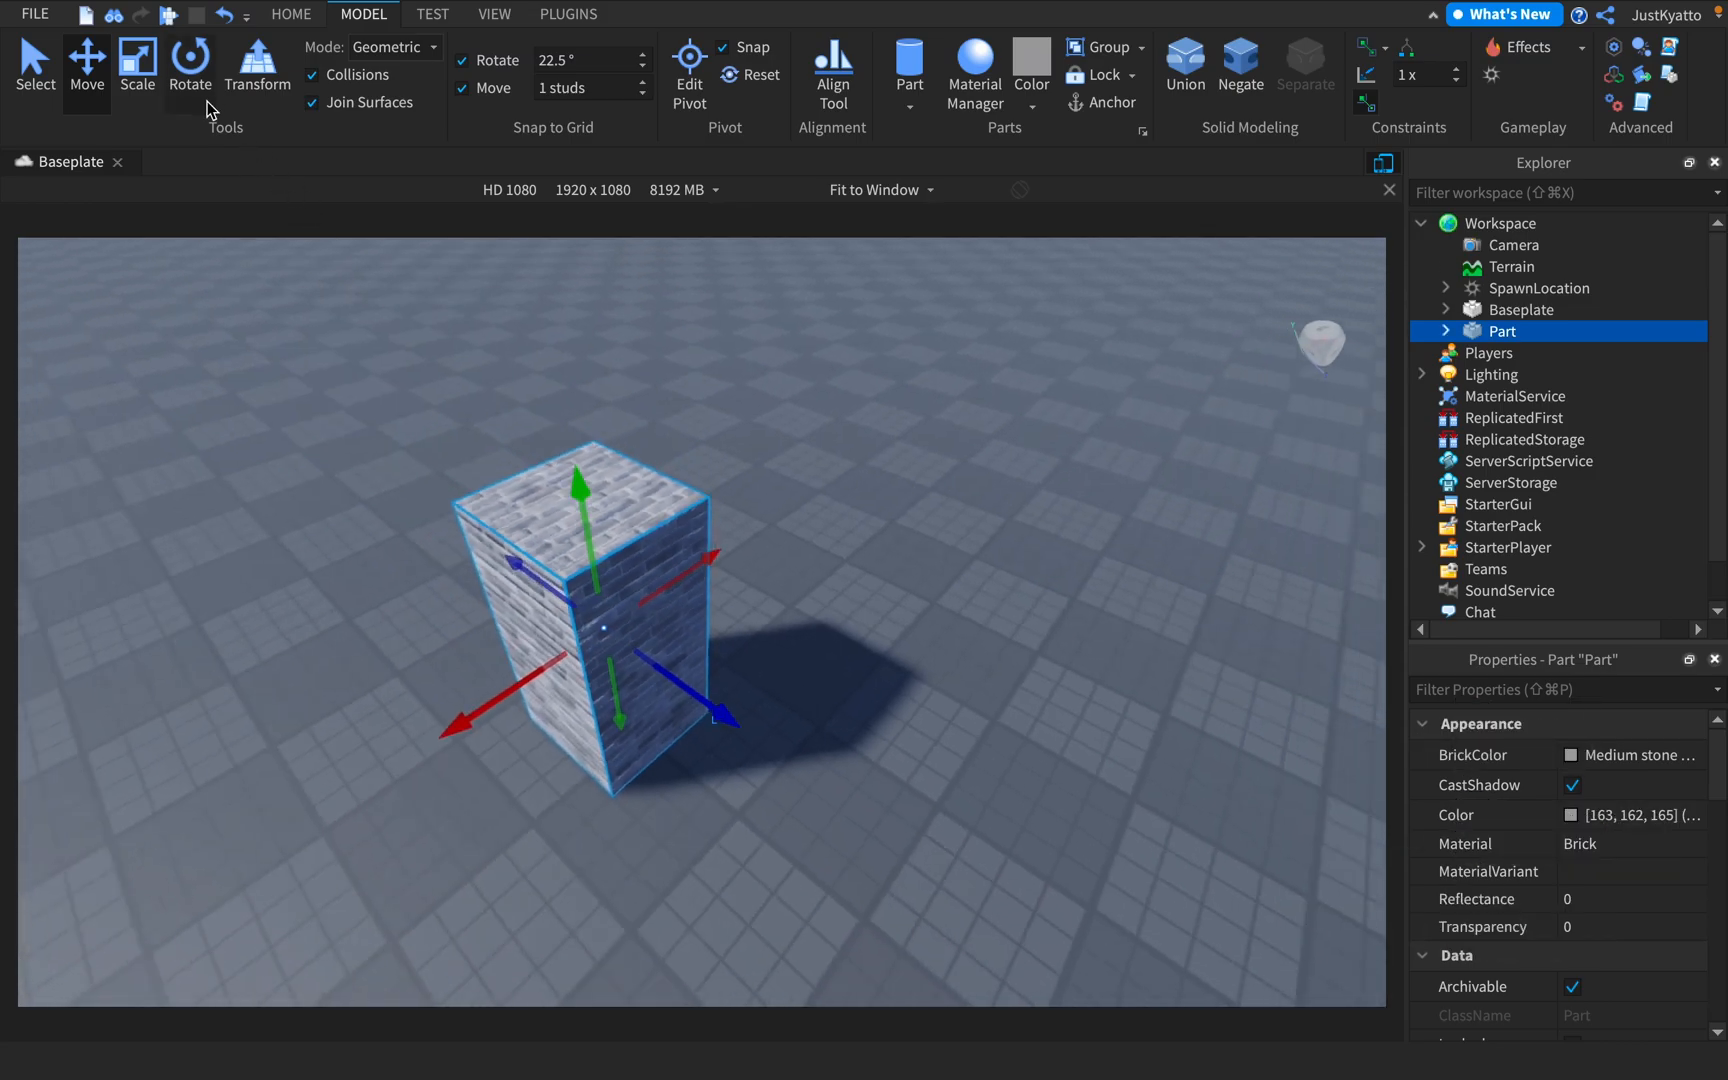
# Rotate the pillar about its vertical axis and set the rotation snap increment to 90°
pyautogui.click(190, 70)
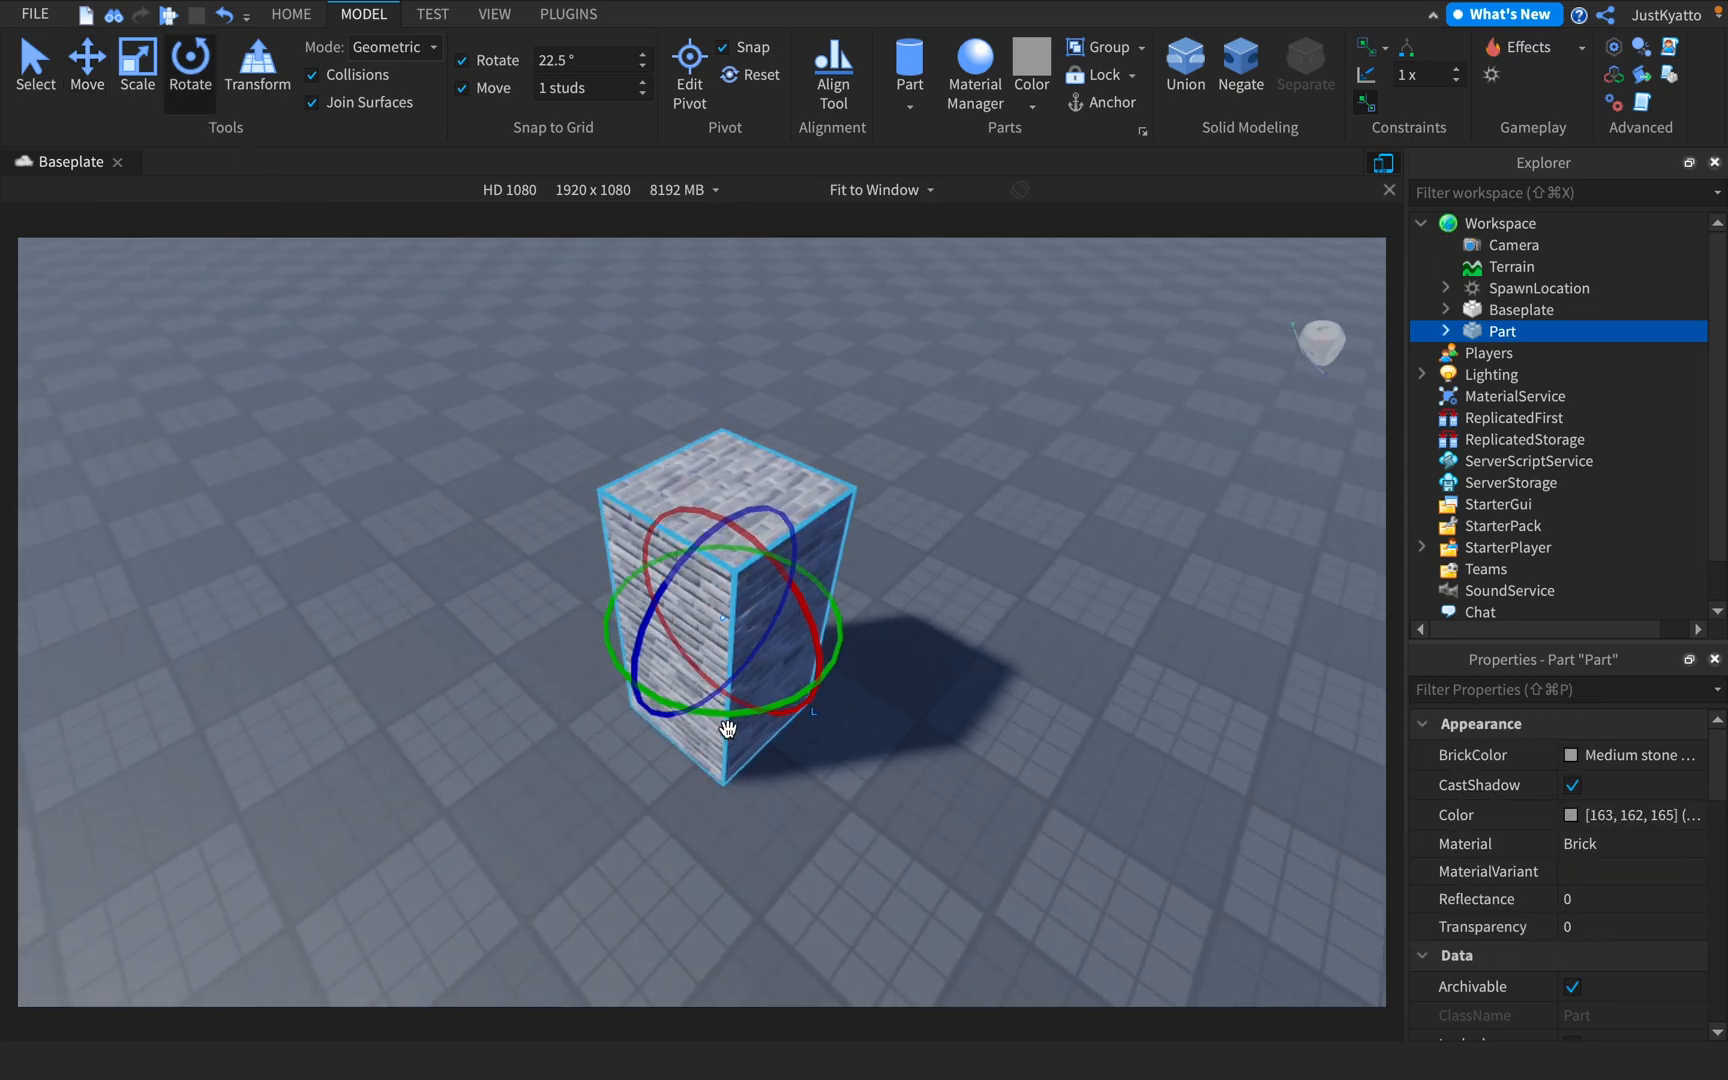
pyautogui.moveTo(725, 718); pyautogui.dragTo(658, 716)
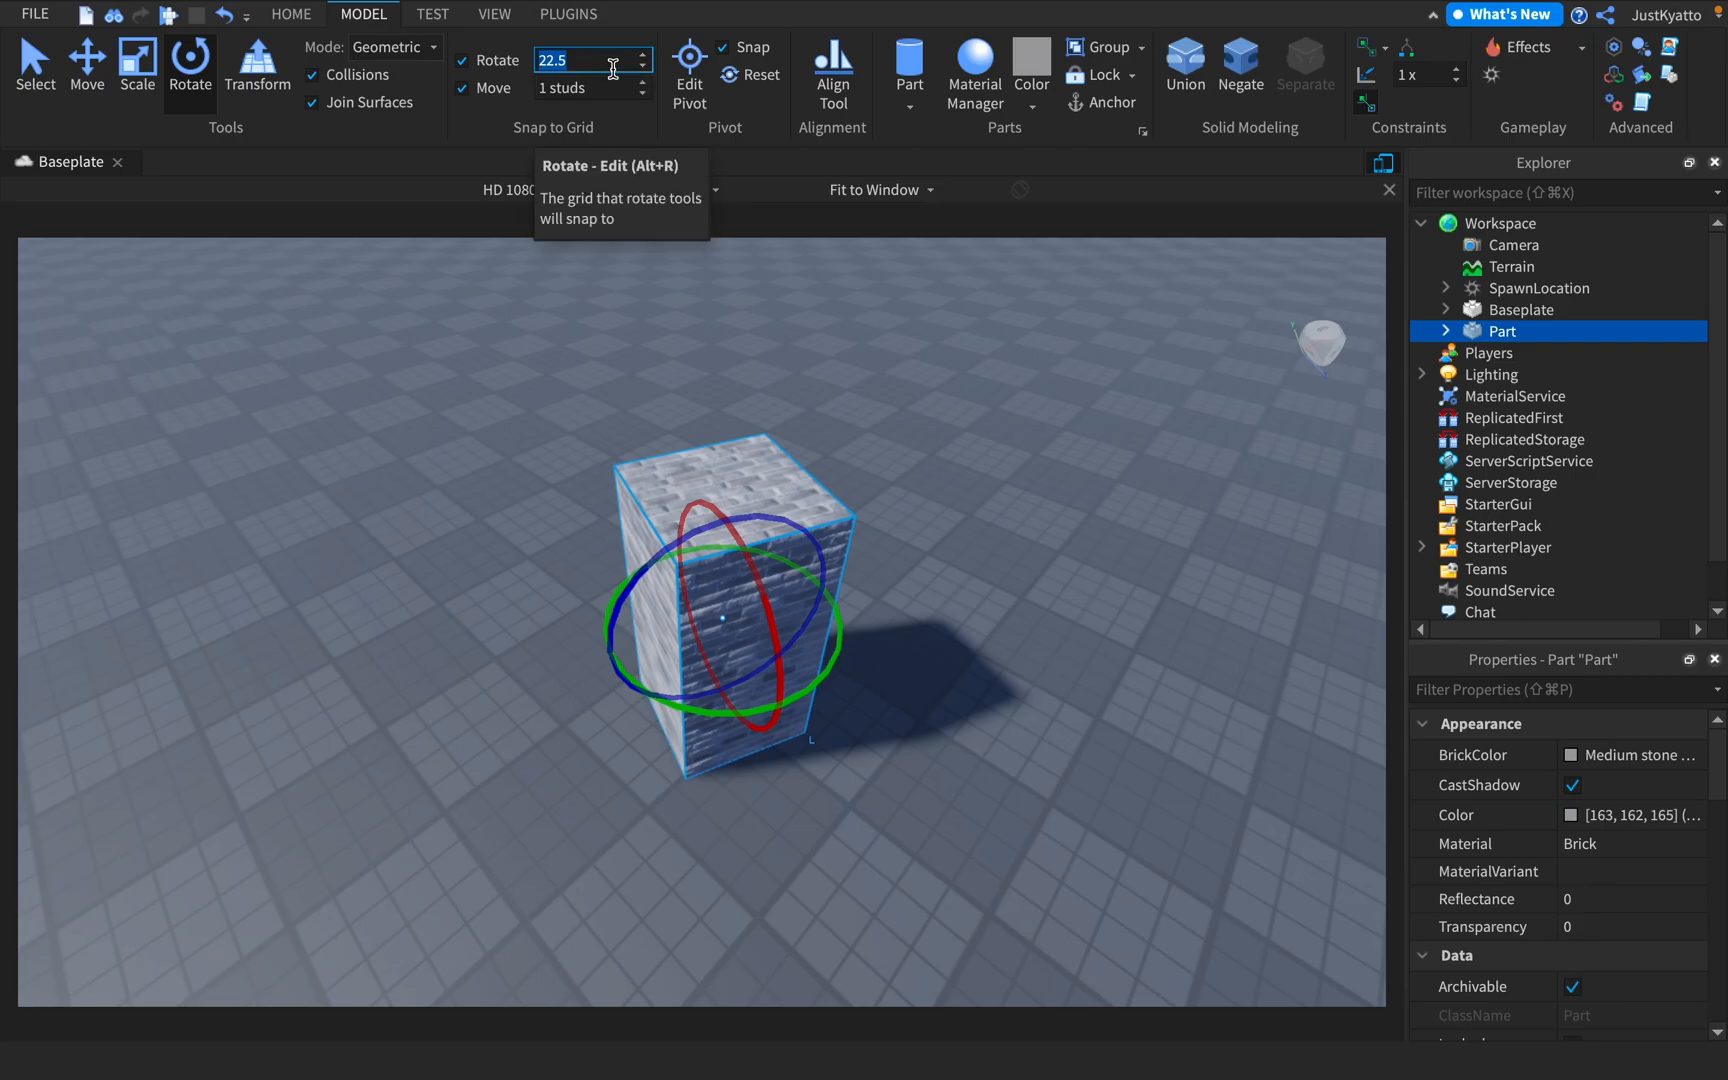
pyautogui.click(613, 68)
pyautogui.press('BackSpace')
pyautogui.press('BackSpace')
pyautogui.press('BackSpace')
pyautogui.press('BackSpace')
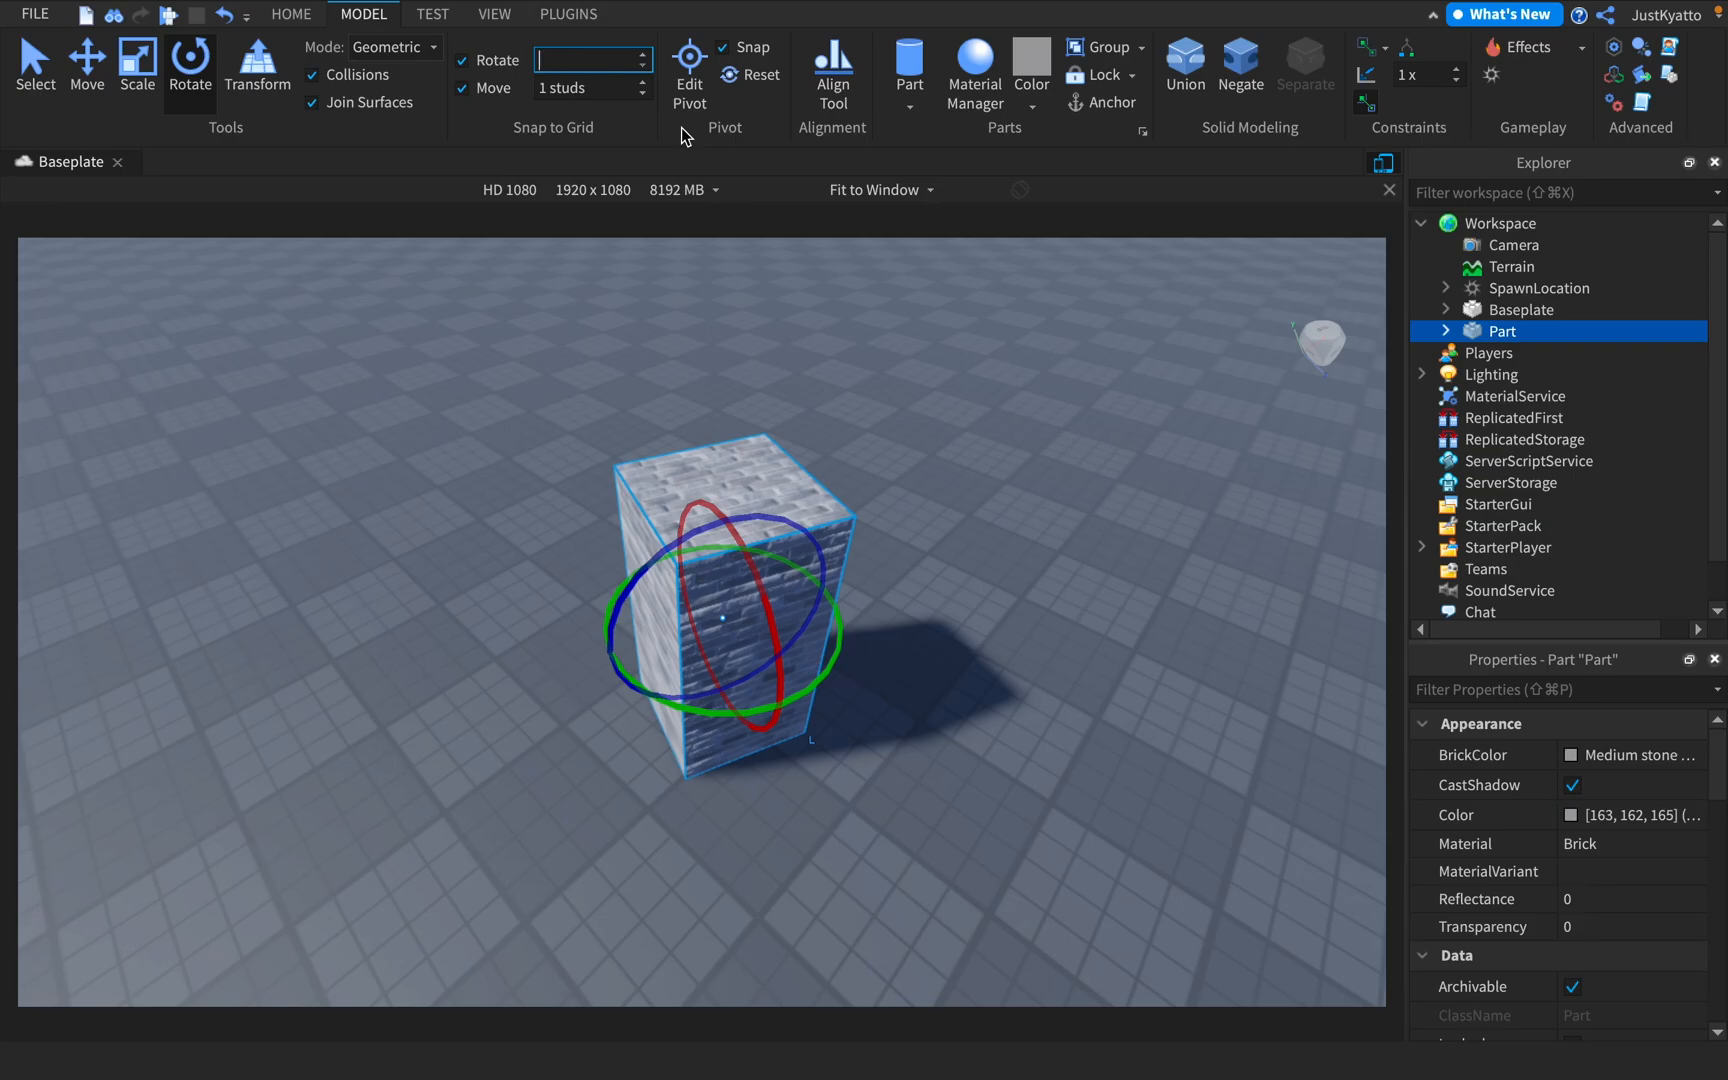
pyautogui.write('1')
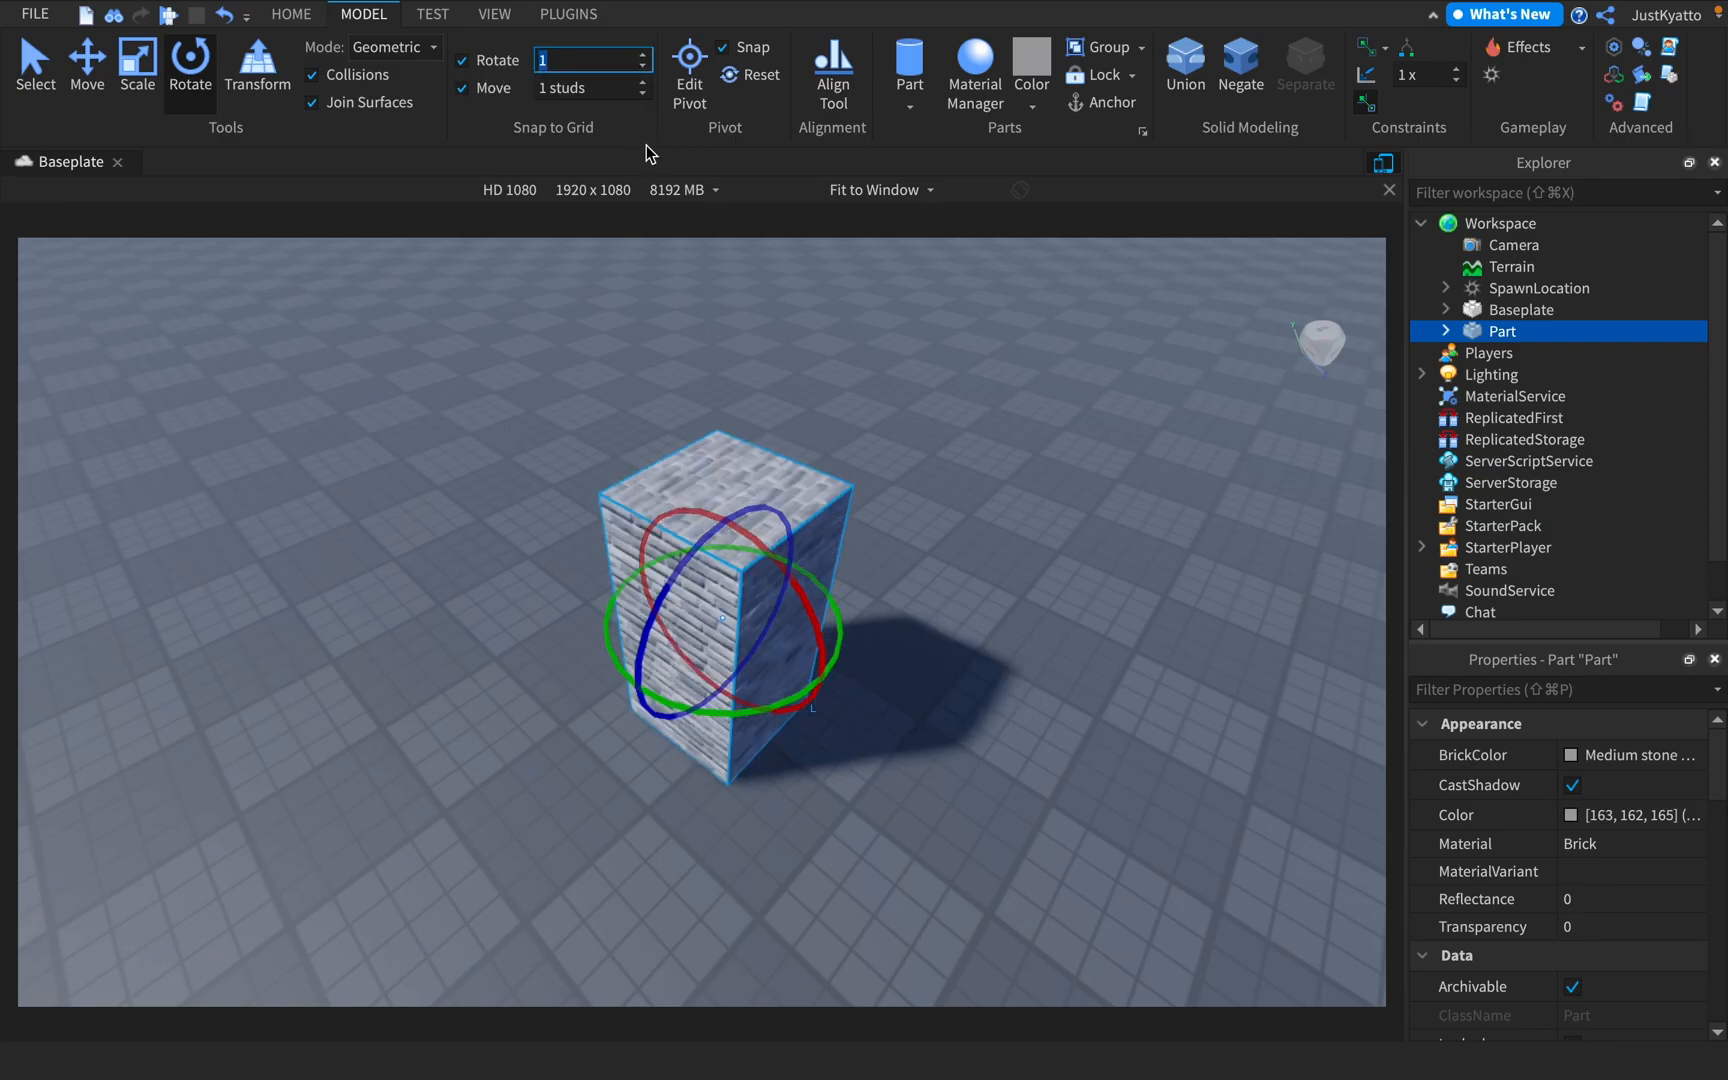
pyautogui.press('BackSpace')
pyautogui.write('90')
pyautogui.click(859, 531)
pyautogui.click(821, 528)
# Turn the pillar onto its side, and rotate it about its X axis with a 45° rotation snap
pyautogui.moveTo(852, 632); pyautogui.dragTo(872, 629, button='right')
pyautogui.moveTo(919, 655); pyautogui.dragTo(627, 660)
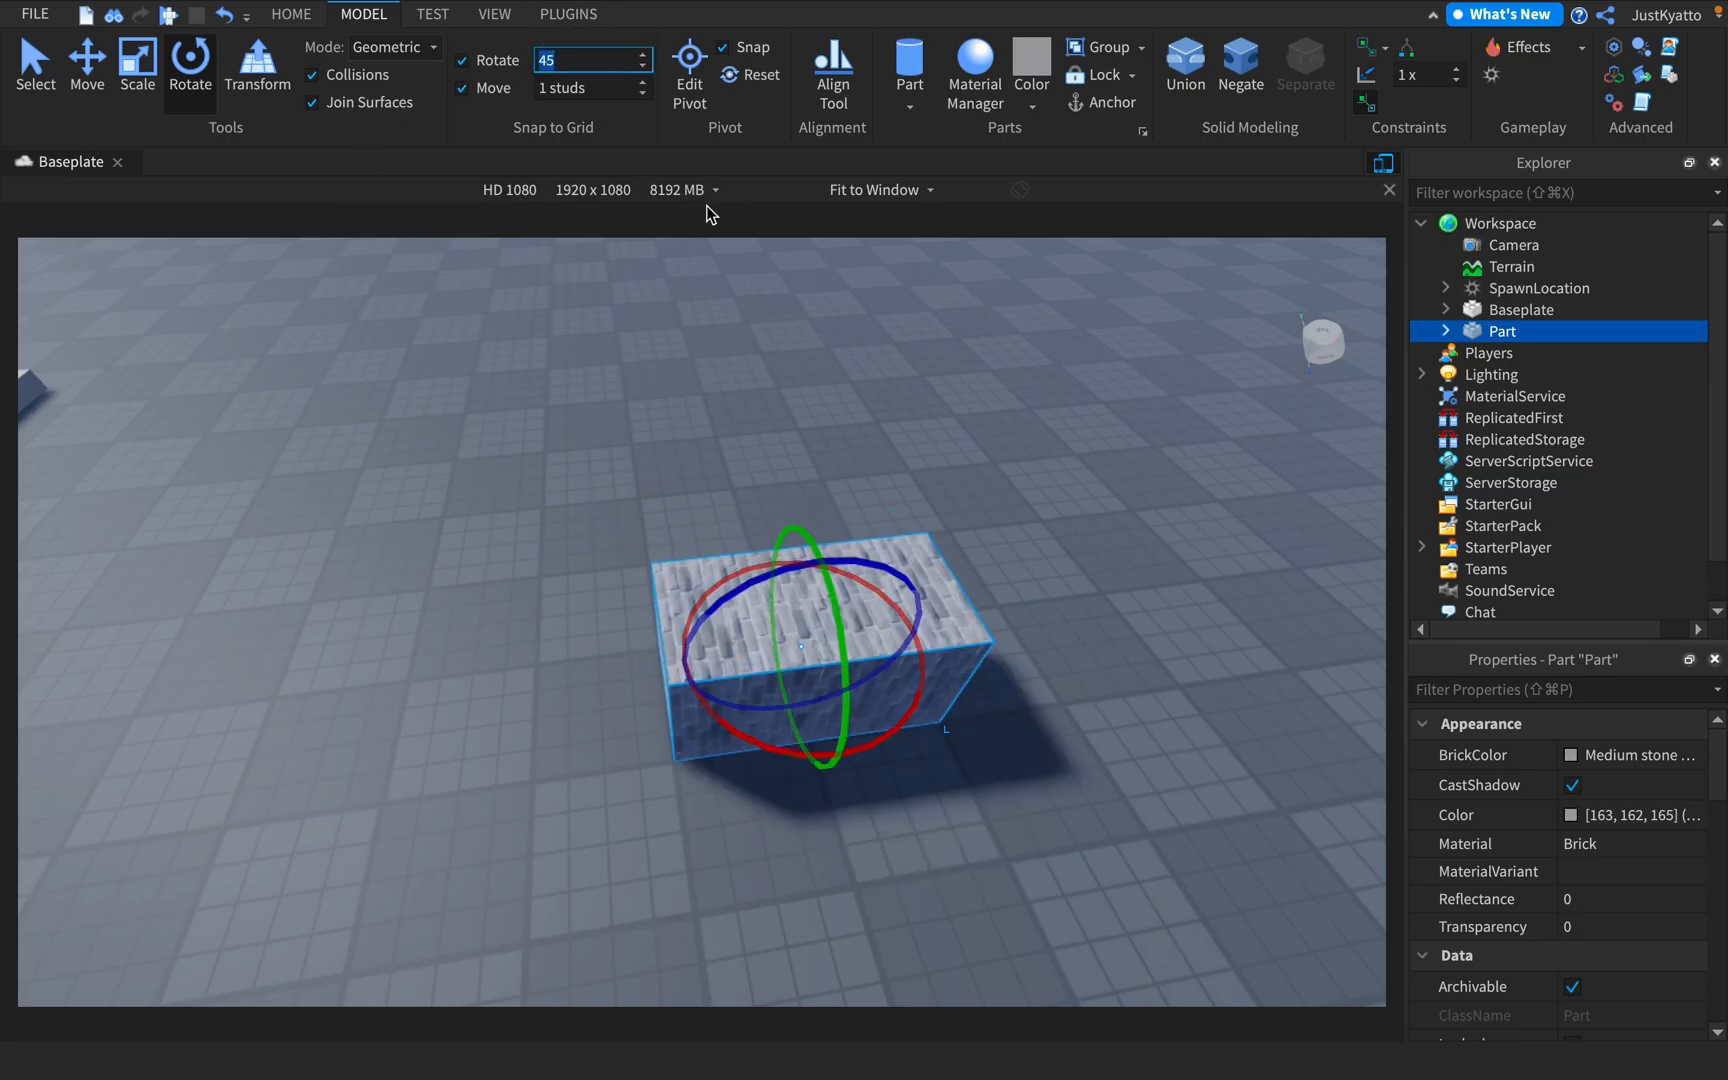
pyautogui.moveTo(748, 740); pyautogui.dragTo(836, 550)
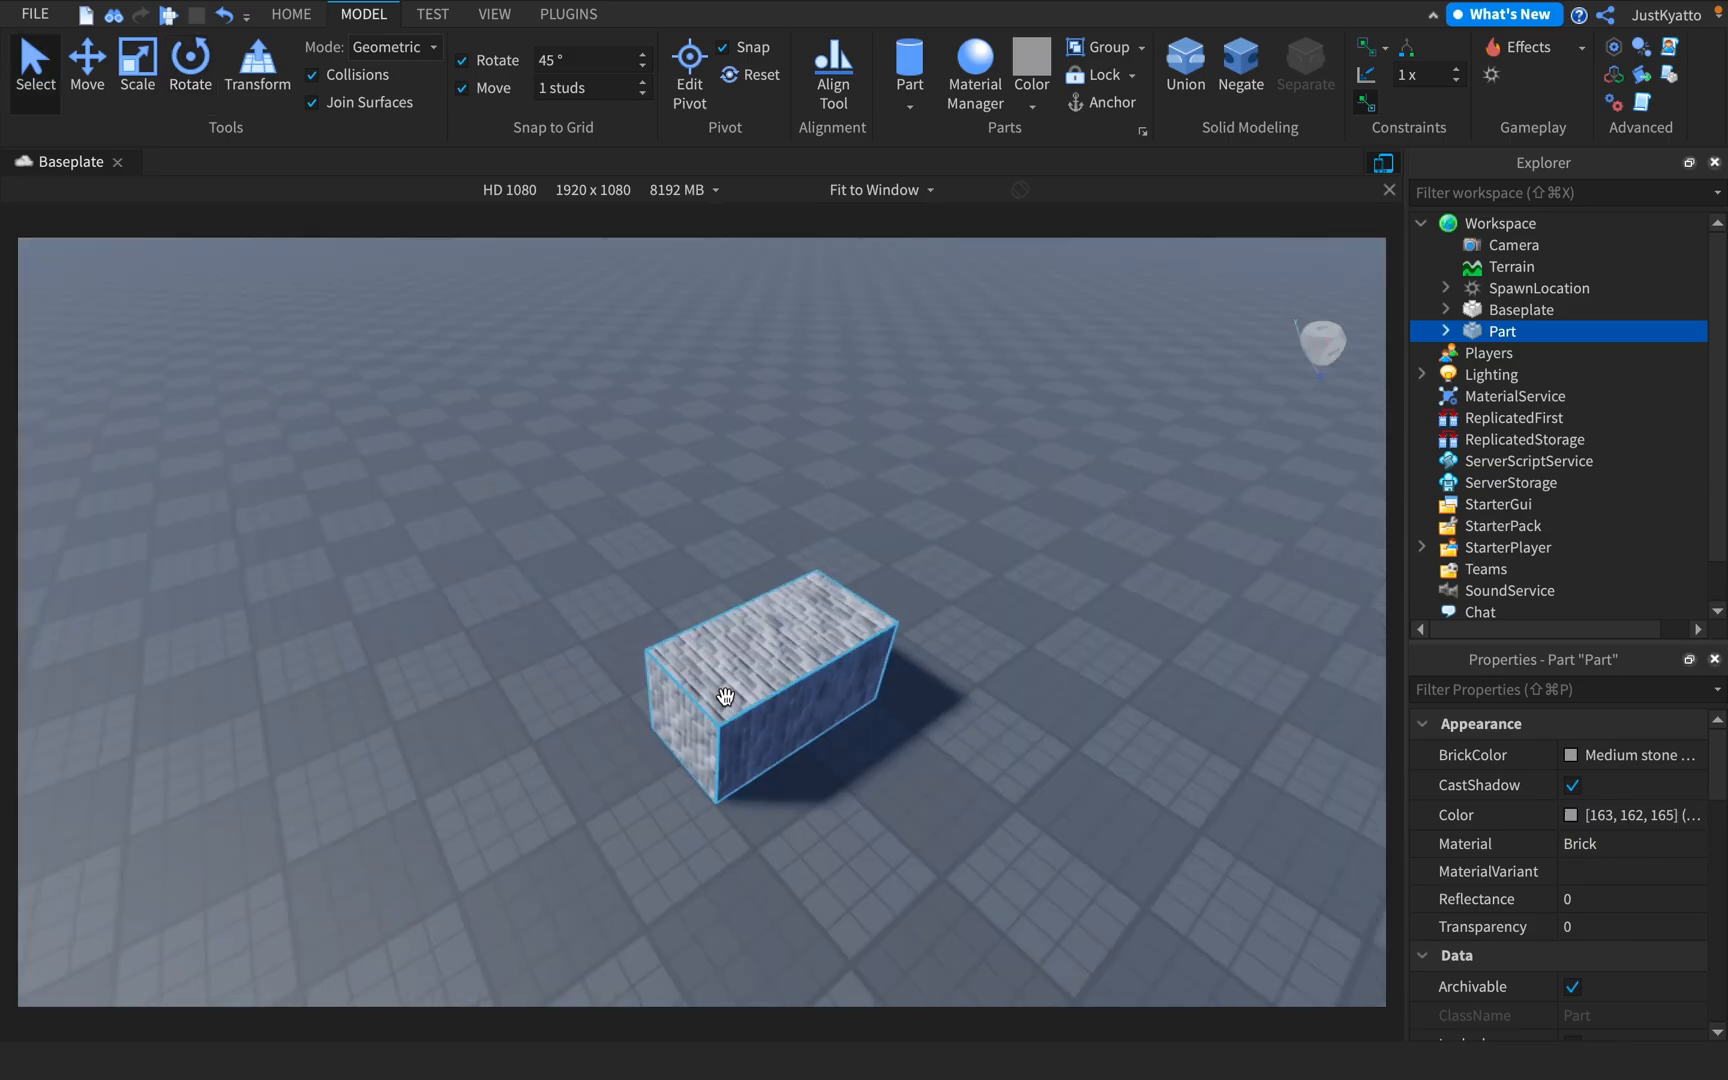
pyautogui.moveTo(725, 698); pyautogui.dragTo(847, 589)
# Rotate and tilt the brick block repeatedly while holding it, and leave it lying on its long side
pyautogui.click(171, 100)
pyautogui.press('super+3')
pyautogui.scroll(-3, 870, 521)
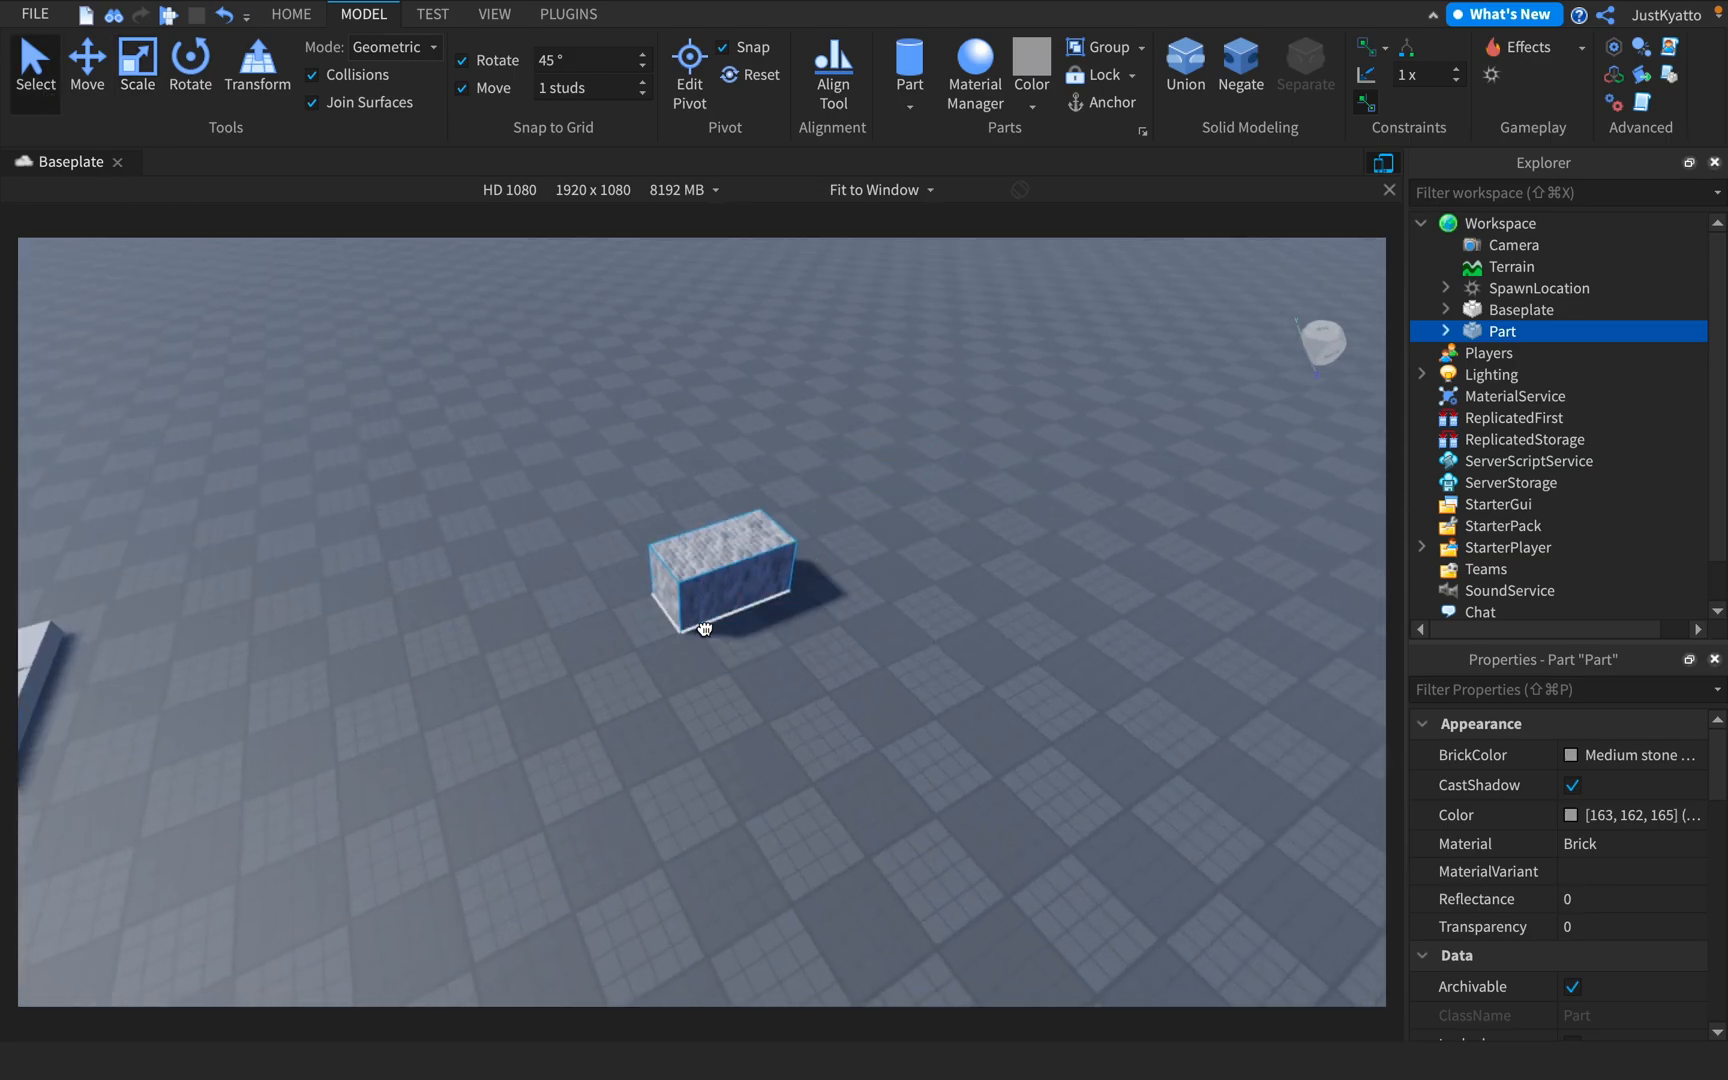
pyautogui.scroll(3, 964, 552)
pyautogui.press('r')
pyautogui.press('r')
pyautogui.press('r')
pyautogui.press('t')
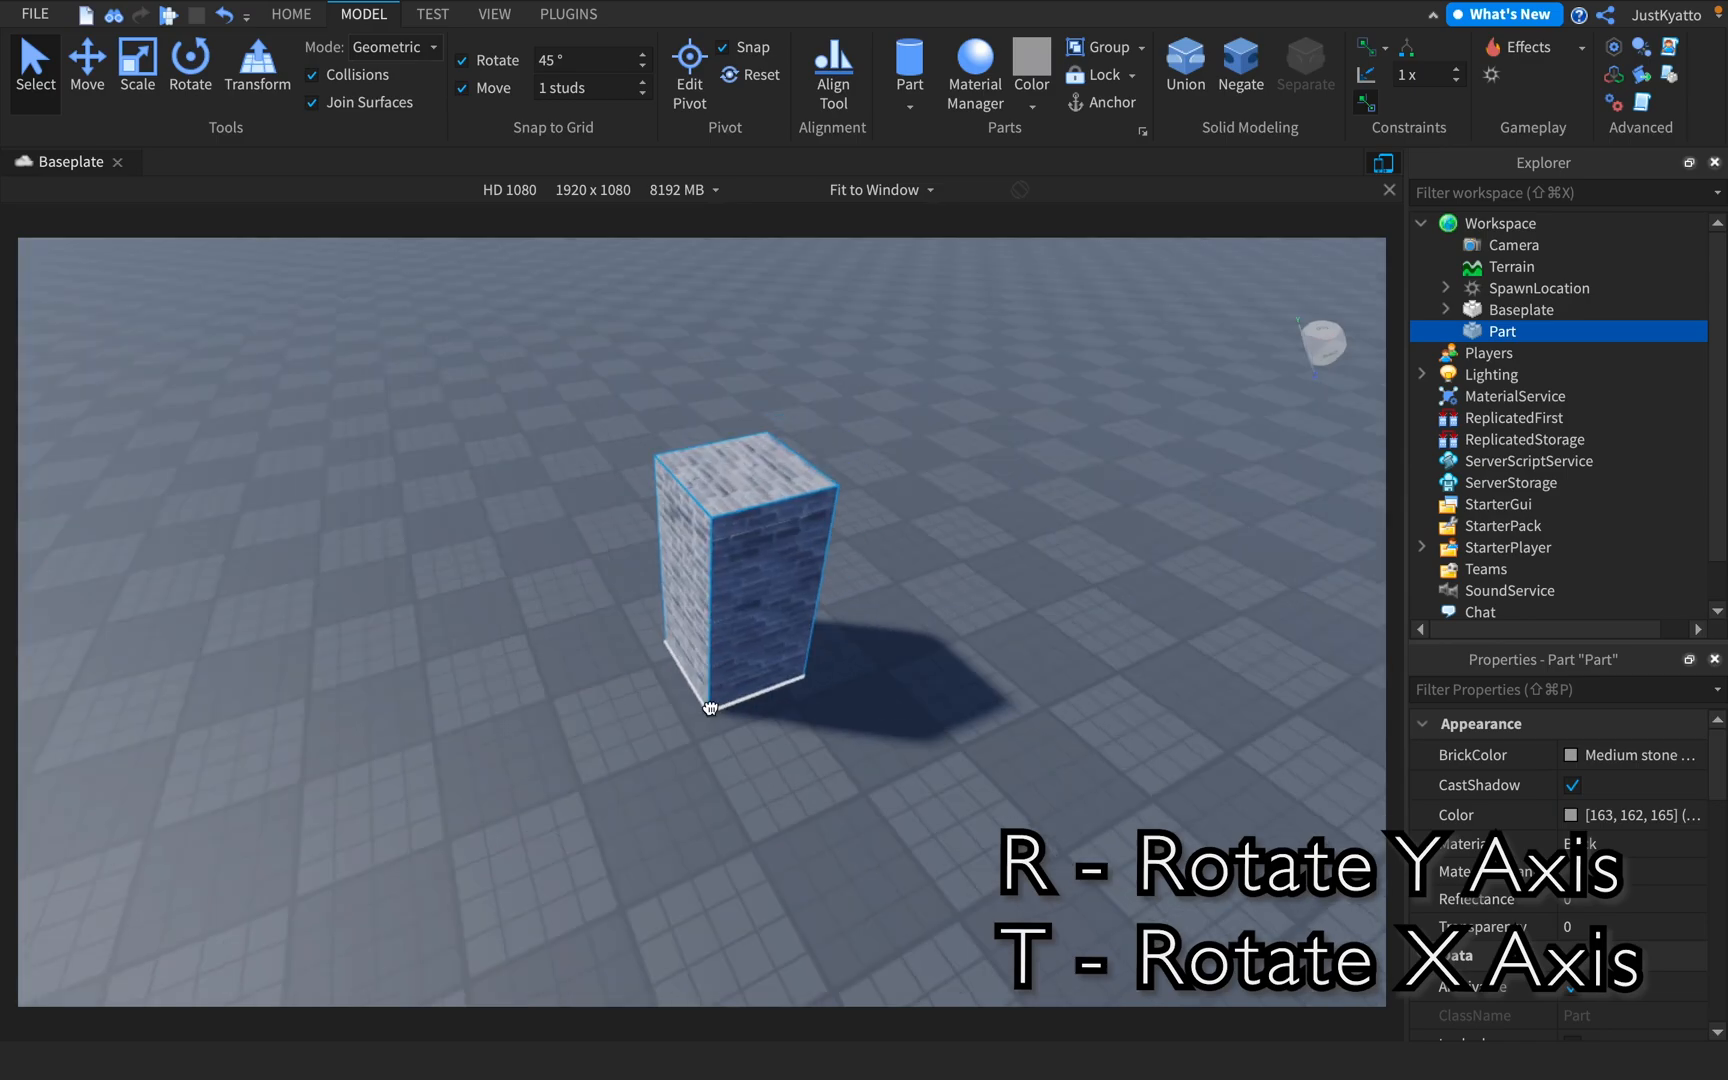
pyautogui.press('r')
pyautogui.moveTo(709, 708); pyautogui.dragTo(711, 700)
pyautogui.press('r')
pyautogui.press('r')
pyautogui.press('r')
pyautogui.press('r')
pyautogui.press('r')
pyautogui.press('r')
pyautogui.press('r')
pyautogui.press('t')
pyautogui.press('t')
pyautogui.press('t')
pyautogui.press('t')
pyautogui.press('t')
pyautogui.press('t')
pyautogui.press('t')
pyautogui.press('t')
pyautogui.press('t')
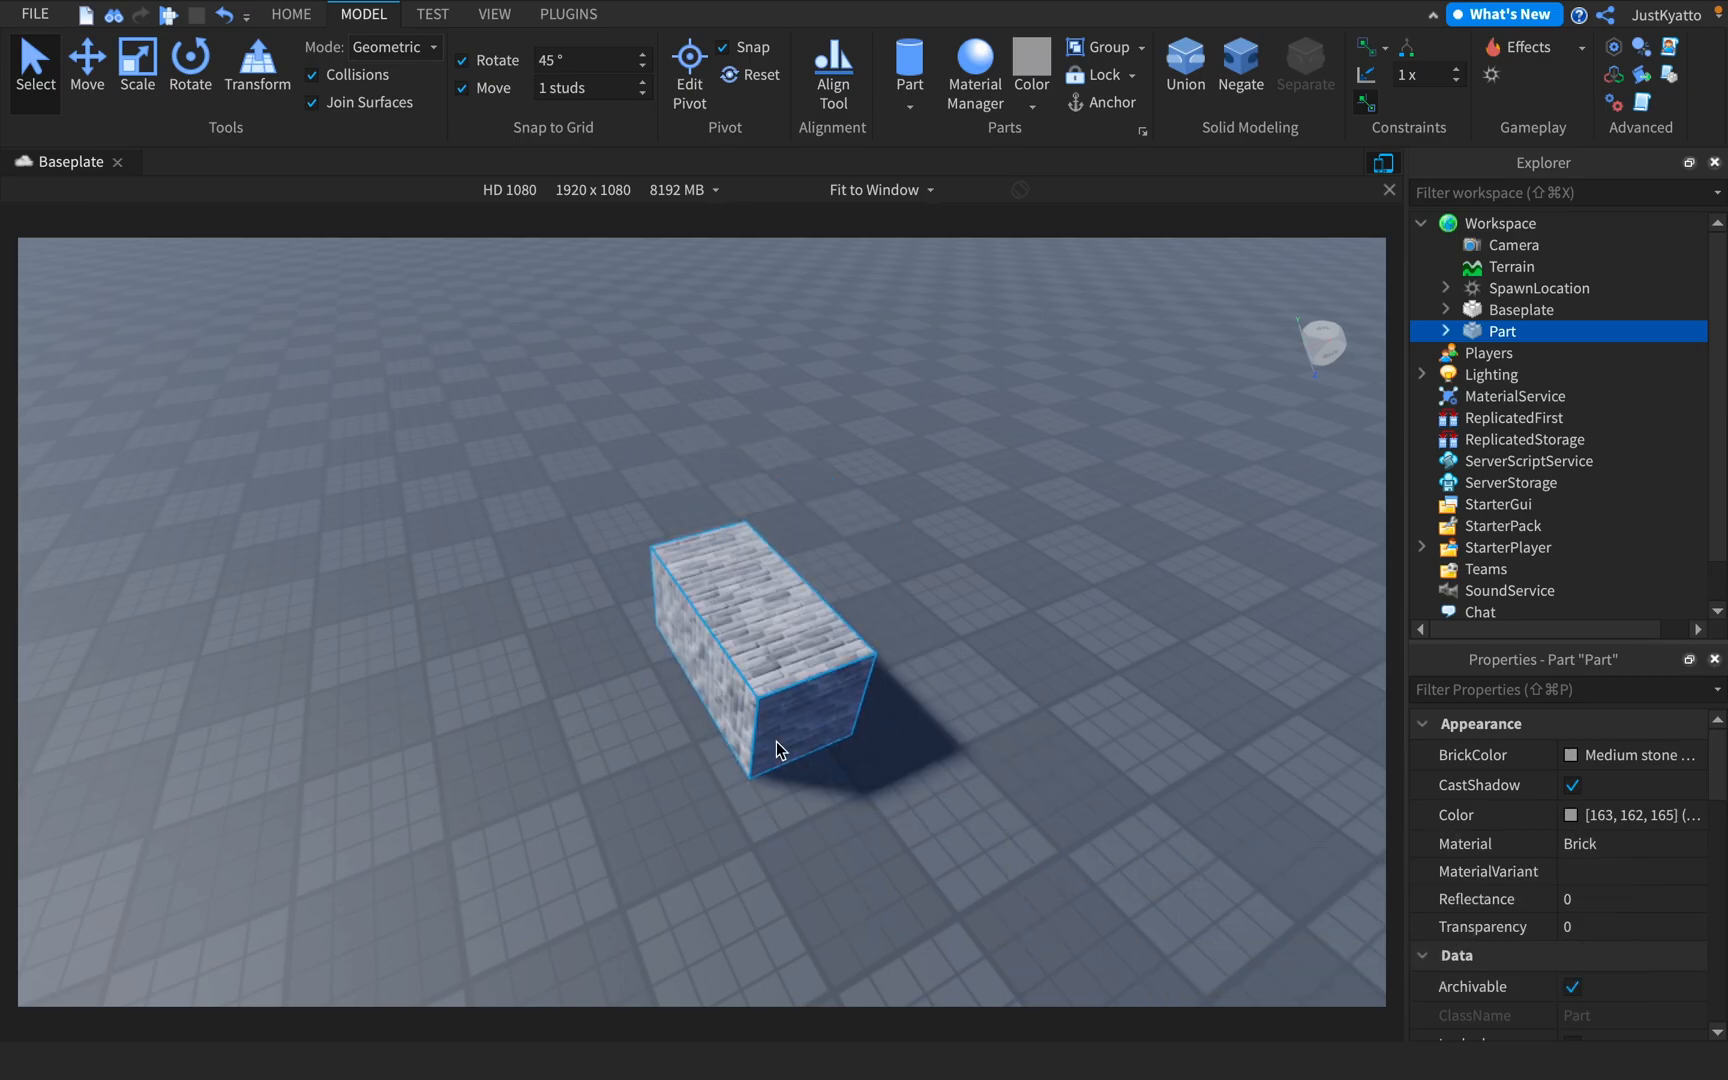
# Slide the brick block freehand to another spot on the baseplate with the Select tool
pyautogui.scroll(4, 880, 560)
pyautogui.scroll(-10, 827, 520)
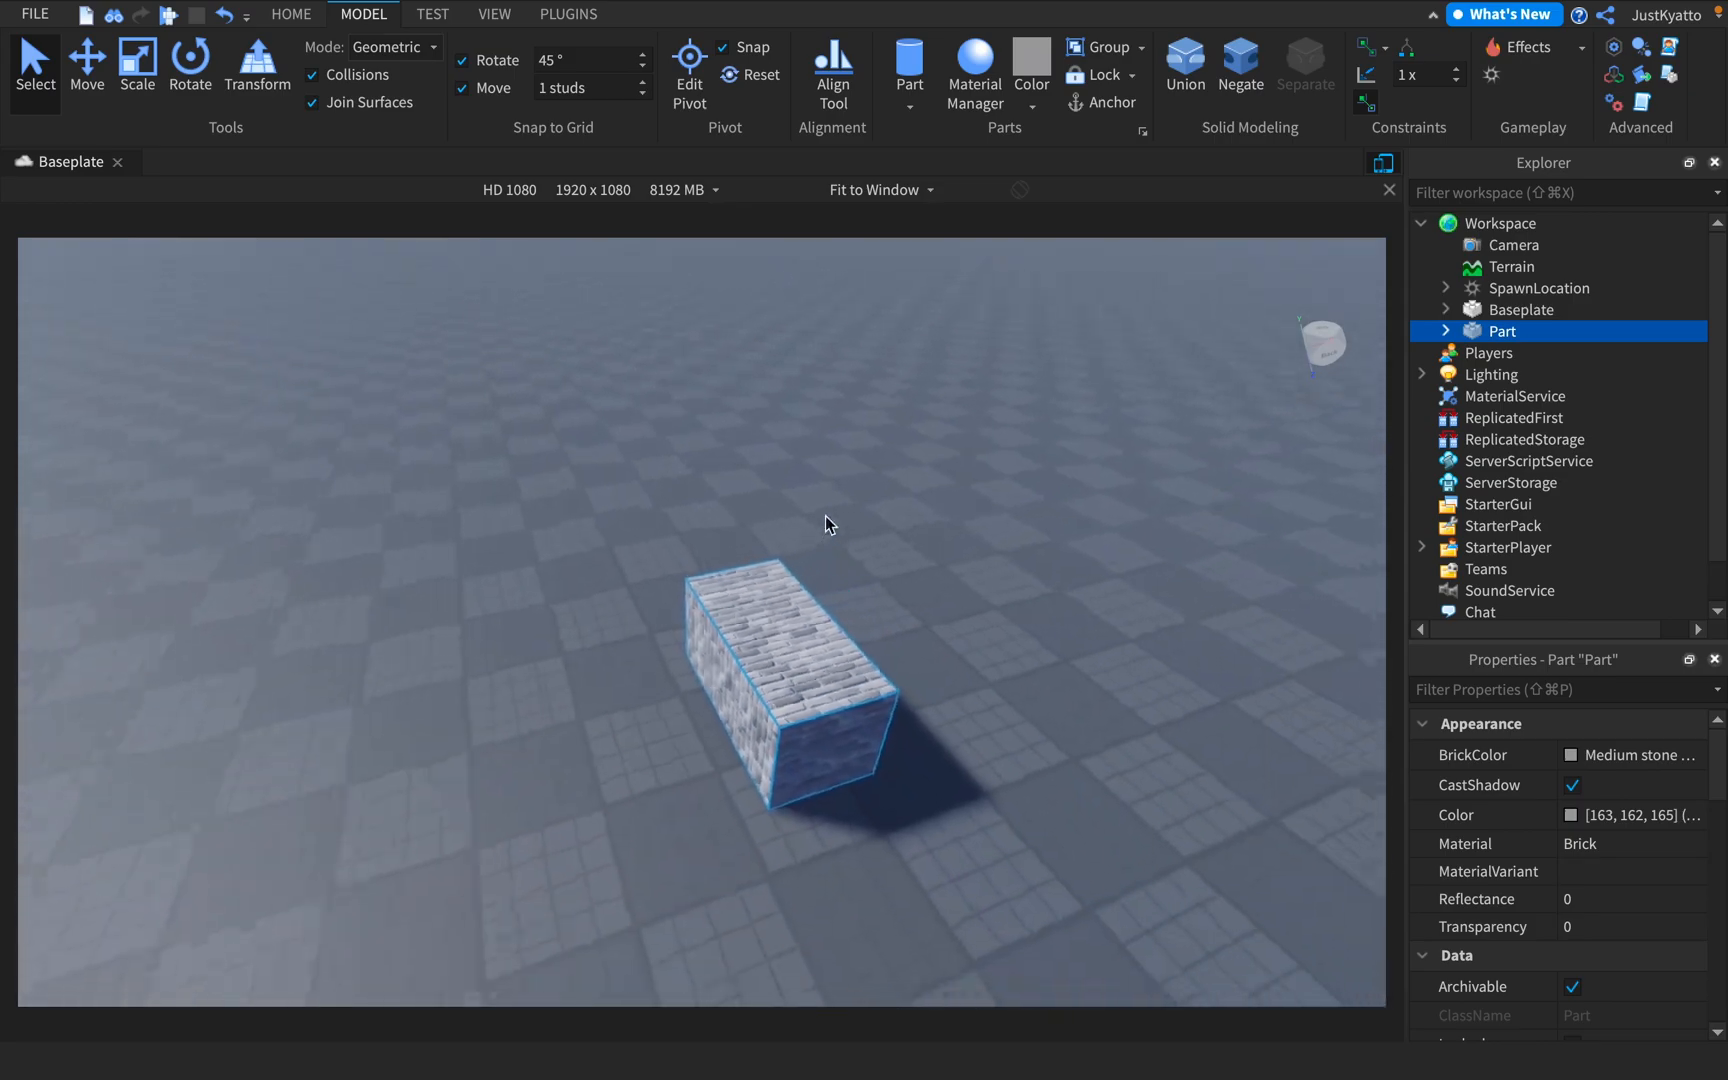
pyautogui.moveTo(737, 656); pyautogui.dragTo(682, 599)
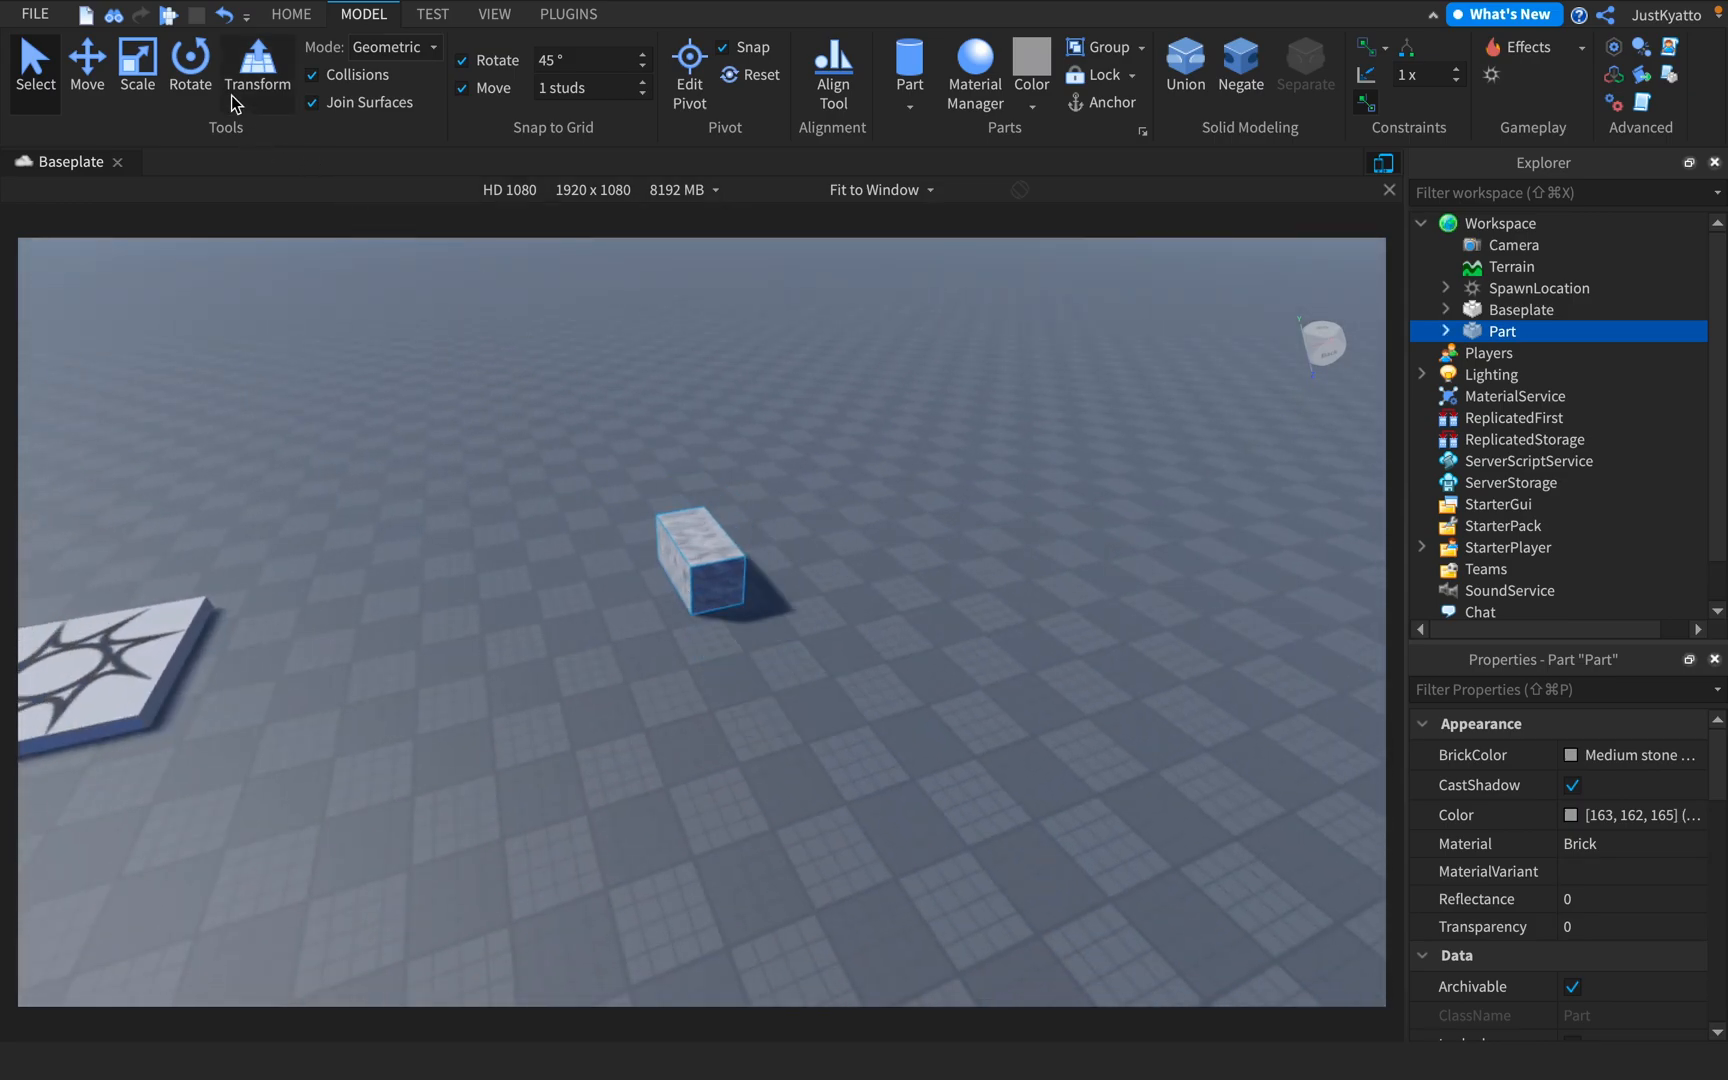
# Review the Select, Move, Scale, Rotate and Transform tools on the block, ending with Scale active
pyautogui.click(263, 83)
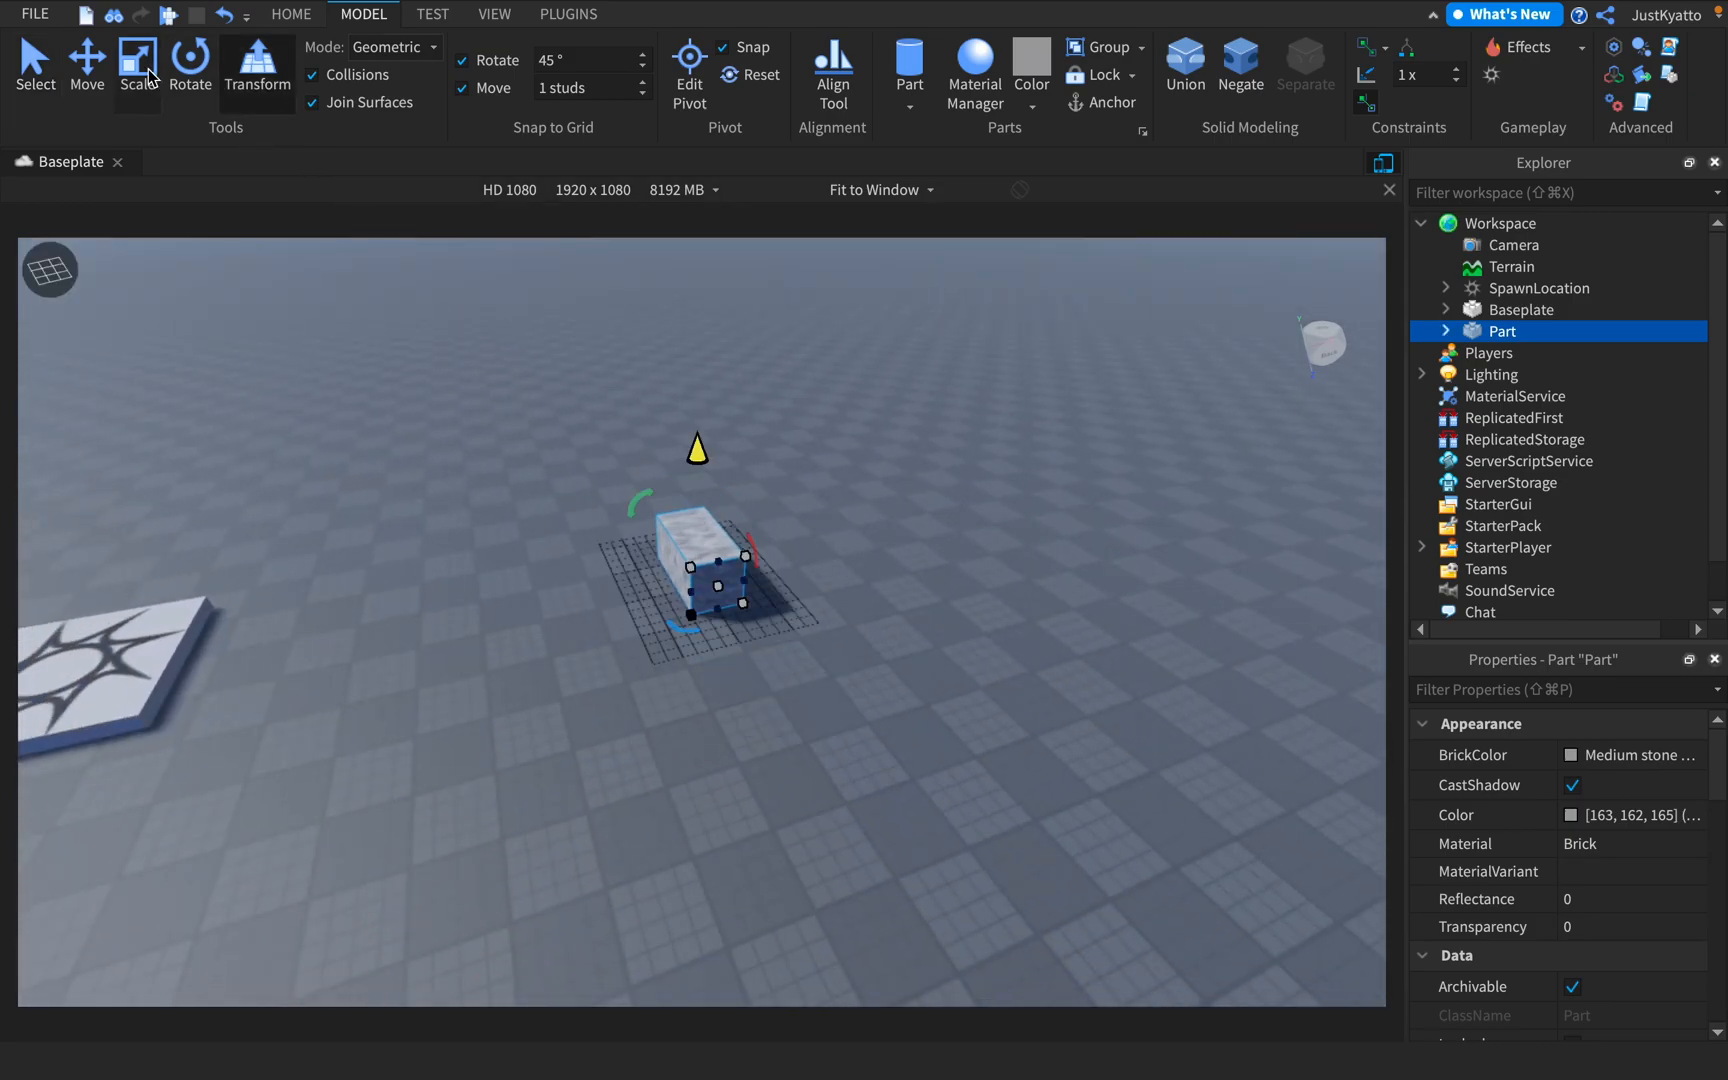
pyautogui.click(142, 70)
pyautogui.click(39, 60)
pyautogui.click(84, 61)
pyautogui.click(141, 66)
pyautogui.click(196, 63)
pyautogui.click(241, 69)
pyautogui.click(133, 70)
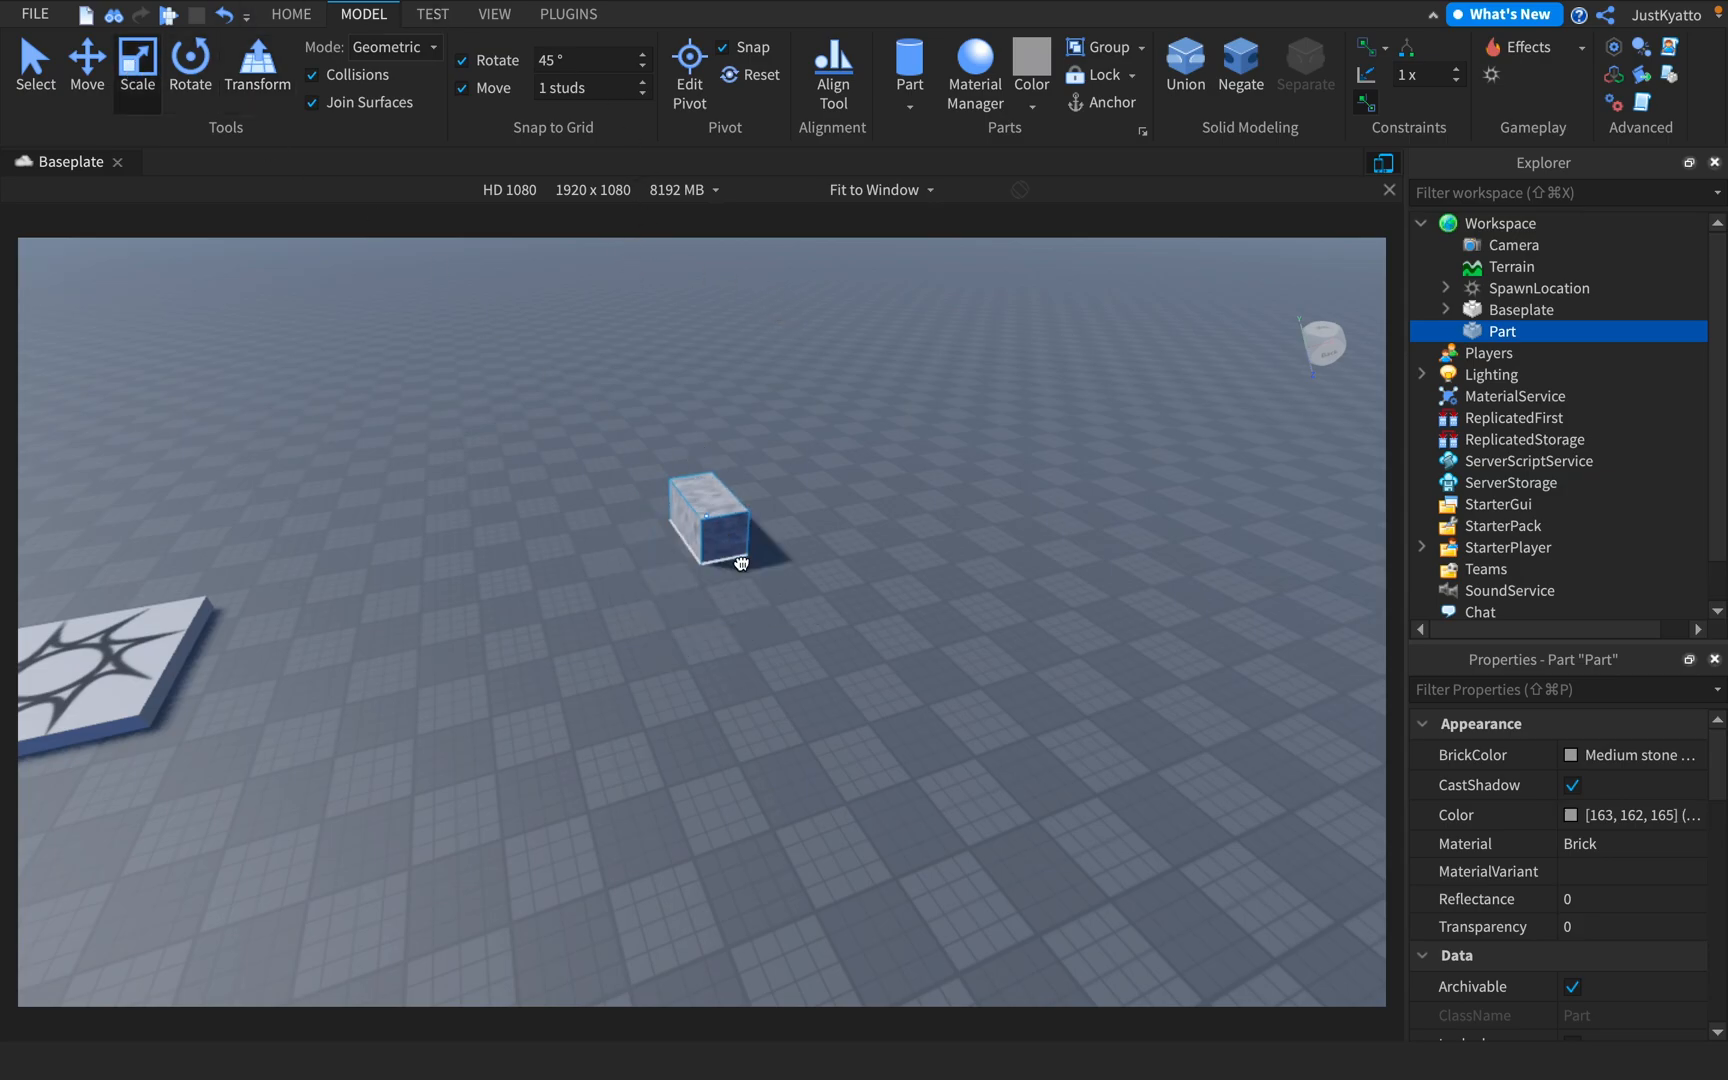
# Reposition the brick block on the baseplate and adjust its width from individual sides with the Scale tool
pyautogui.moveTo(718, 553); pyautogui.dragTo(771, 667)
pyautogui.scroll(6, 771, 667)
pyautogui.moveTo(815, 618); pyautogui.dragTo(860, 622, button='right')
pyautogui.moveTo(436, 567); pyautogui.dragTo(552, 560)
pyautogui.moveTo(801, 552); pyautogui.dragTo(784, 618, button='right')
pyautogui.scroll(4, 786, 620)
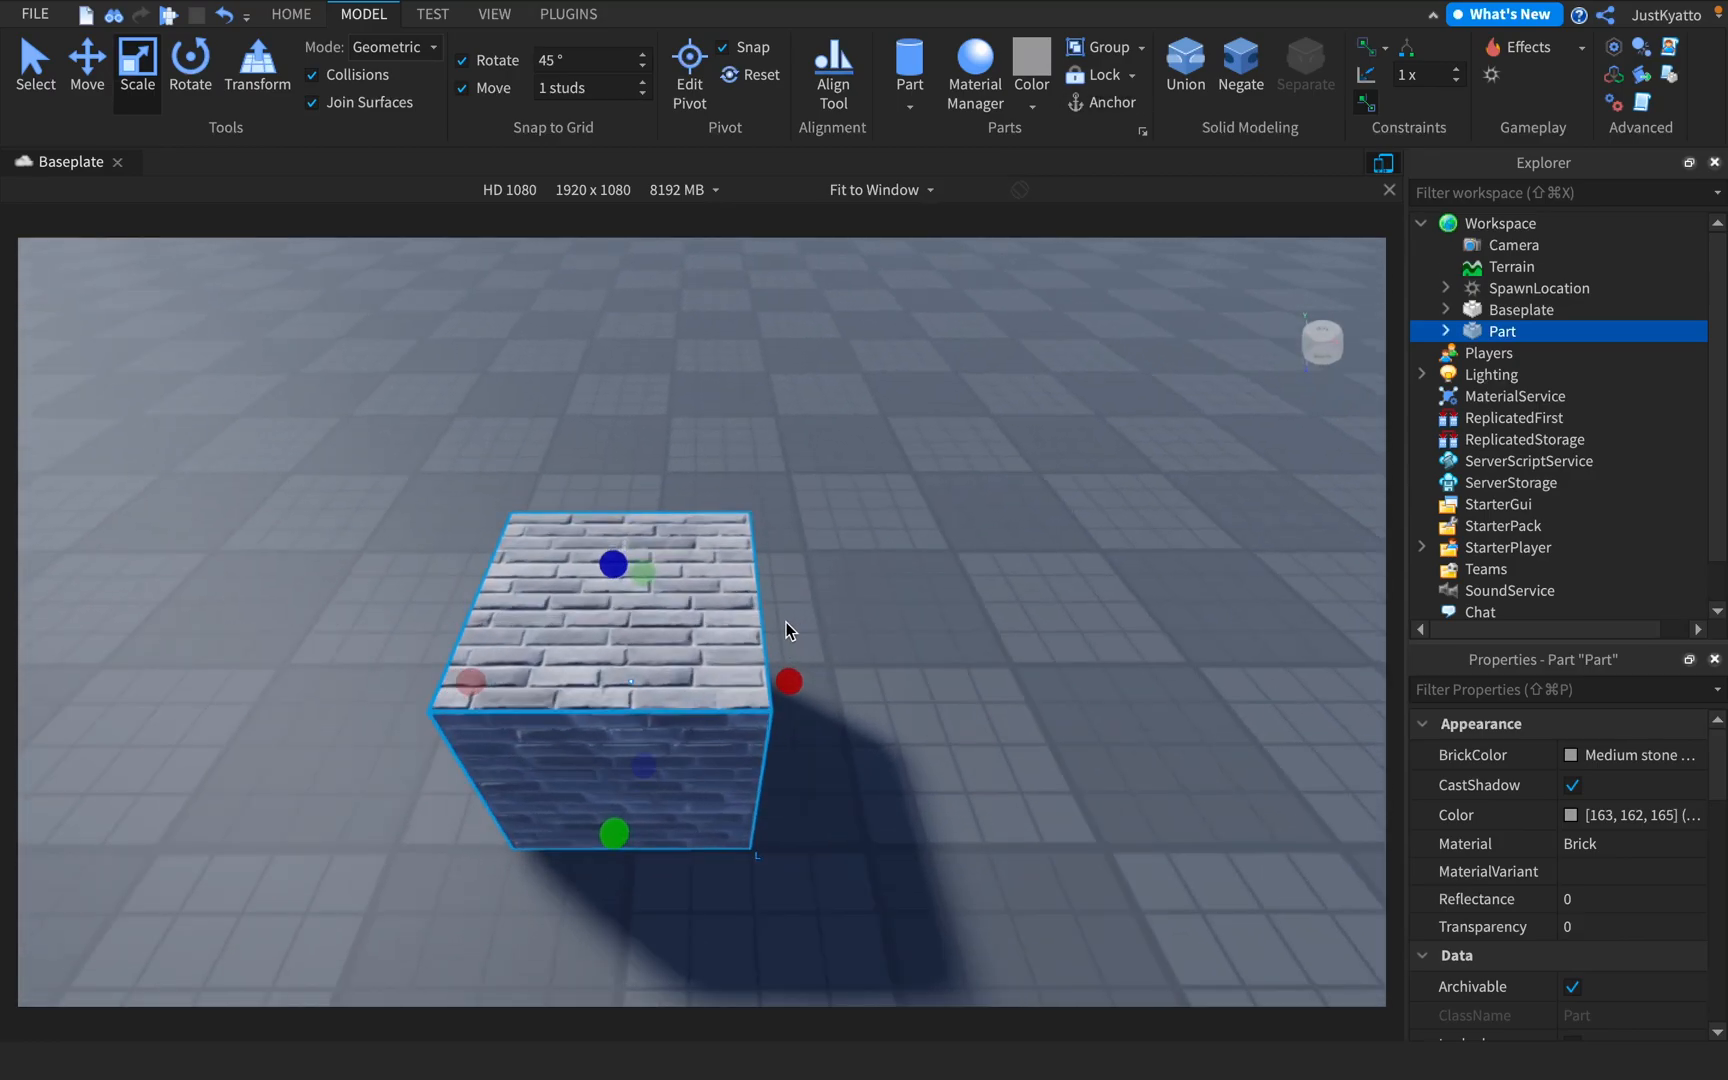
pyautogui.scroll(-3, 788, 675)
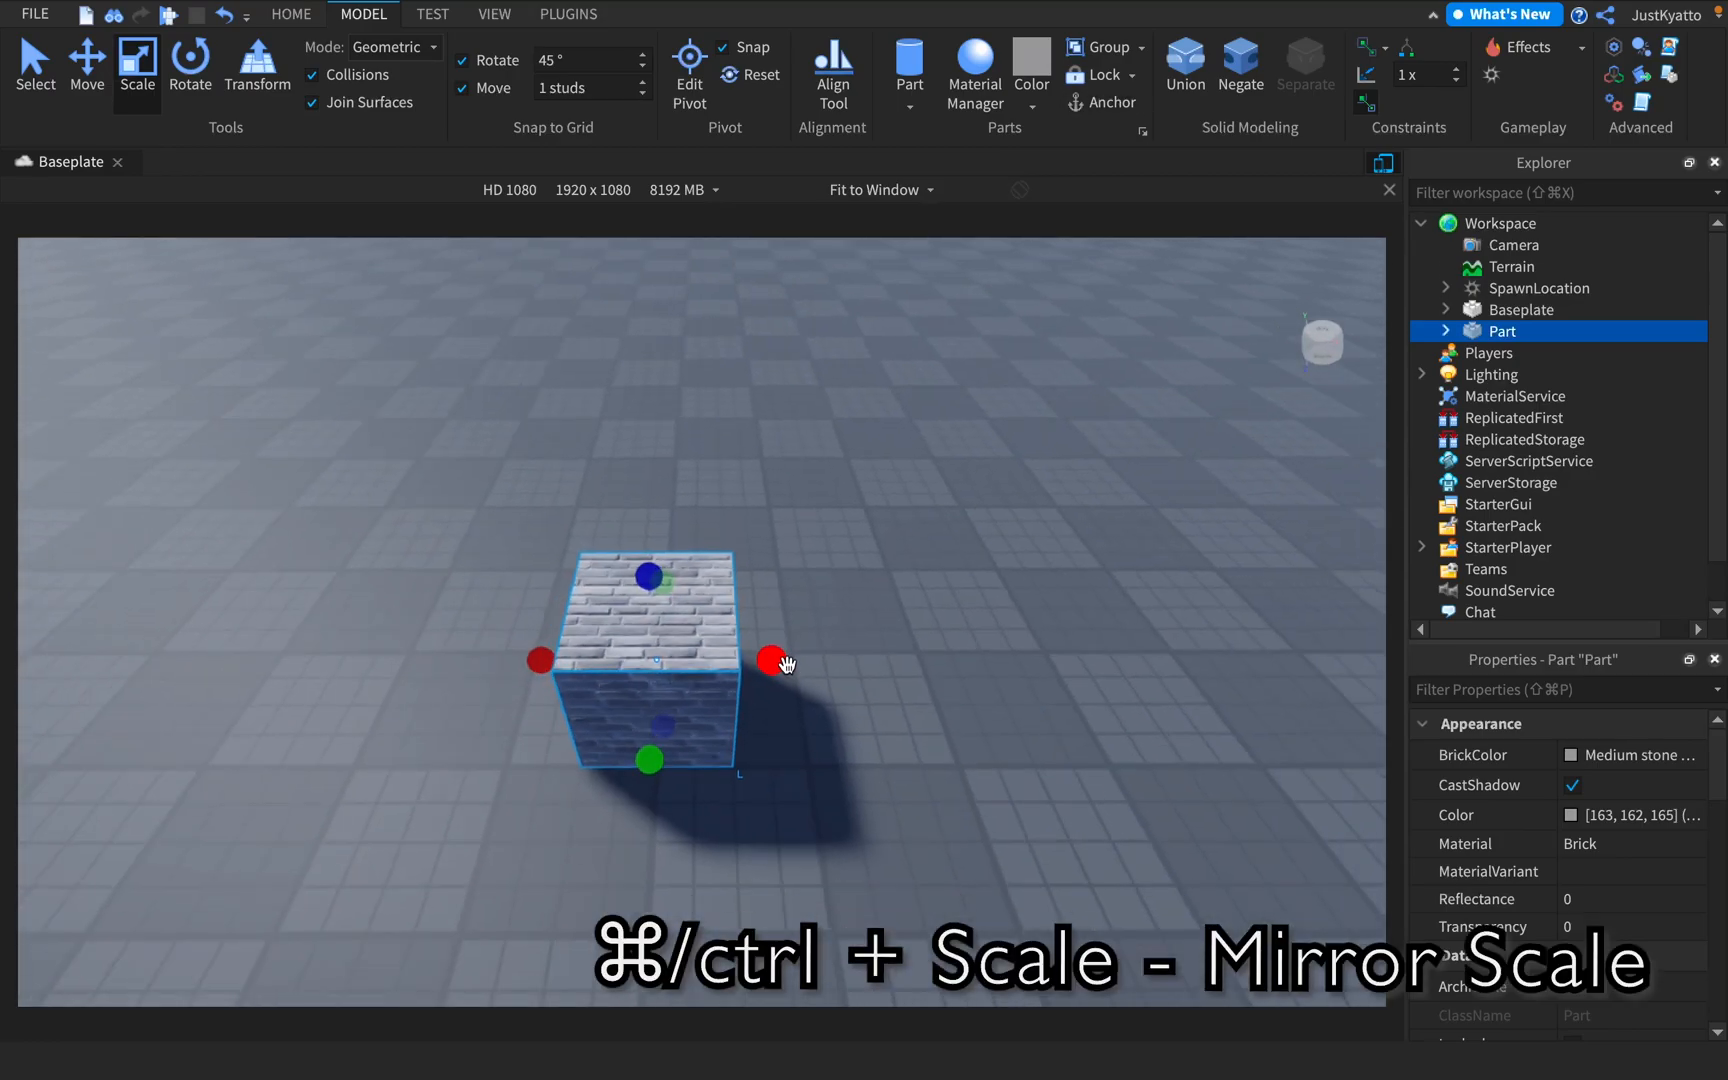
# Mirror-scale the block to widen it along X and adjust its depth along Y on both sides equally
pyautogui.keyDown('super'); pyautogui.moveTo(783, 655); pyautogui.dragTo(876, 652); pyautogui.keyUp('super')
pyautogui.keyDown('super'); pyautogui.moveTo(649, 760); pyautogui.dragTo(641, 668); pyautogui.keyUp('super')
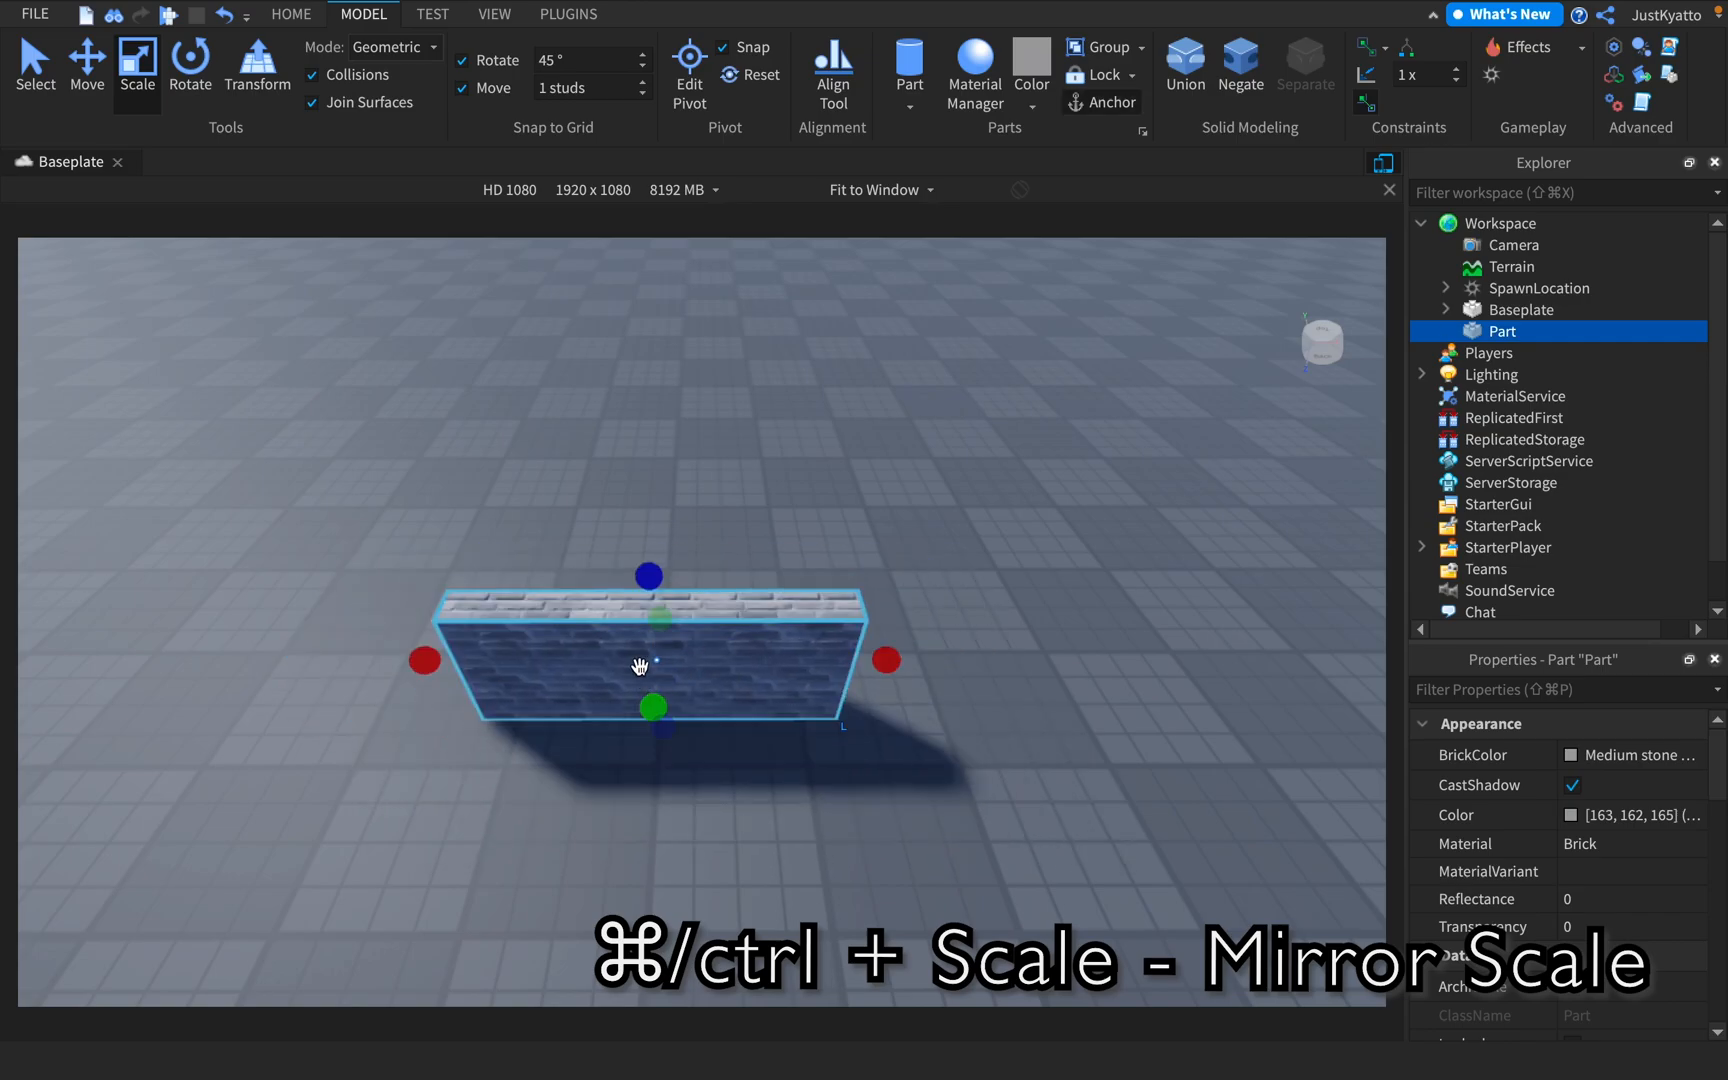
pyautogui.keyDown('super'); pyautogui.moveTo(641, 668); pyautogui.dragTo(642, 669); pyautogui.keyUp('super')
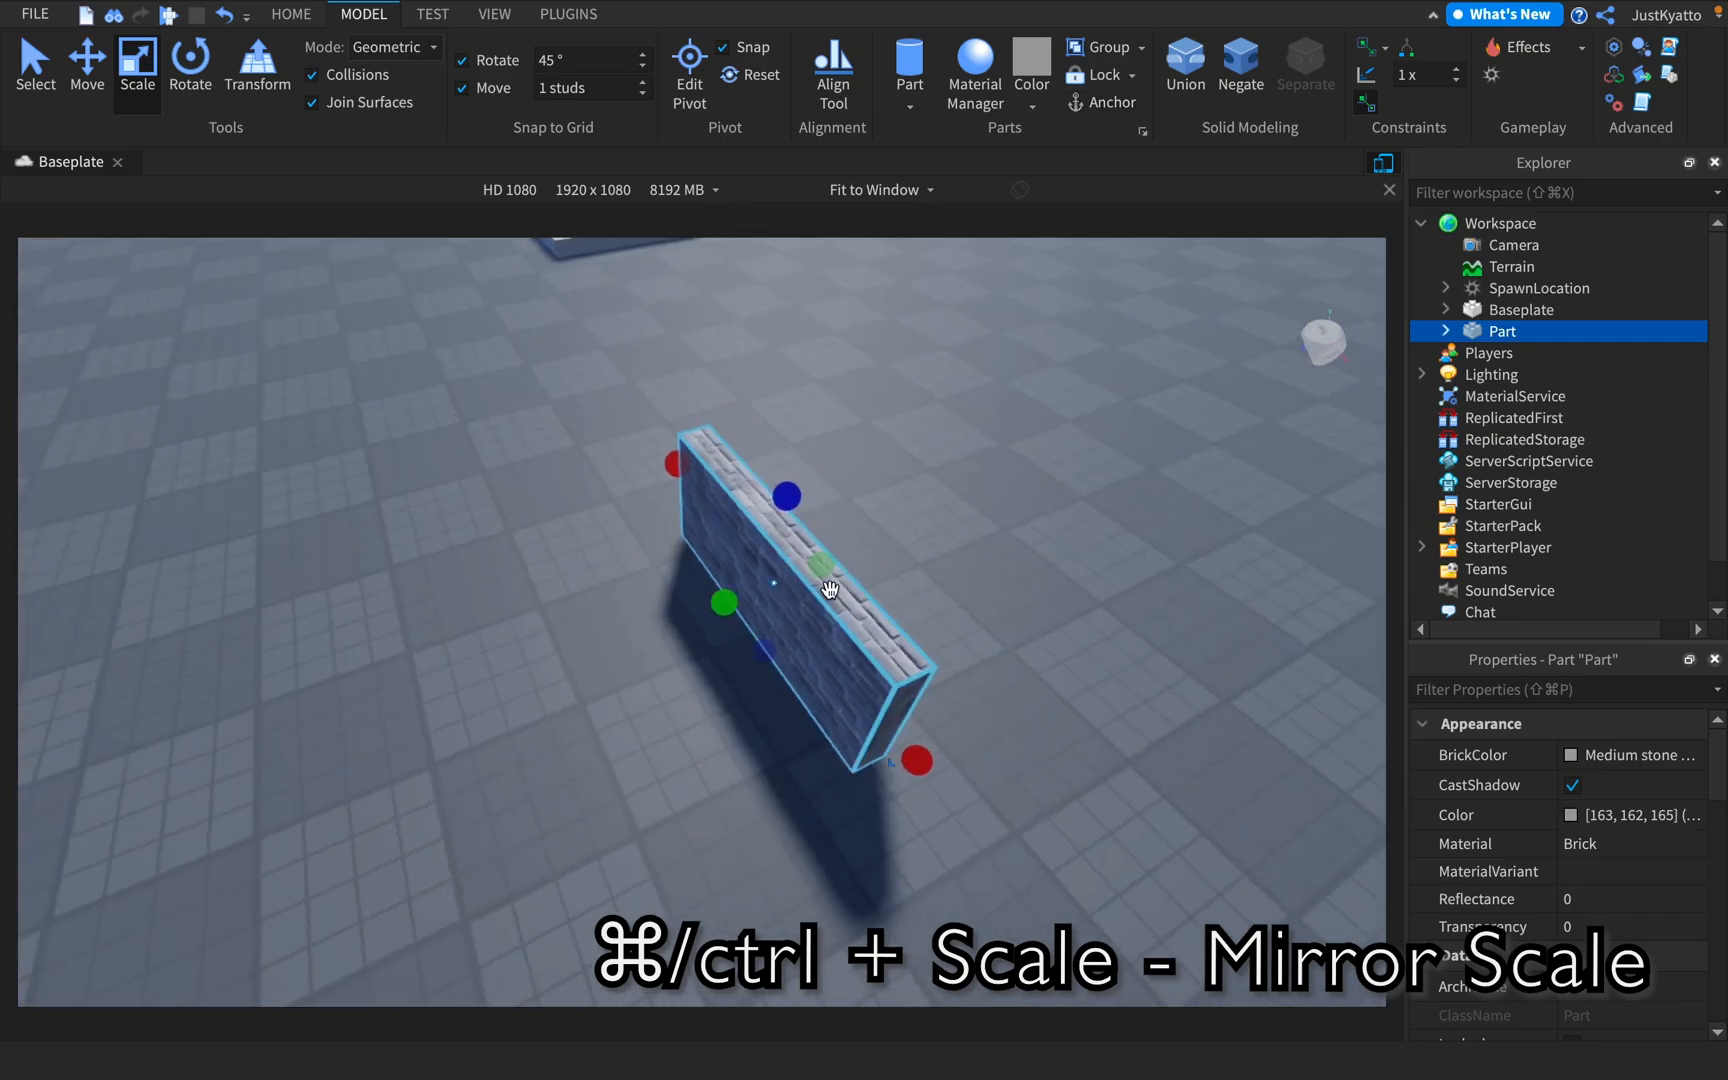
pyautogui.moveTo(830, 590); pyautogui.dragTo(819, 589, button='right')
pyautogui.keyDown('super'); pyautogui.moveTo(768, 591); pyautogui.dragTo(943, 560); pyautogui.keyUp('super')
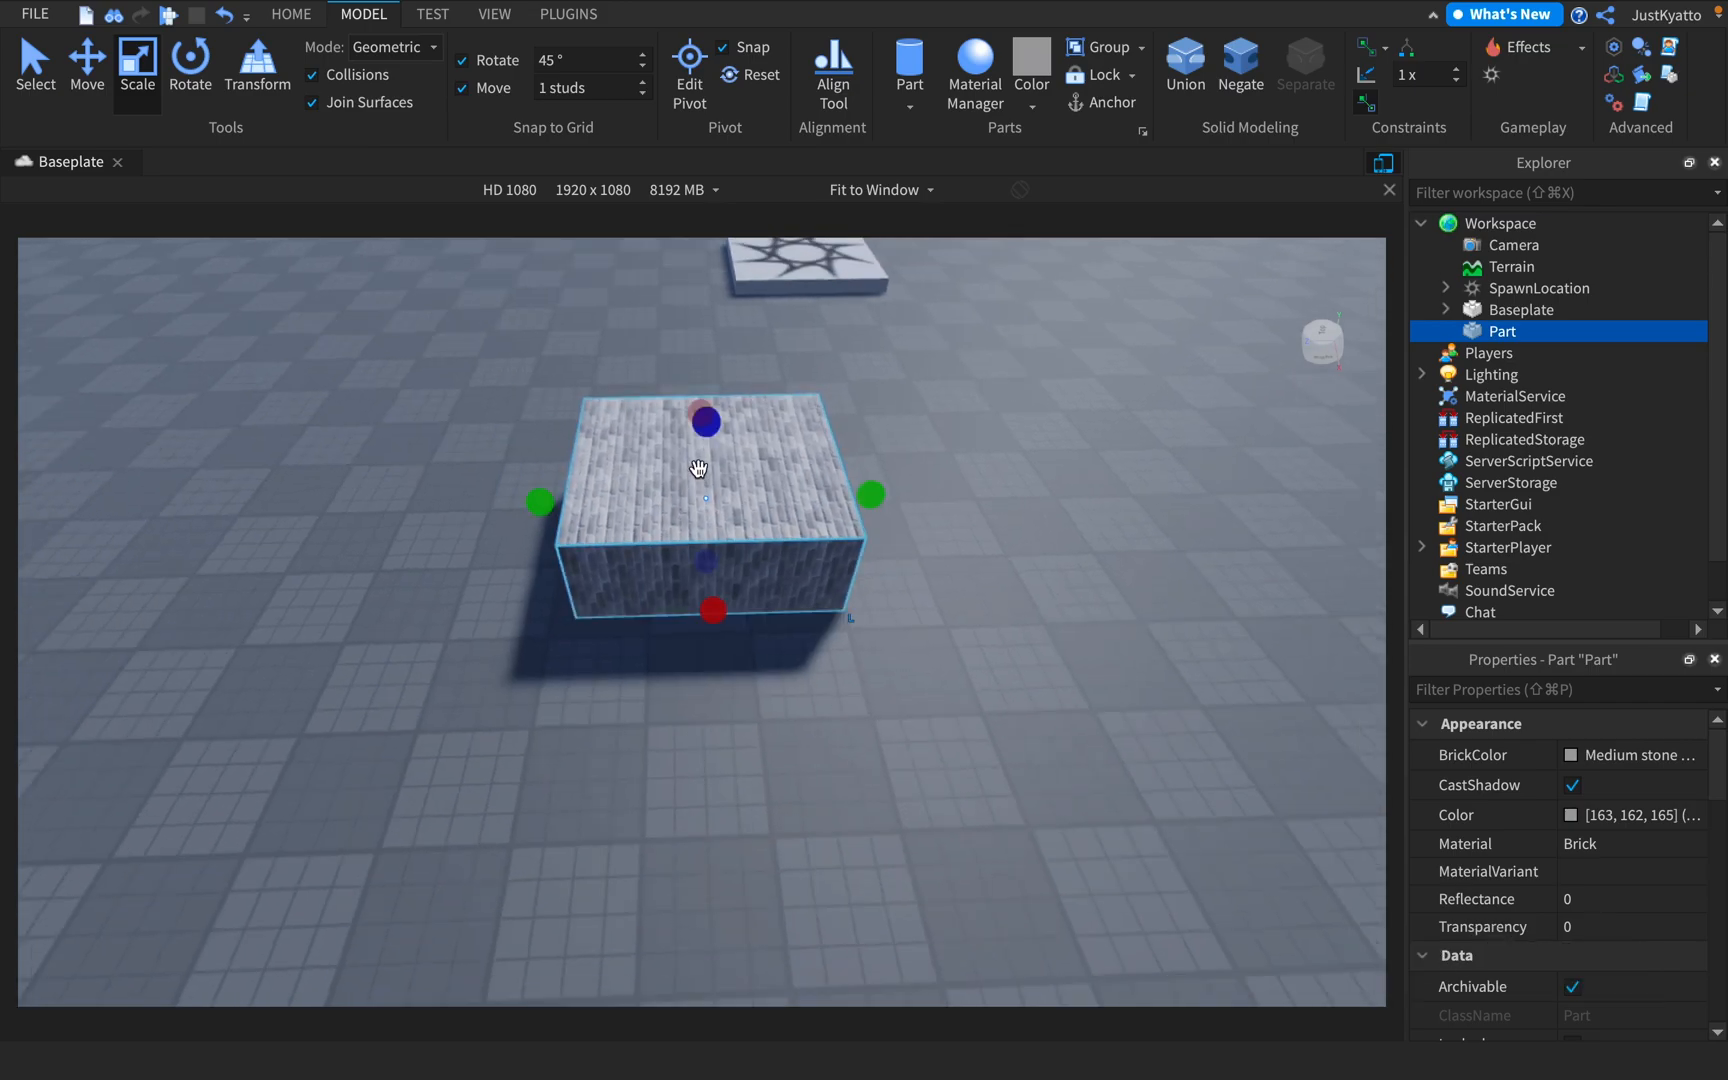
# Mirror-scale the block thinner along X and stretch it along Y into a long, low wall
pyautogui.scroll(-3, 720, 540)
pyautogui.moveTo(710, 608); pyautogui.dragTo(704, 500)
pyautogui.moveTo(747, 612); pyautogui.dragTo(747, 612, button='right')
pyautogui.scroll(-5, 709, 680)
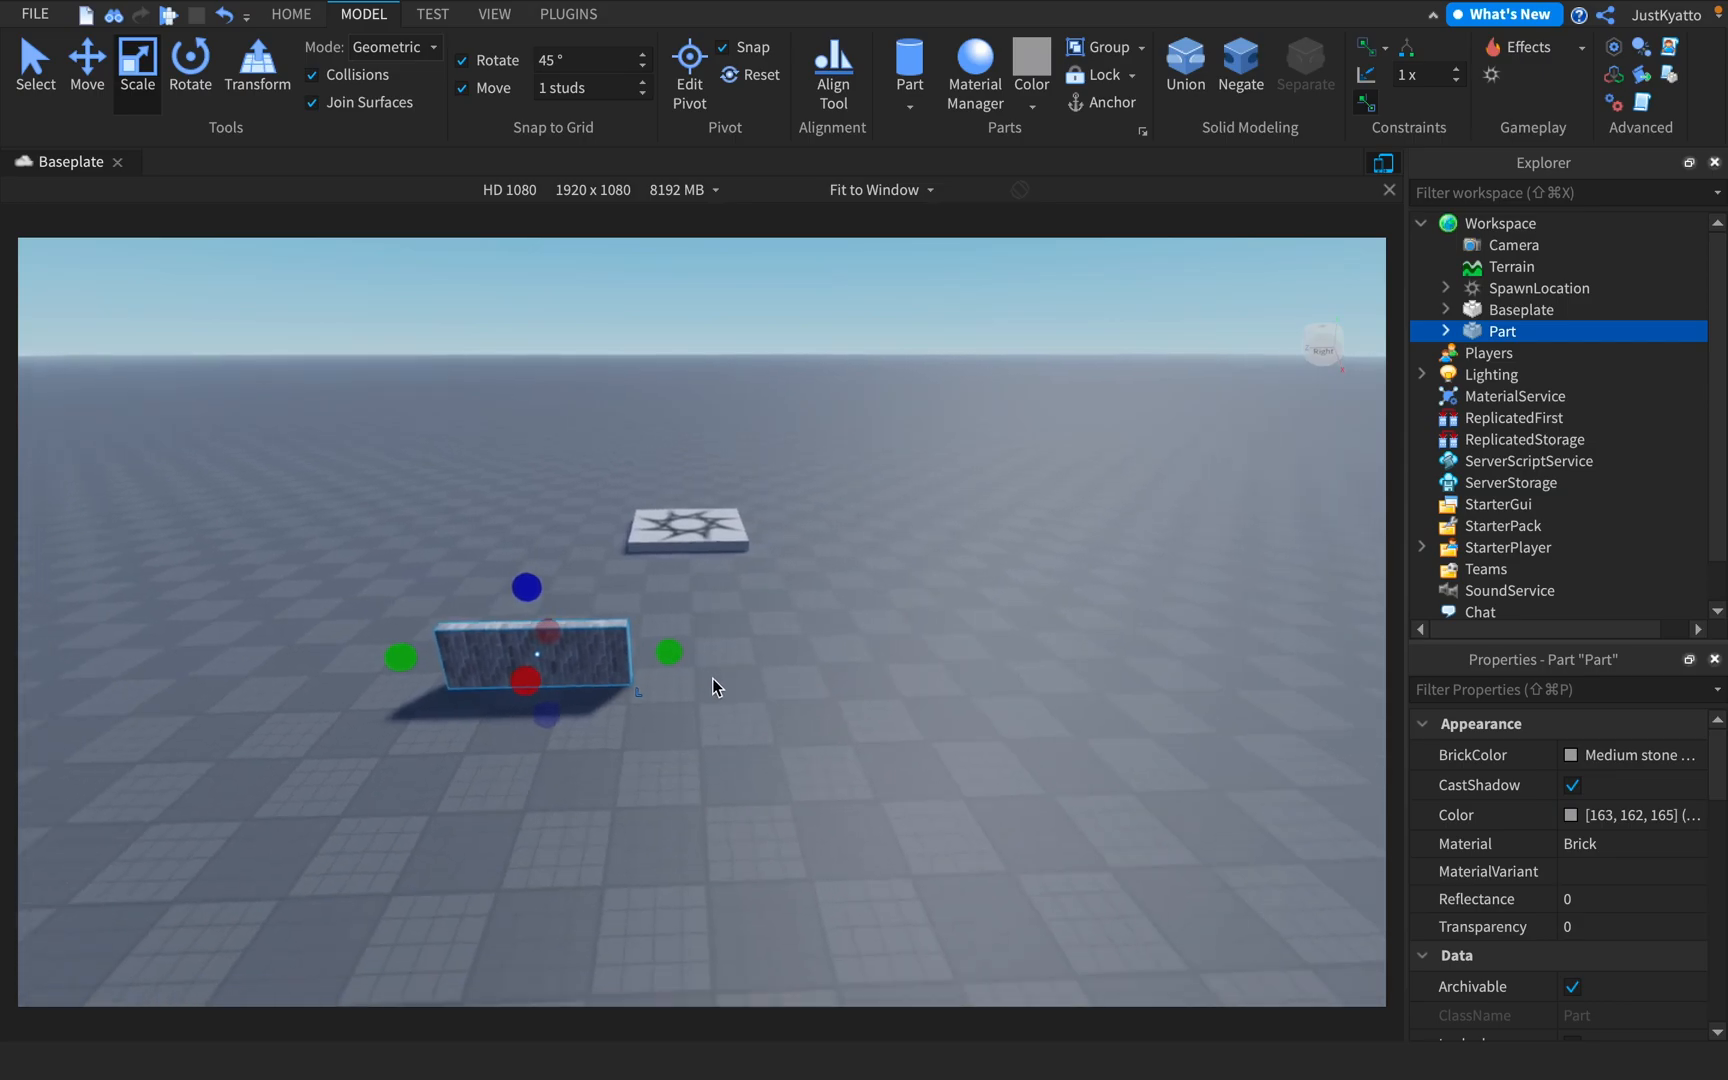
pyautogui.keyDown('super'); pyautogui.moveTo(710, 642); pyautogui.dragTo(1077, 644); pyautogui.keyUp('super')
pyautogui.moveTo(1077, 644); pyautogui.dragTo(1075, 643, button='right')
pyautogui.scroll(-2, 1060, 640)
# Try to mirror-scale the wall's height along the Z axis, and activate the Move tool
pyautogui.moveTo(806, 597); pyautogui.dragTo(826, 573)
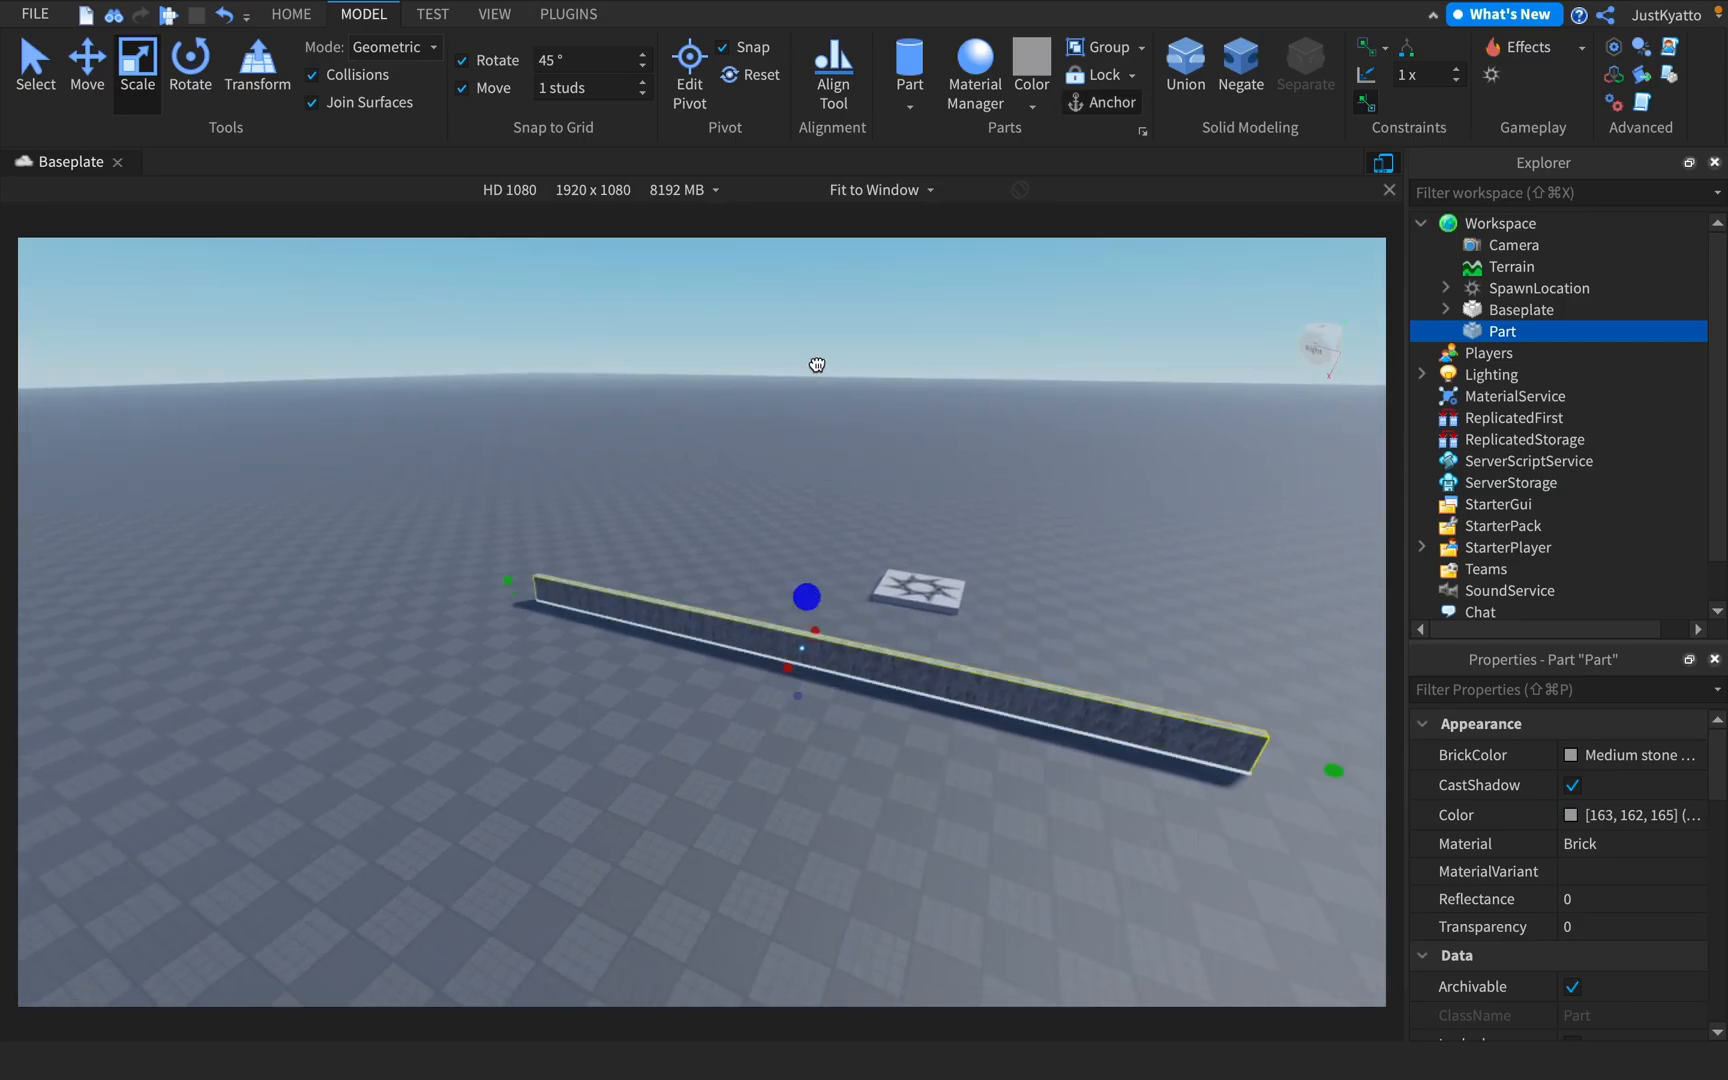
pyautogui.moveTo(816, 361); pyautogui.dragTo(844, 533)
pyautogui.click(93, 90)
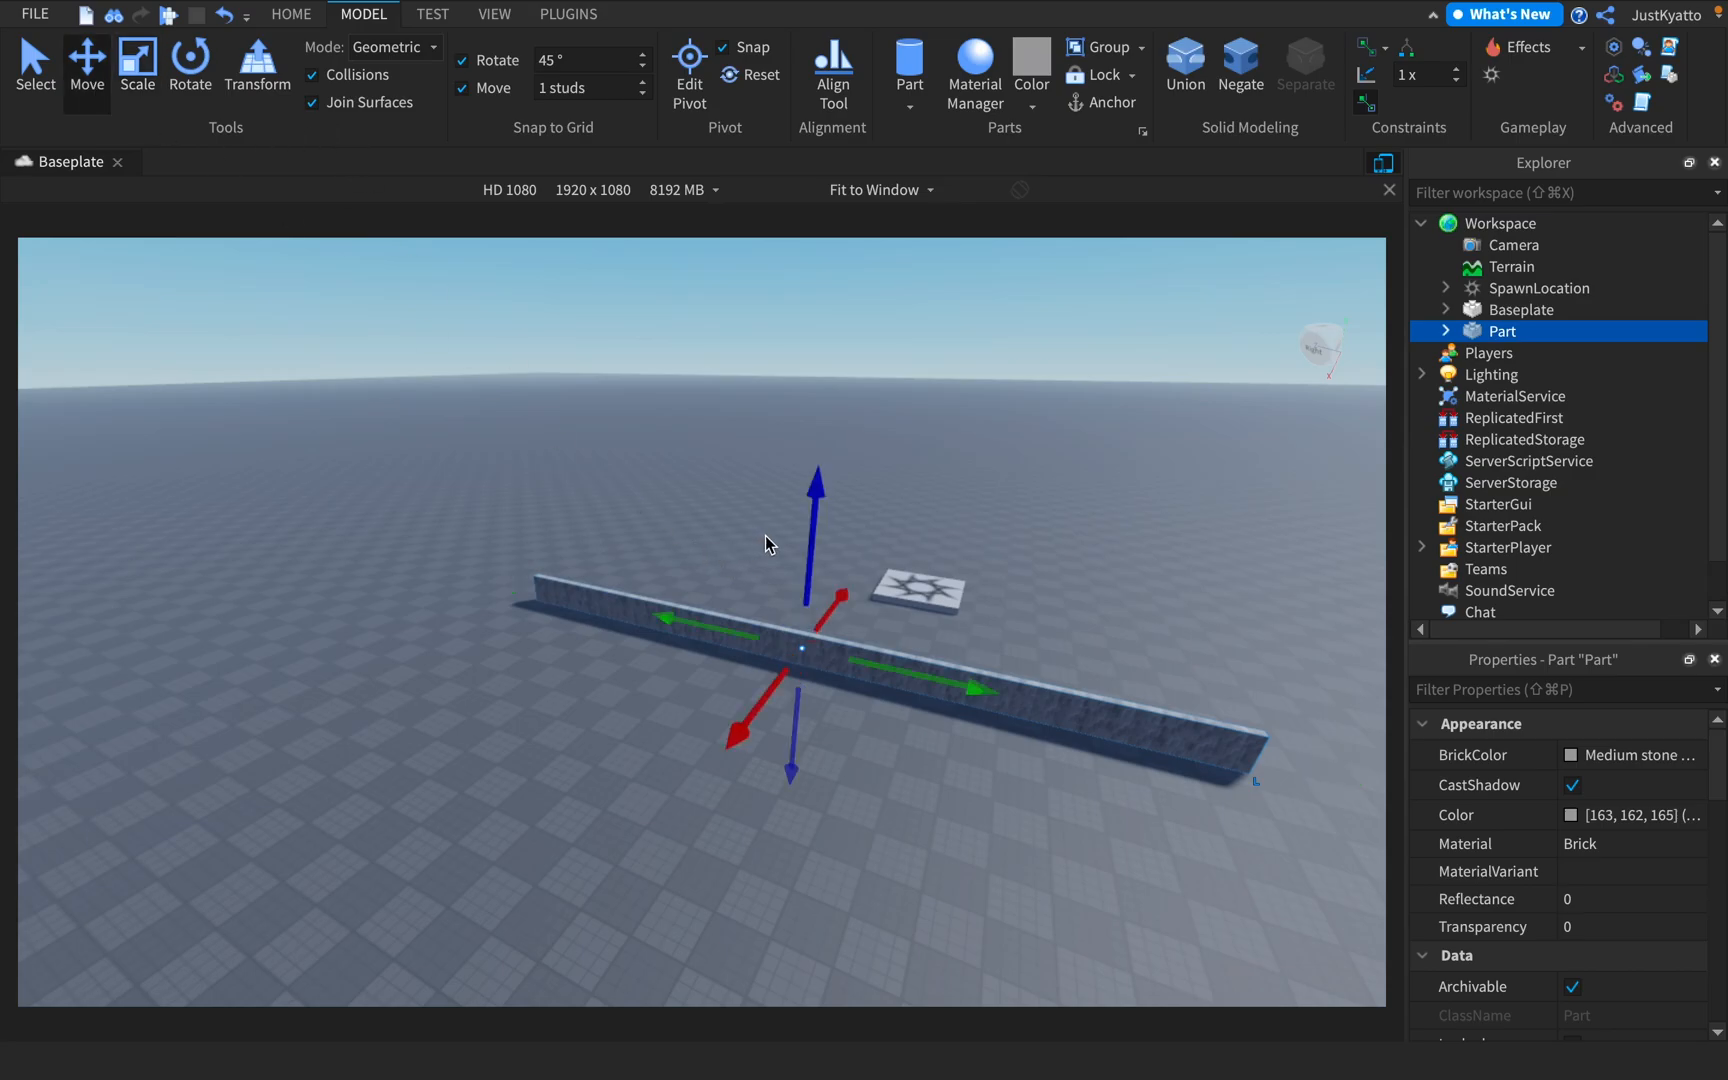
# Scale the low brick wall upward along the Z axis into a tall wall
pyautogui.click(802, 514)
pyautogui.click(792, 648)
pyautogui.moveTo(806, 571); pyautogui.dragTo(865, 291)
pyautogui.click(148, 62)
pyautogui.moveTo(847, 652); pyautogui.dragTo(852, 610, button='right')
pyautogui.click(872, 460)
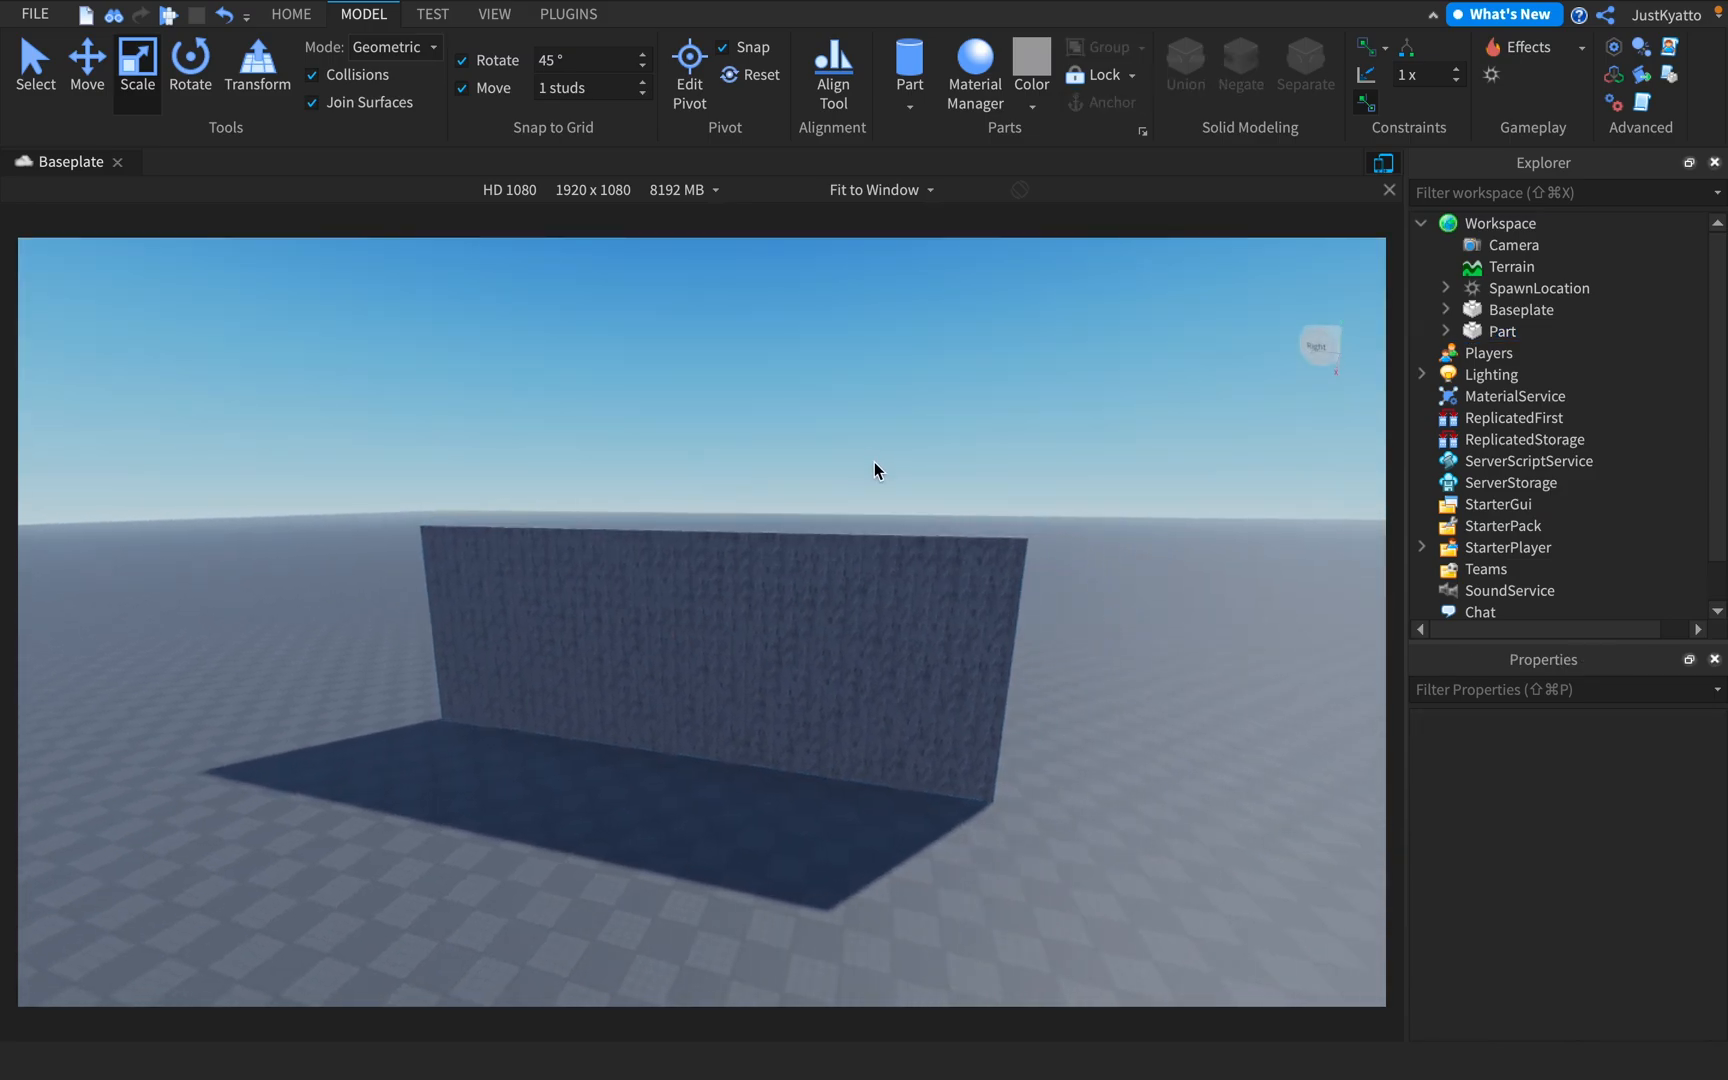
pyautogui.press('w')
pyautogui.click(767, 725)
pyautogui.moveTo(767, 725); pyautogui.dragTo(764, 727, button='right')
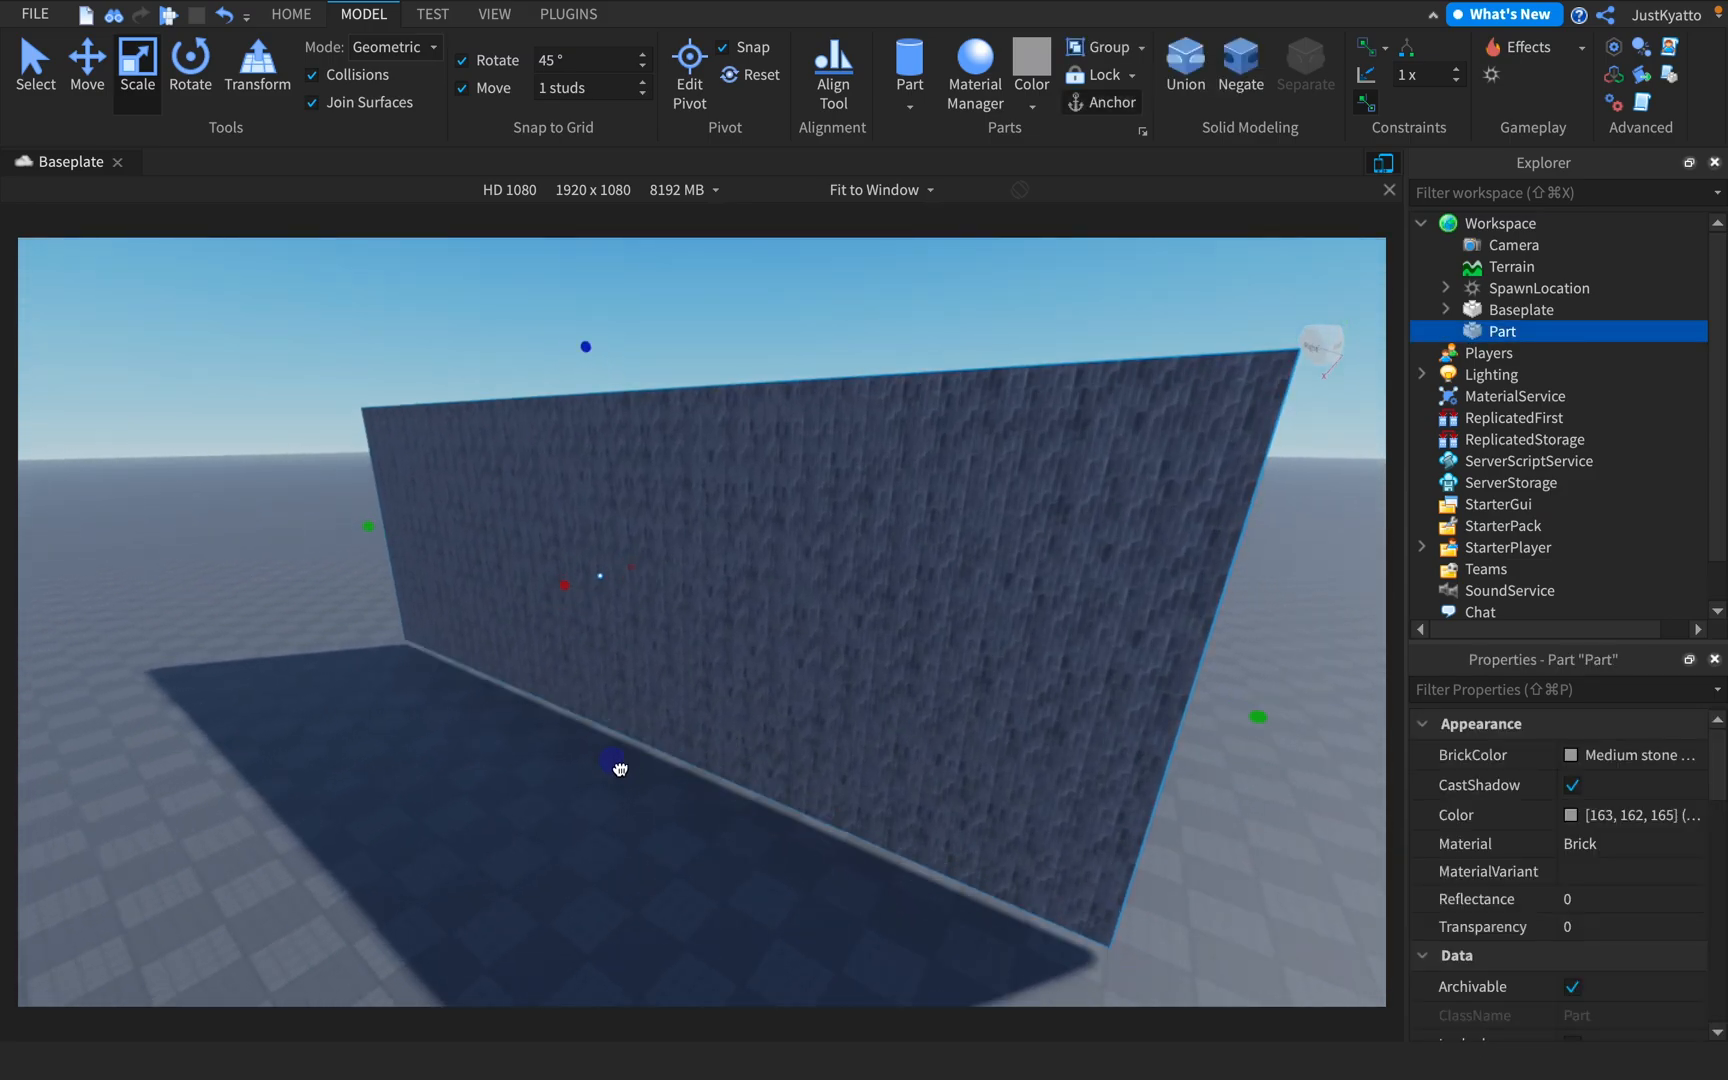
# Extend the brick wall's height further along Z and activate the Move tool
pyautogui.moveTo(582, 342); pyautogui.dragTo(588, 317)
pyautogui.press('d')
pyautogui.moveTo(960, 727); pyautogui.dragTo(959, 724, button='right')
pyautogui.press('d')
pyautogui.click(1050, 625)
pyautogui.moveTo(1050, 625); pyautogui.dragTo(1044, 624, button='right')
pyautogui.press('s')
pyautogui.click(596, 481)
pyautogui.moveTo(838, 495); pyautogui.dragTo(817, 489, button='right')
pyautogui.press('s')
pyautogui.moveTo(809, 372); pyautogui.dragTo(842, 342)
pyautogui.moveTo(900, 510); pyautogui.dragTo(902, 510, button='right')
pyautogui.moveTo(1120, 552); pyautogui.dragTo(1095, 792)
pyautogui.moveTo(1095, 790); pyautogui.dragTo(1089, 790, button='right')
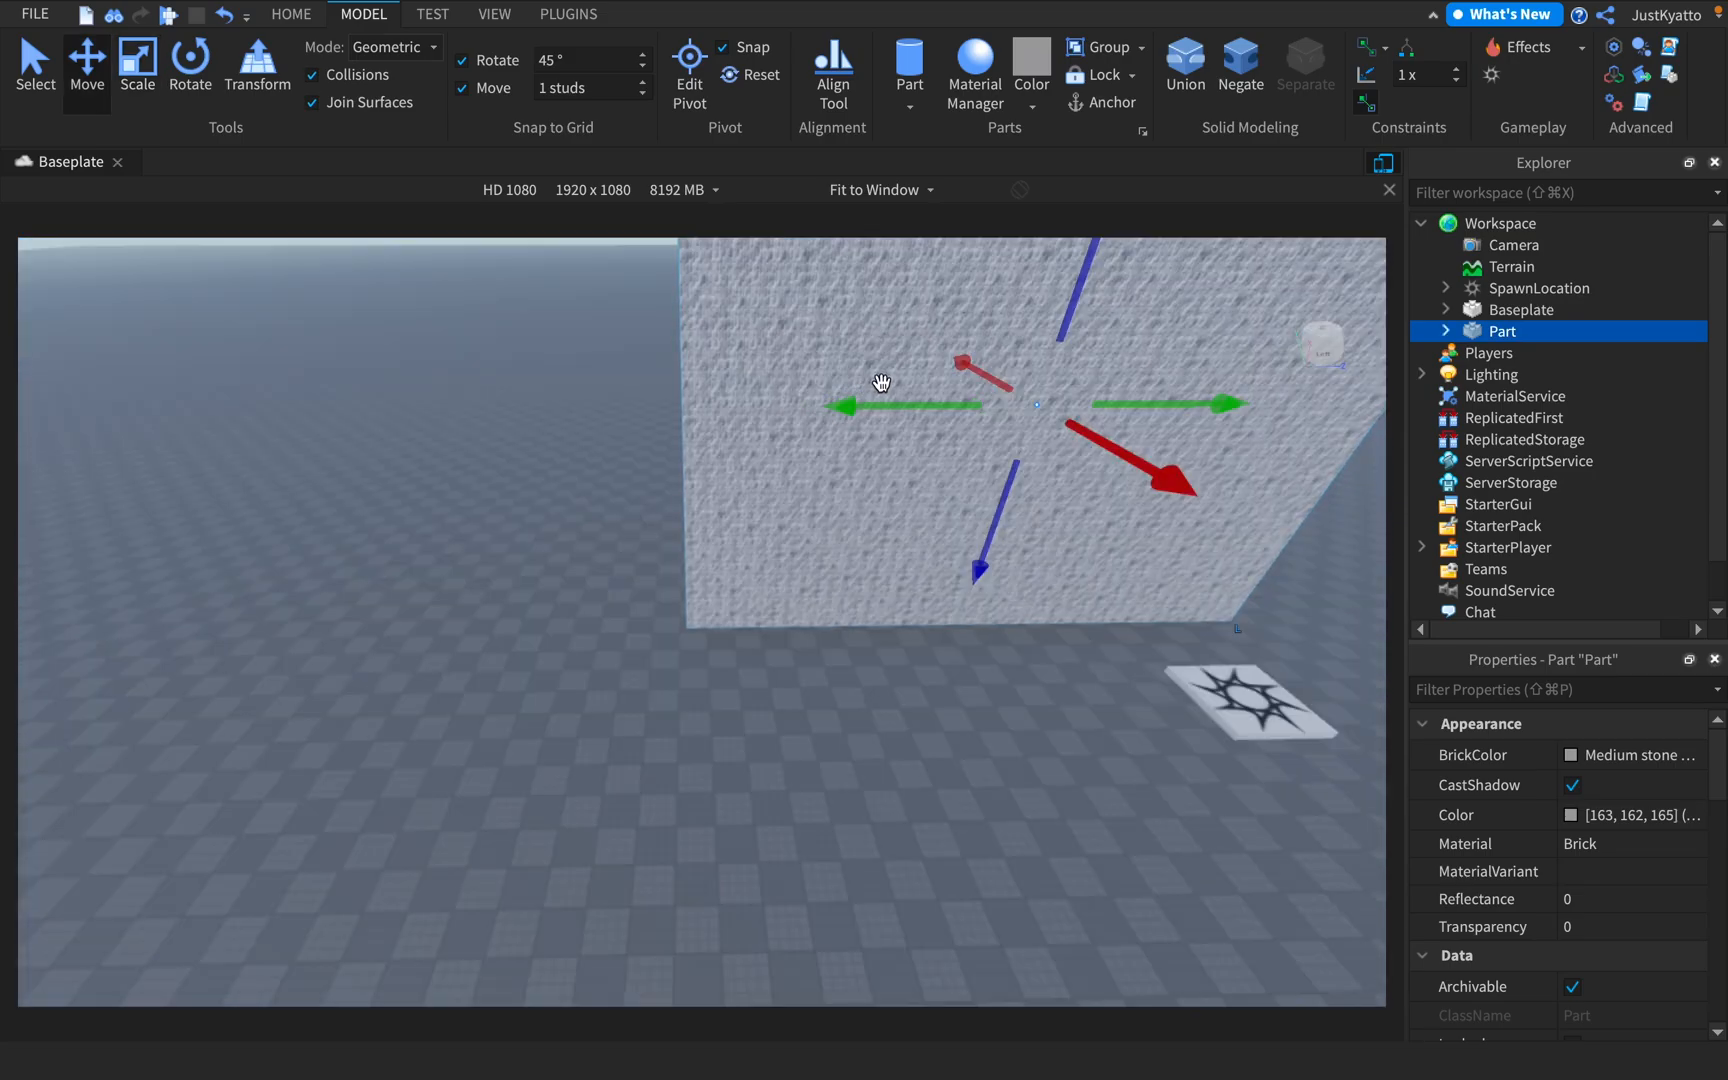
# Insert a new Part object directly into Workspace from the Explorer
pyautogui.moveTo(1551, 226)
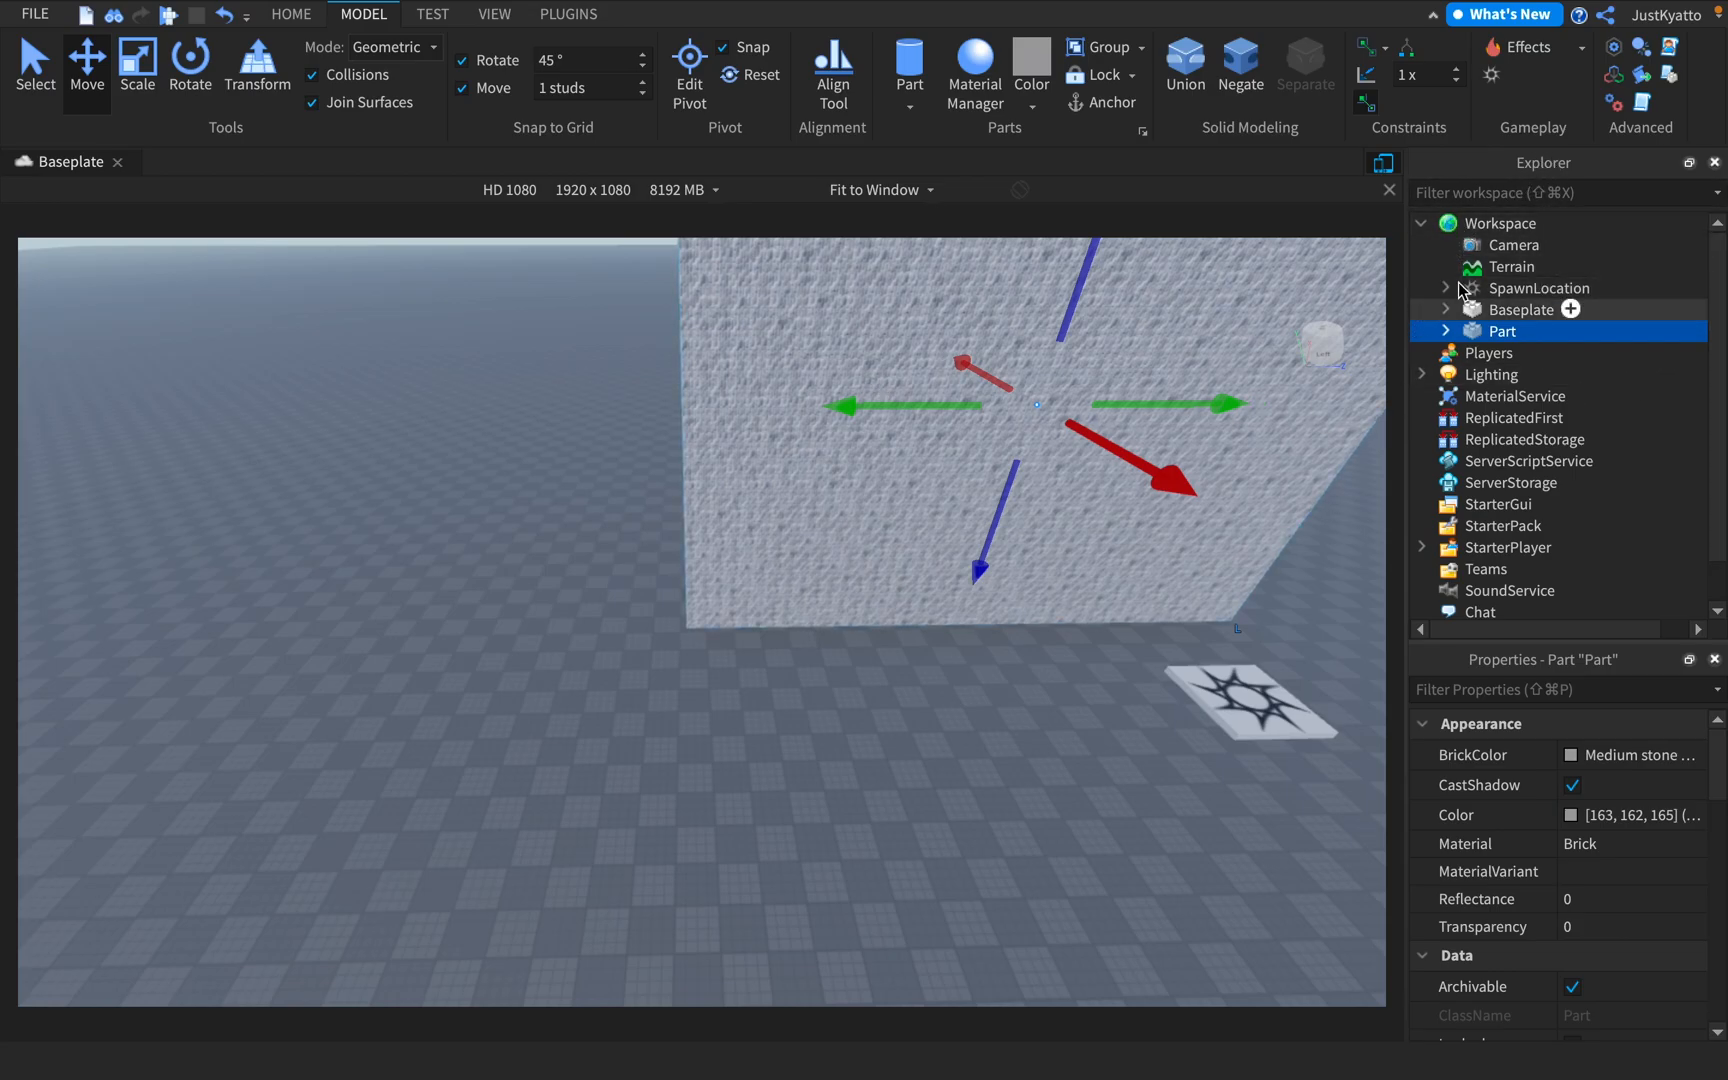
pyautogui.click(1500, 223)
pyautogui.click(1556, 224)
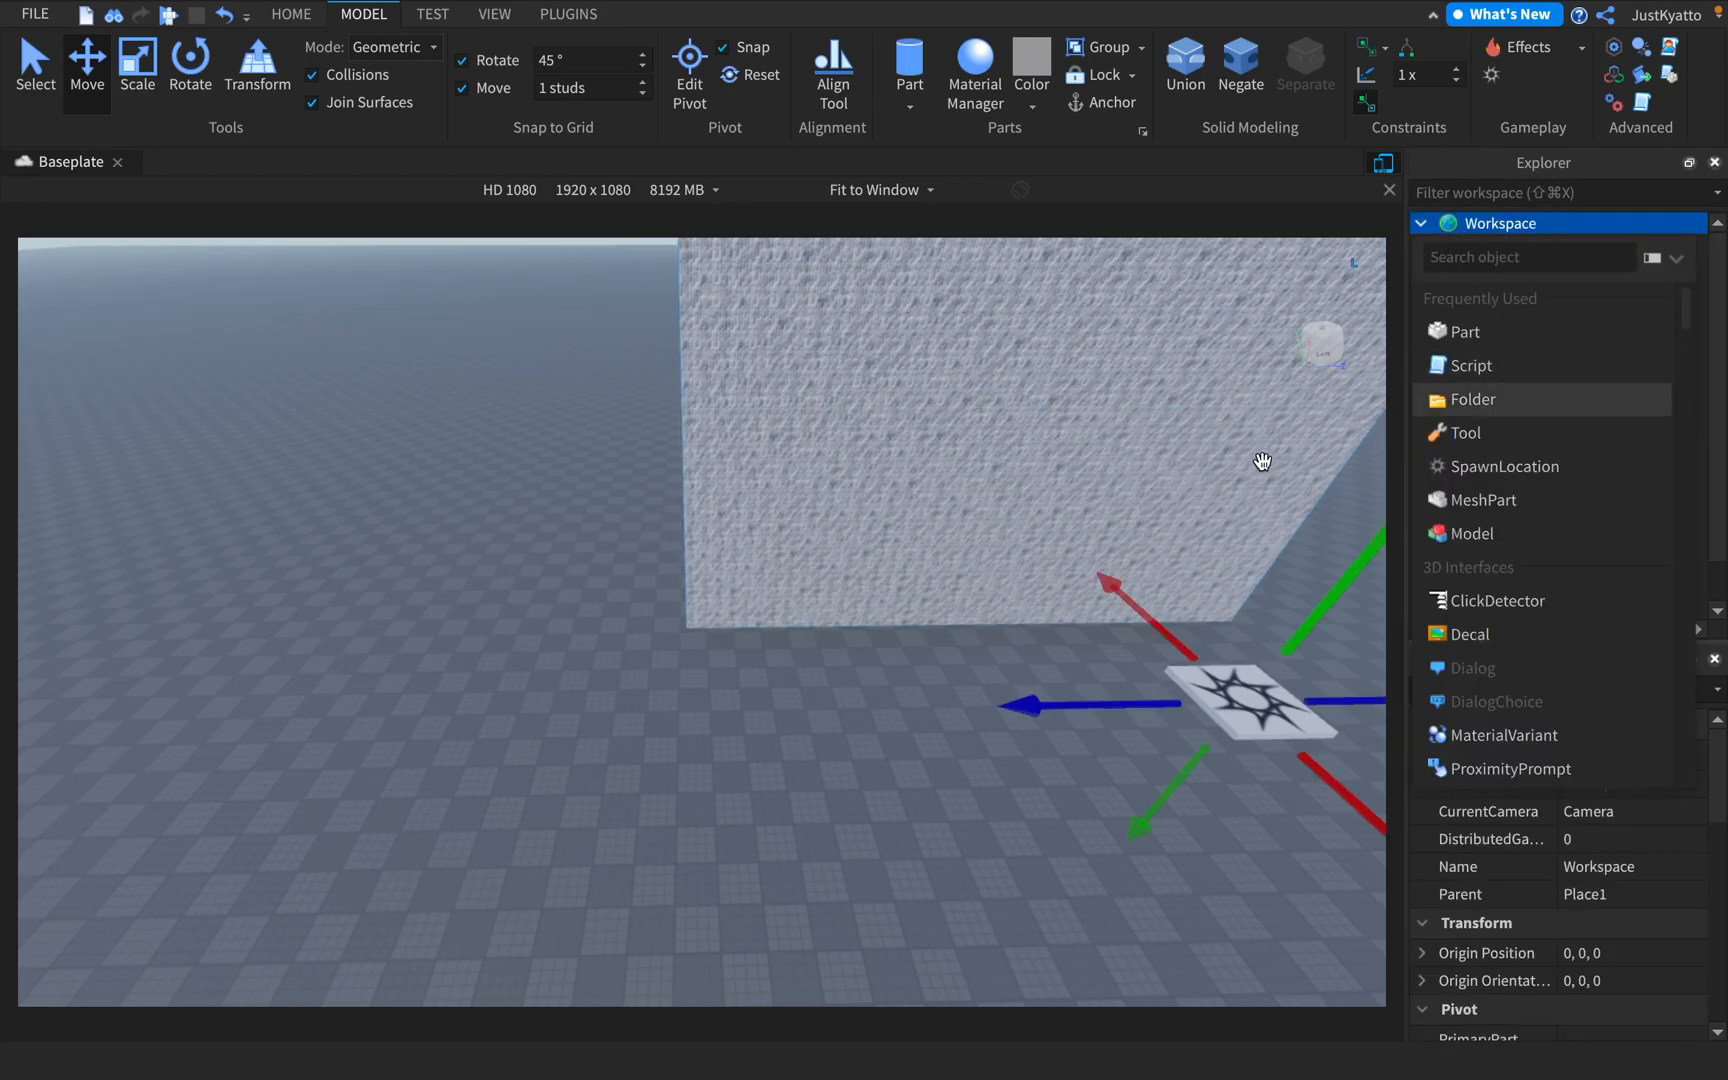
pyautogui.moveTo(767, 508); pyautogui.dragTo(764, 528, button='right')
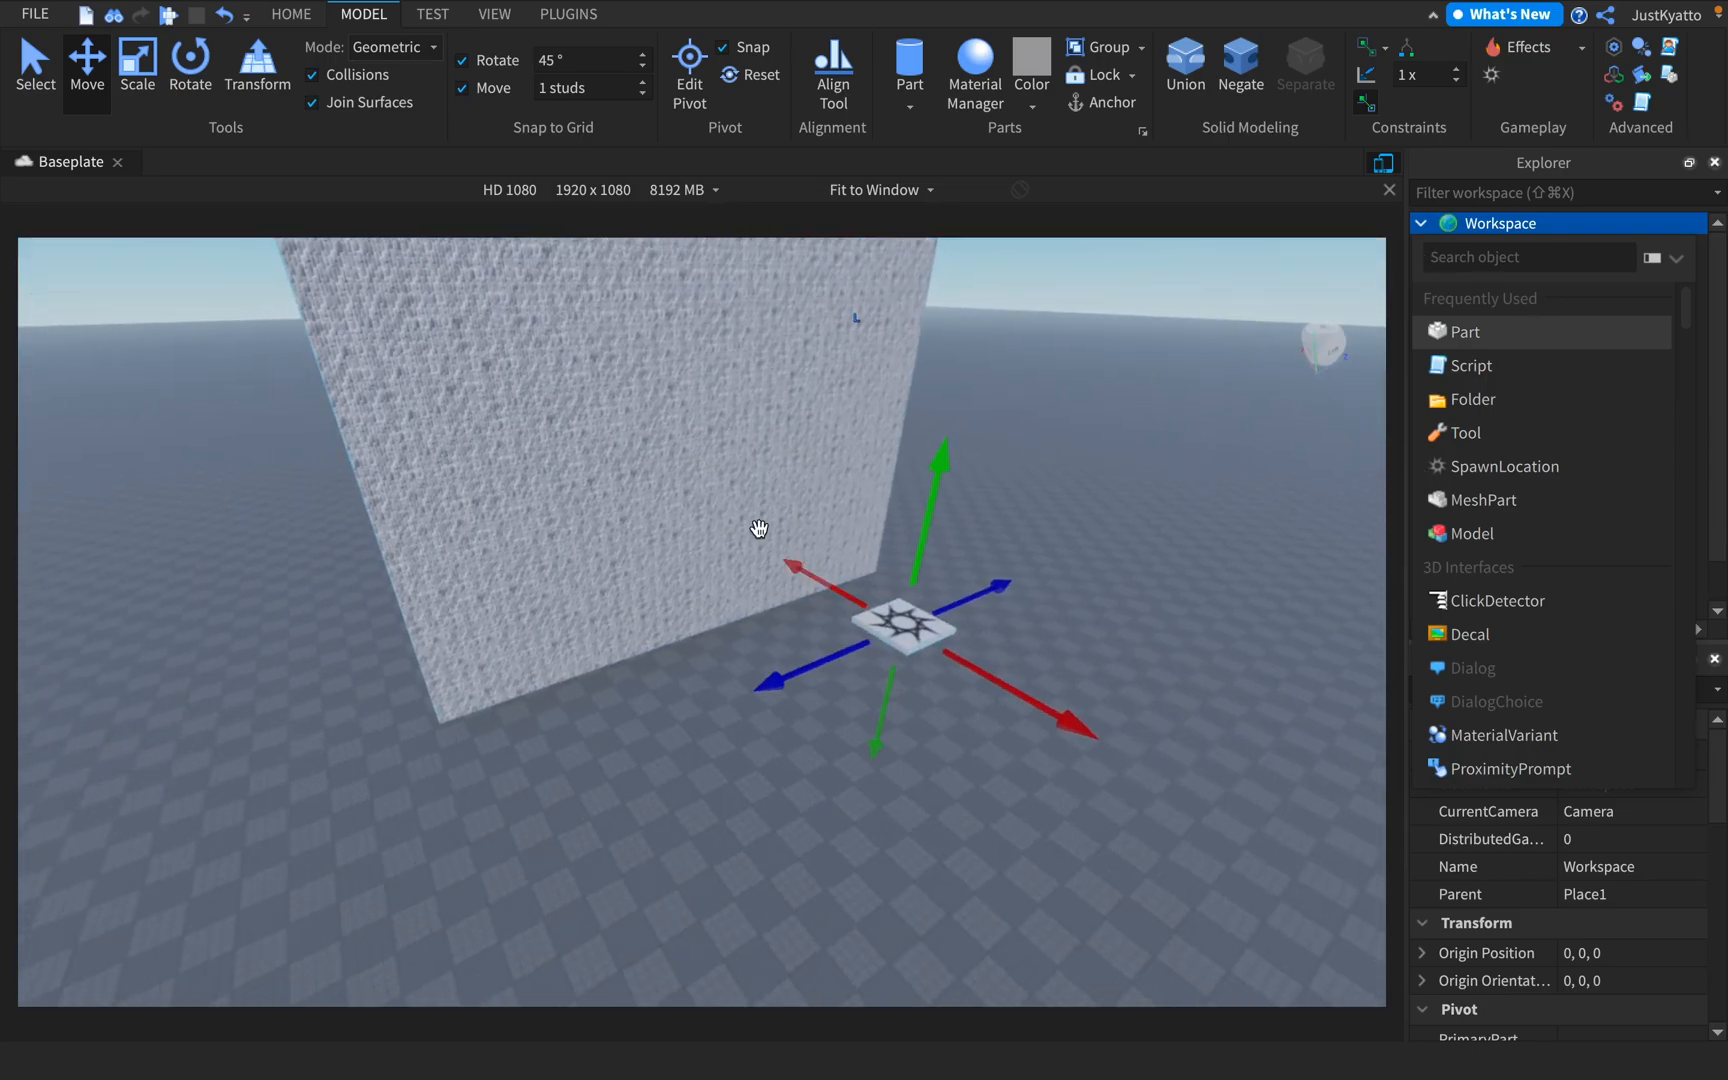
pyautogui.click(1476, 343)
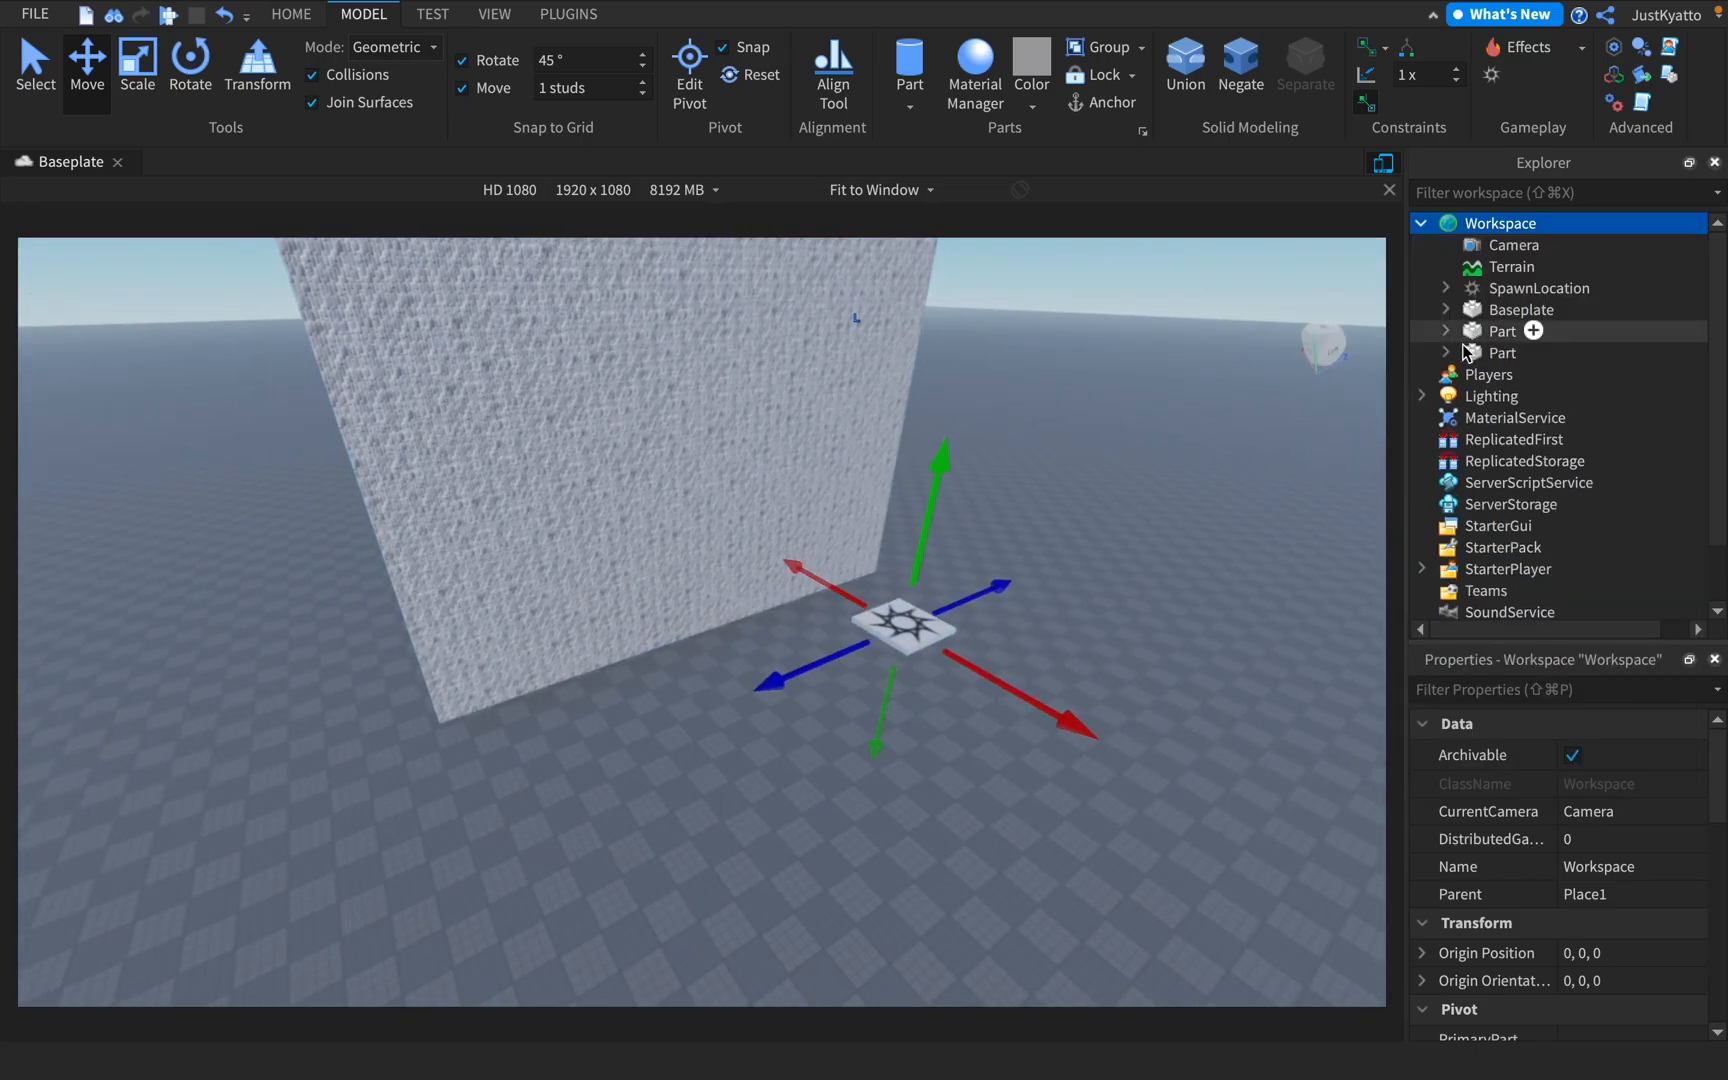
# Select the newly inserted part in the Explorer and inspect where it sits on the baseplate
pyautogui.click(1503, 352)
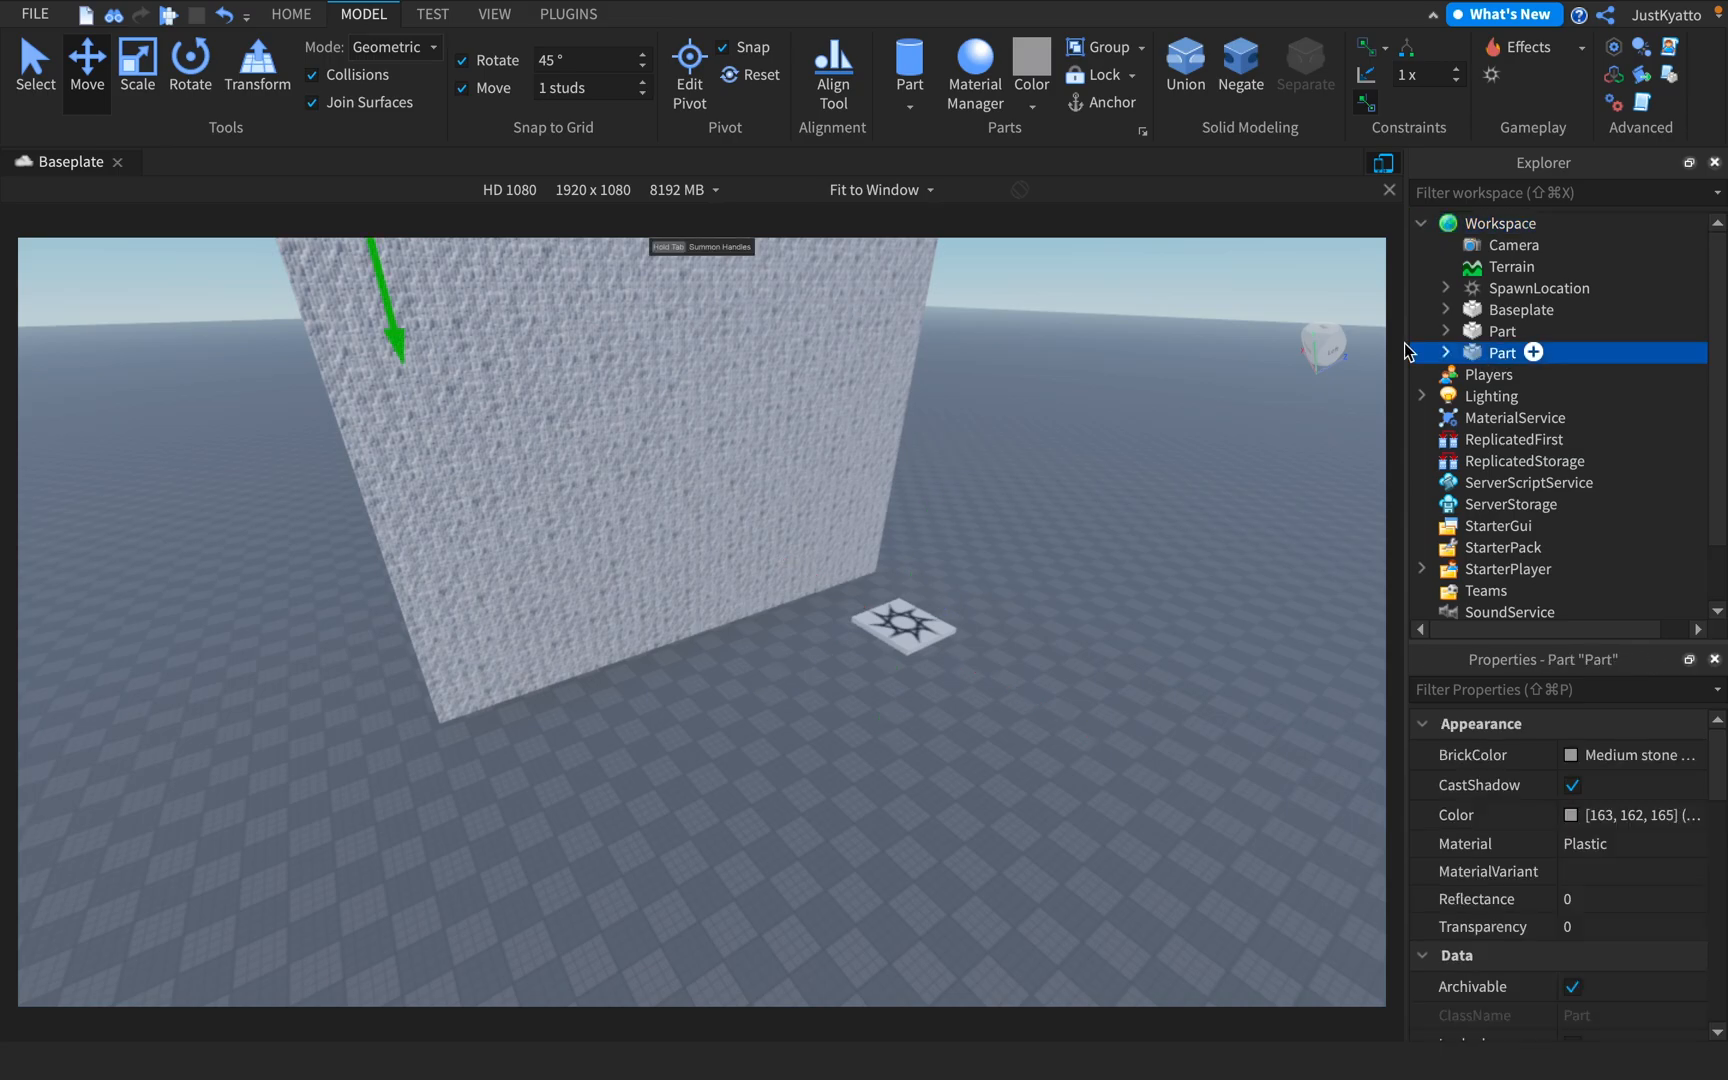
pyautogui.press('f')
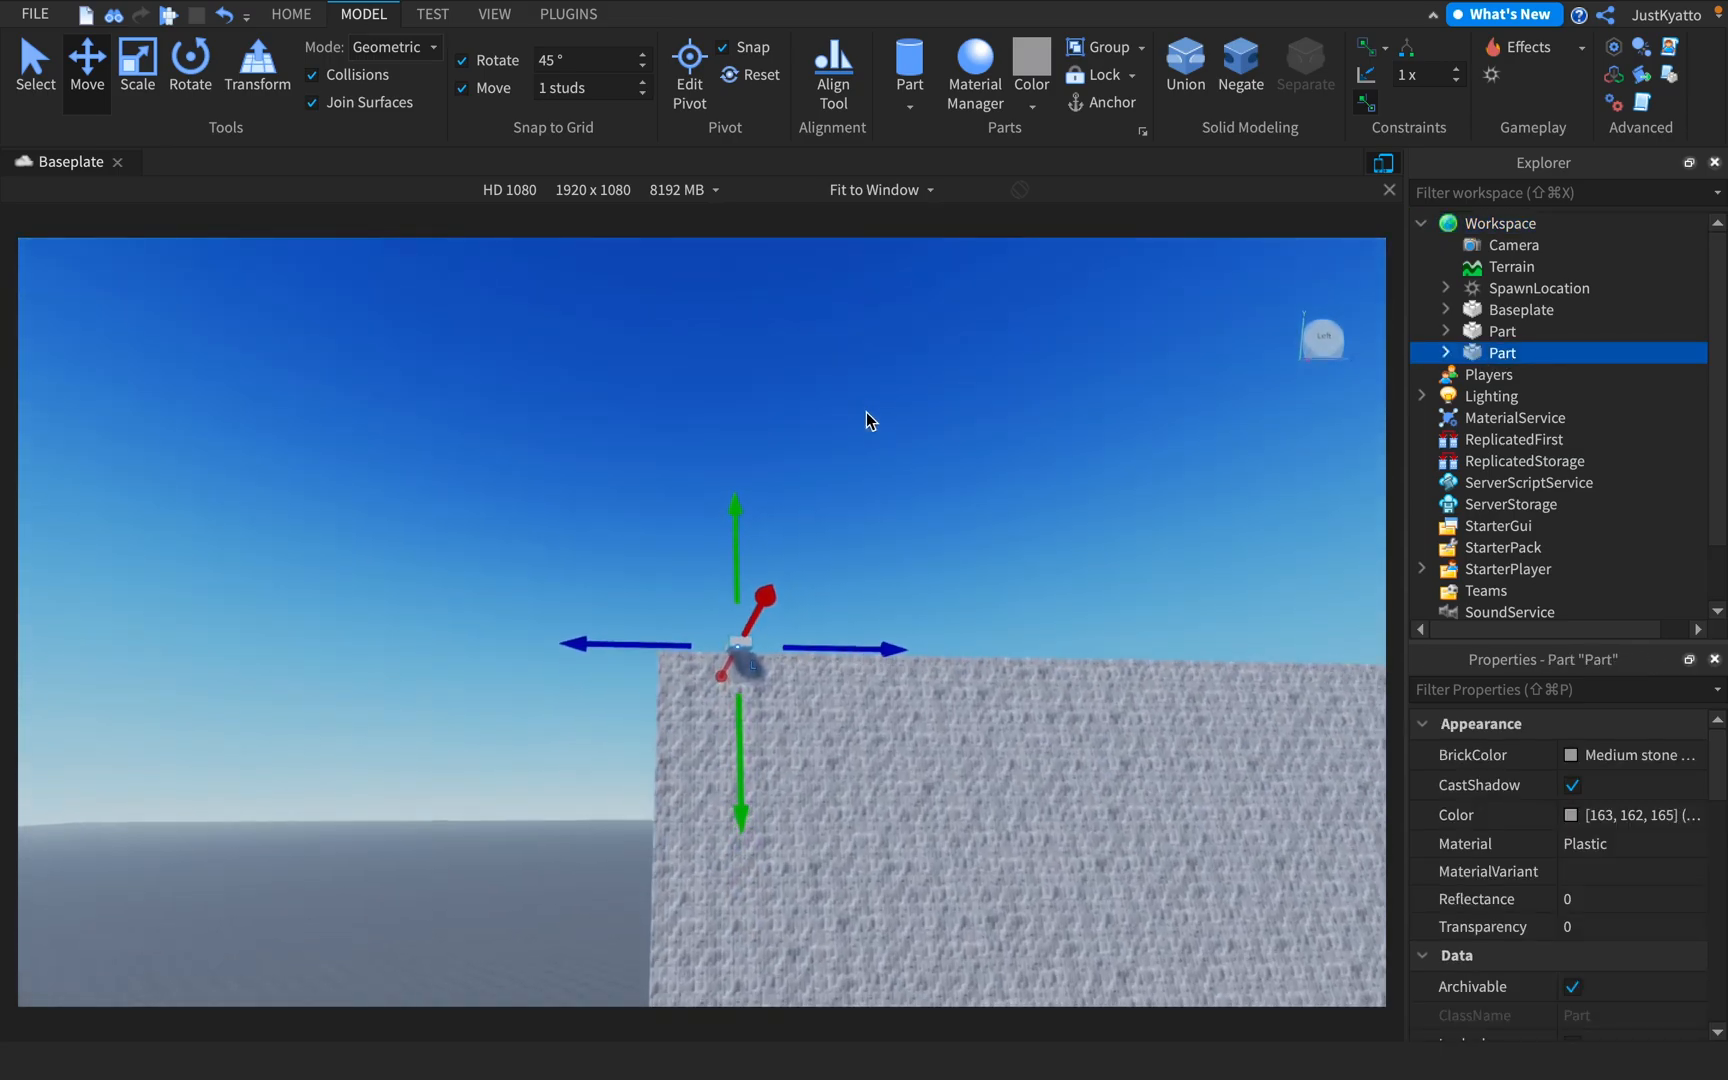
pyautogui.press('w')
pyautogui.moveTo(865, 412); pyautogui.dragTo(866, 414, button='right')
pyautogui.moveTo(727, 479); pyautogui.dragTo(648, 687)
pyautogui.press('w')
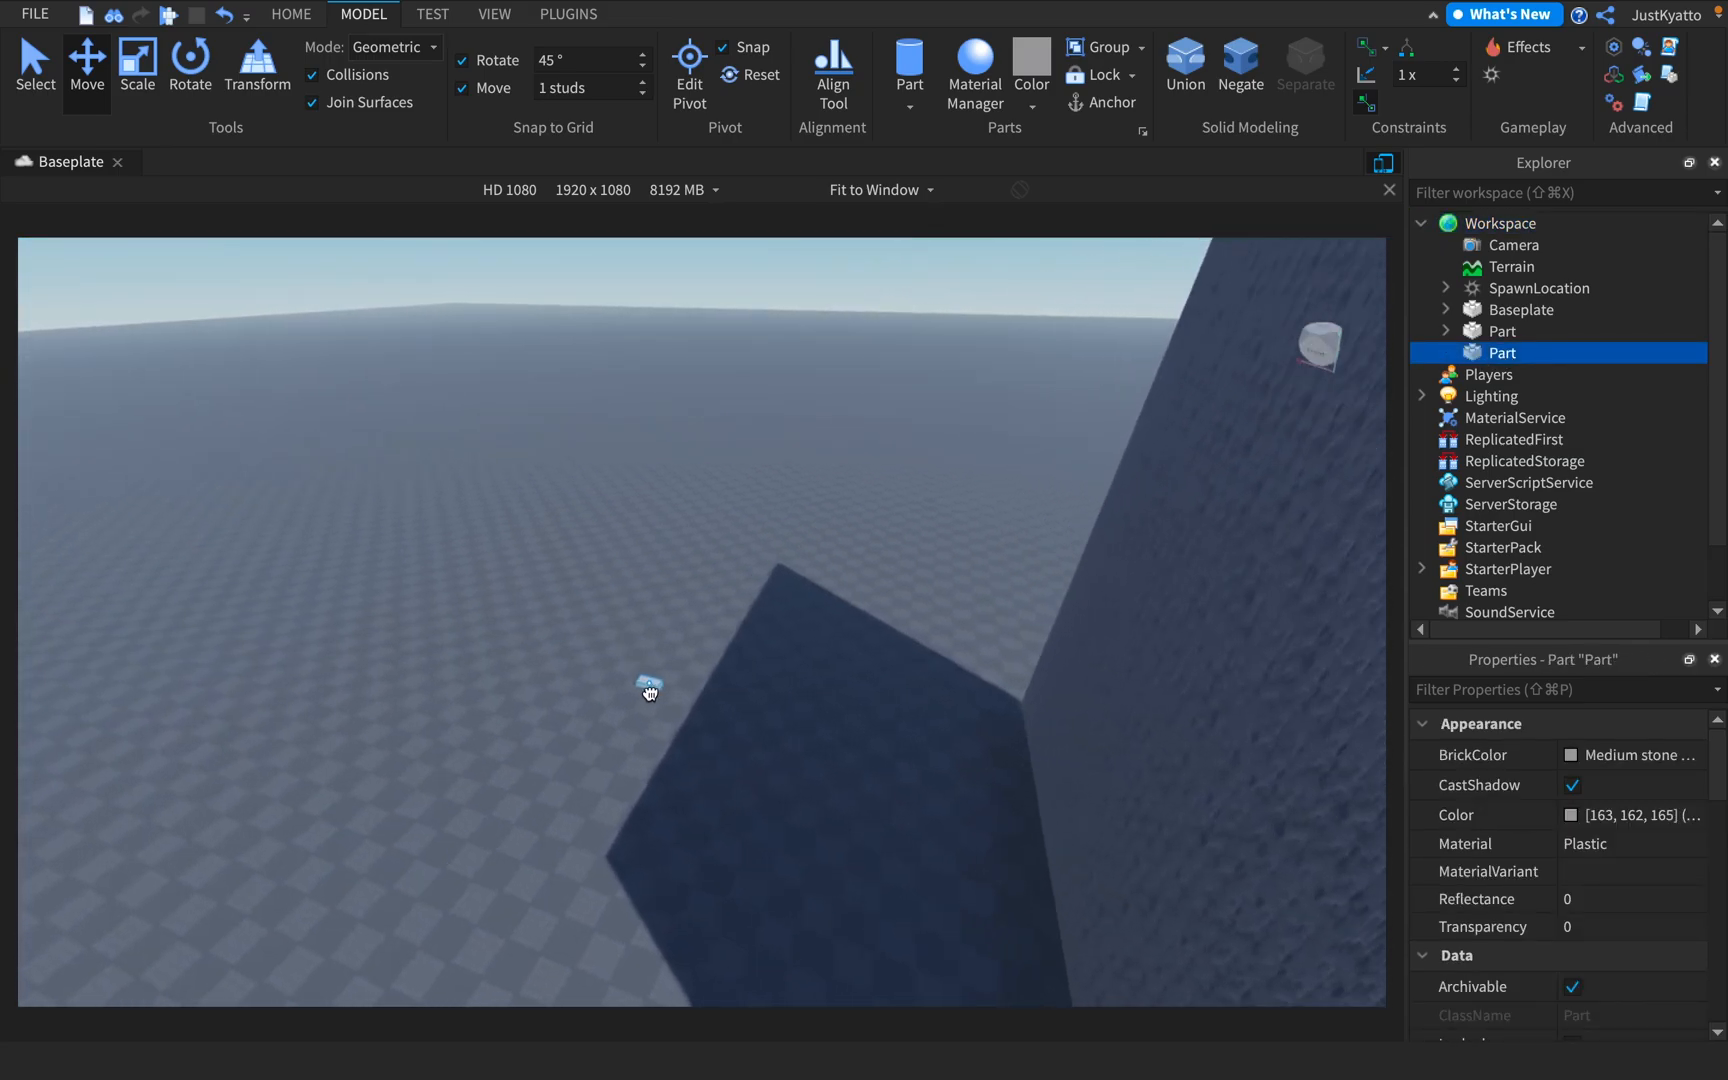
pyautogui.moveTo(738, 578); pyautogui.dragTo(737, 579, button='right')
pyautogui.press('a')
# Examine the options for inserting parts and other objects into Workspace, including Insert Part and Insert Object
pyautogui.click(1522, 228)
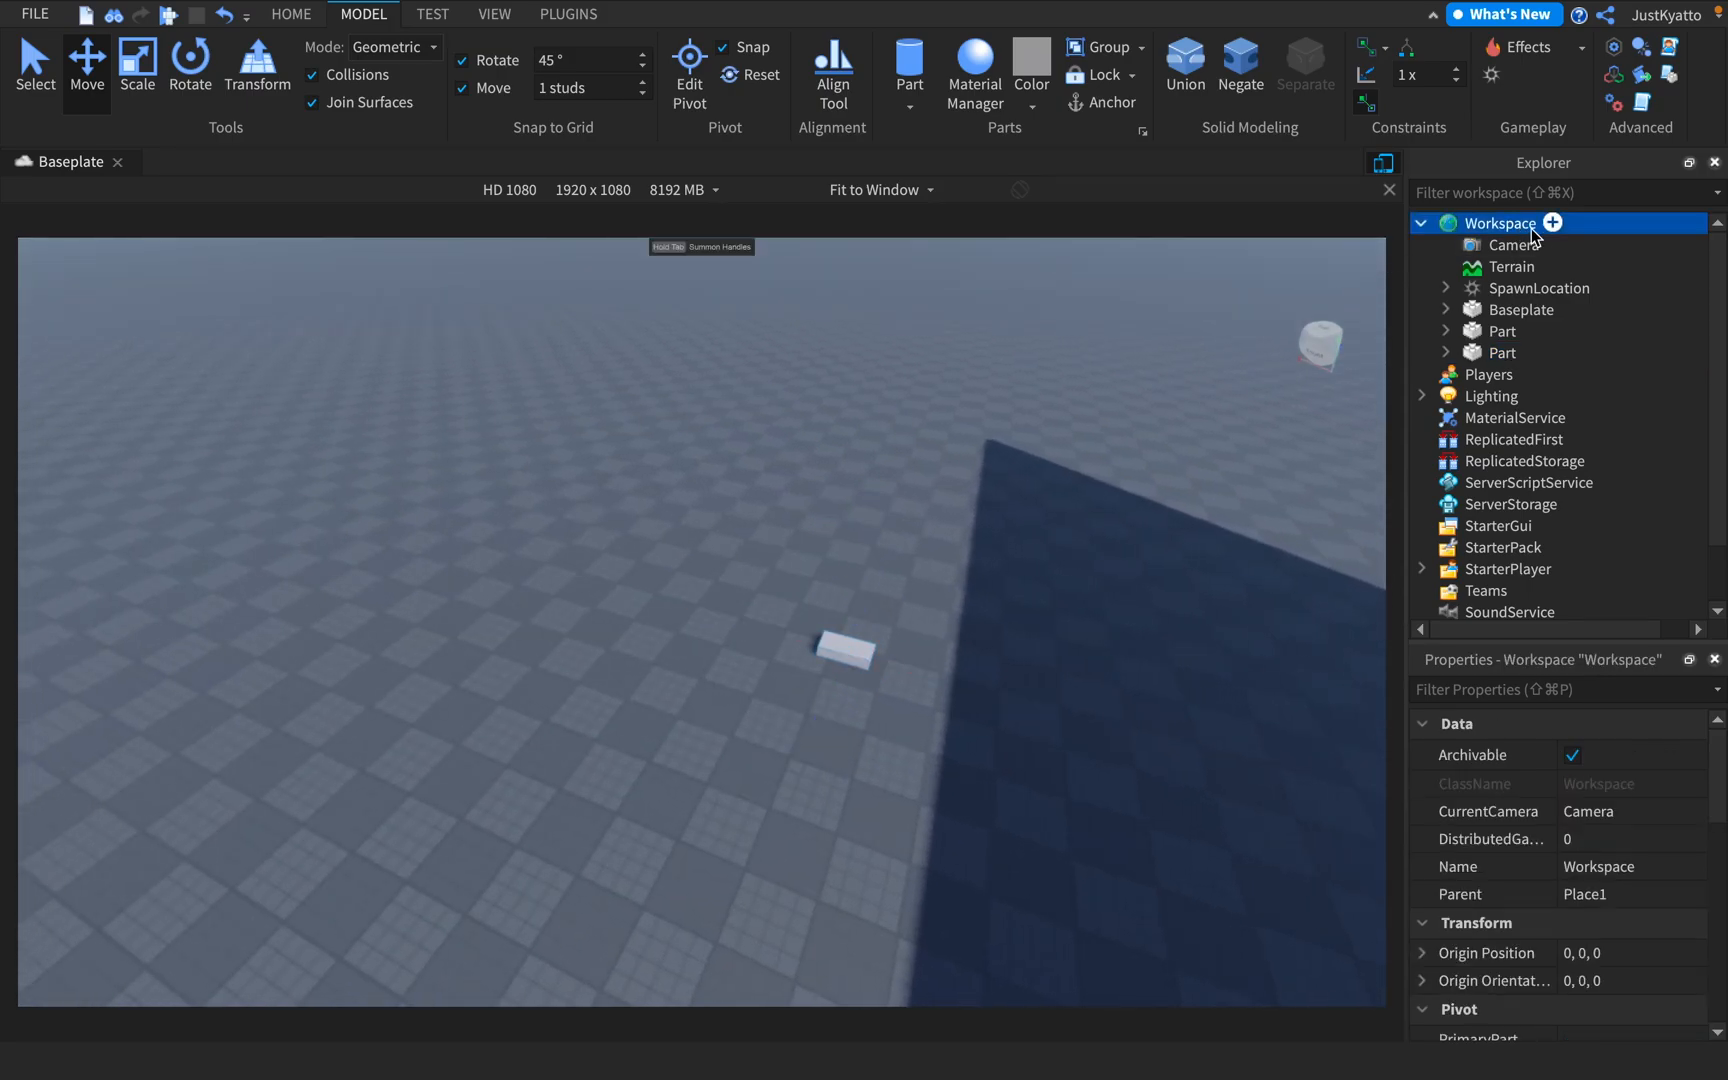
pyautogui.rightClick(1467, 227)
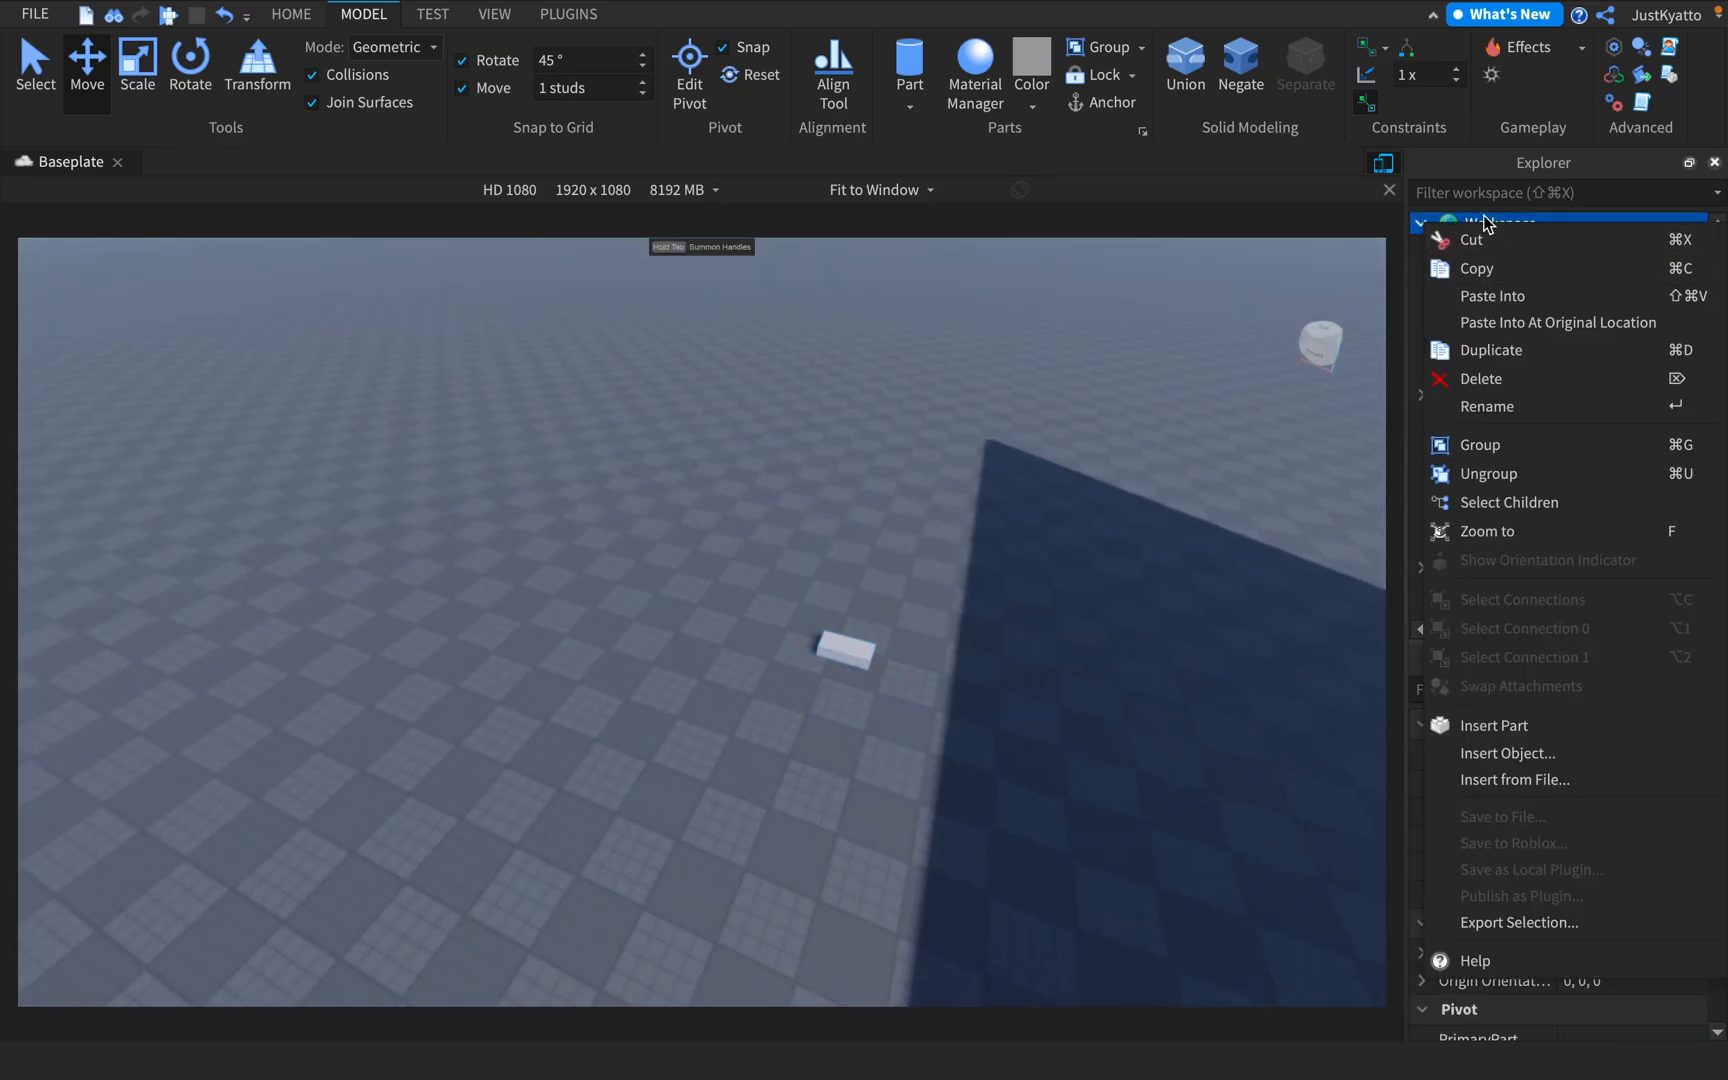
pyautogui.click(1552, 222)
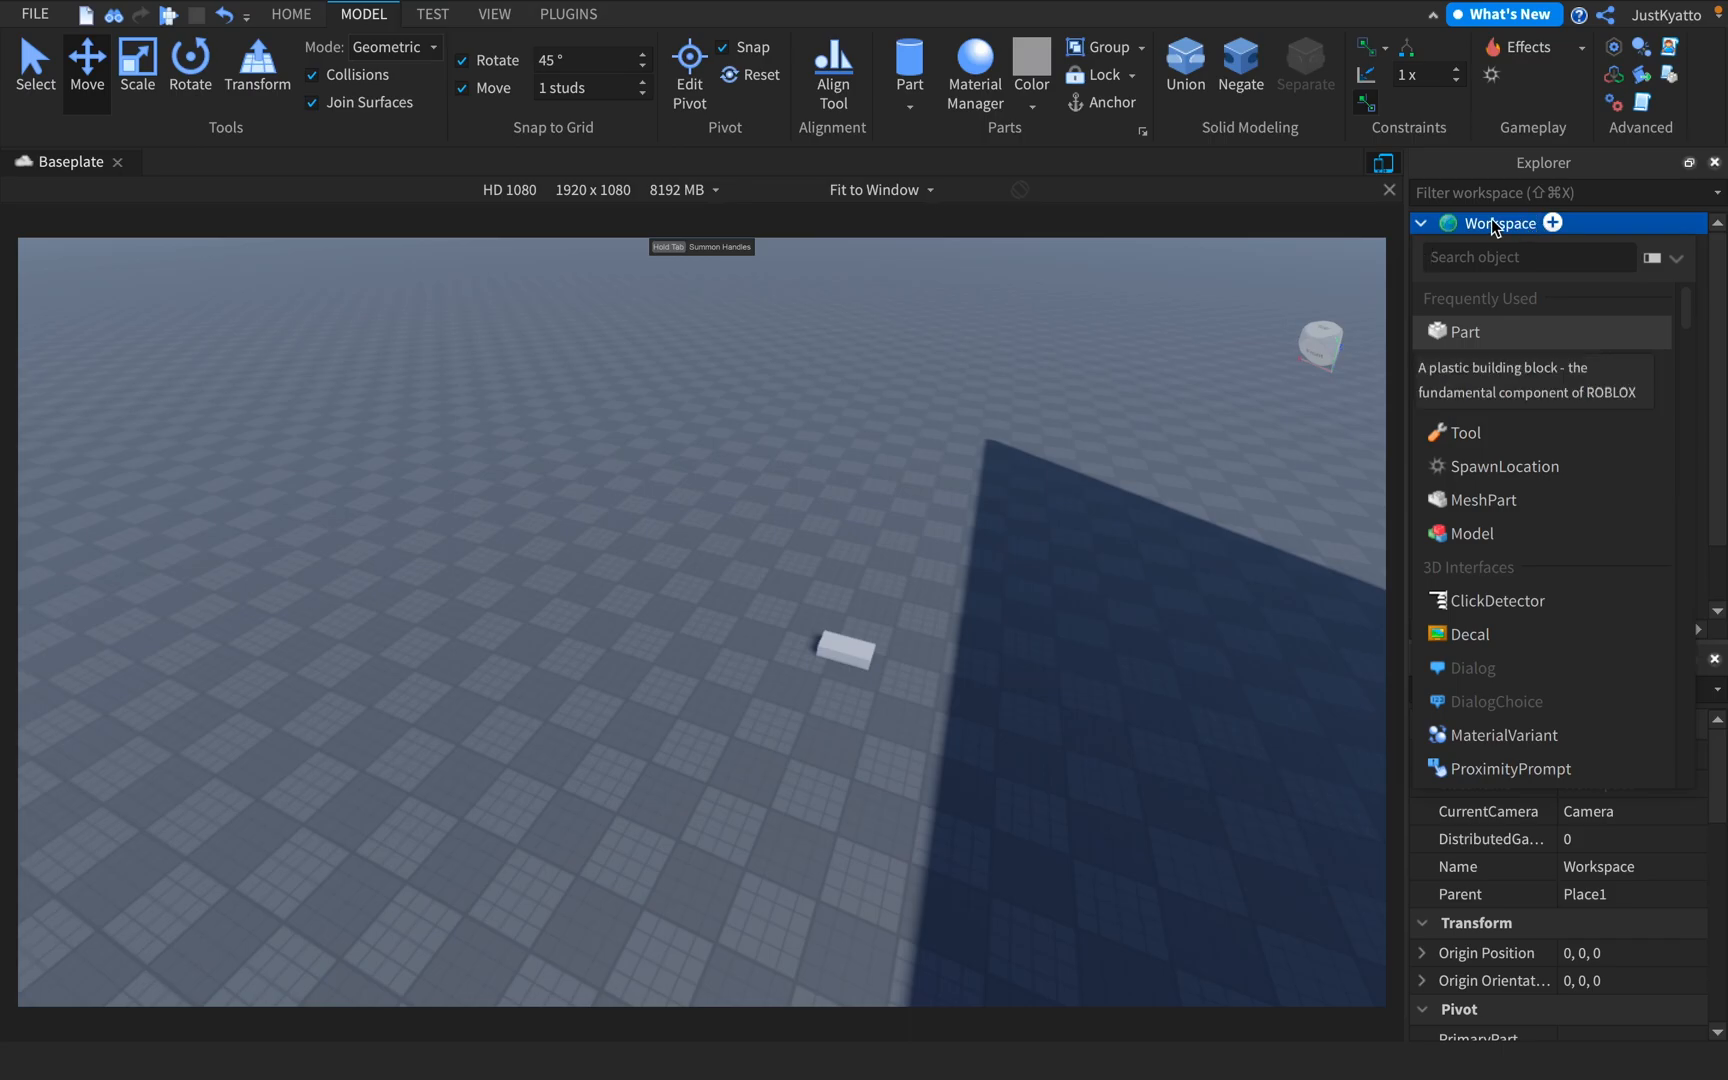
pyautogui.rightClick(1507, 226)
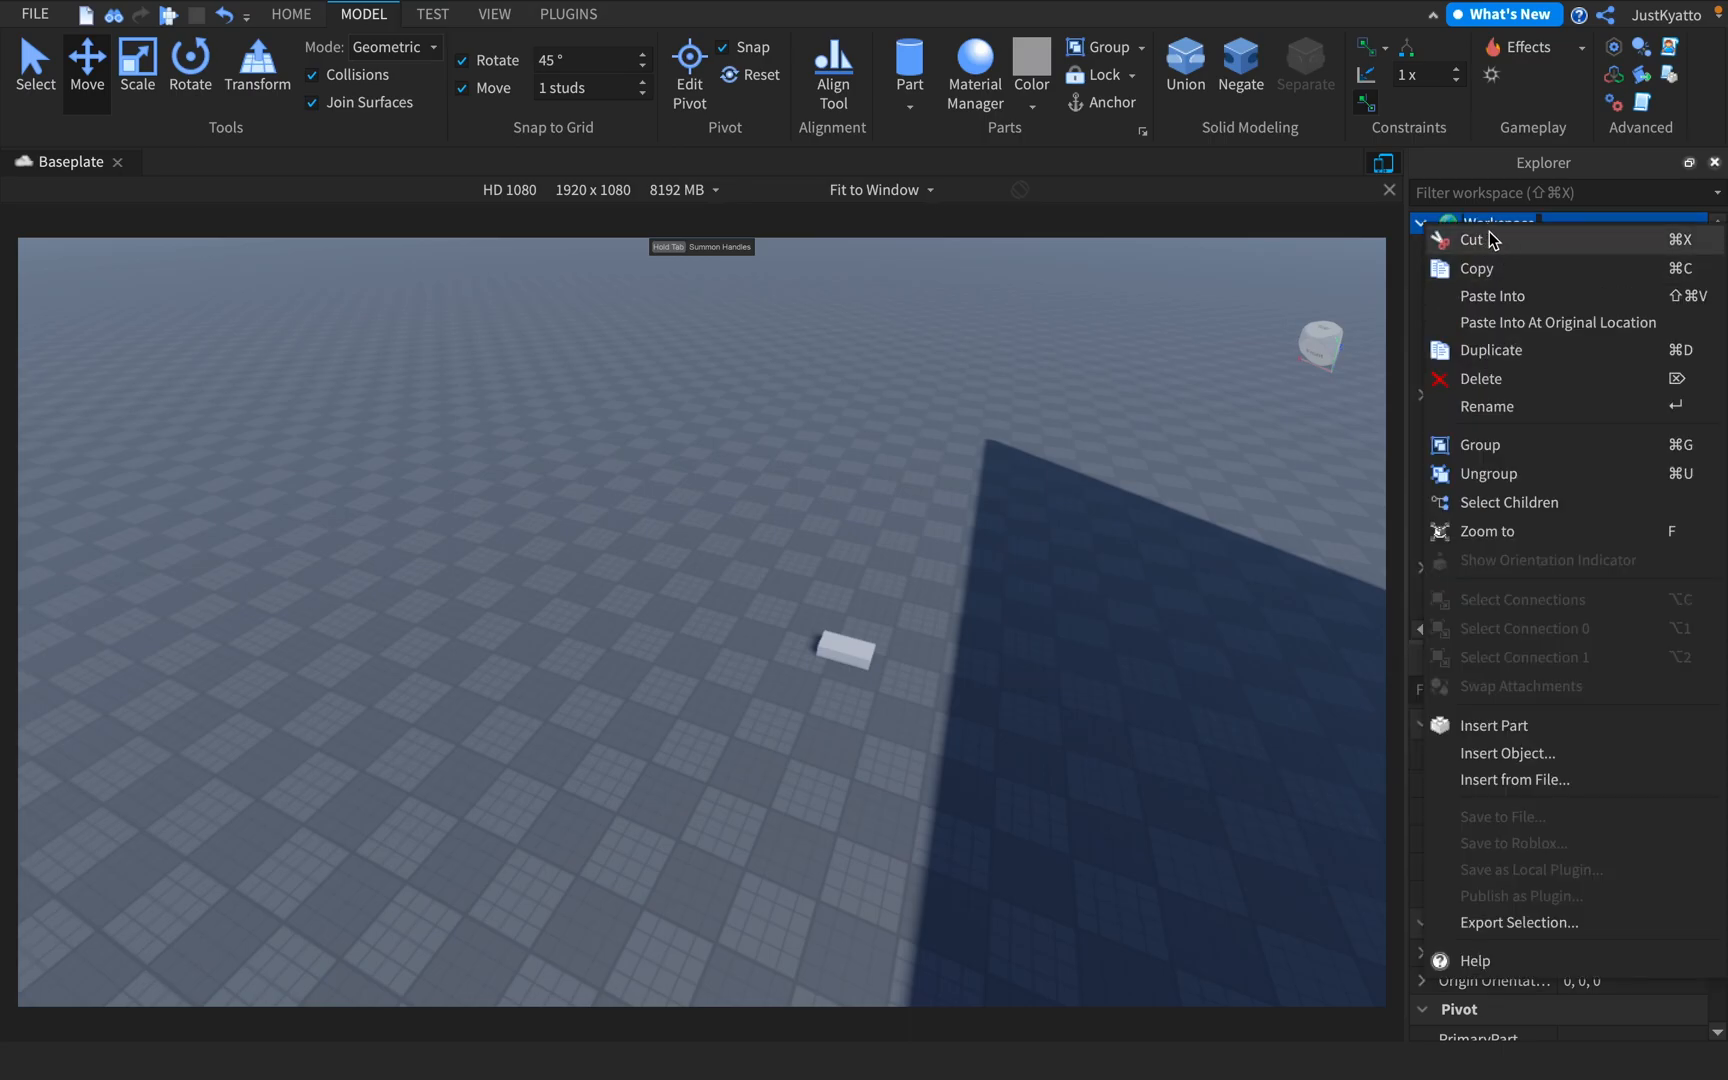
pyautogui.click(1500, 752)
pyautogui.scroll(-10, 1517, 408)
pyautogui.scroll(10, 1520, 415)
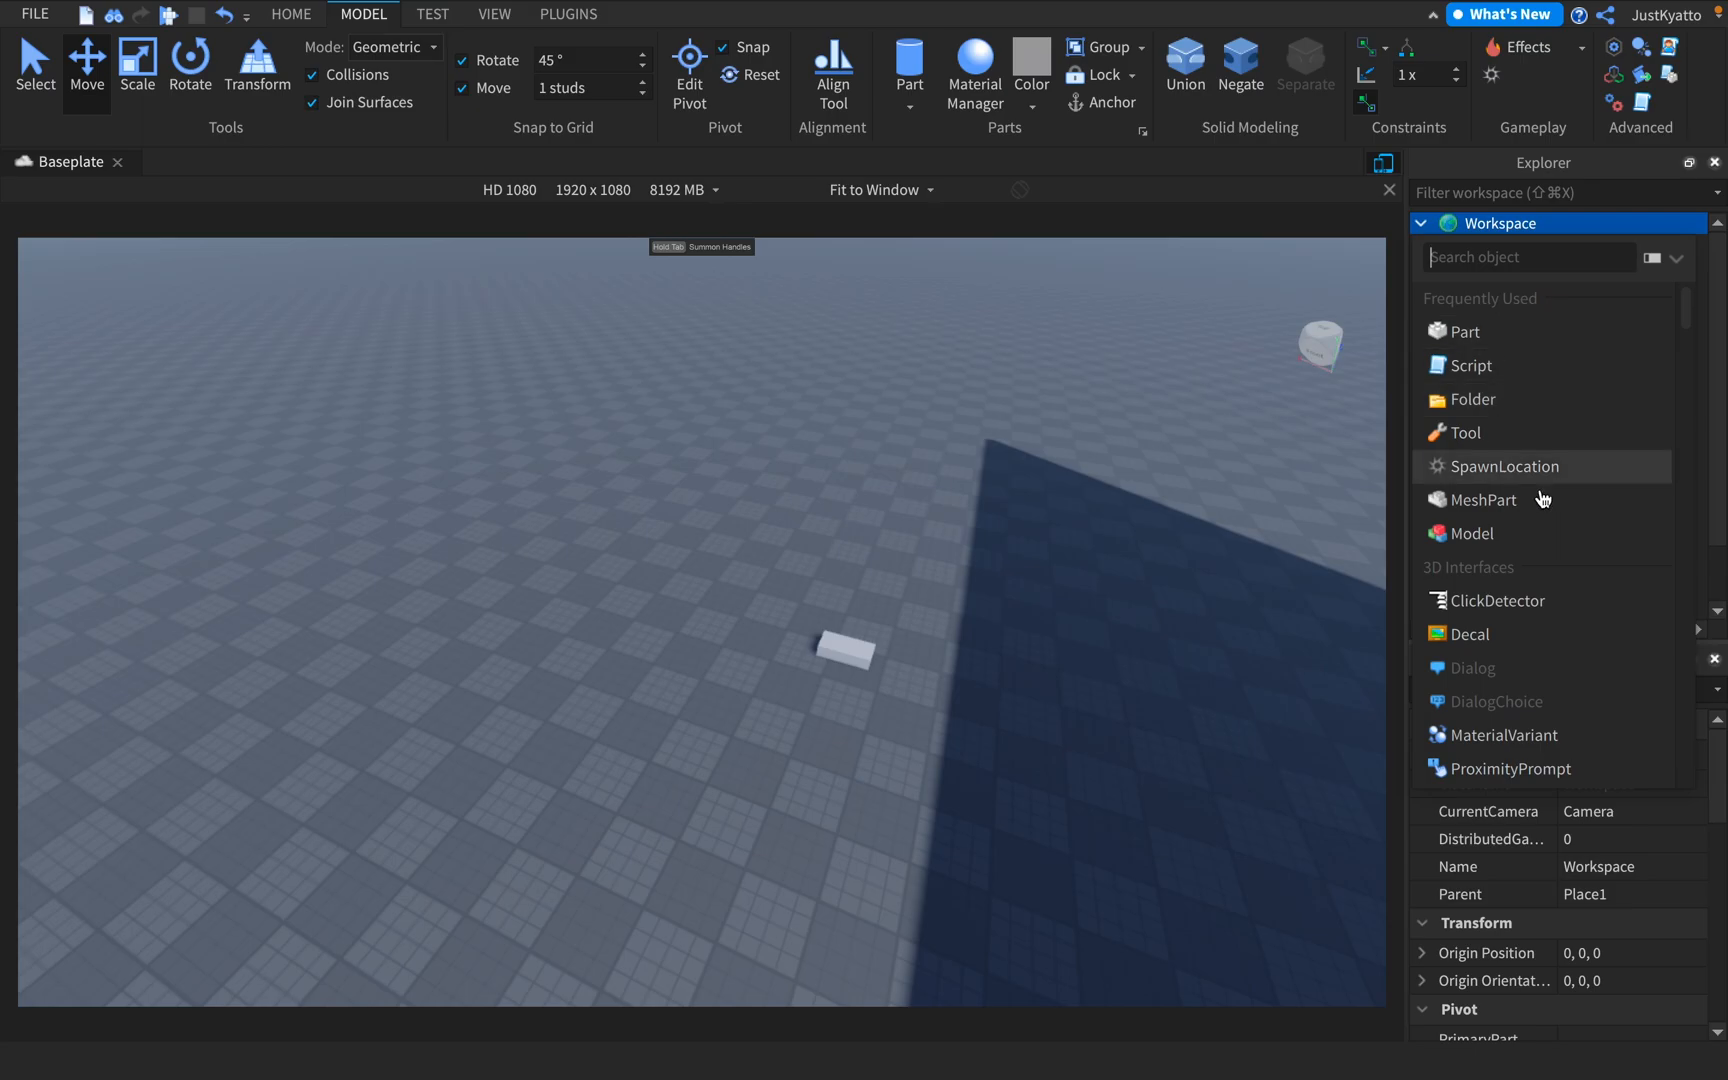
pyautogui.scroll(-3, 1524, 556)
pyautogui.scroll(-10, 1522, 556)
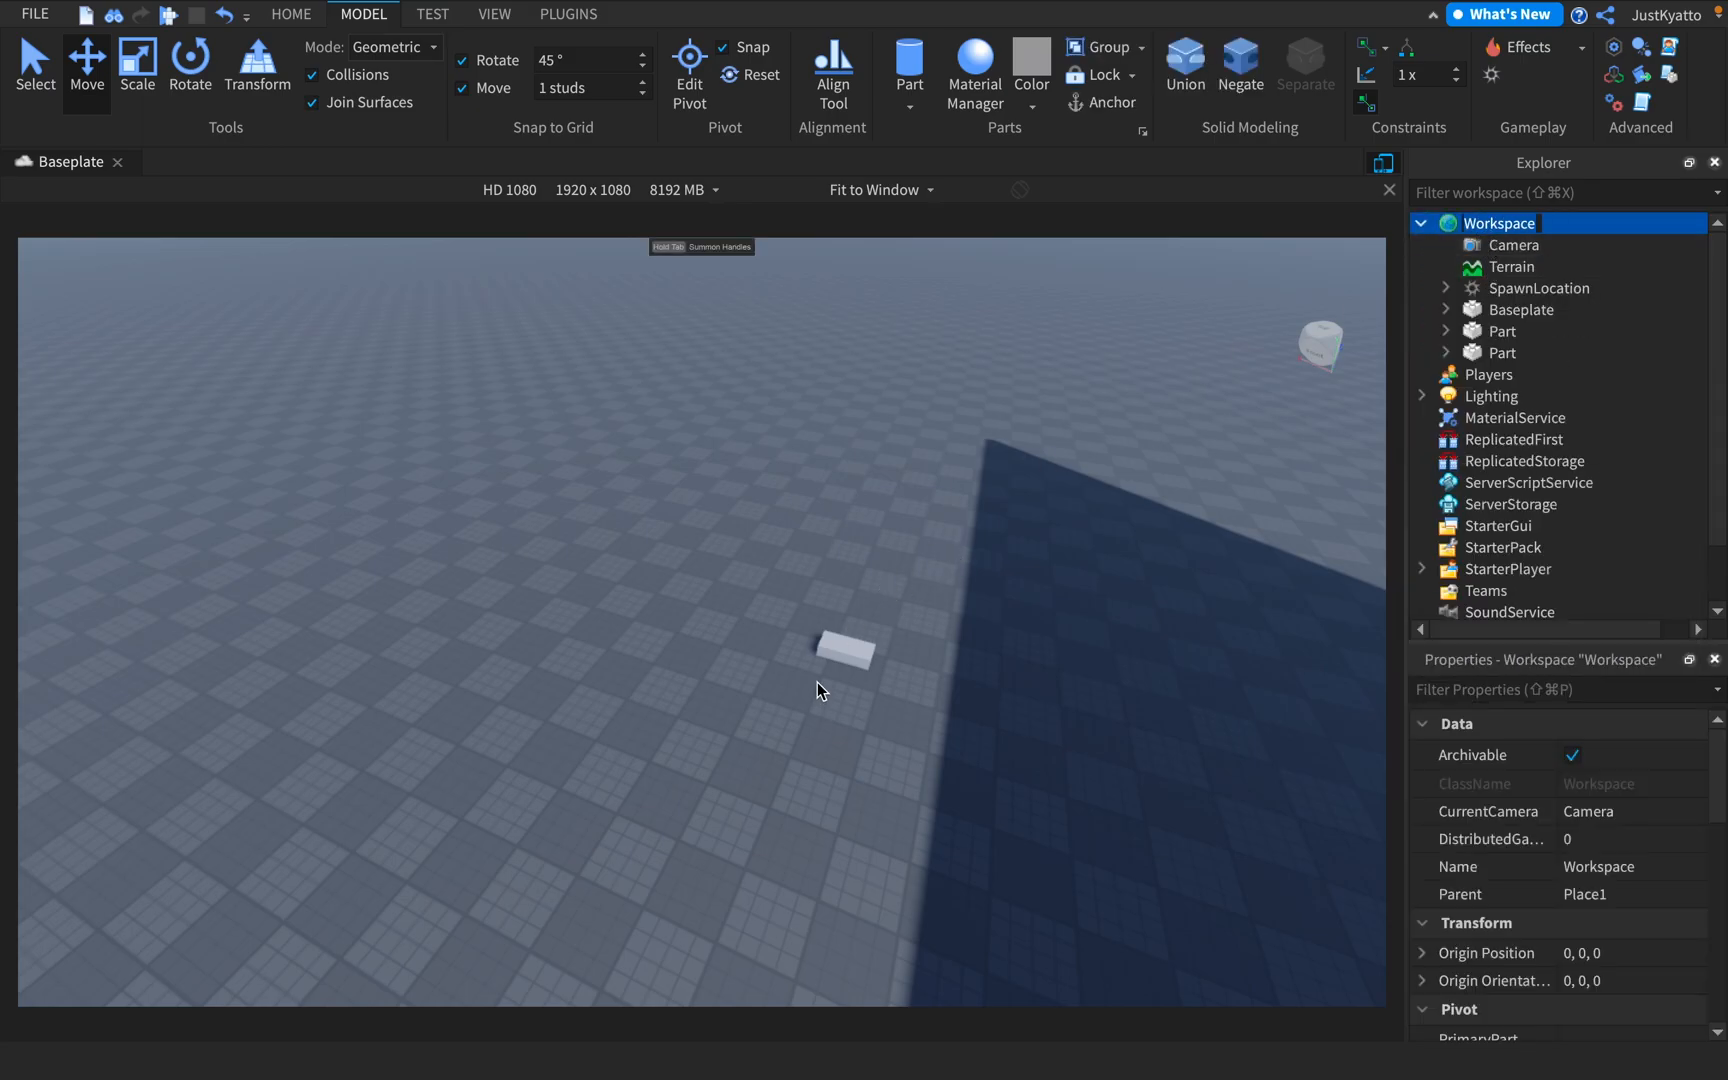
# Cut the small plastic part, paste it back, and cut it again
pyautogui.click(843, 652)
pyautogui.press('f')
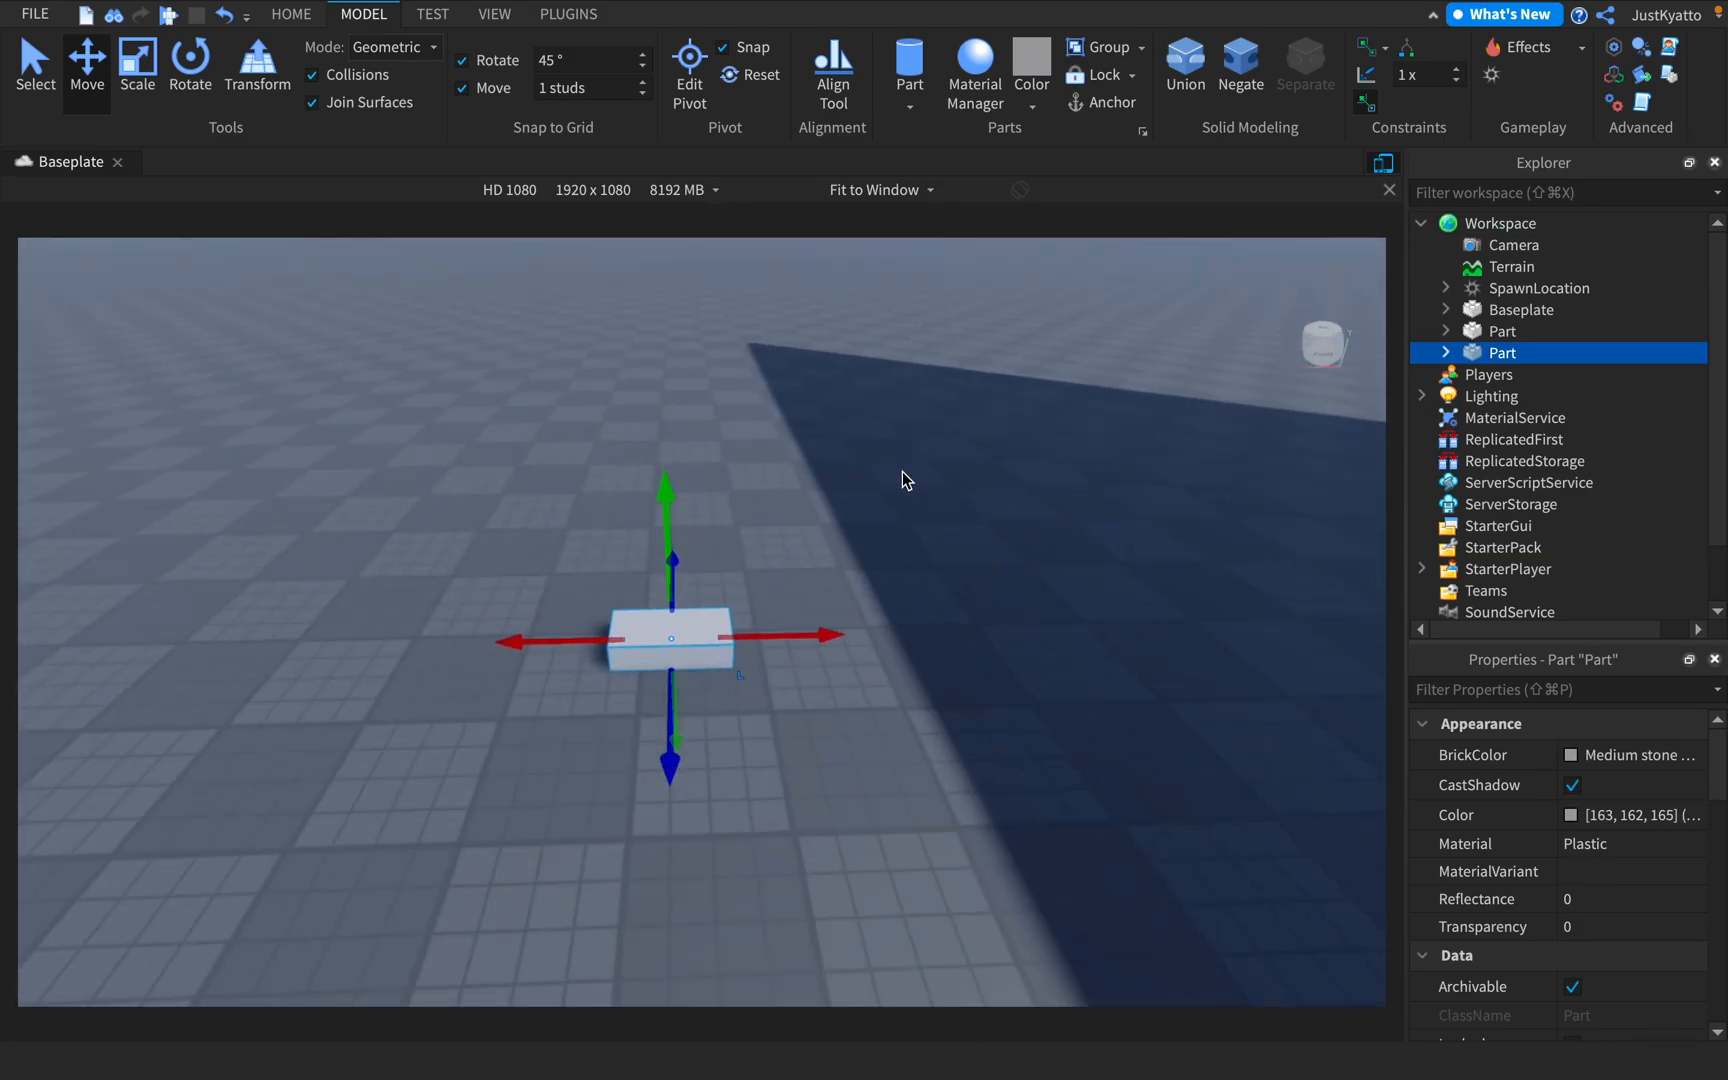
pyautogui.press('super+x')
pyautogui.press('super+v')
pyautogui.moveTo(818, 537)
pyautogui.mouseDown(button='right')
pyautogui.moveTo(784, 548)
pyautogui.moveTo(822, 549)
pyautogui.mouseUp(button='right')
pyautogui.hotkey('ctrl', 'x')
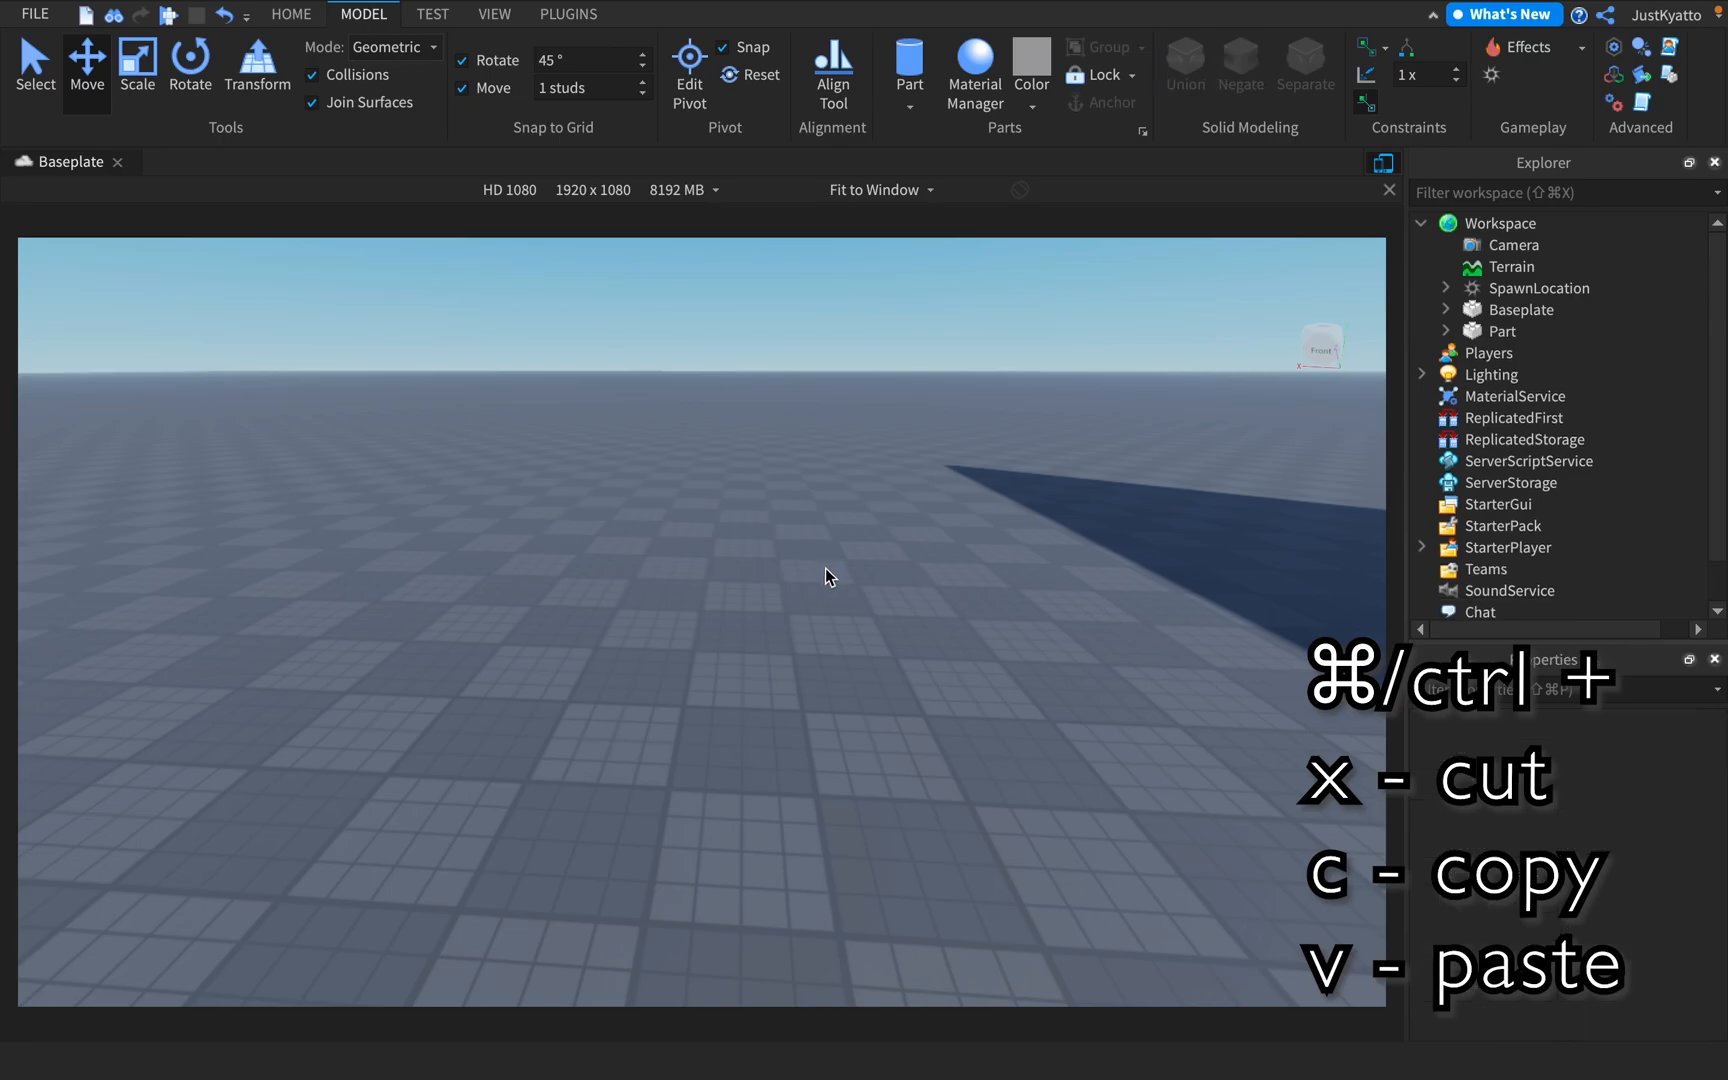
# Paste the cut part several times to stack the copies into a column
pyautogui.moveTo(807, 575); pyautogui.dragTo(770, 520, button='right')
pyautogui.hotkey('ctrl', 'v')
pyautogui.hotkey('ctrl', 'v')
pyautogui.hotkey('ctrl', 'v')
pyautogui.hotkey('ctrl', 'v')
pyautogui.hotkey('ctrl', 'v')
pyautogui.hotkey('ctrl', 'v')
pyautogui.hotkey('ctrl', 'v')
pyautogui.hotkey('ctrl', 'v')
pyautogui.hotkey('ctrl', 'v')
# Select all stacked parts together and paste a copy of the whole stack on top of the column
pyautogui.moveTo(690, 487); pyautogui.dragTo(865, 760)
pyautogui.scroll(3, 902, 652)
pyautogui.moveTo(902, 652); pyautogui.dragTo(940, 589, button='right')
pyautogui.click(932, 595)
pyautogui.scroll(-2, 932, 595)
pyautogui.moveTo(559, 316); pyautogui.dragTo(888, 750)
pyautogui.moveTo(868, 632); pyautogui.dragTo(865, 643, button='right')
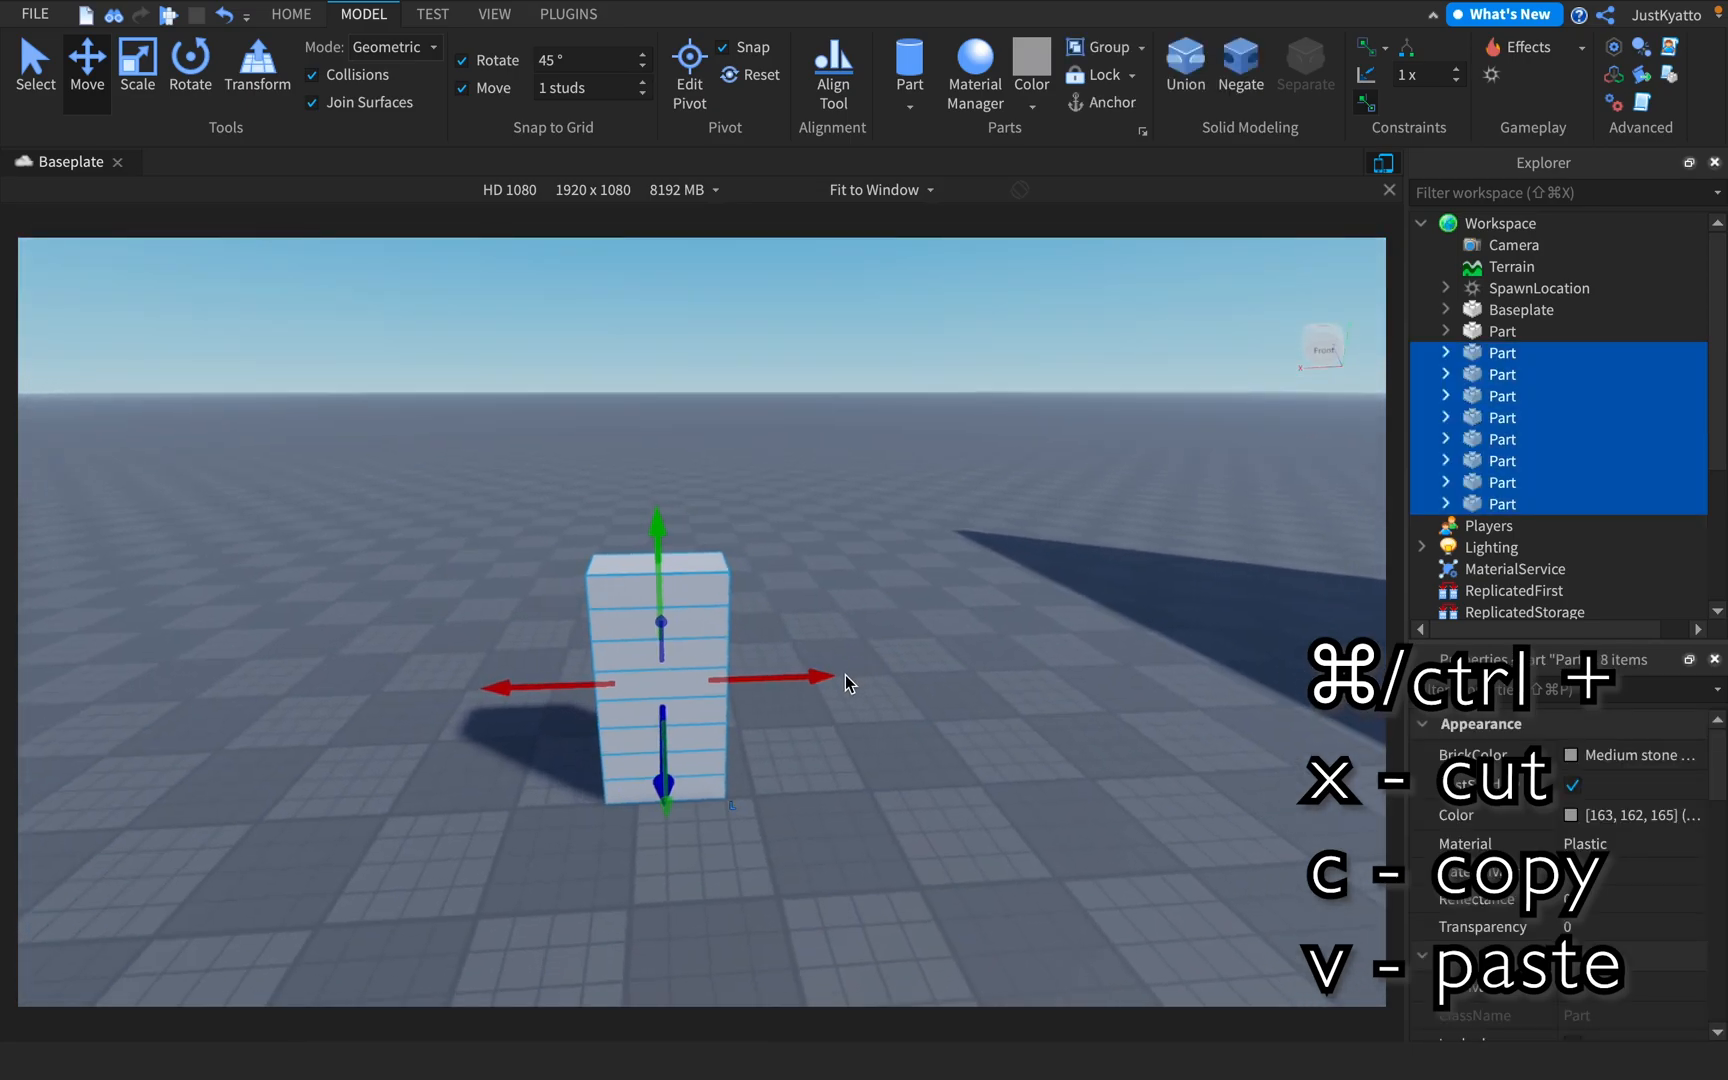
pyautogui.moveTo(846, 678); pyautogui.dragTo(865, 674)
pyautogui.press('super+v')
pyautogui.scroll(-1, 717, 451)
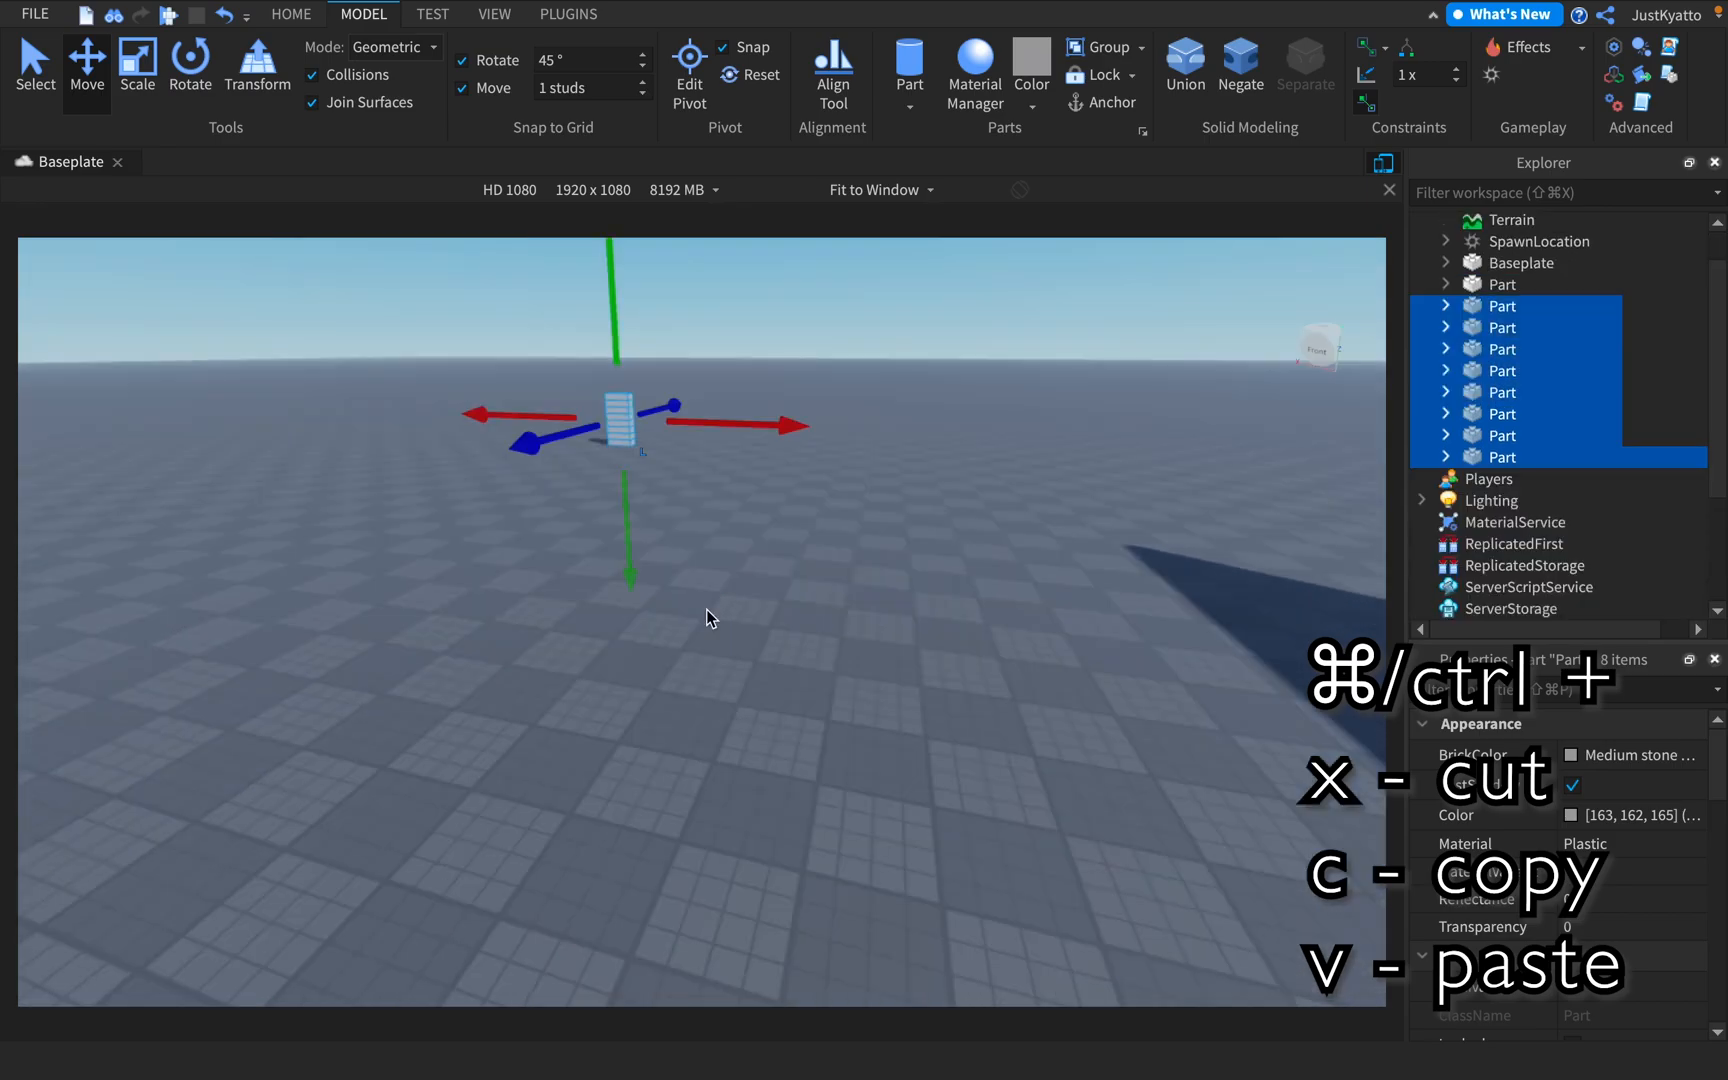
# Cut all the stacked parts out of the workspace
pyautogui.press('super+x')
pyautogui.moveTo(706, 608)
pyautogui.mouseDown(button='right')
pyautogui.moveTo(739, 581)
pyautogui.moveTo(737, 611)
pyautogui.mouseUp(button='right')
pyautogui.press('s')
pyautogui.moveTo(868, 590); pyautogui.dragTo(886, 580, button='right')
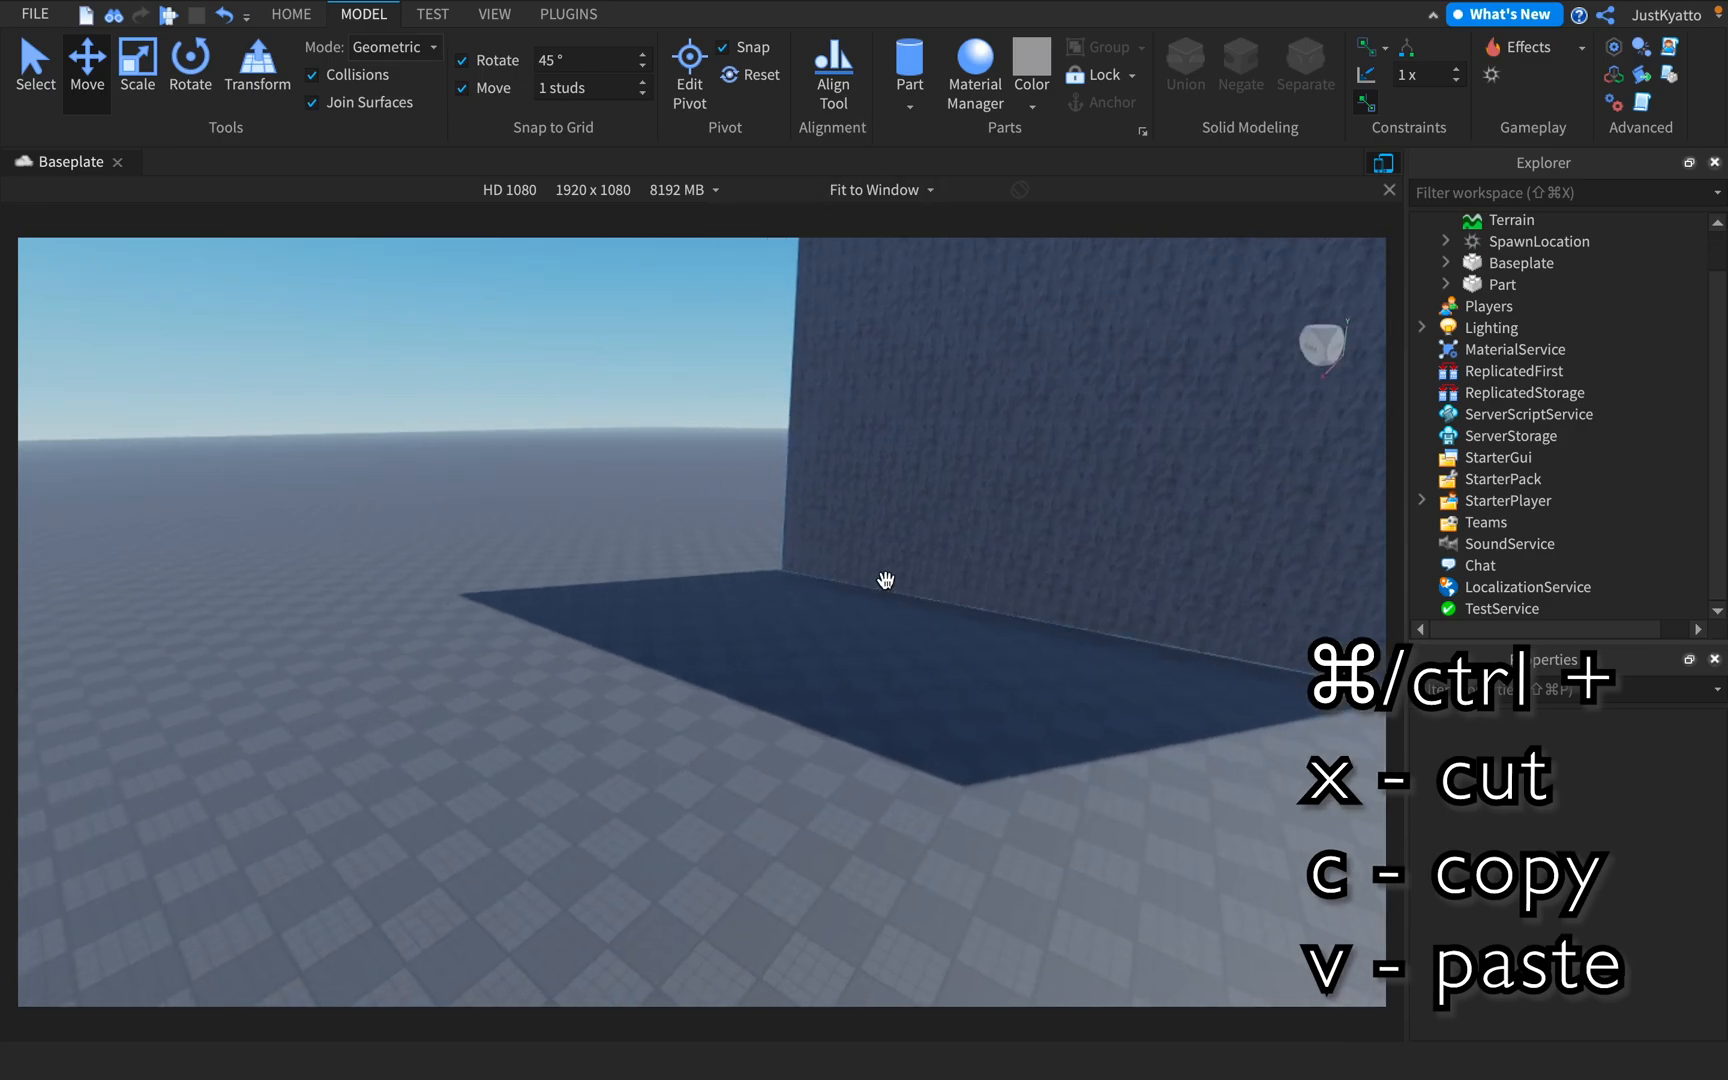
# Select the brick wall and set its BrickColor to Lime green
pyautogui.click(1466, 284)
pyautogui.press('f')
pyautogui.moveTo(900, 548); pyautogui.dragTo(872, 538, button='right')
pyautogui.scroll(-5, 1478, 840)
pyautogui.scroll(5, 1510, 843)
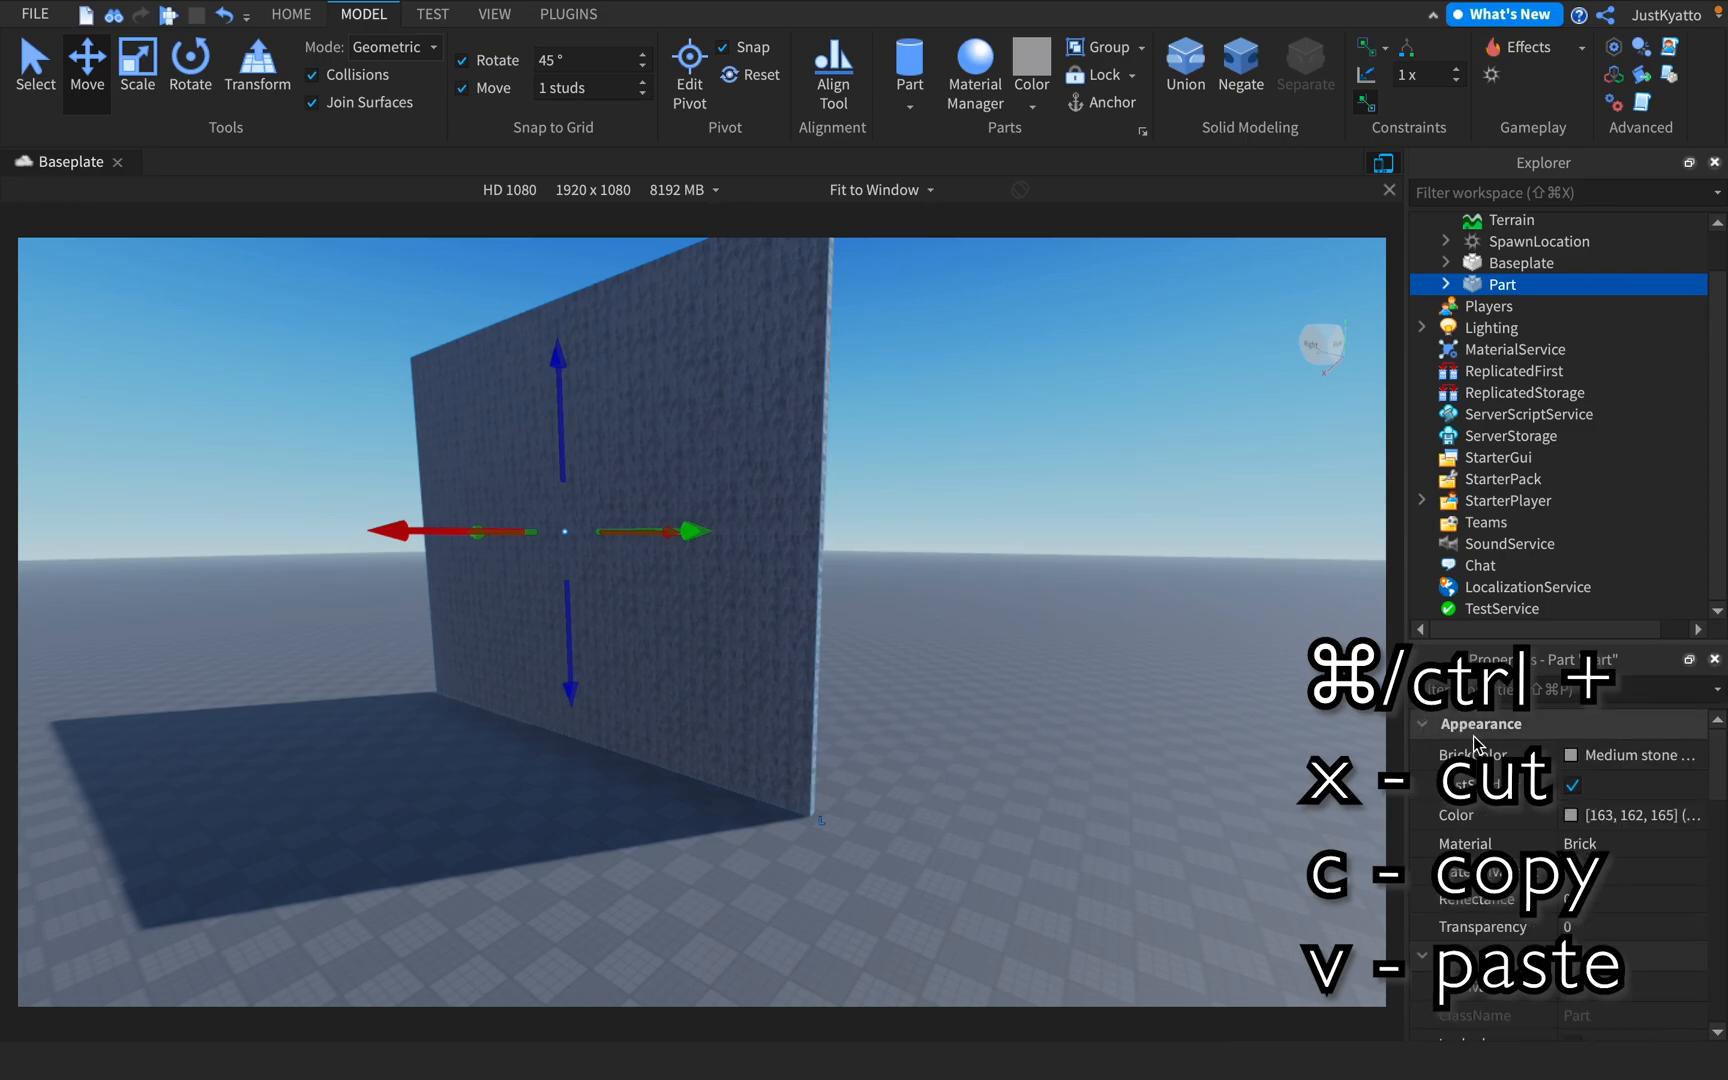
pyautogui.click(1472, 752)
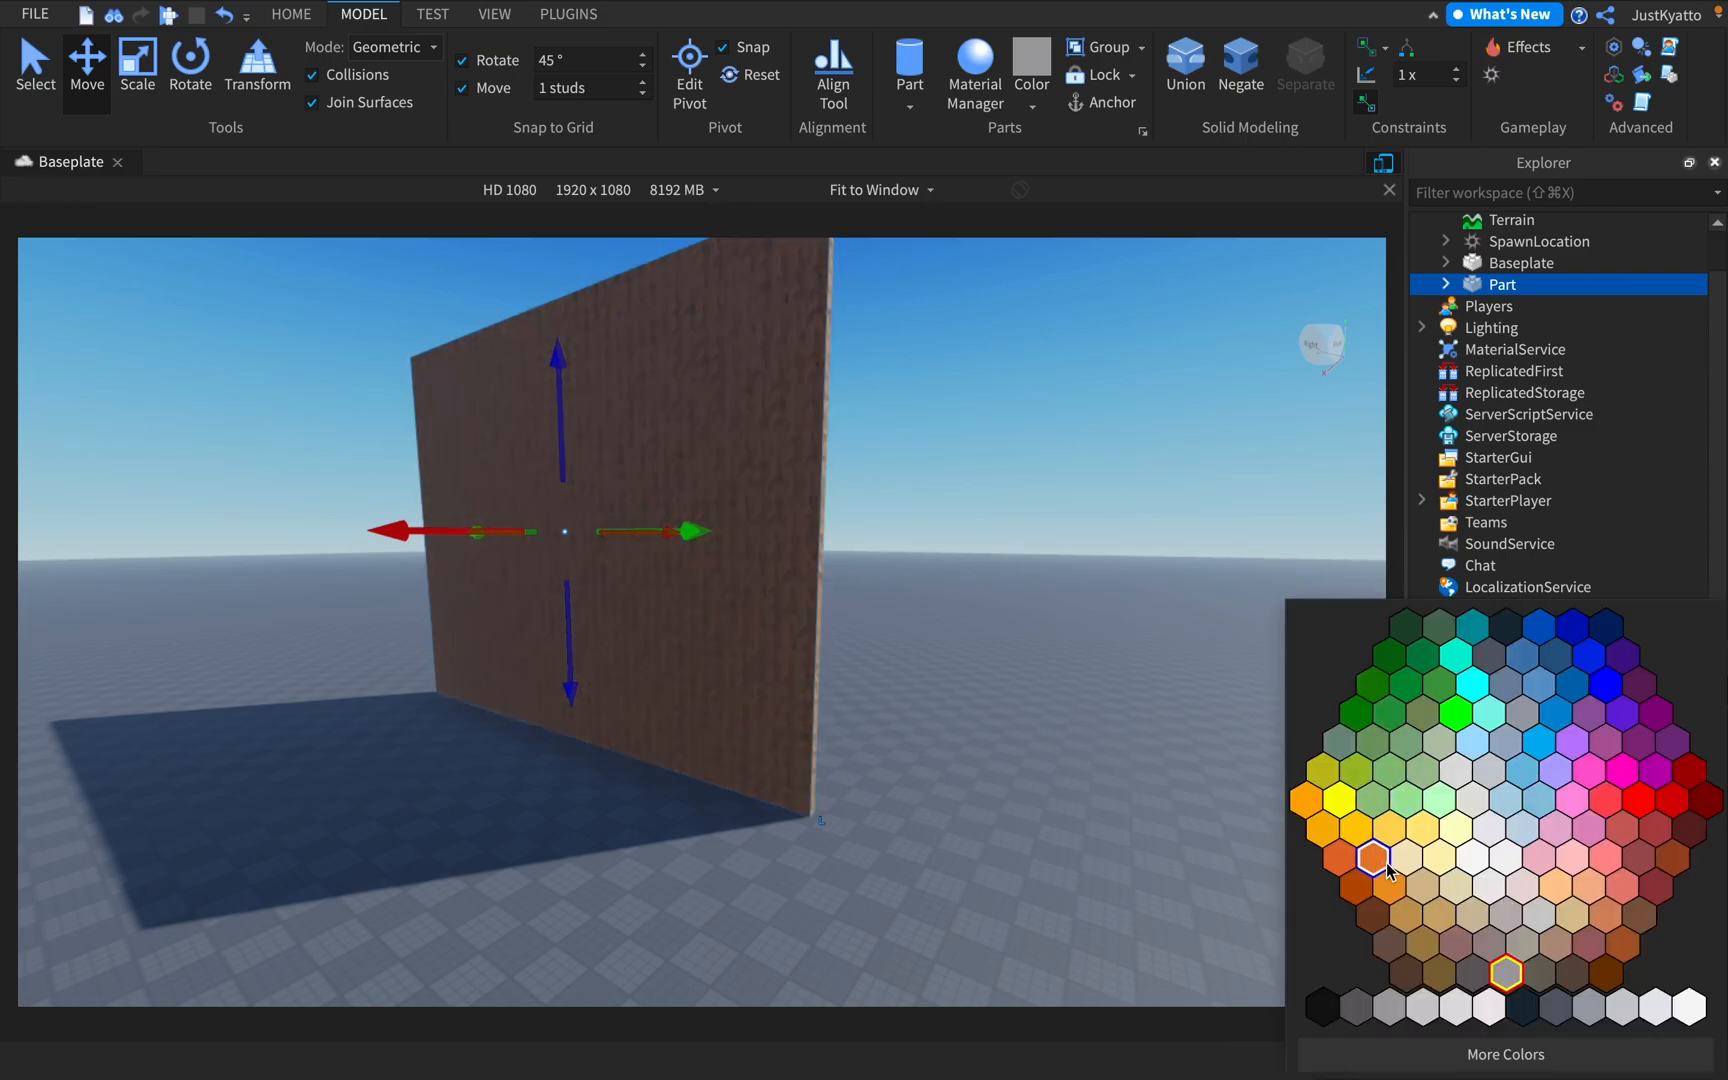
pyautogui.click(1456, 713)
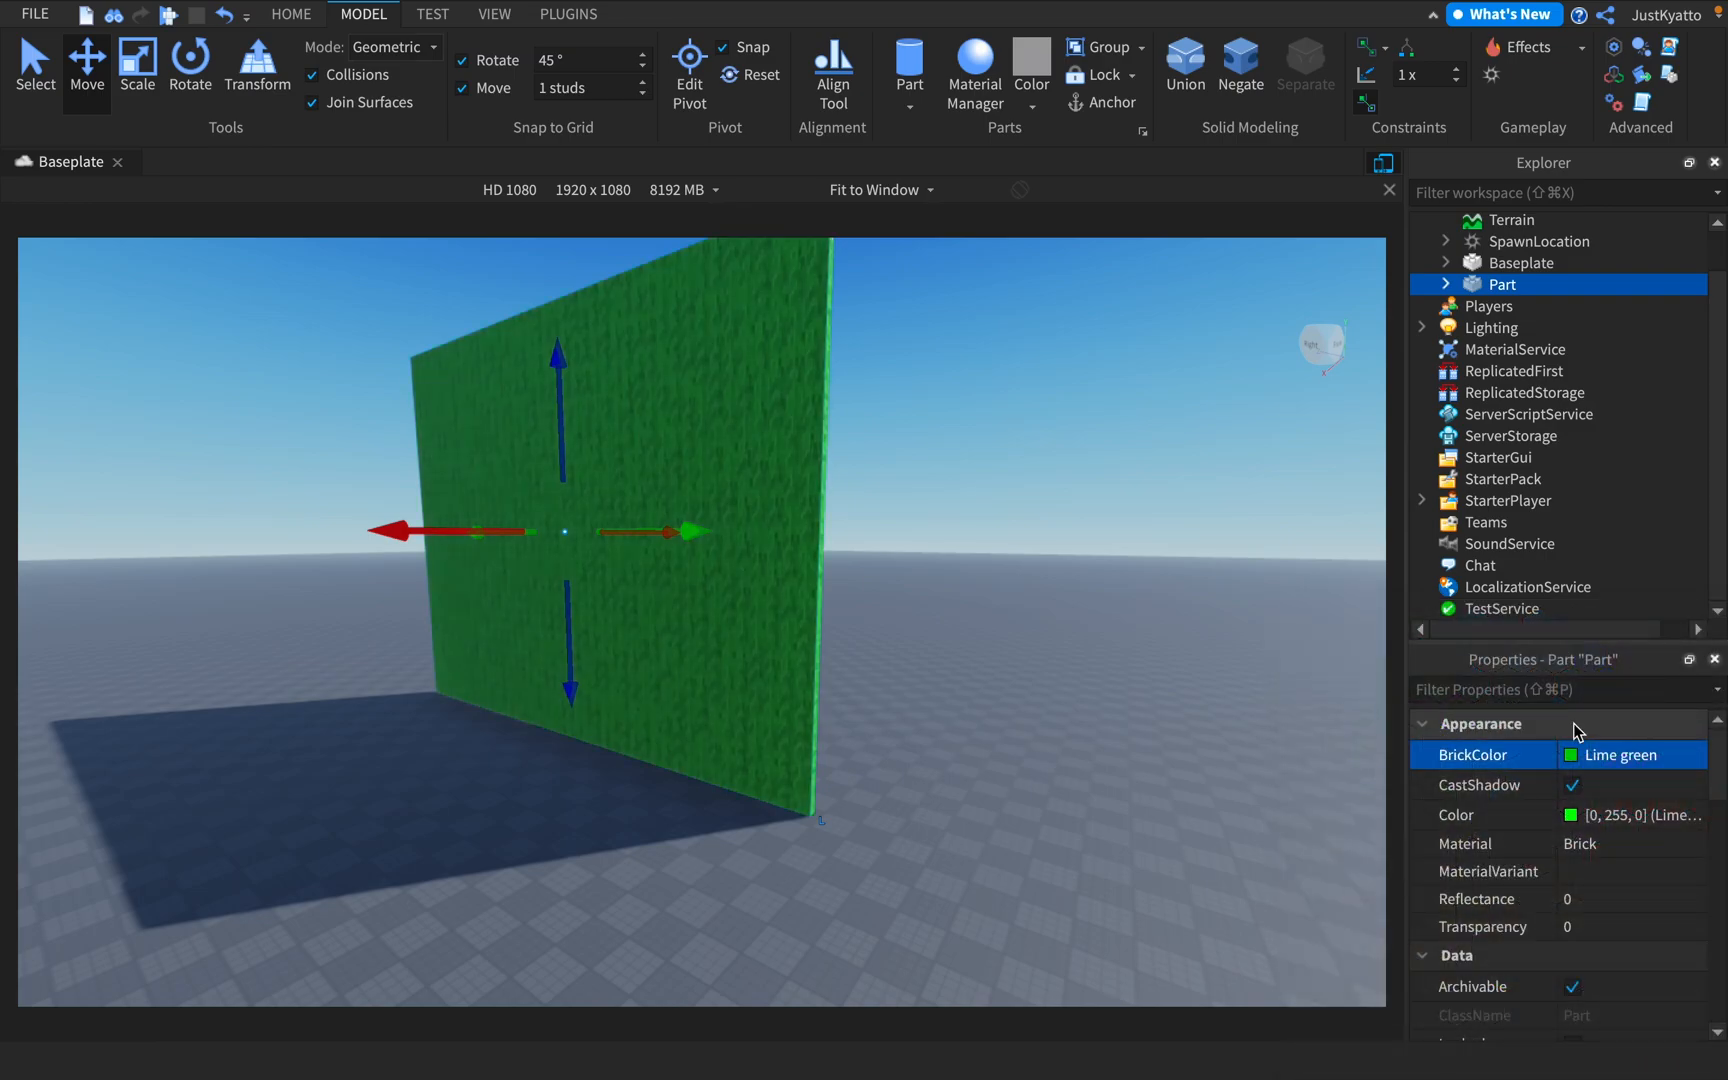
# Try Plastic as the wall's material and replace it with Sand
pyautogui.click(1625, 848)
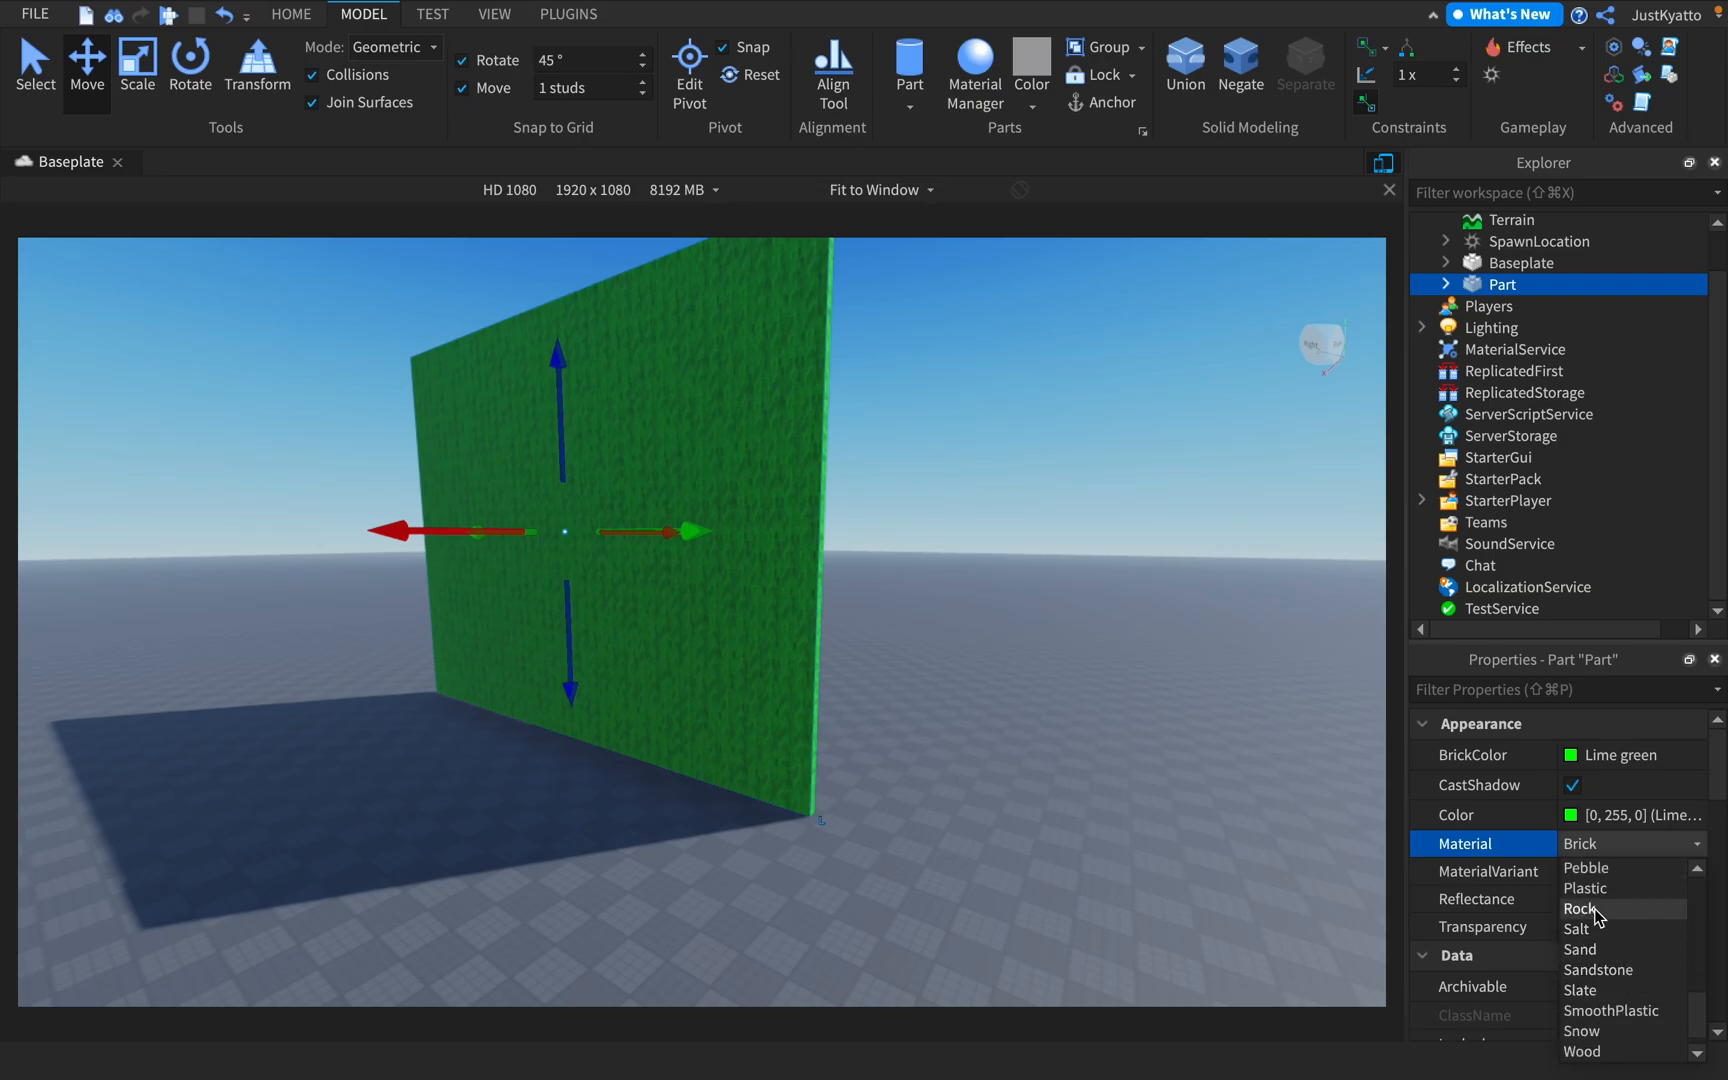
pyautogui.click(1600, 890)
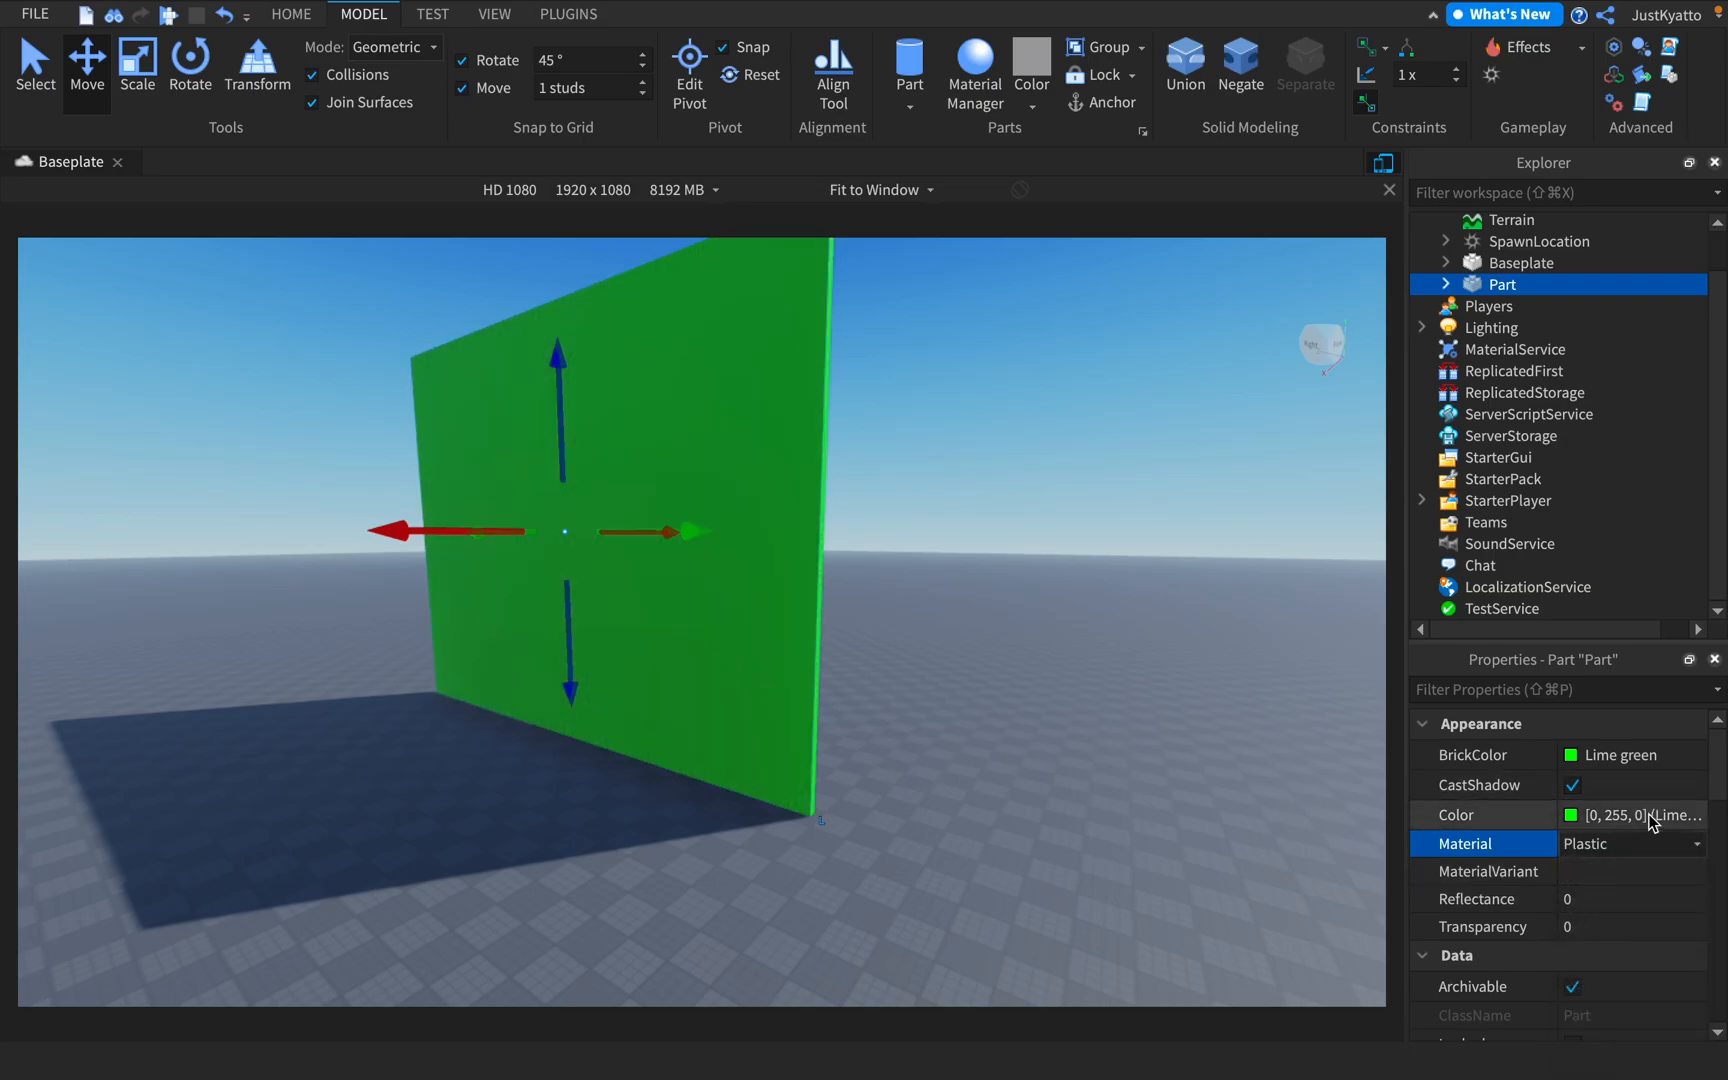
pyautogui.click(1636, 843)
pyautogui.click(1613, 948)
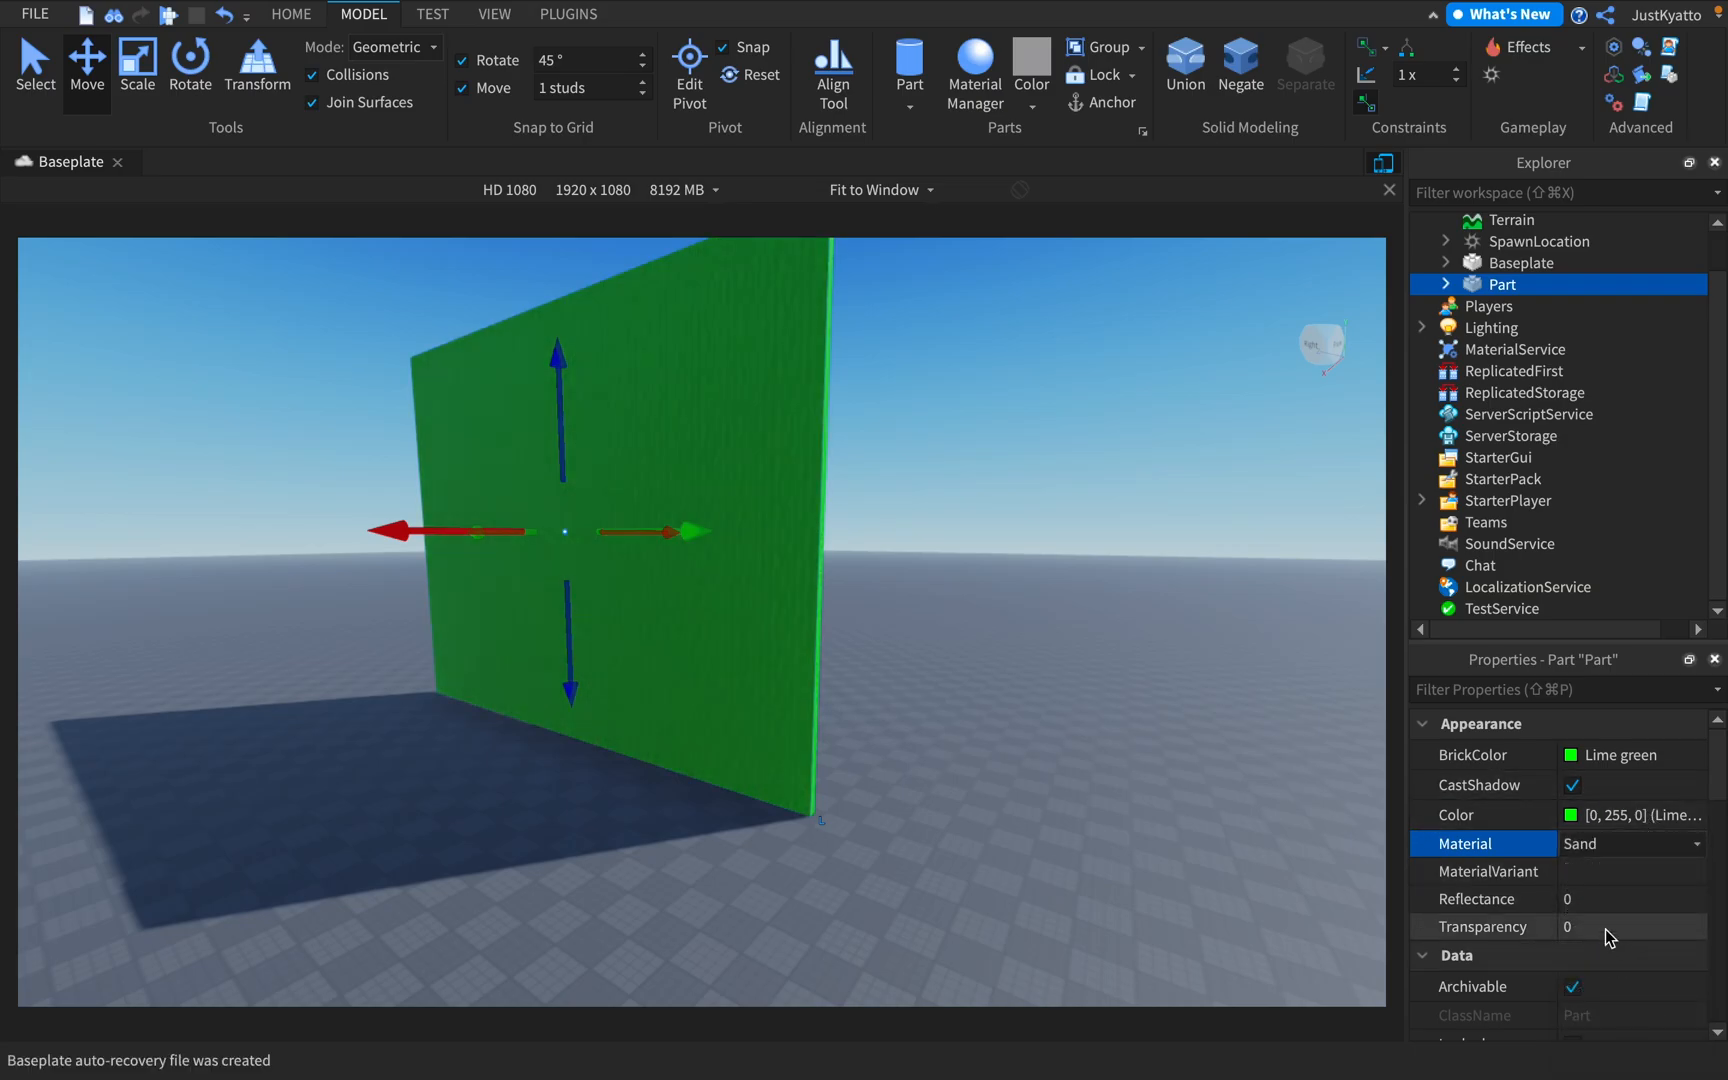
# Try Pastel orange as the wall's BrickColor and replace it with Cool yellow
pyautogui.click(1634, 762)
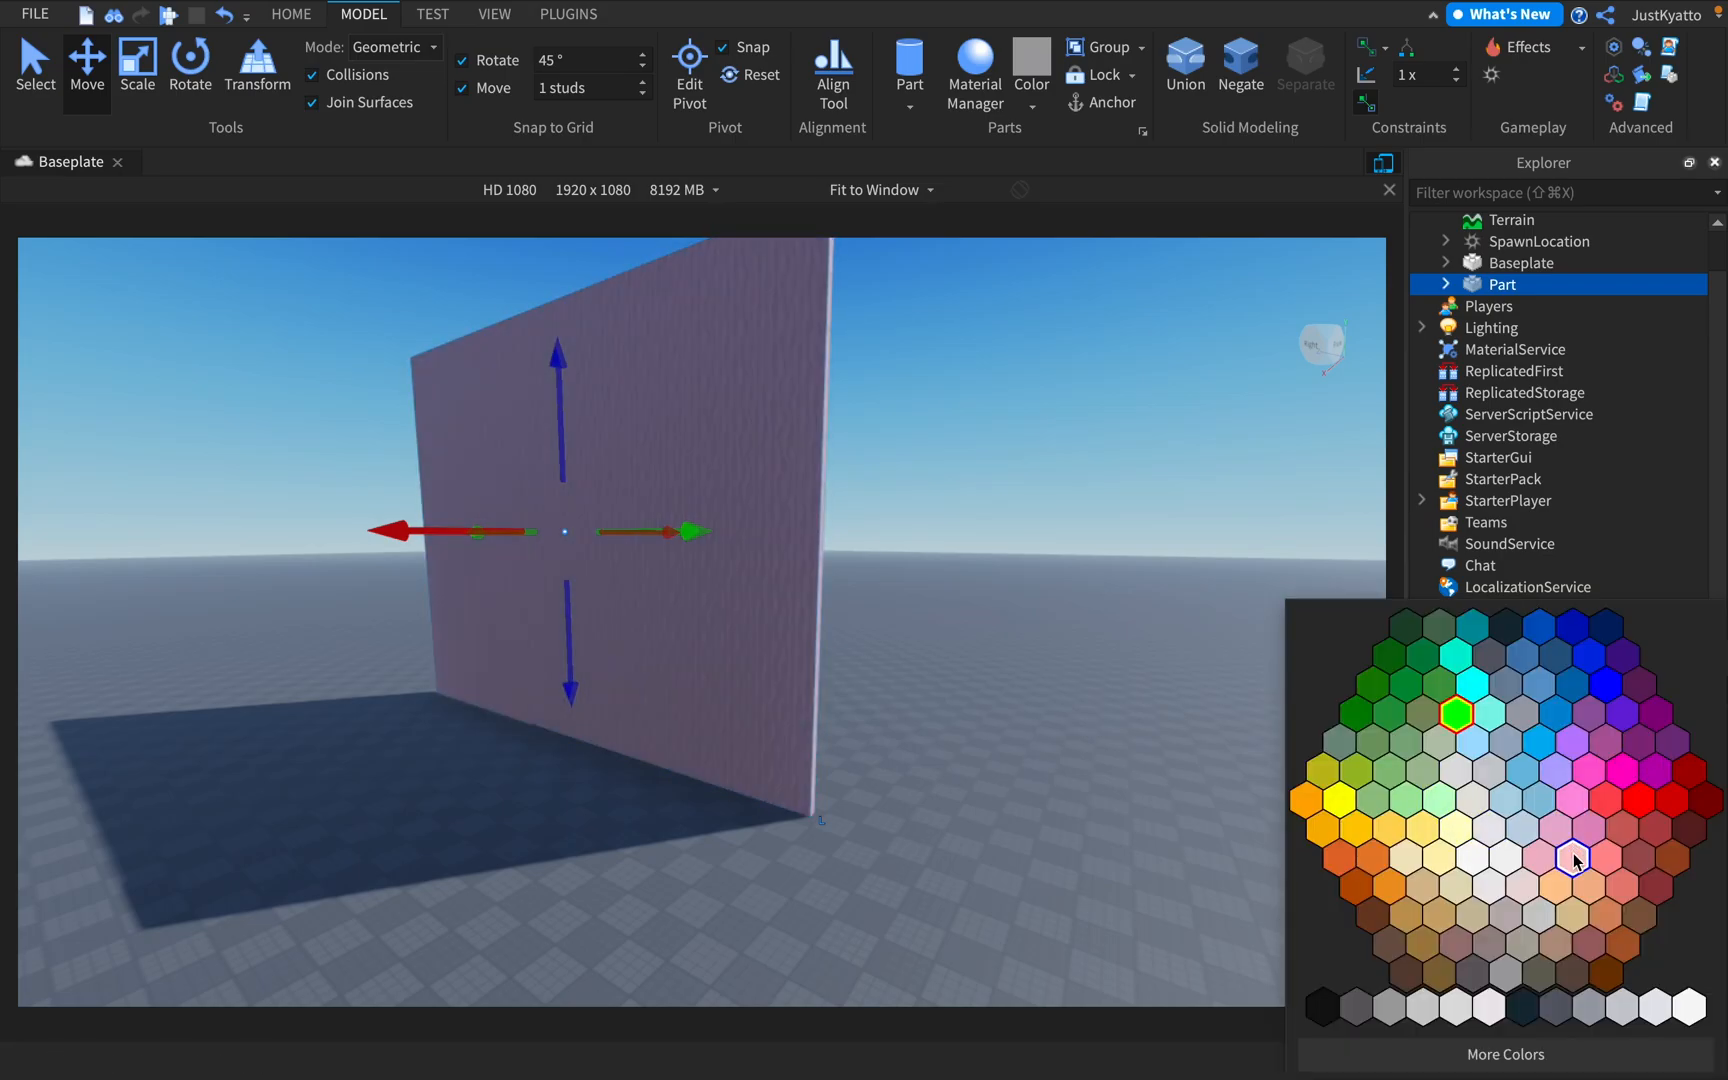
pyautogui.click(1573, 858)
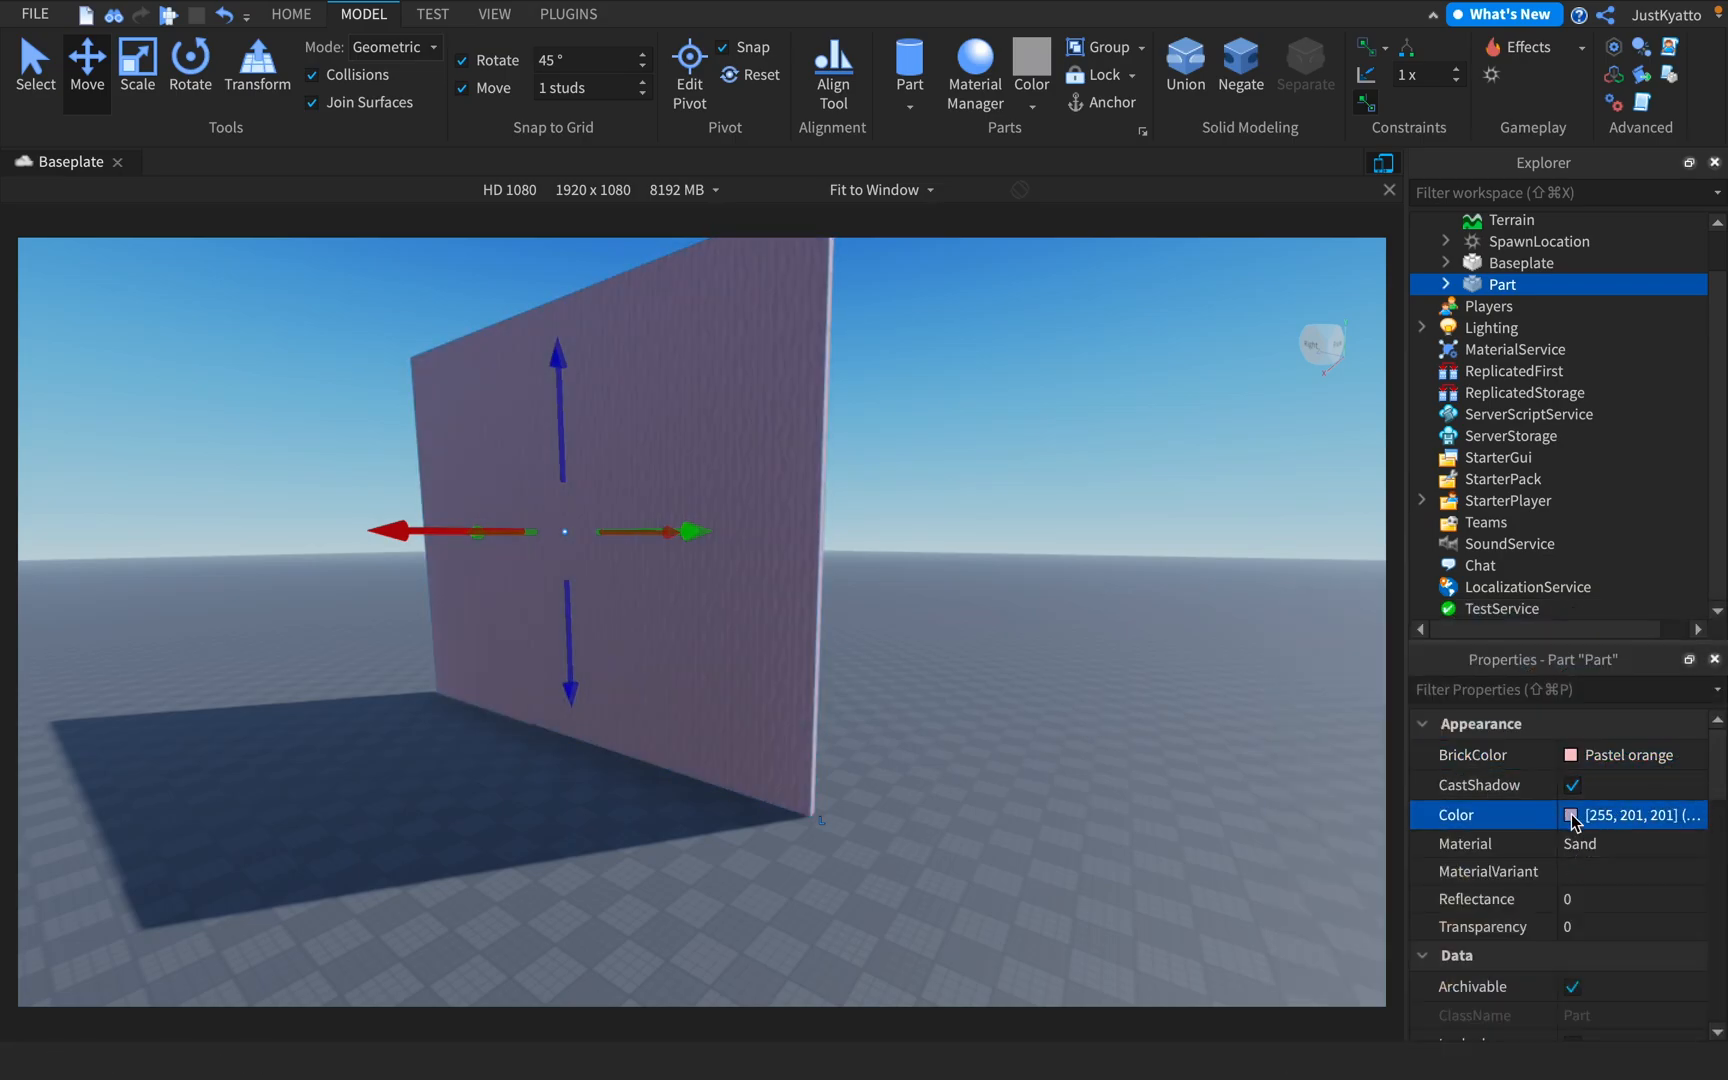
pyautogui.click(1568, 814)
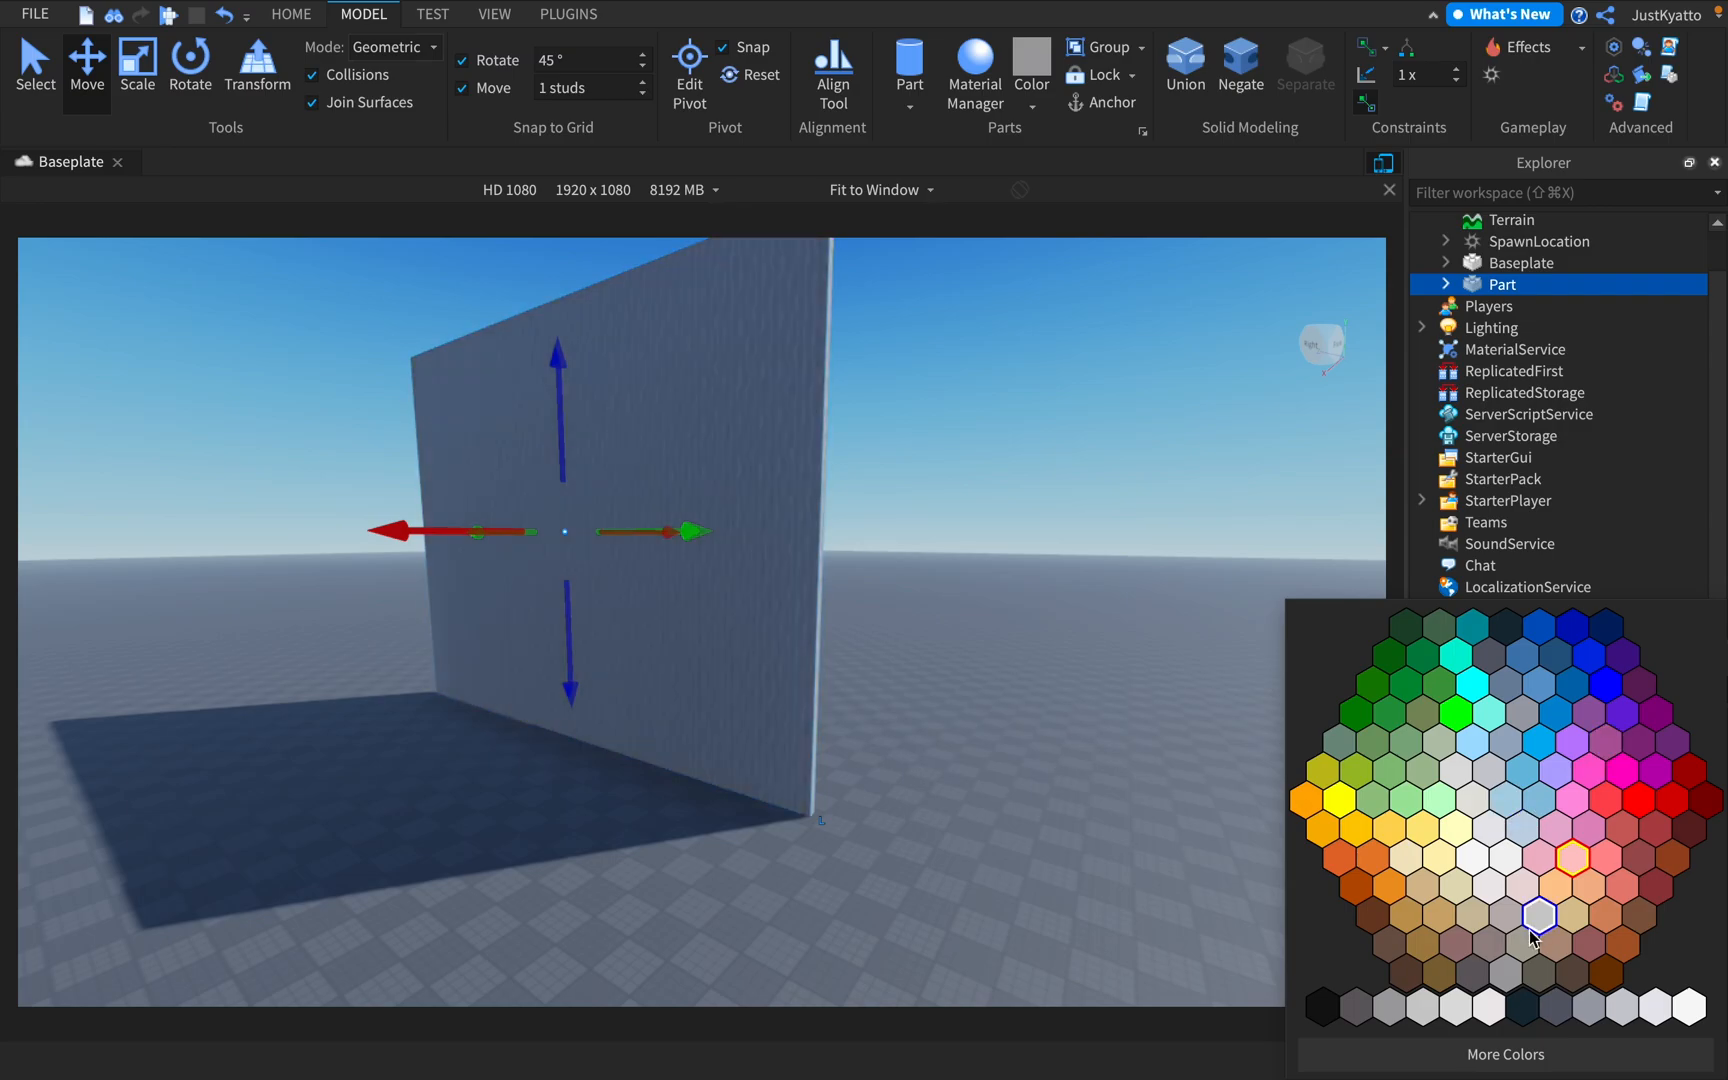
pyautogui.click(1438, 830)
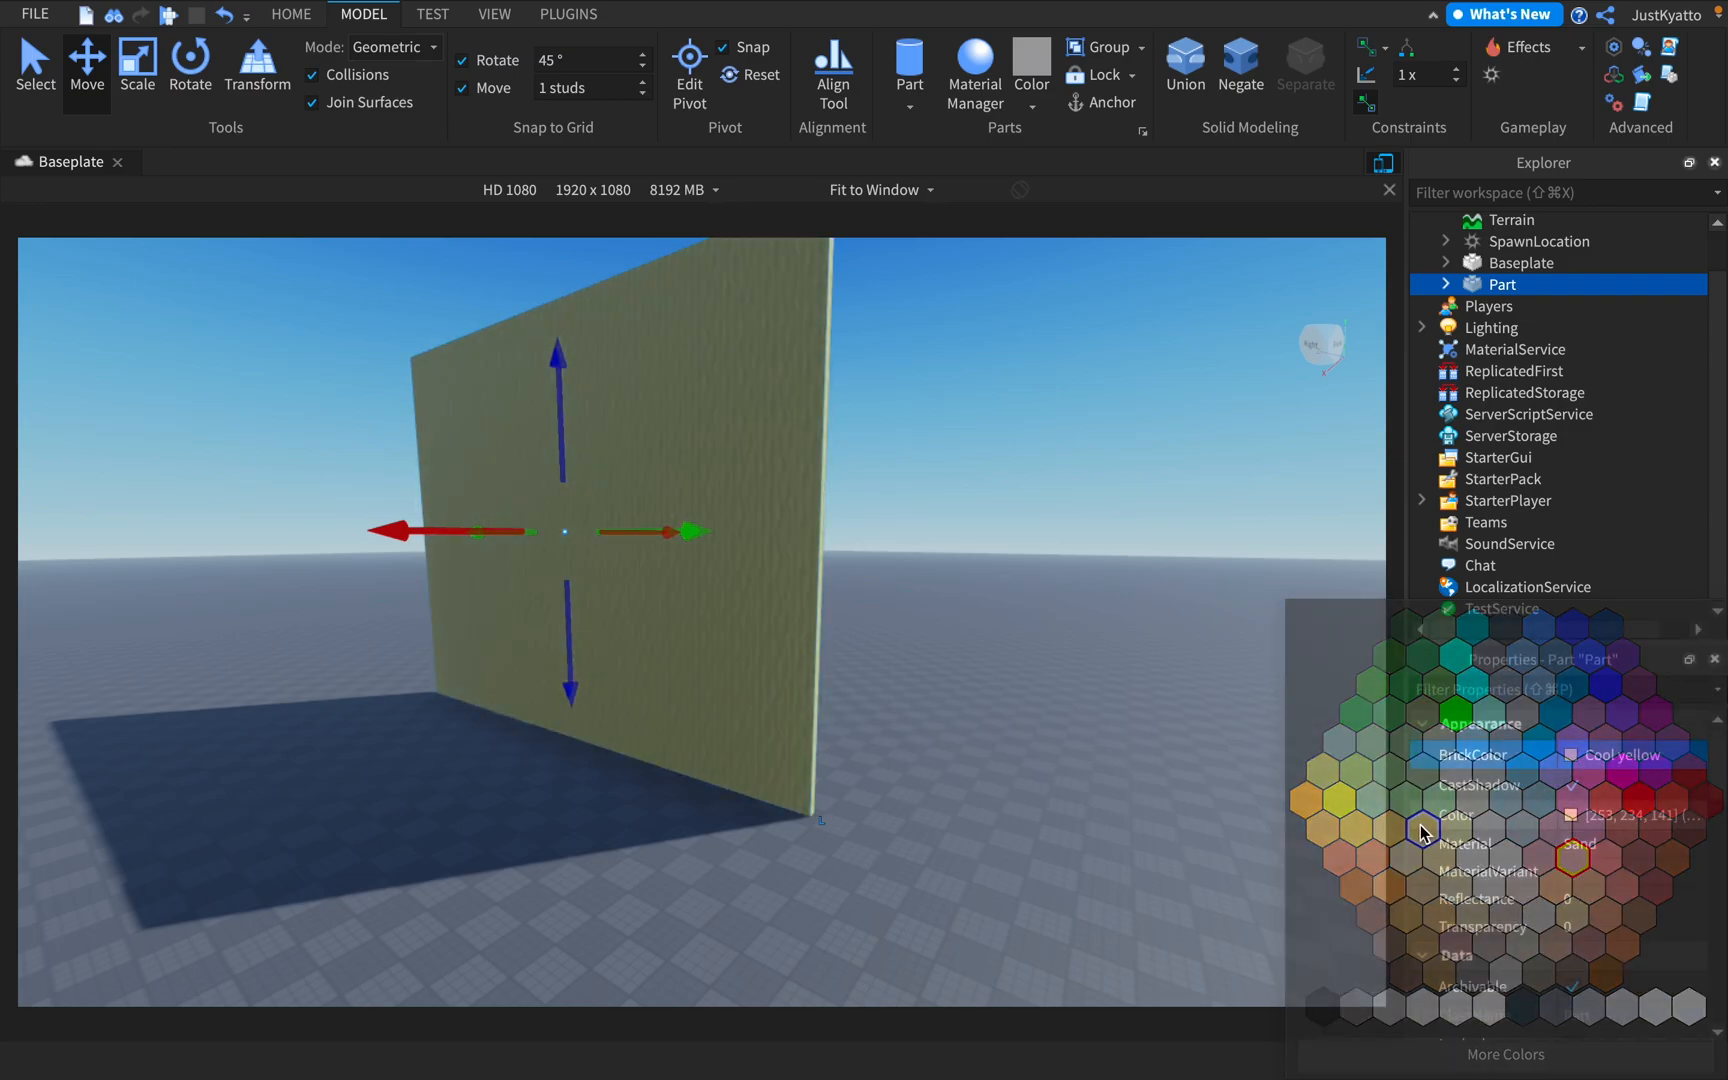
# Tilt the yellow sand wall onto its side and lay it flat on the baseplate as a floor
pyautogui.moveTo(771, 571); pyautogui.dragTo(891, 688, button='right')
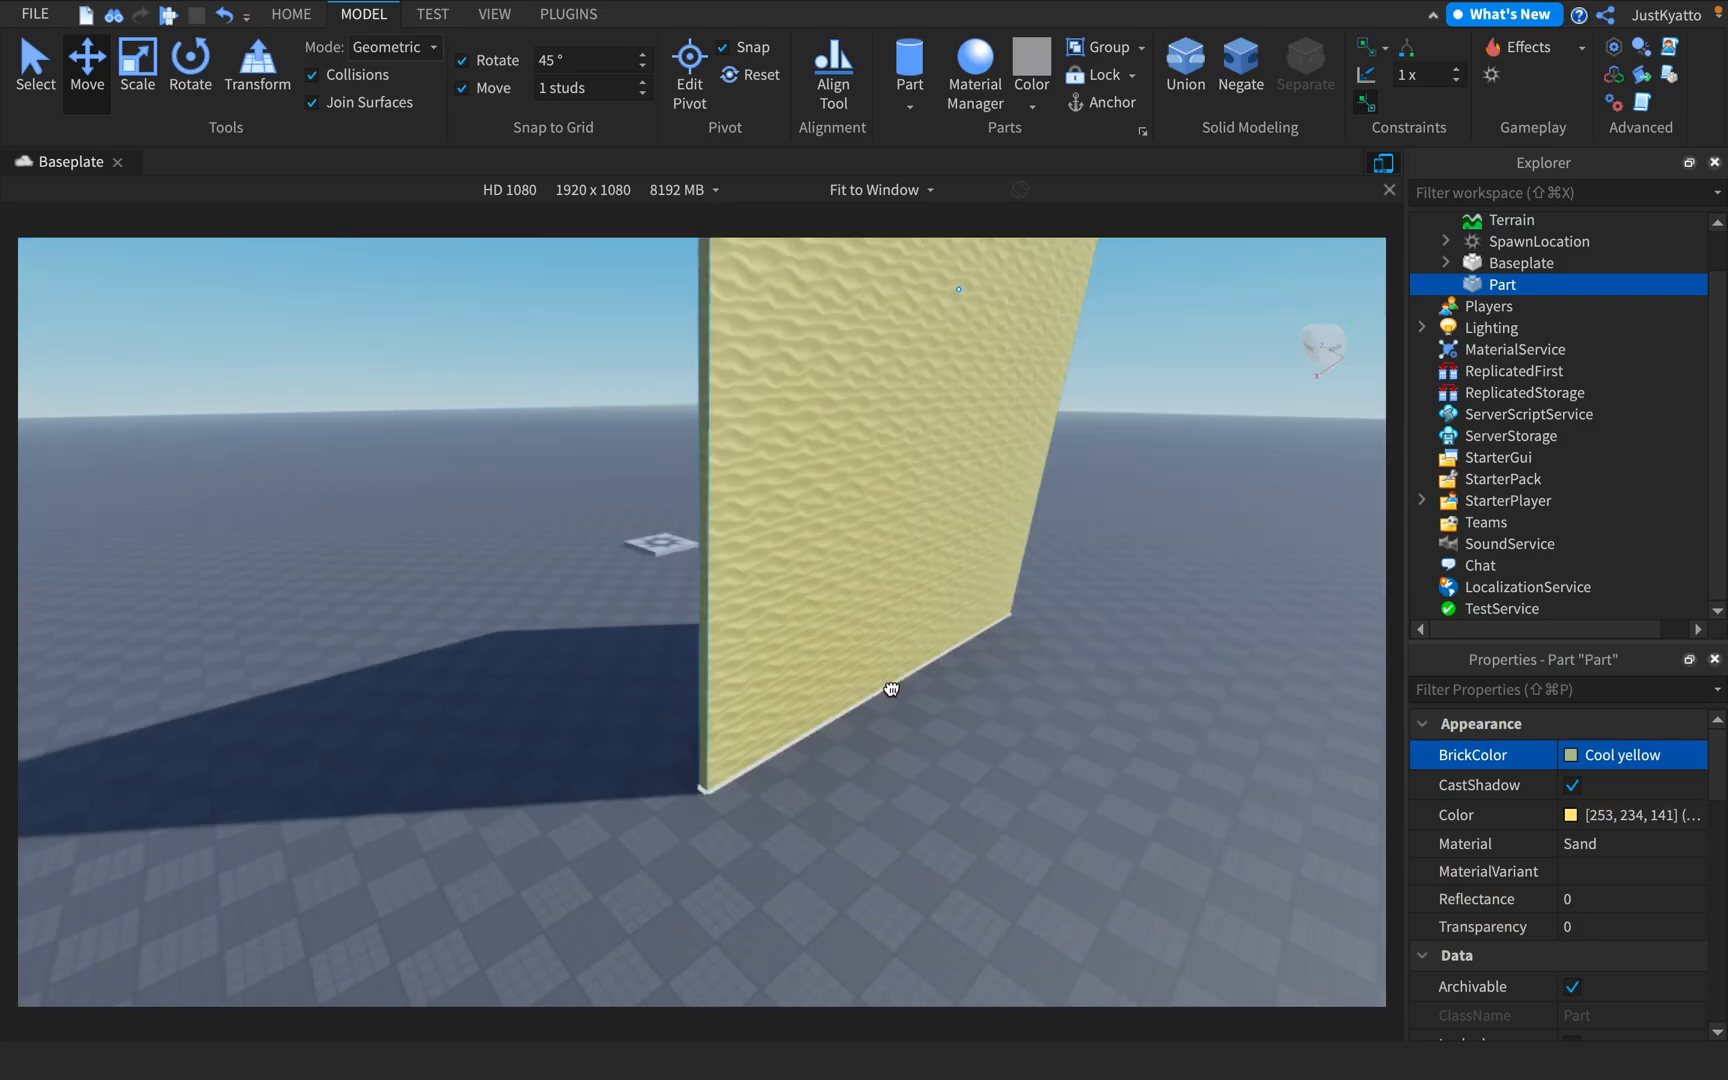
pyautogui.moveTo(891, 688); pyautogui.dragTo(887, 690)
pyautogui.press('t')
pyautogui.click(919, 400)
pyautogui.moveTo(919, 400); pyautogui.dragTo(830, 584, button='right')
pyautogui.press('w')
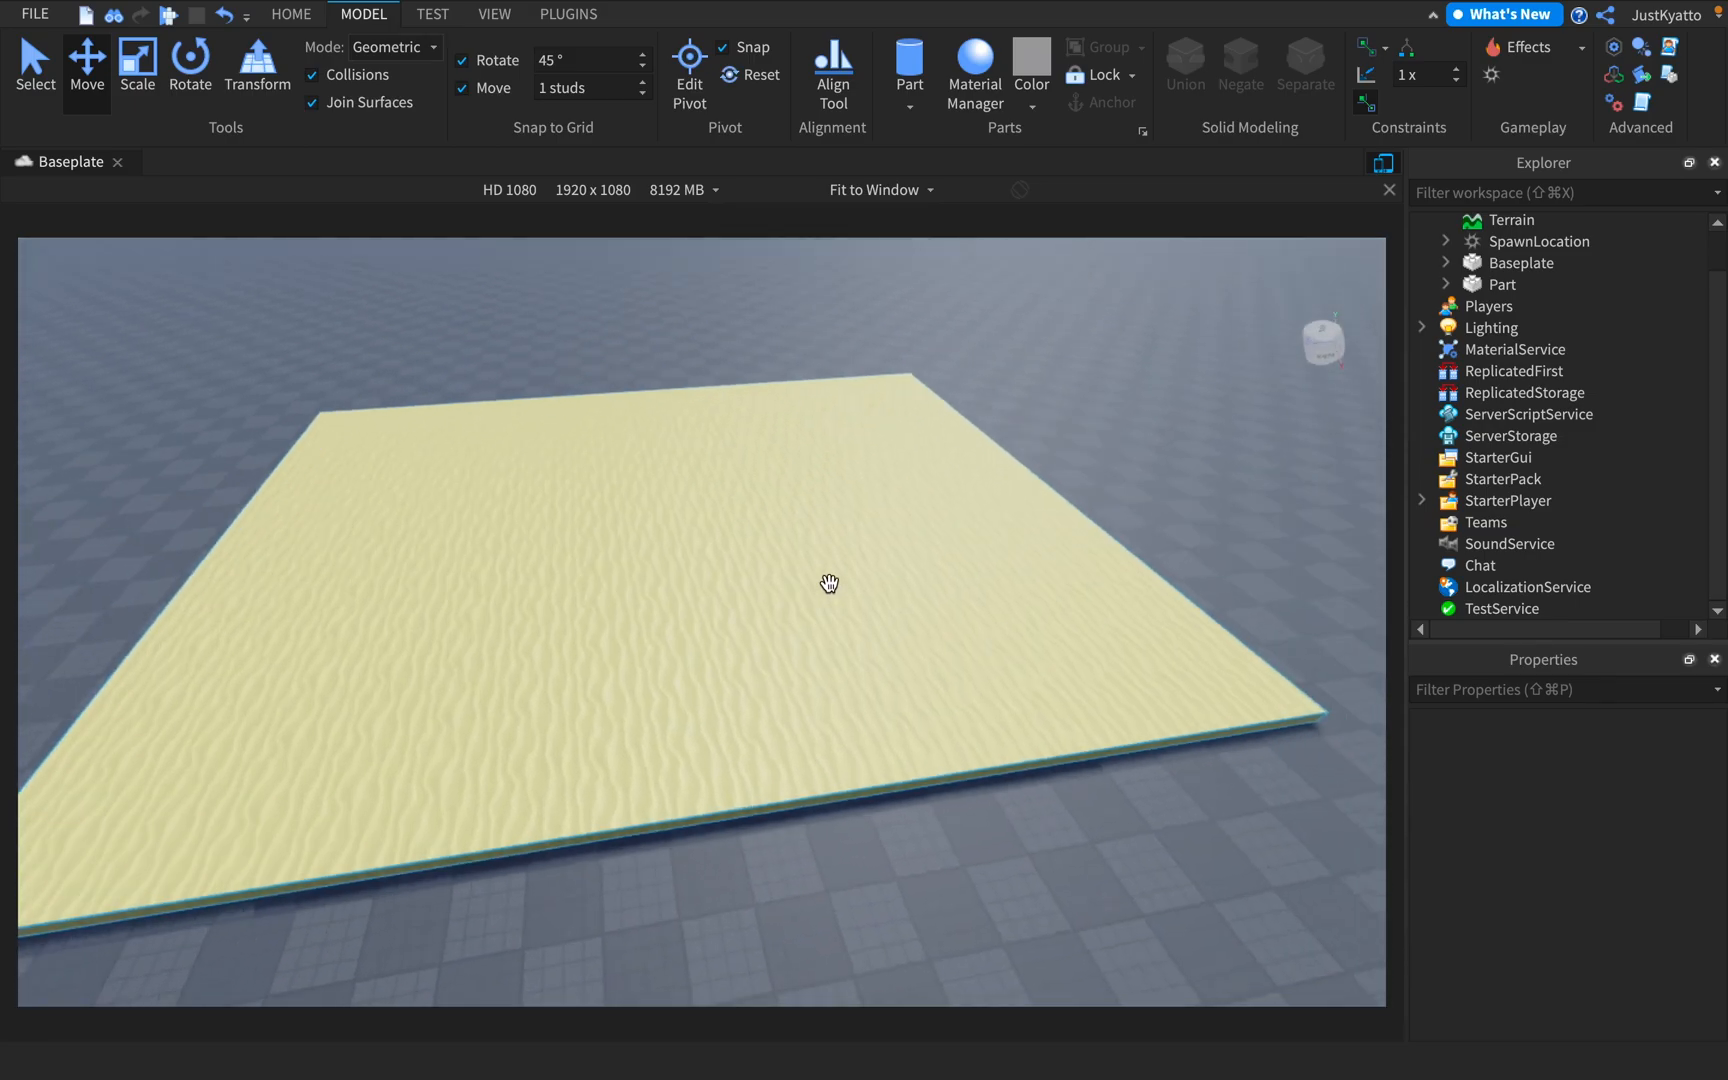
pyautogui.scroll(-3, 822, 585)
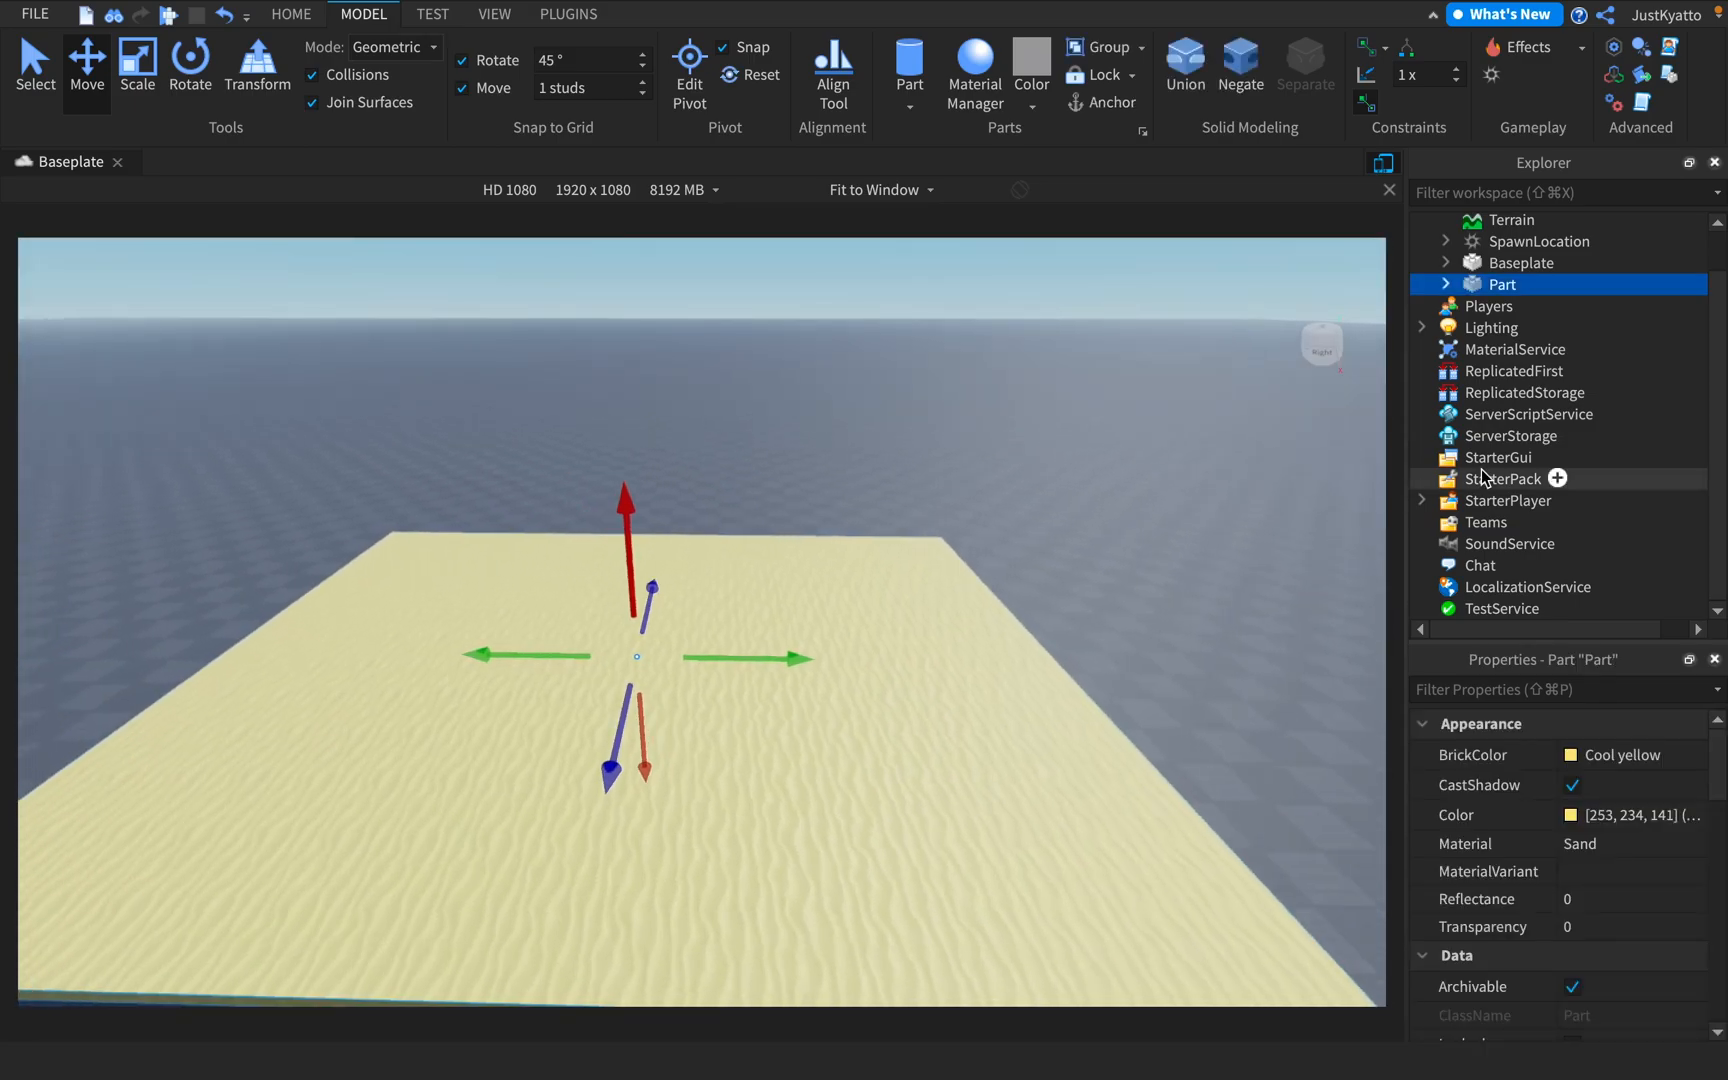
pyautogui.press('a')
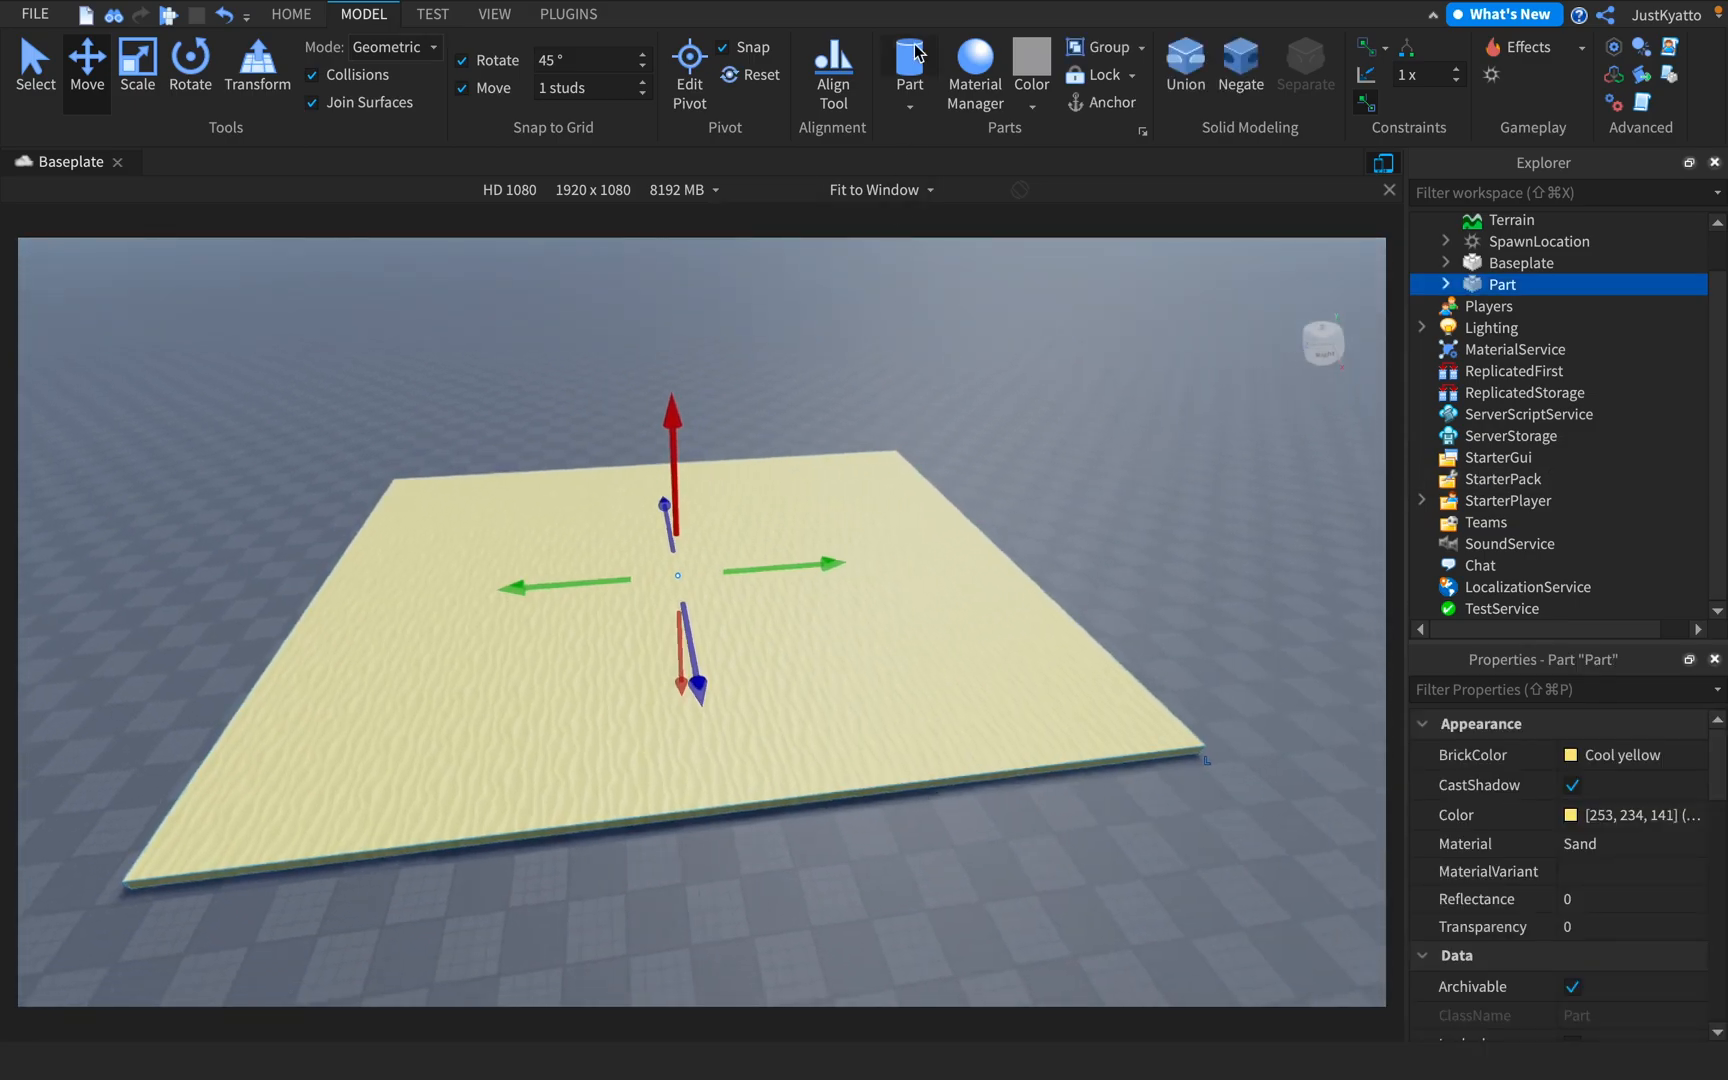
# Insert a new part on the sand floor and scale it into a wide, thin upright wall
pyautogui.click(913, 53)
pyautogui.press('w')
pyautogui.moveTo(826, 449); pyautogui.dragTo(820, 444, button='right')
pyautogui.click(137, 66)
pyautogui.press('Delete')
pyautogui.click(937, 138)
pyautogui.moveTo(719, 368); pyautogui.dragTo(715, 362, button='right')
pyautogui.click(560, 348)
pyautogui.moveTo(538, 341); pyautogui.dragTo(796, 468)
pyautogui.moveTo(796, 468); pyautogui.dragTo(901, 552, button='right')
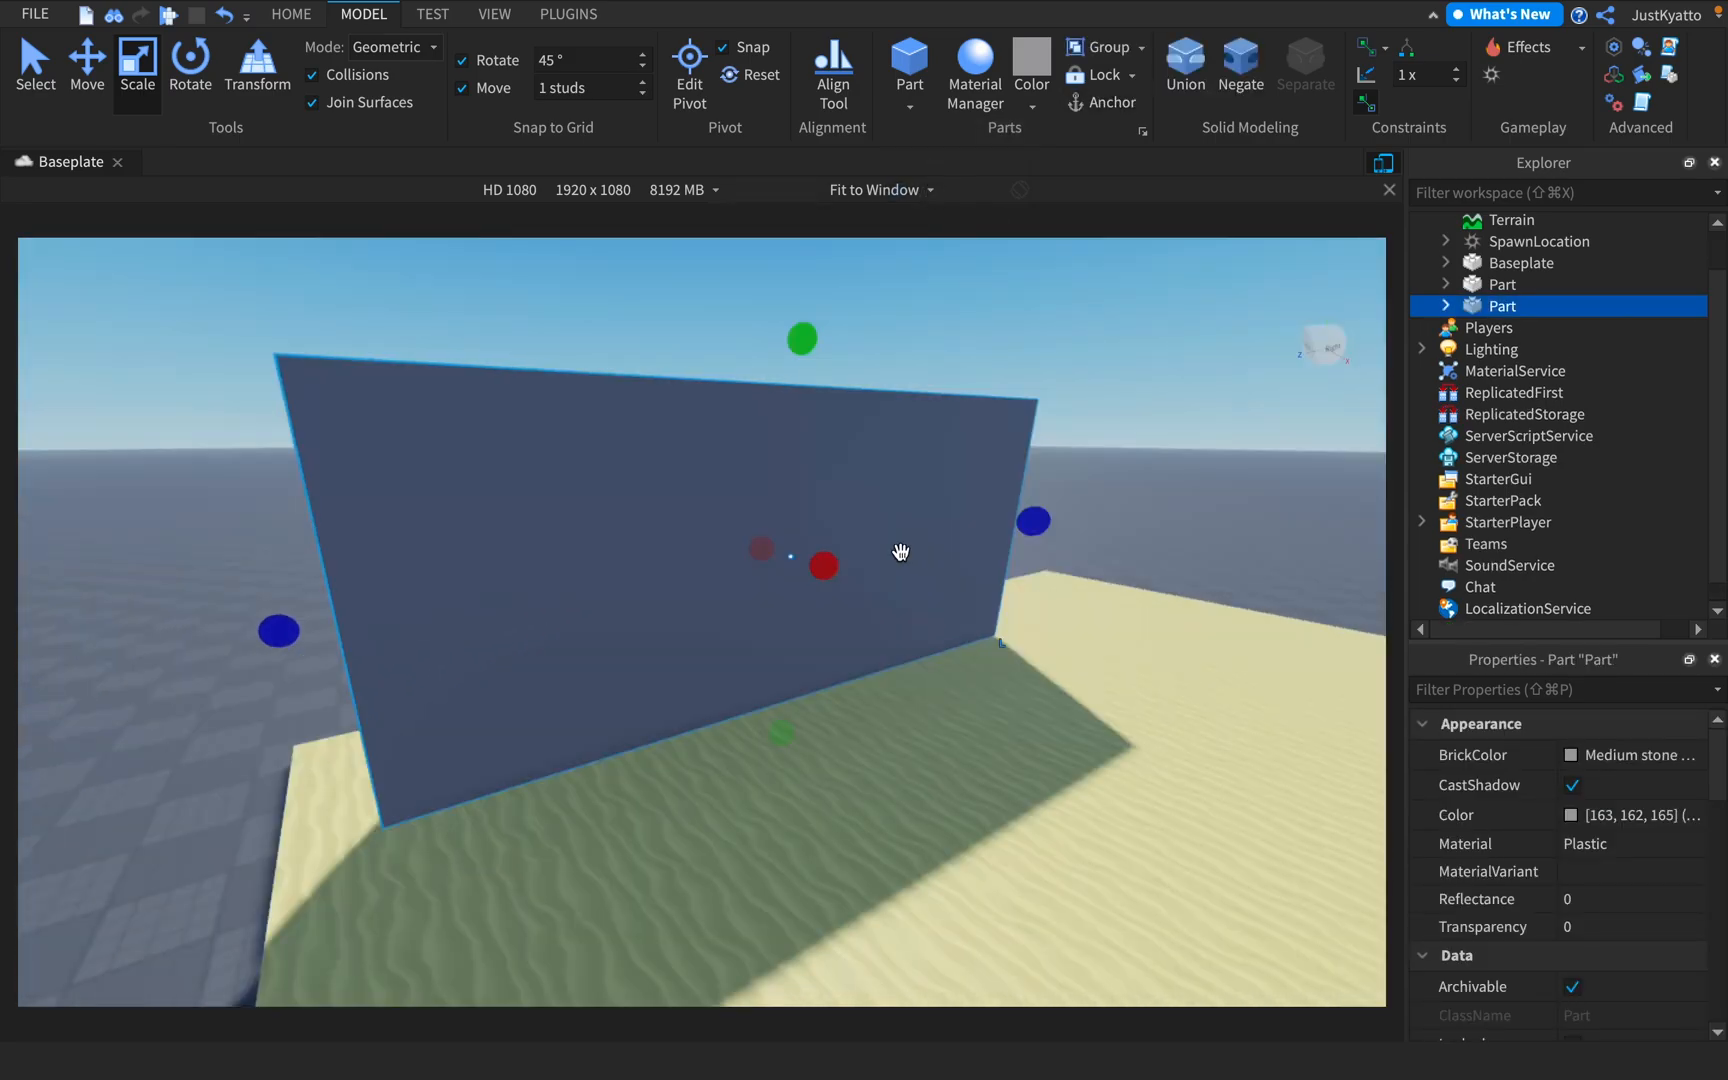
# Try Ice as the wall's material and replace it with DiamondPlate
pyautogui.click(1624, 845)
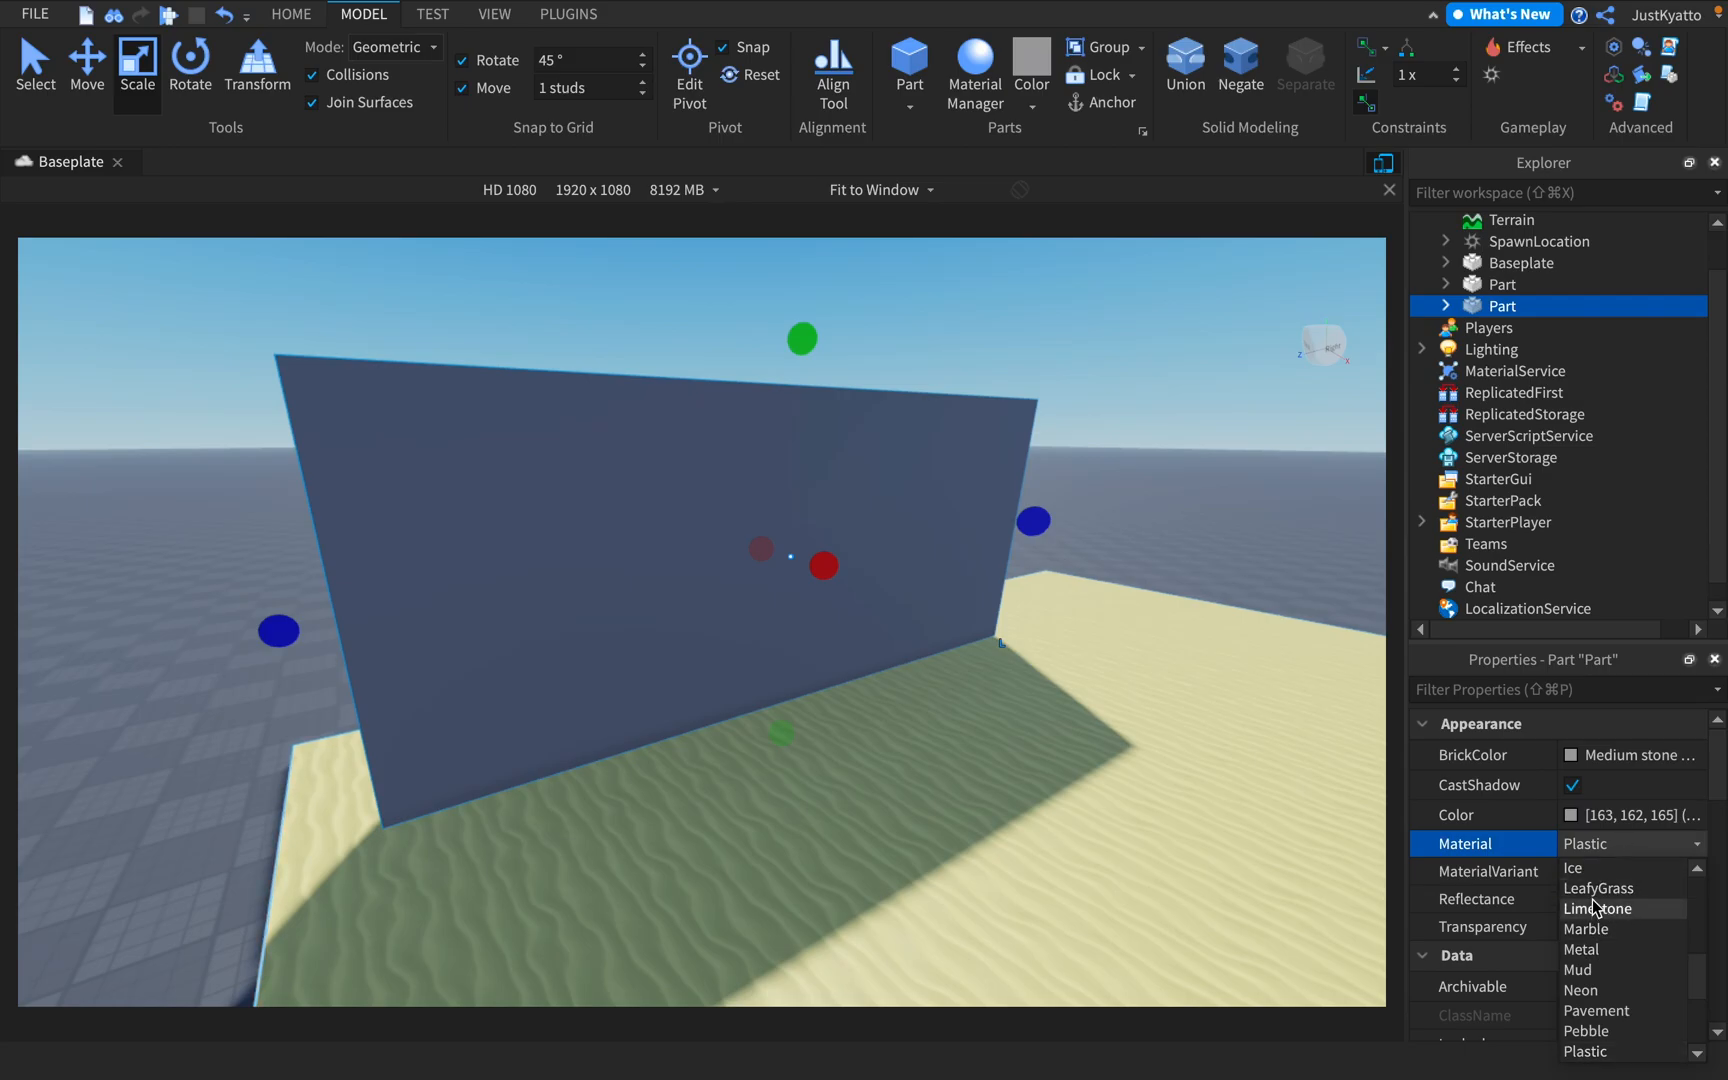
pyautogui.click(1575, 869)
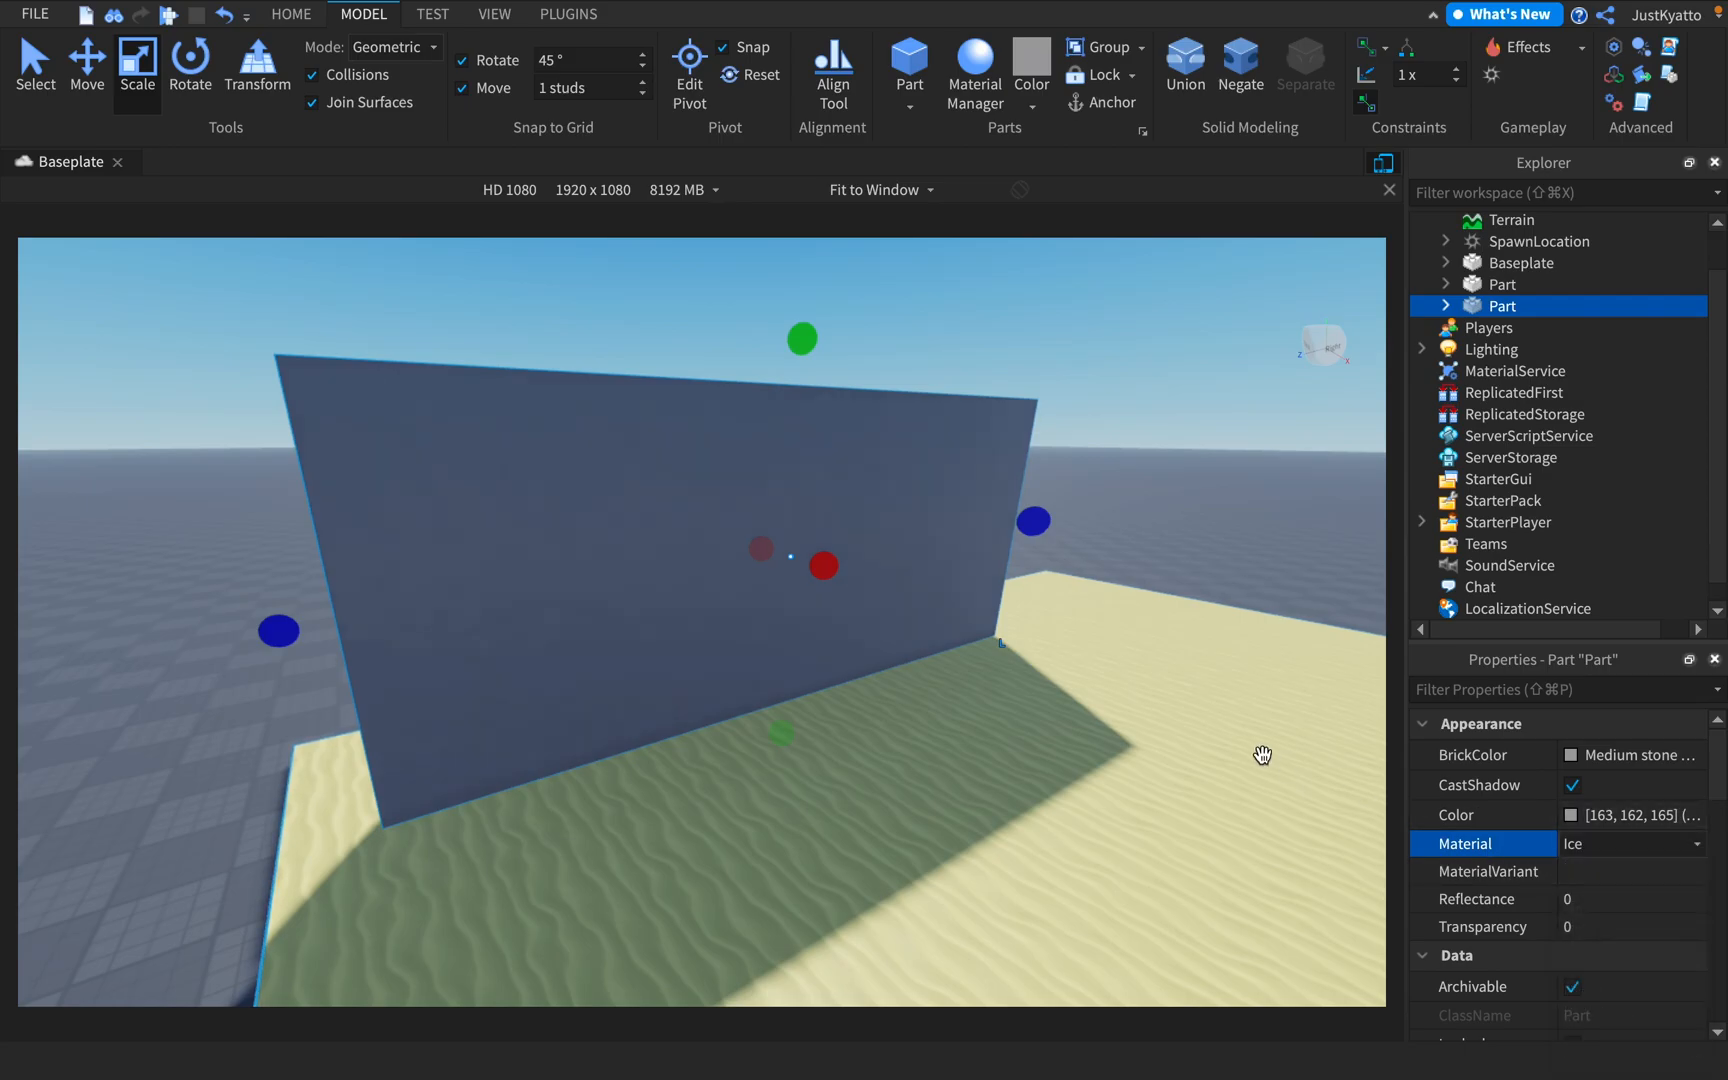
pyautogui.click(1635, 845)
pyautogui.click(1592, 868)
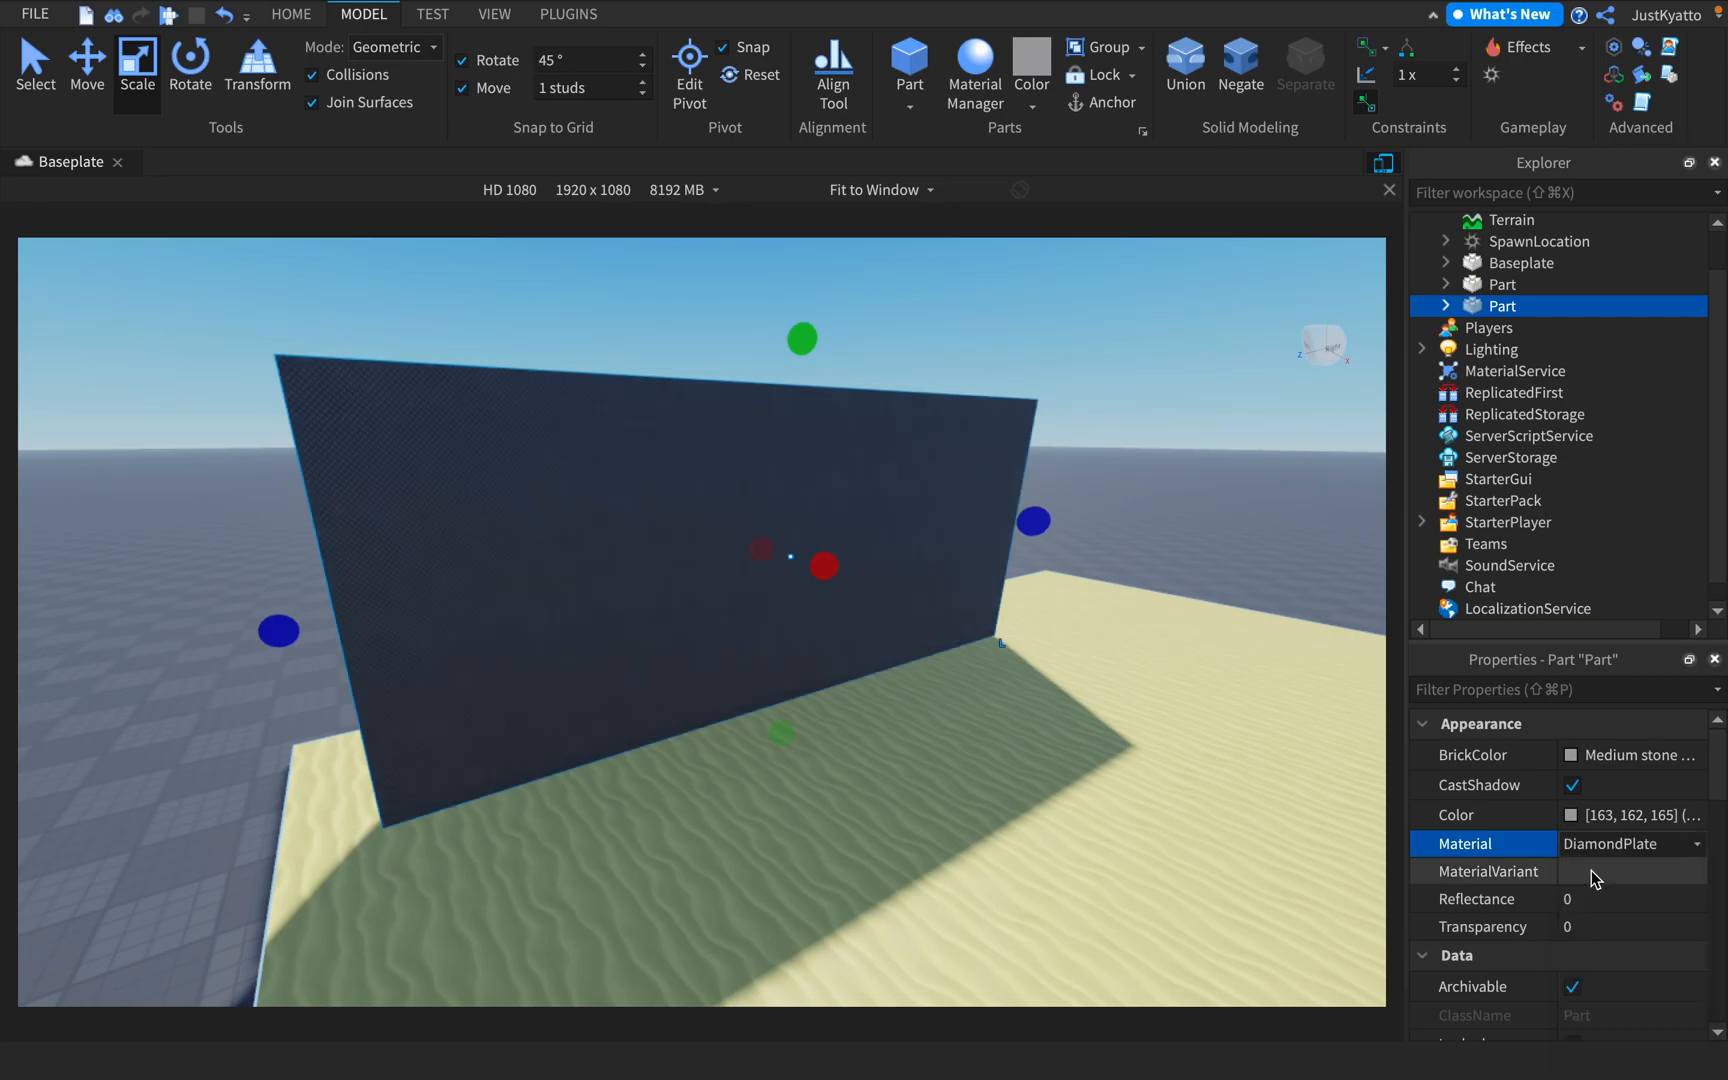
# Set the wall's transparency to 0.6 and look through it from several sides
pyautogui.click(1605, 924)
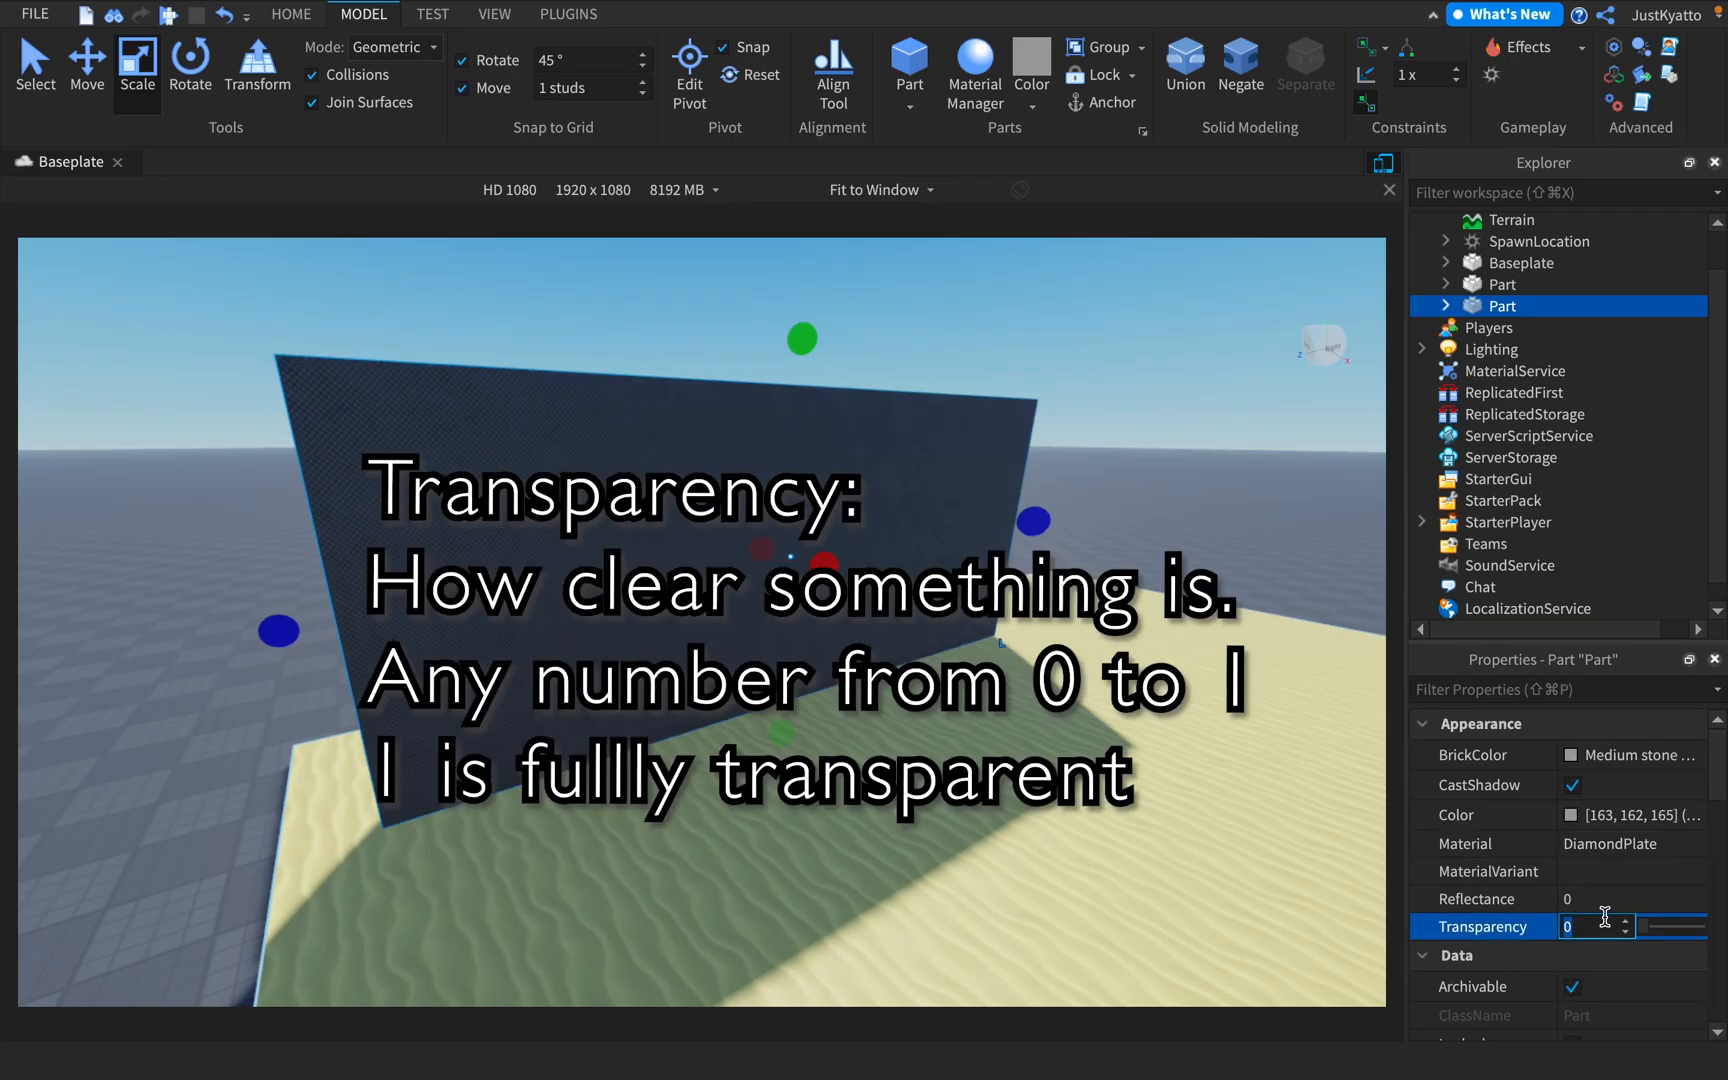
pyautogui.write('0.6')
pyautogui.press('Return')
pyautogui.moveTo(1348, 700); pyautogui.dragTo(1386, 662, button='right')
pyautogui.press('w')
pyautogui.press('s')
pyautogui.press('a')
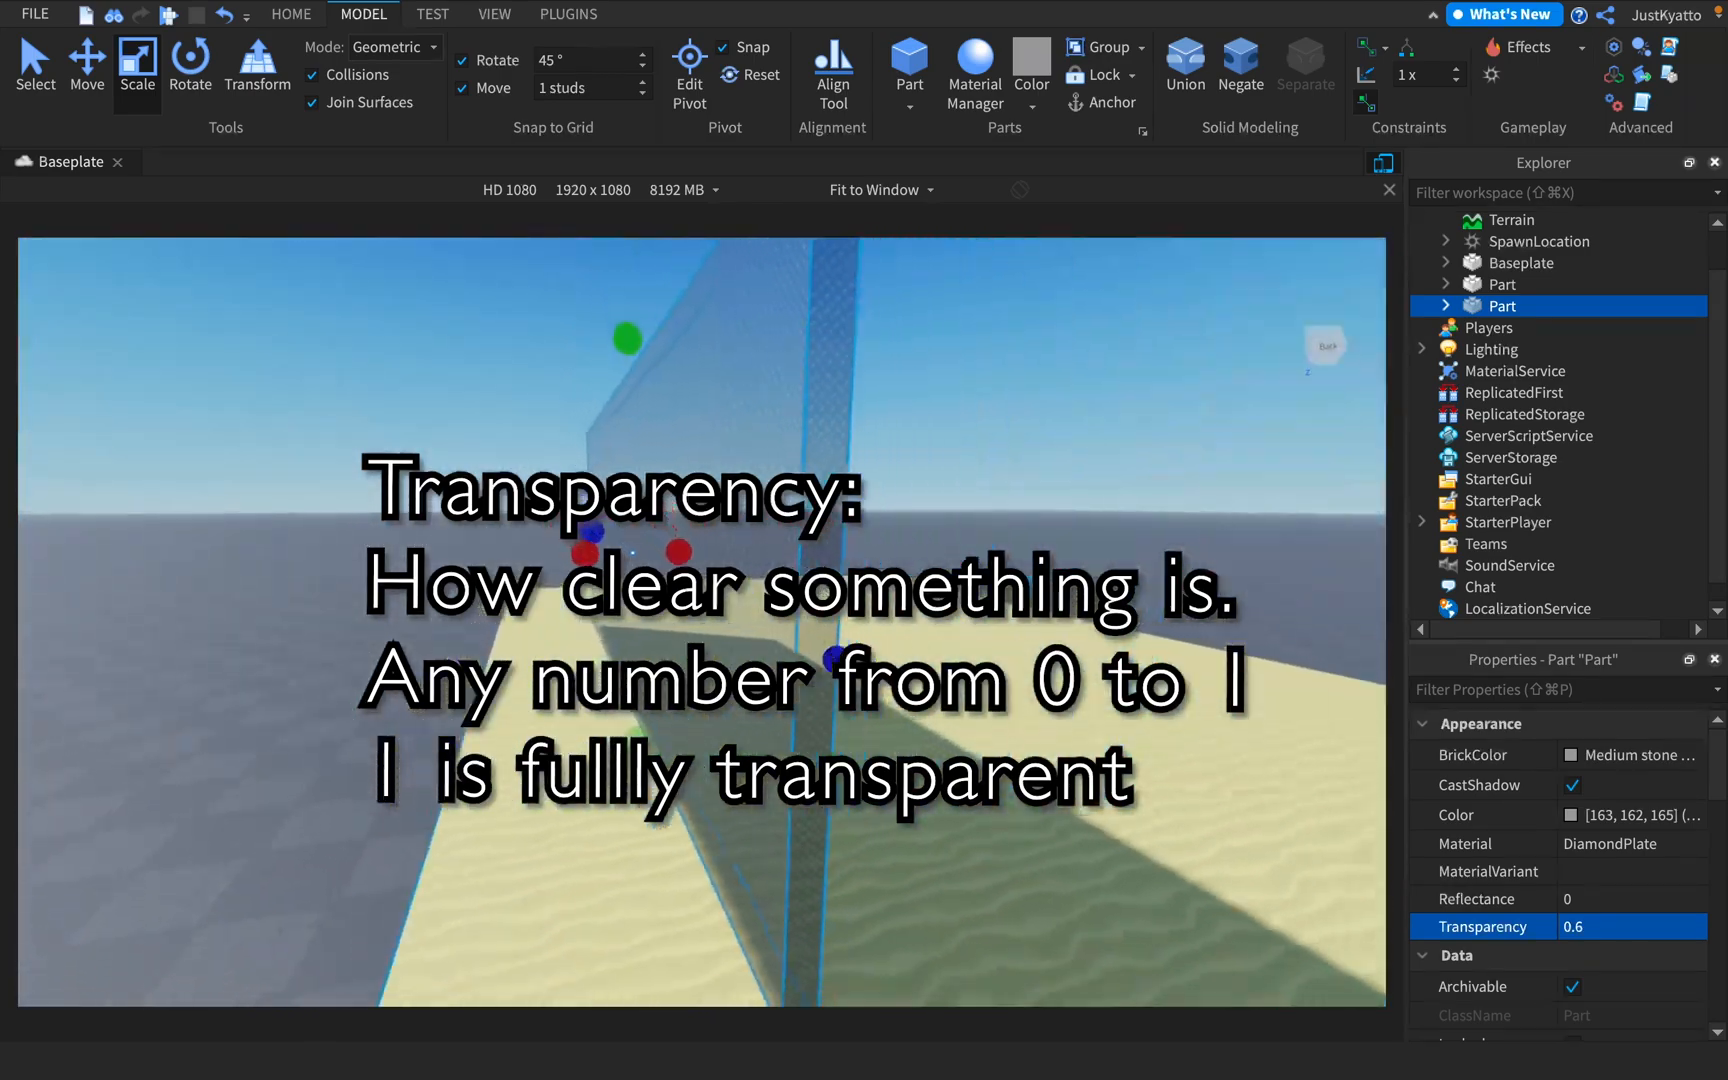
# Change the semi-transparent wall's material to Plastic
pyautogui.click(1630, 843)
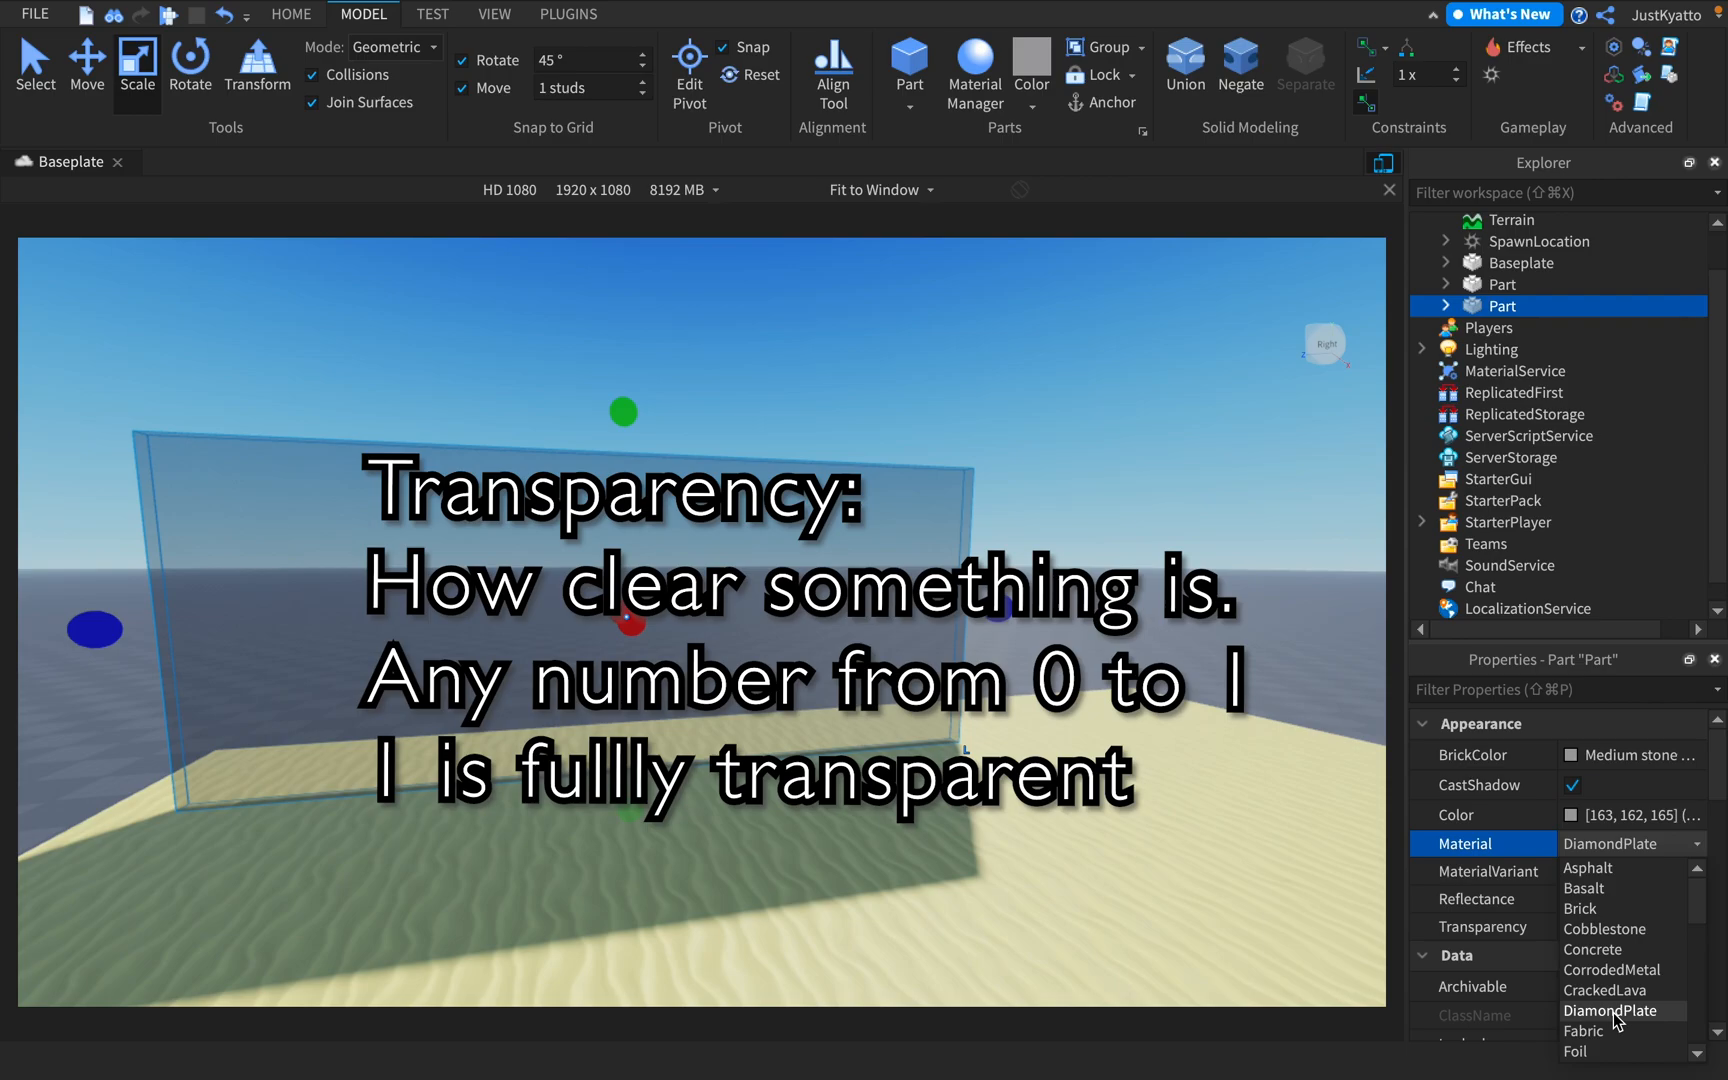
pyautogui.scroll(-4, 1613, 1010)
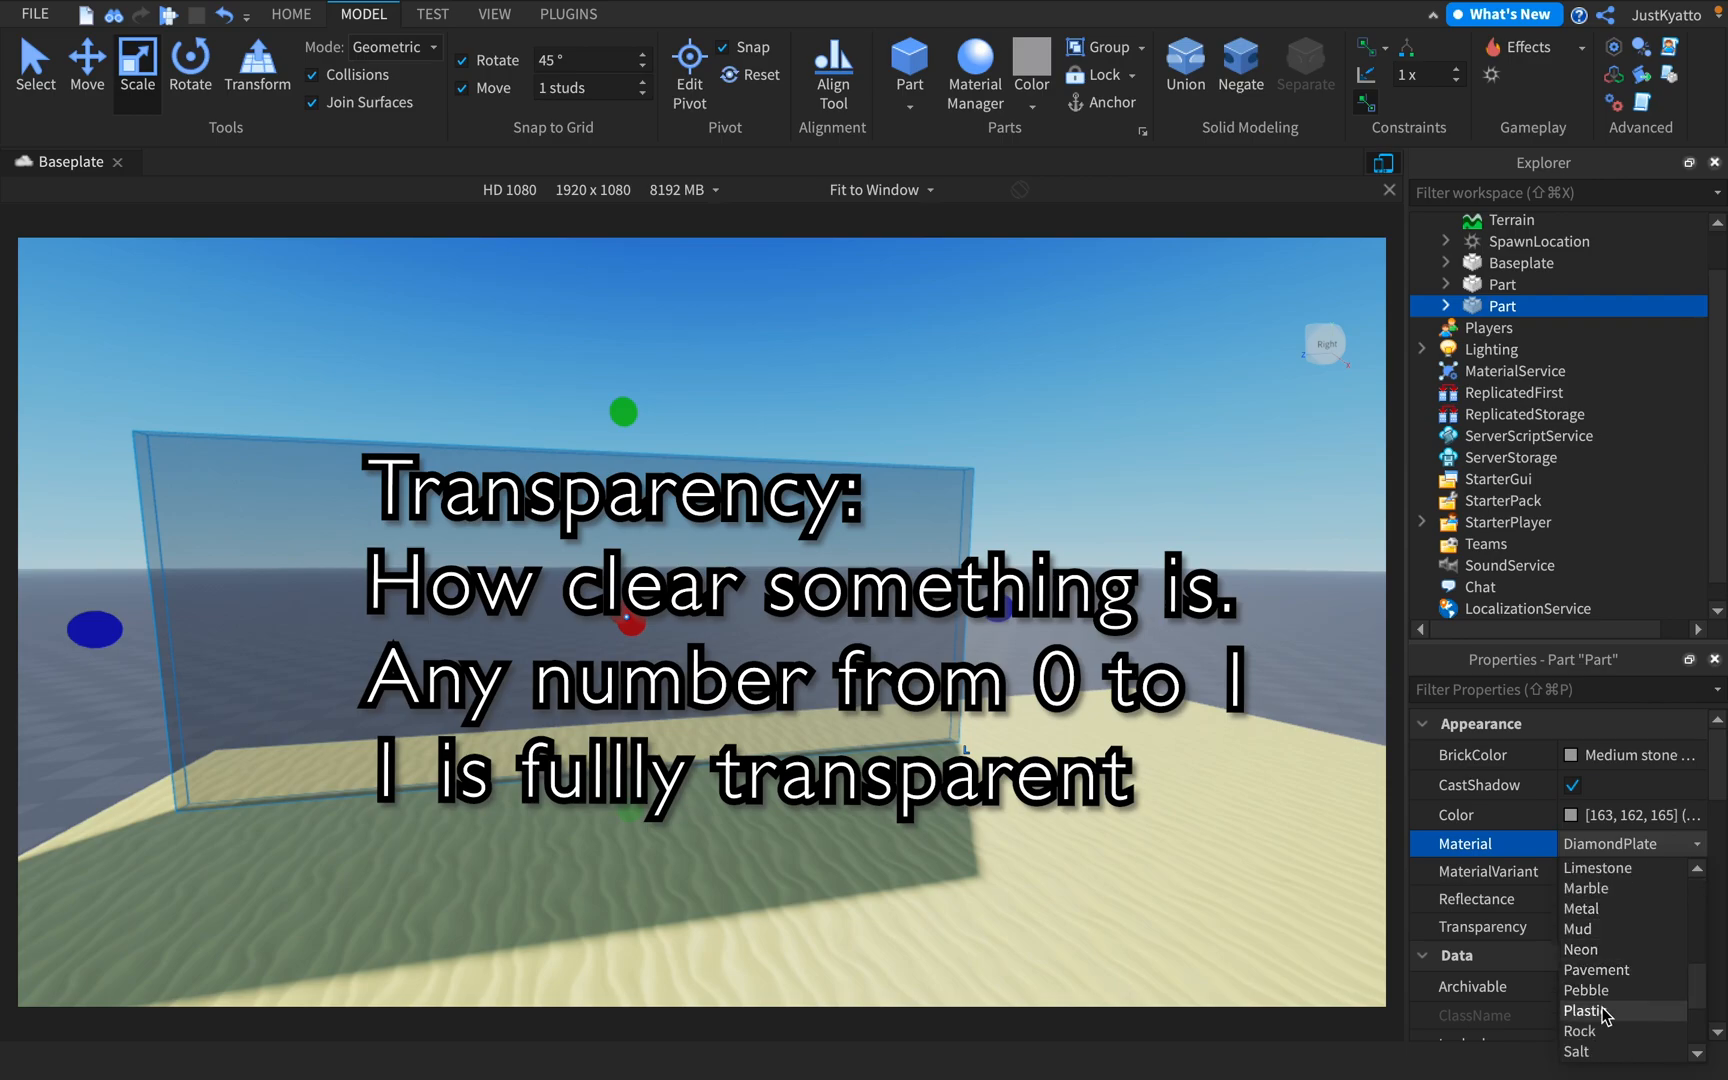
pyautogui.click(1590, 1011)
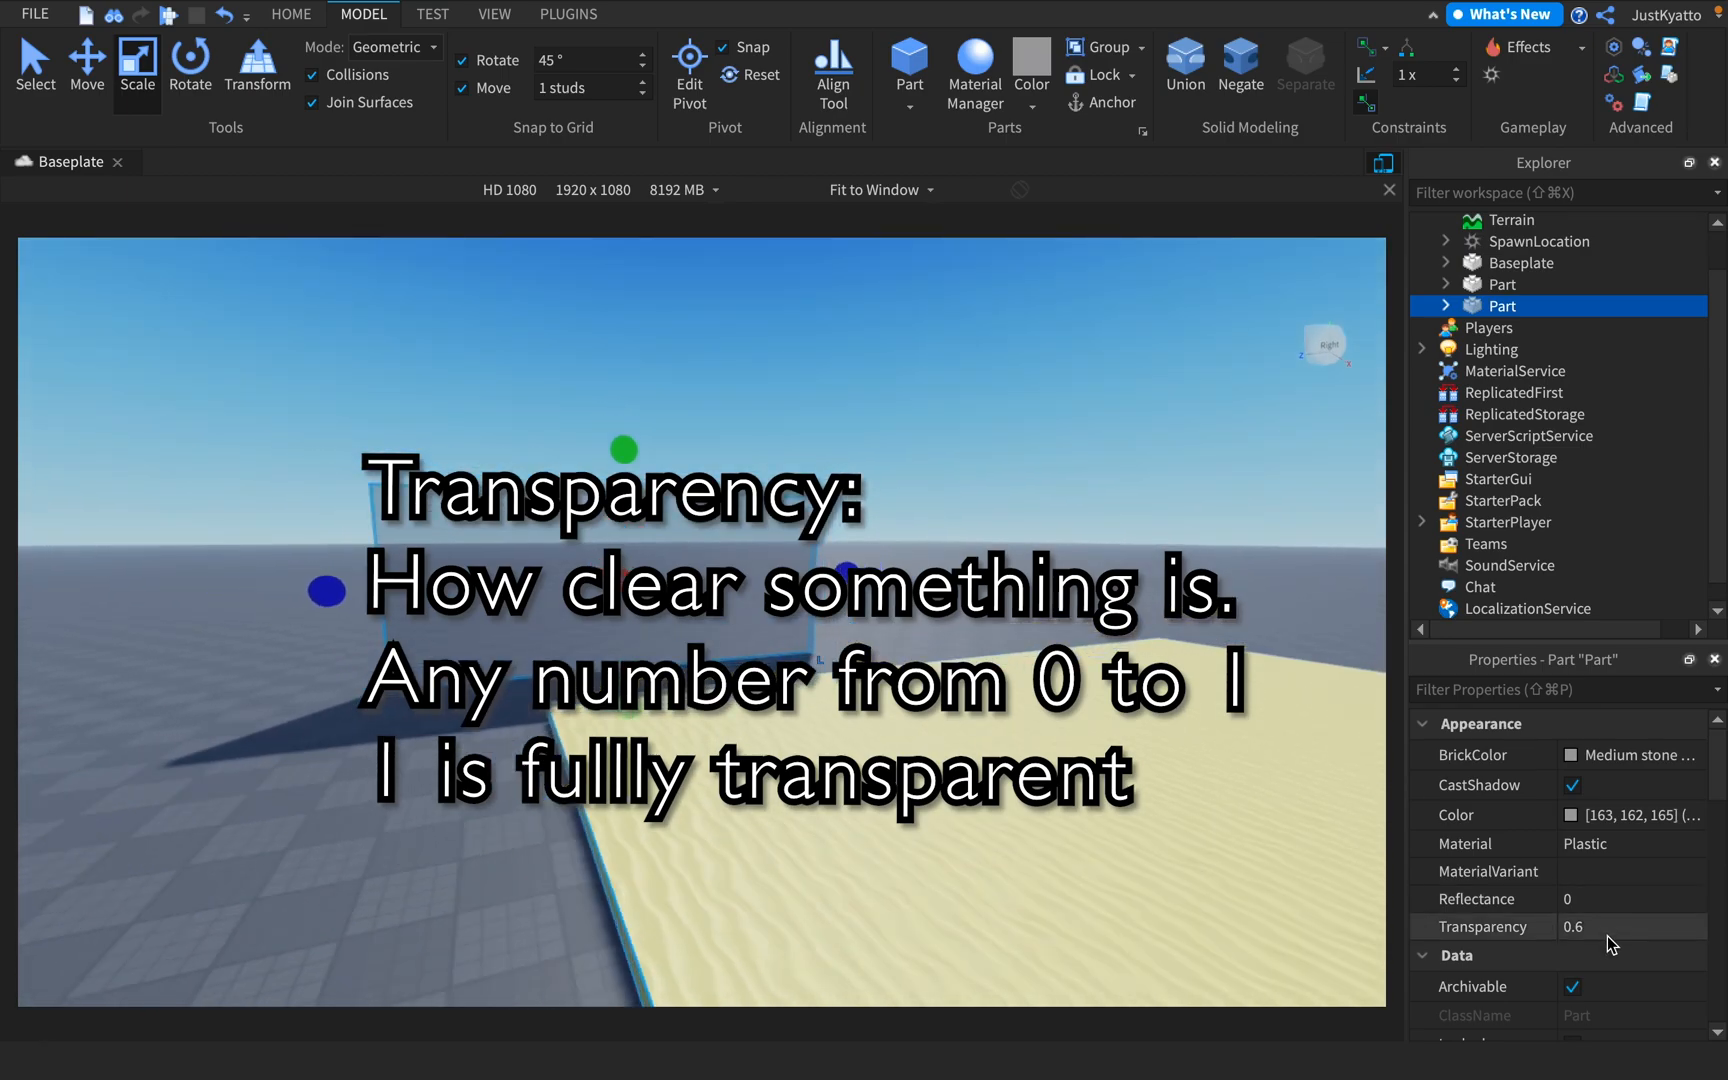
# Scale the wall's height down from its lower edge into a low beam floating above the baseplate
pyautogui.press('s')
pyautogui.moveTo(1004, 616); pyautogui.dragTo(525, 374, button='right')
pyautogui.press('a')
pyautogui.press('w')
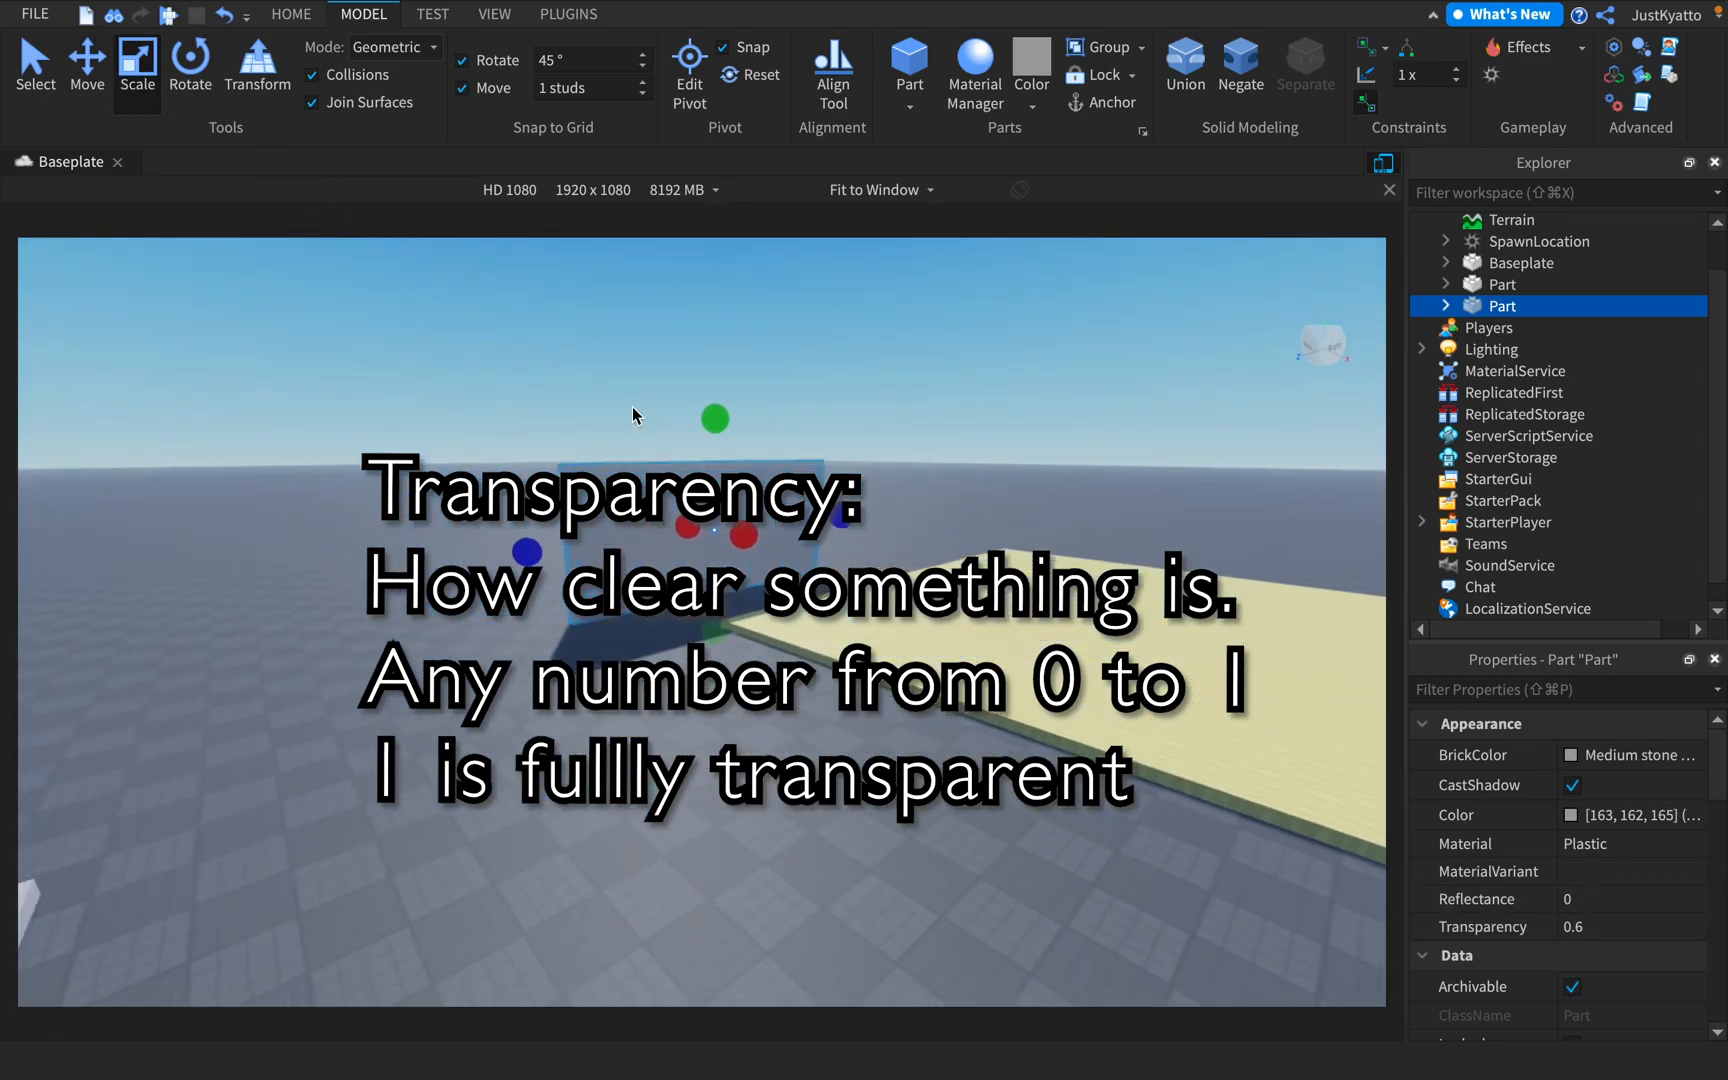
pyautogui.moveTo(736, 606); pyautogui.dragTo(742, 470)
pyautogui.press('w')
pyautogui.moveTo(861, 533); pyautogui.dragTo(861, 533, button='right')
pyautogui.press('s')
# Duplicate the floating beam and move the copy sideways off the original
pyautogui.press('super+d')
pyautogui.press('a')
pyautogui.click(87, 66)
pyautogui.moveTo(708, 467); pyautogui.dragTo(708, 467, button='right')
pyautogui.moveTo(708, 467); pyautogui.dragTo(804, 461)
pyautogui.press('a')
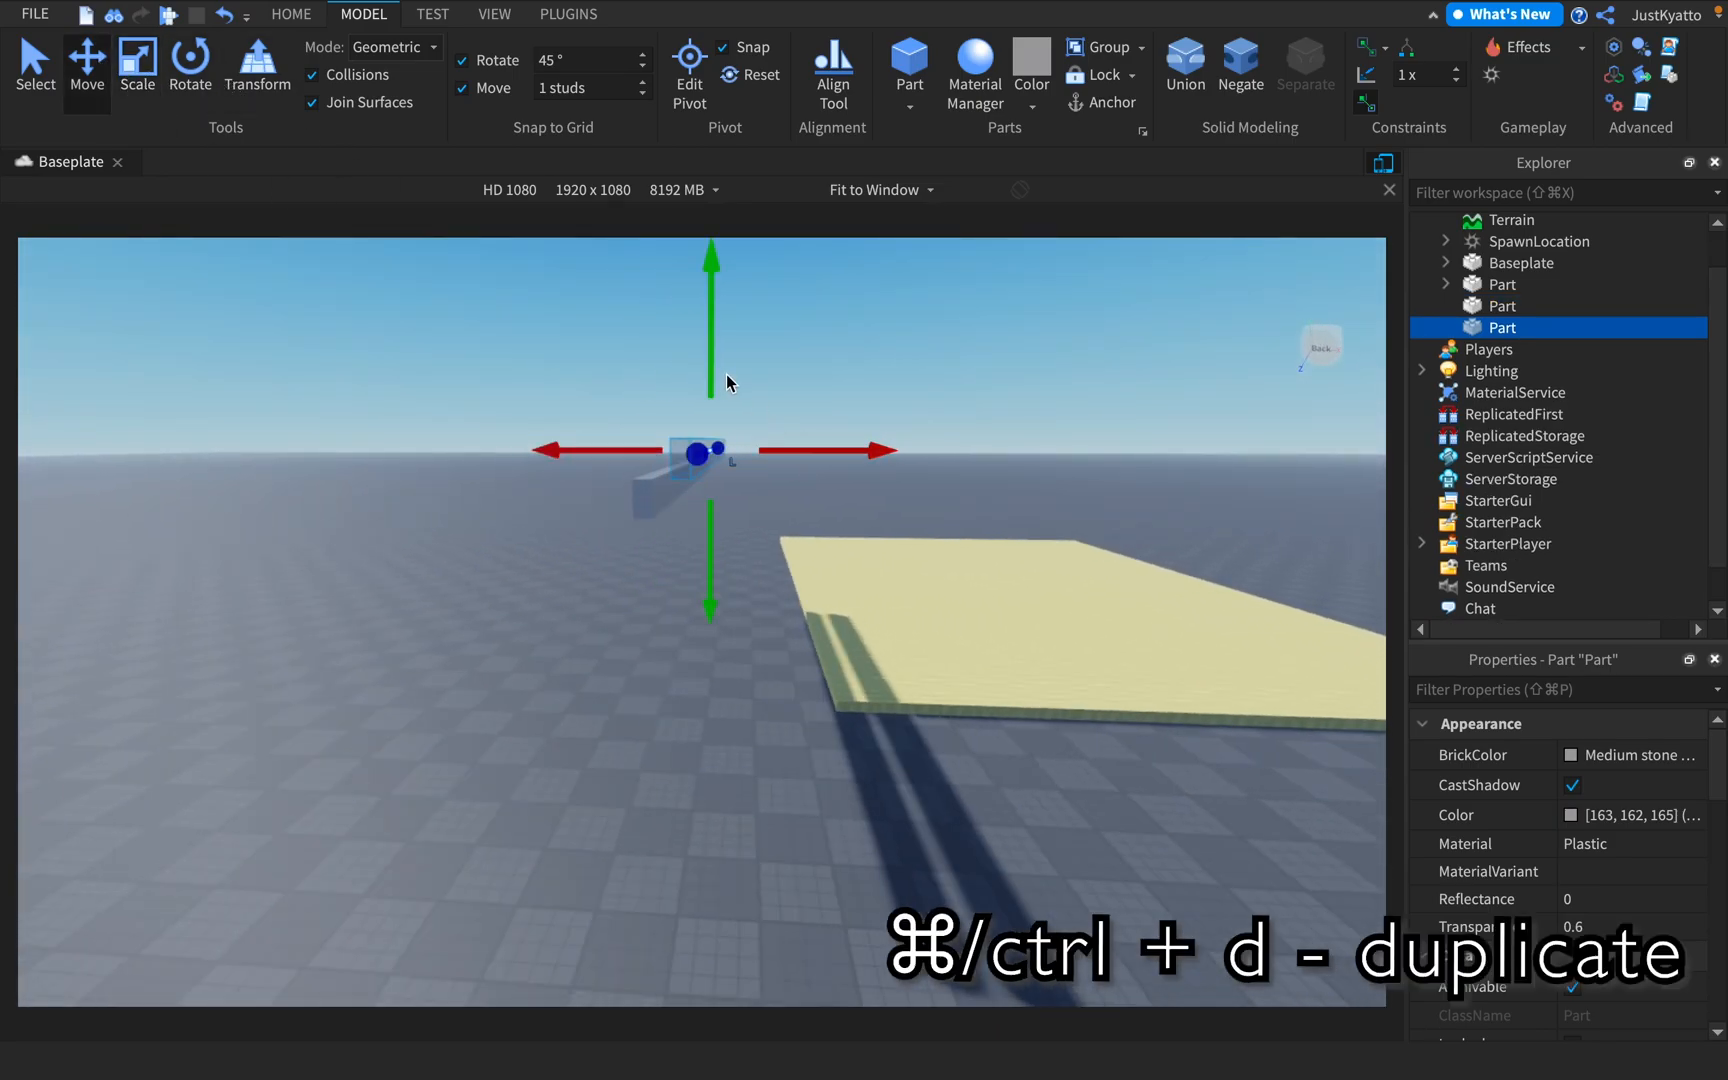
pyautogui.click(872, 416)
# Move one of the two floating beams further away so a wide gap separates them
pyautogui.press('a')
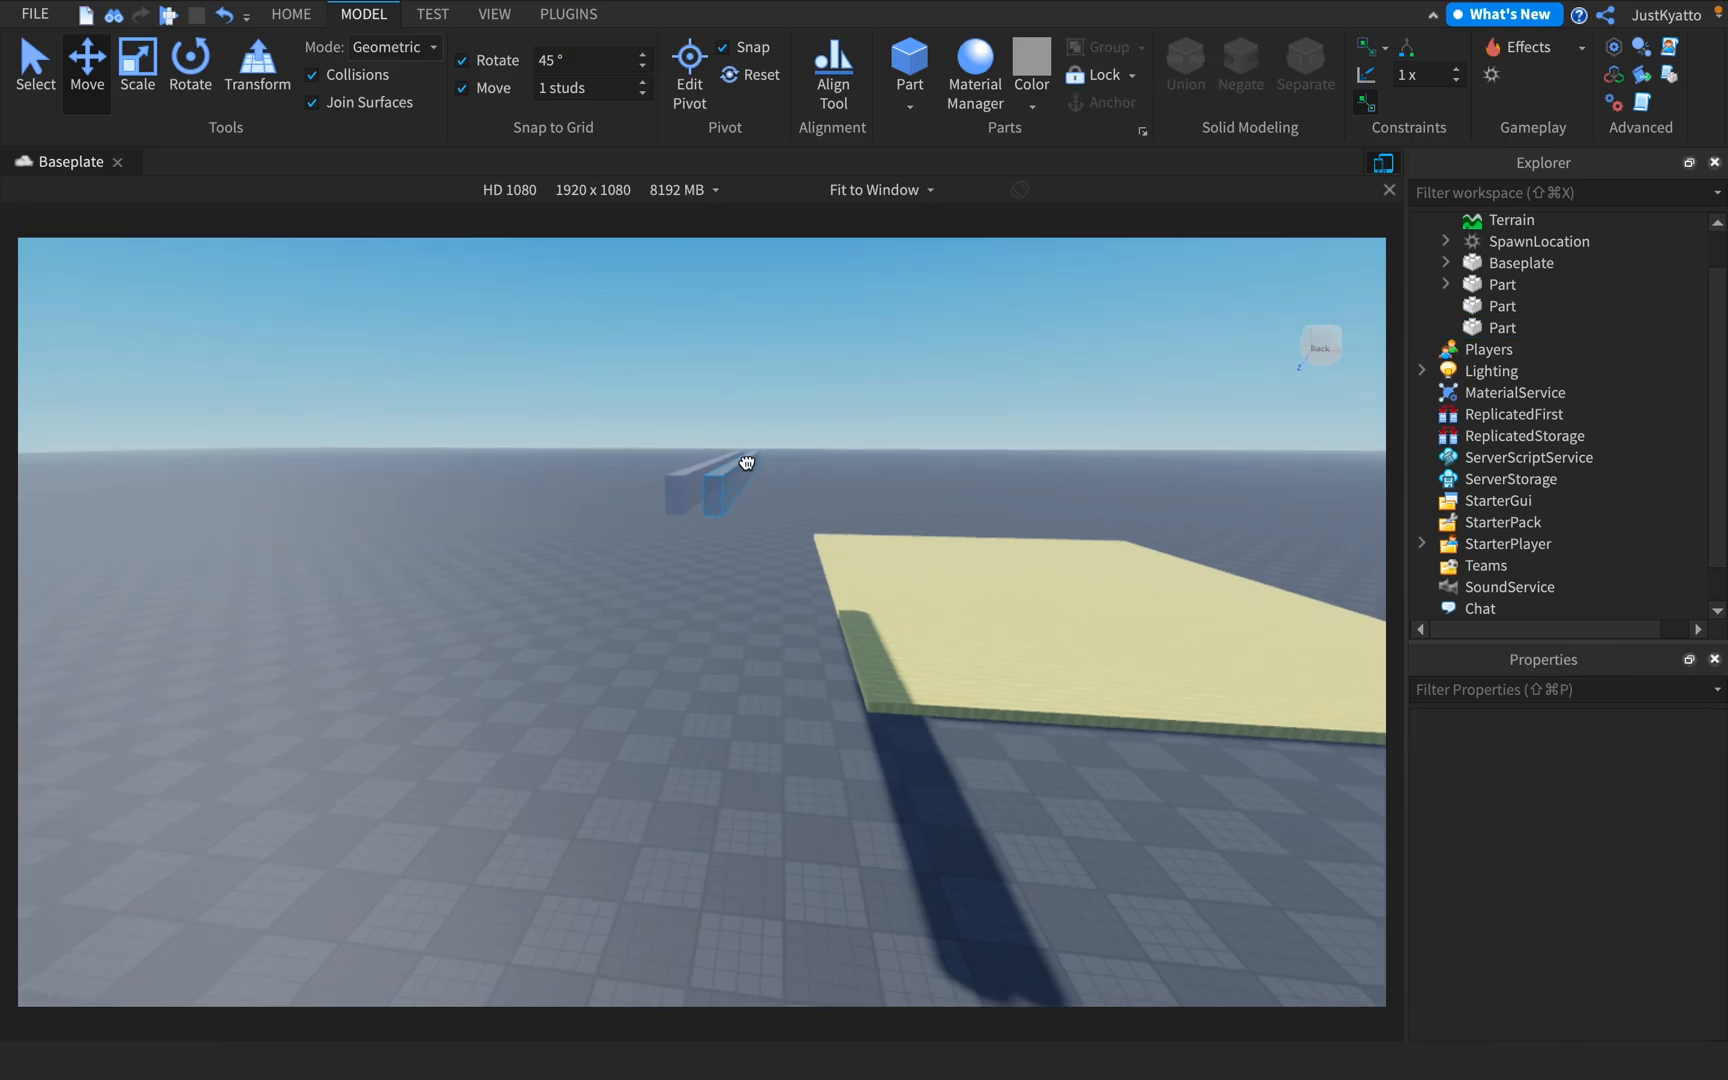
pyautogui.click(747, 463)
pyautogui.moveTo(747, 463); pyautogui.dragTo(768, 466, button='right')
pyautogui.press('a')
pyautogui.click(795, 488)
pyautogui.moveTo(704, 468); pyautogui.dragTo(503, 460)
pyautogui.press('d')
pyautogui.moveTo(768, 465); pyautogui.dragTo(828, 487)
# Select each floating beam in turn and compare their Anchored properties
pyautogui.click(1075, 587)
pyautogui.moveTo(1075, 587); pyautogui.dragTo(1075, 588, button='right')
pyautogui.press('a')
pyautogui.moveTo(830, 561); pyautogui.dragTo(814, 580, button='right')
pyautogui.press('s')
pyautogui.press('a')
pyautogui.moveTo(898, 812); pyautogui.dragTo(615, 855)
pyautogui.moveTo(676, 531); pyautogui.dragTo(678, 531, button='right')
pyautogui.click(689, 508)
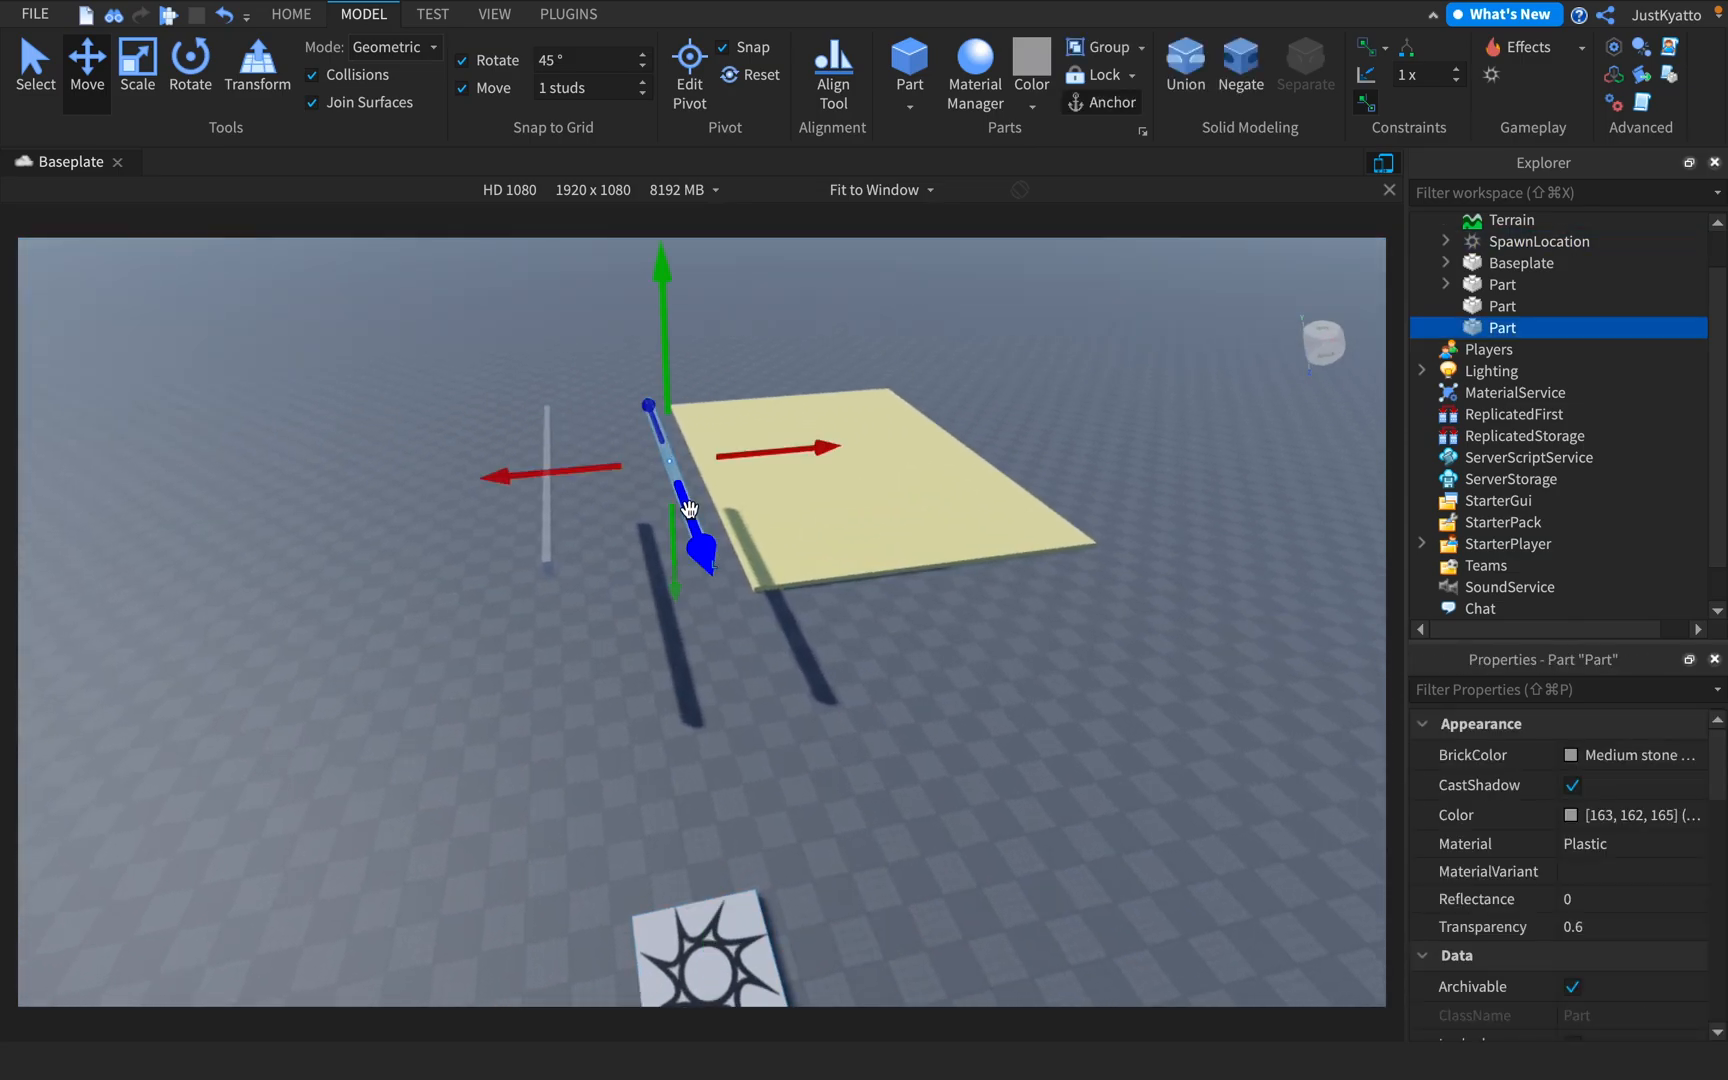
pyautogui.scroll(-10, 1452, 901)
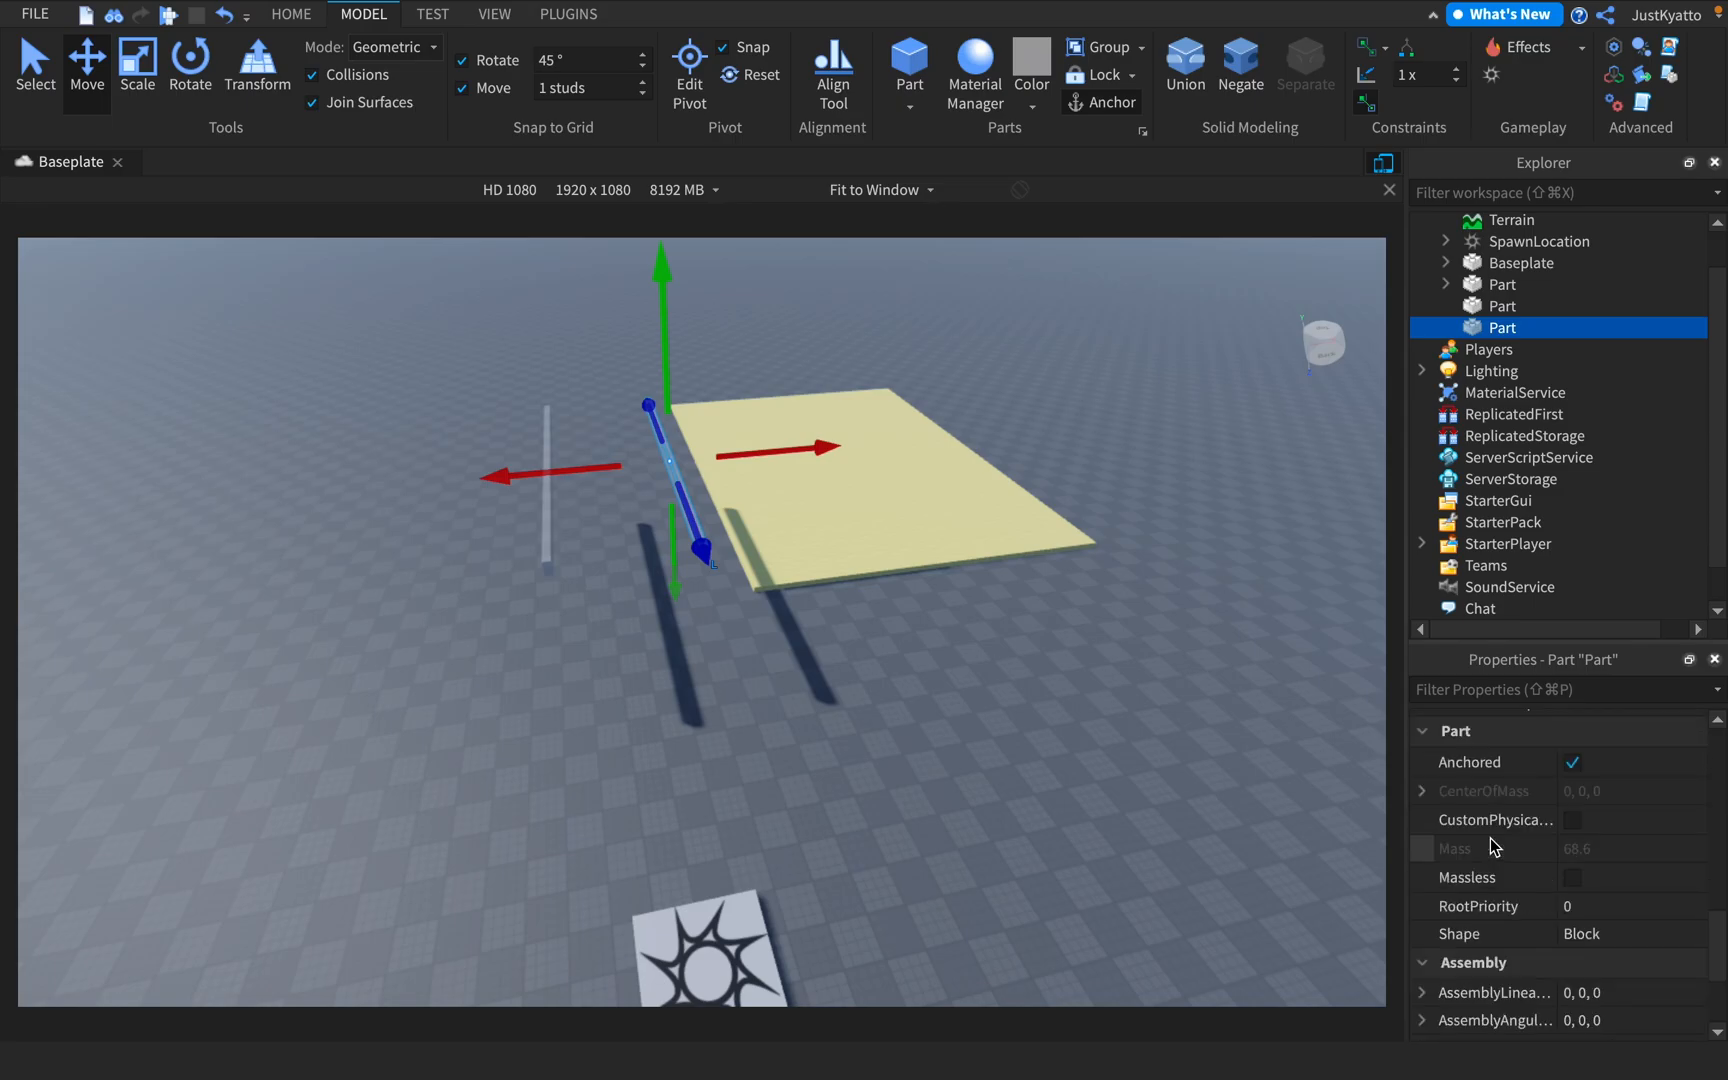
pyautogui.click(546, 546)
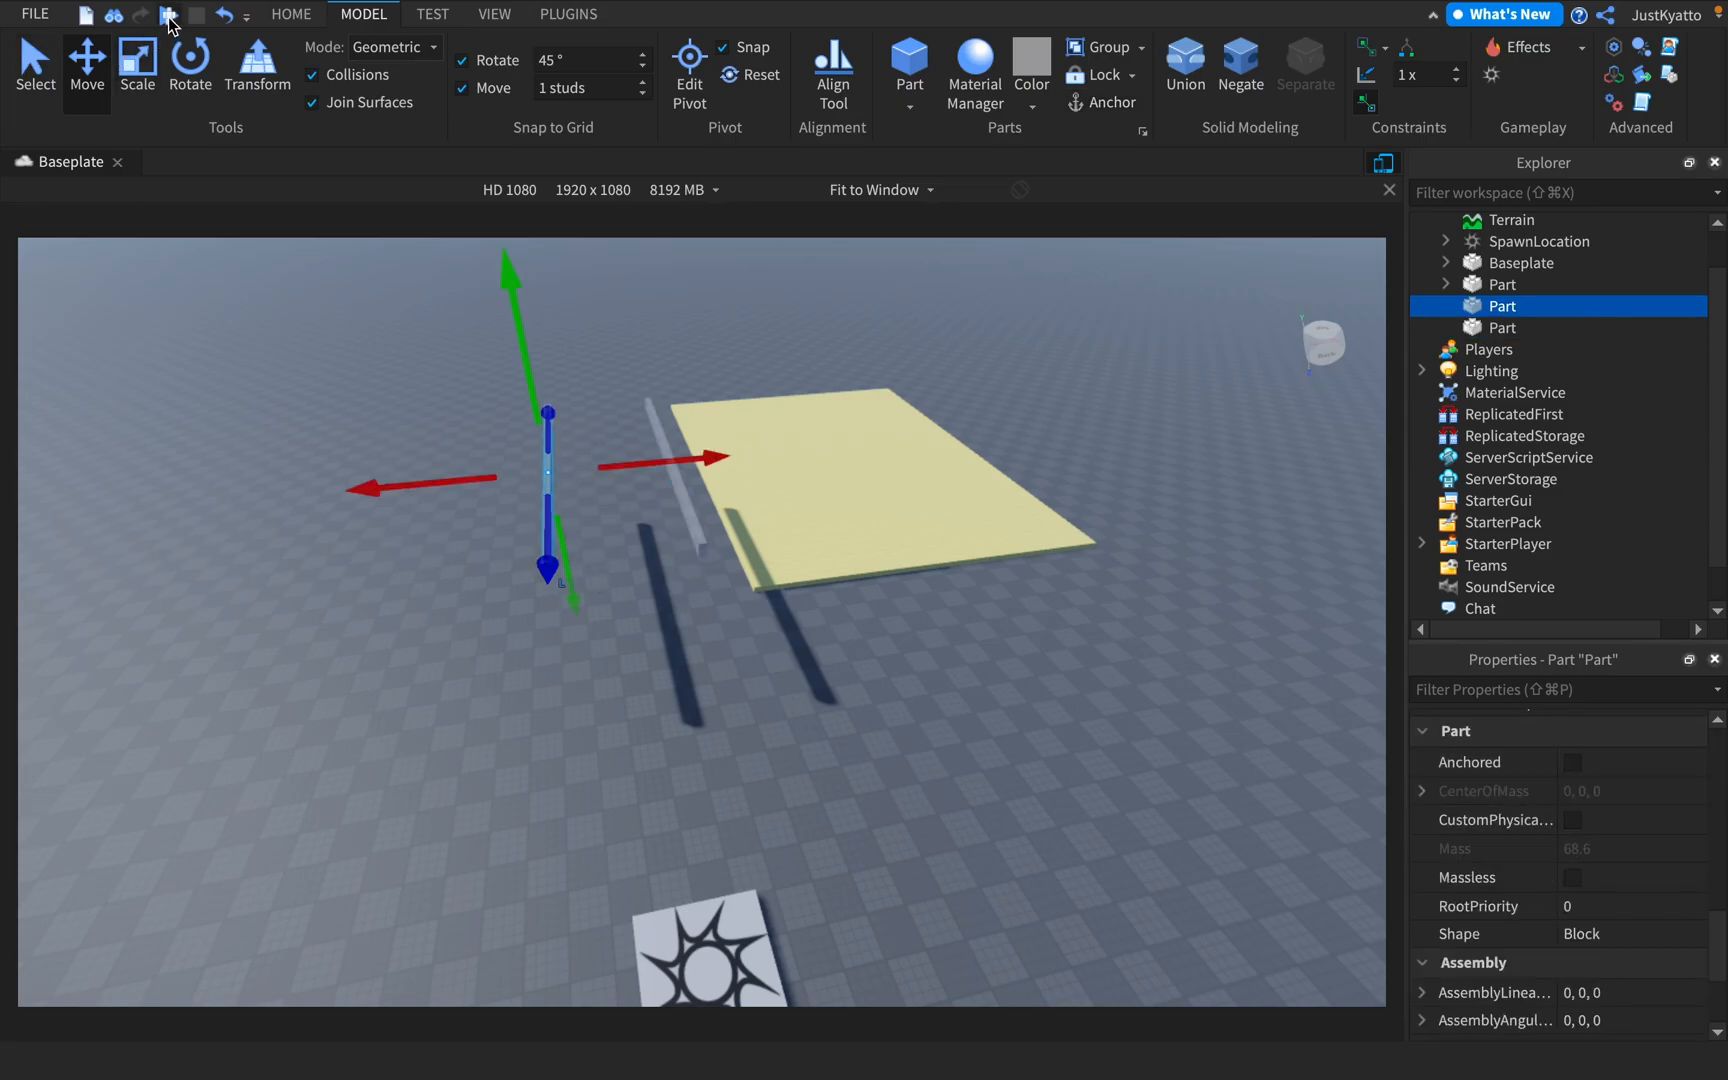
# Playtest the place, walk the character over to the unanchored beam, and stop the test
pyautogui.press('F5')
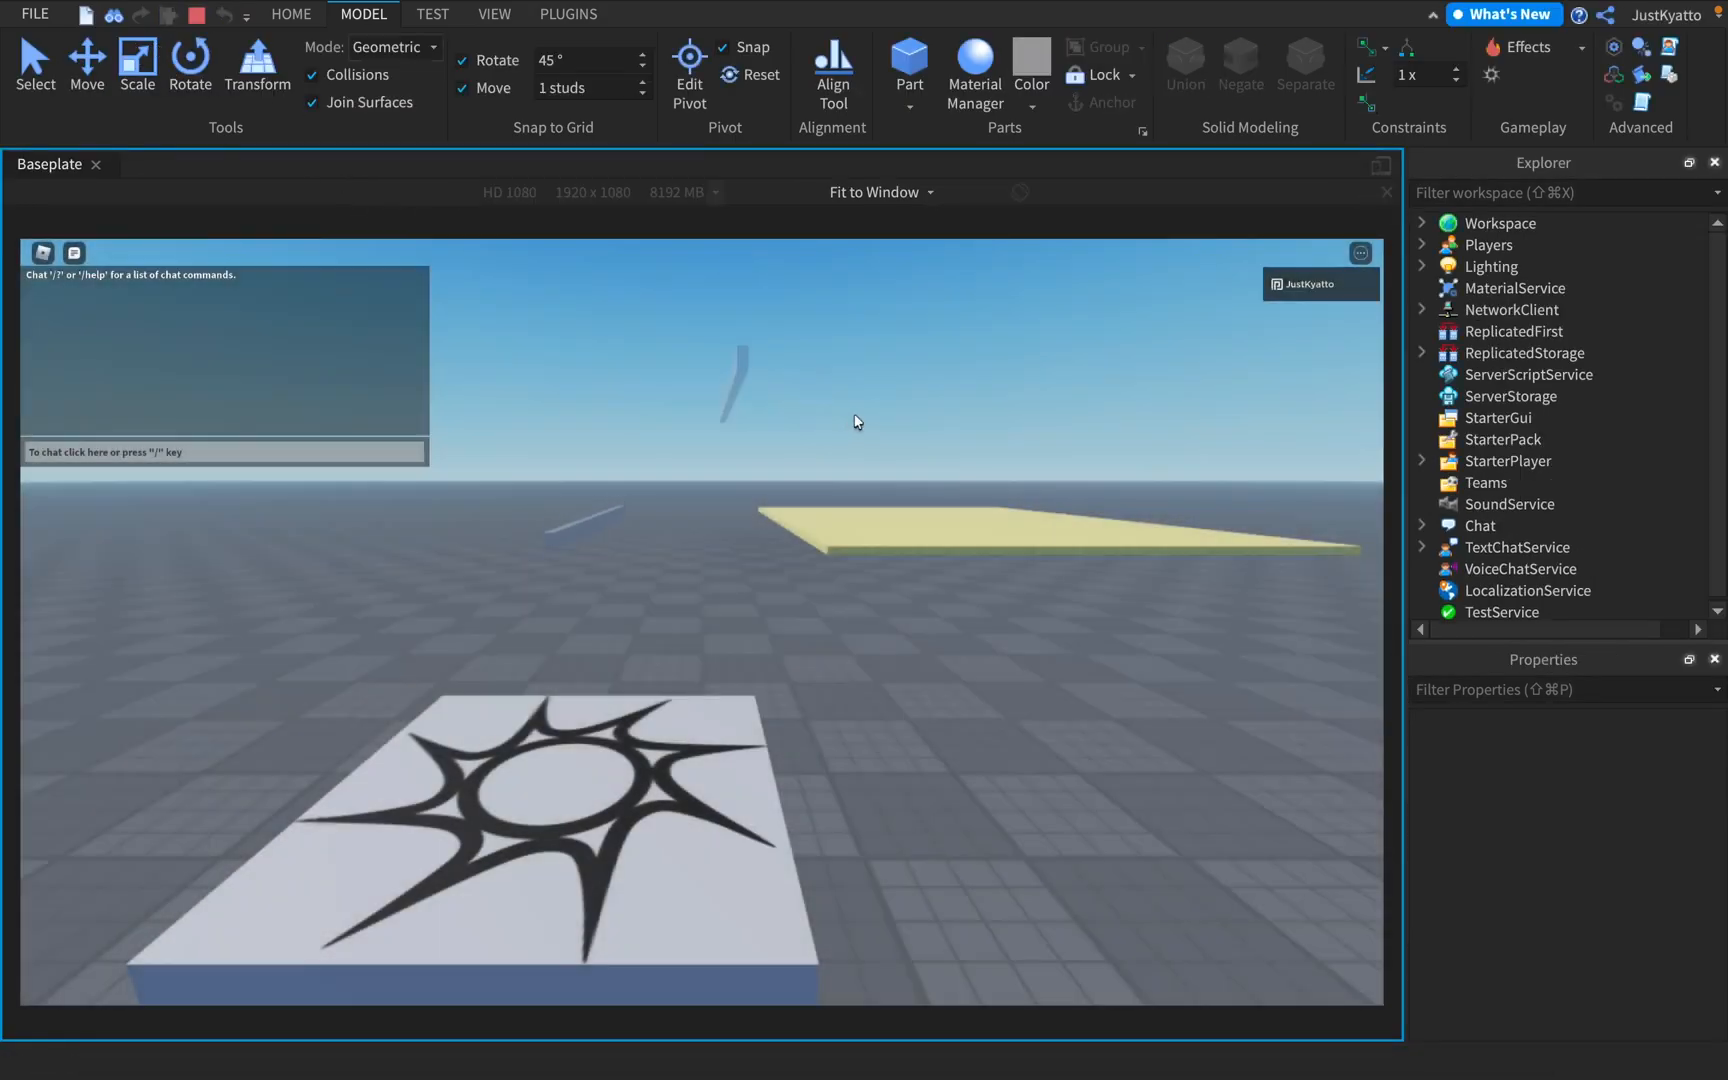
pyautogui.press('w')
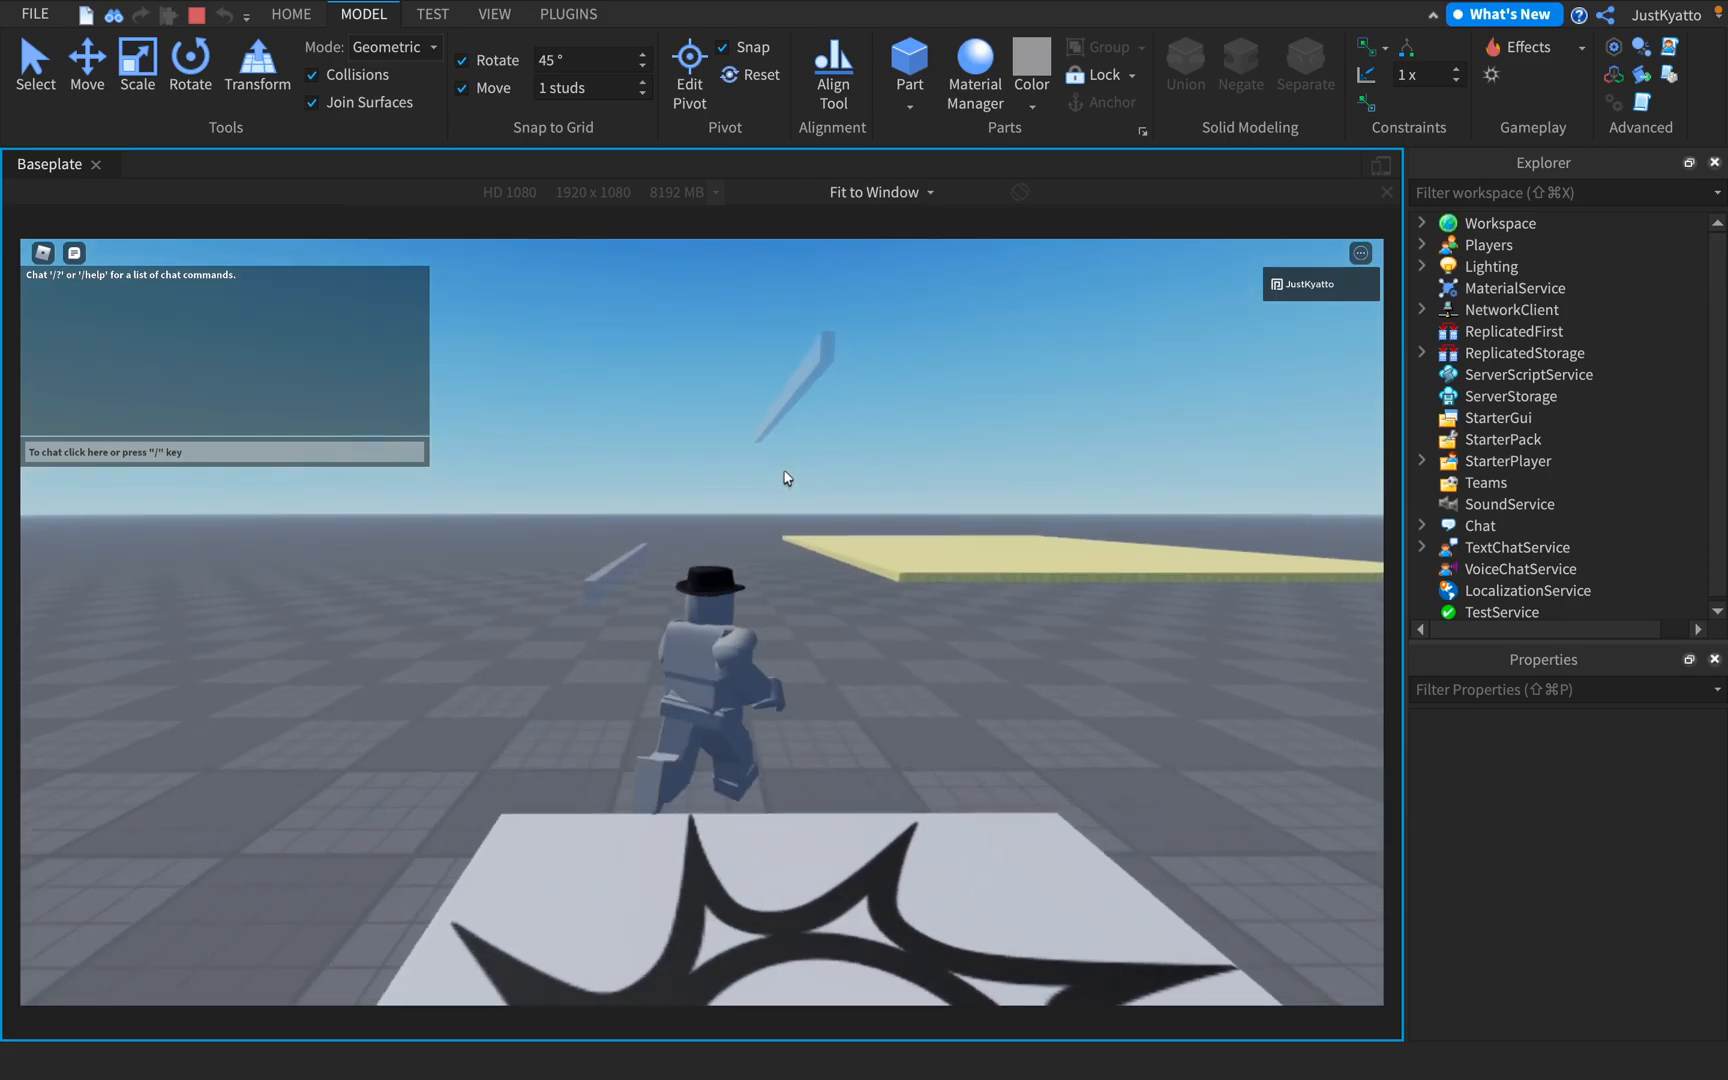
pyautogui.press('s')
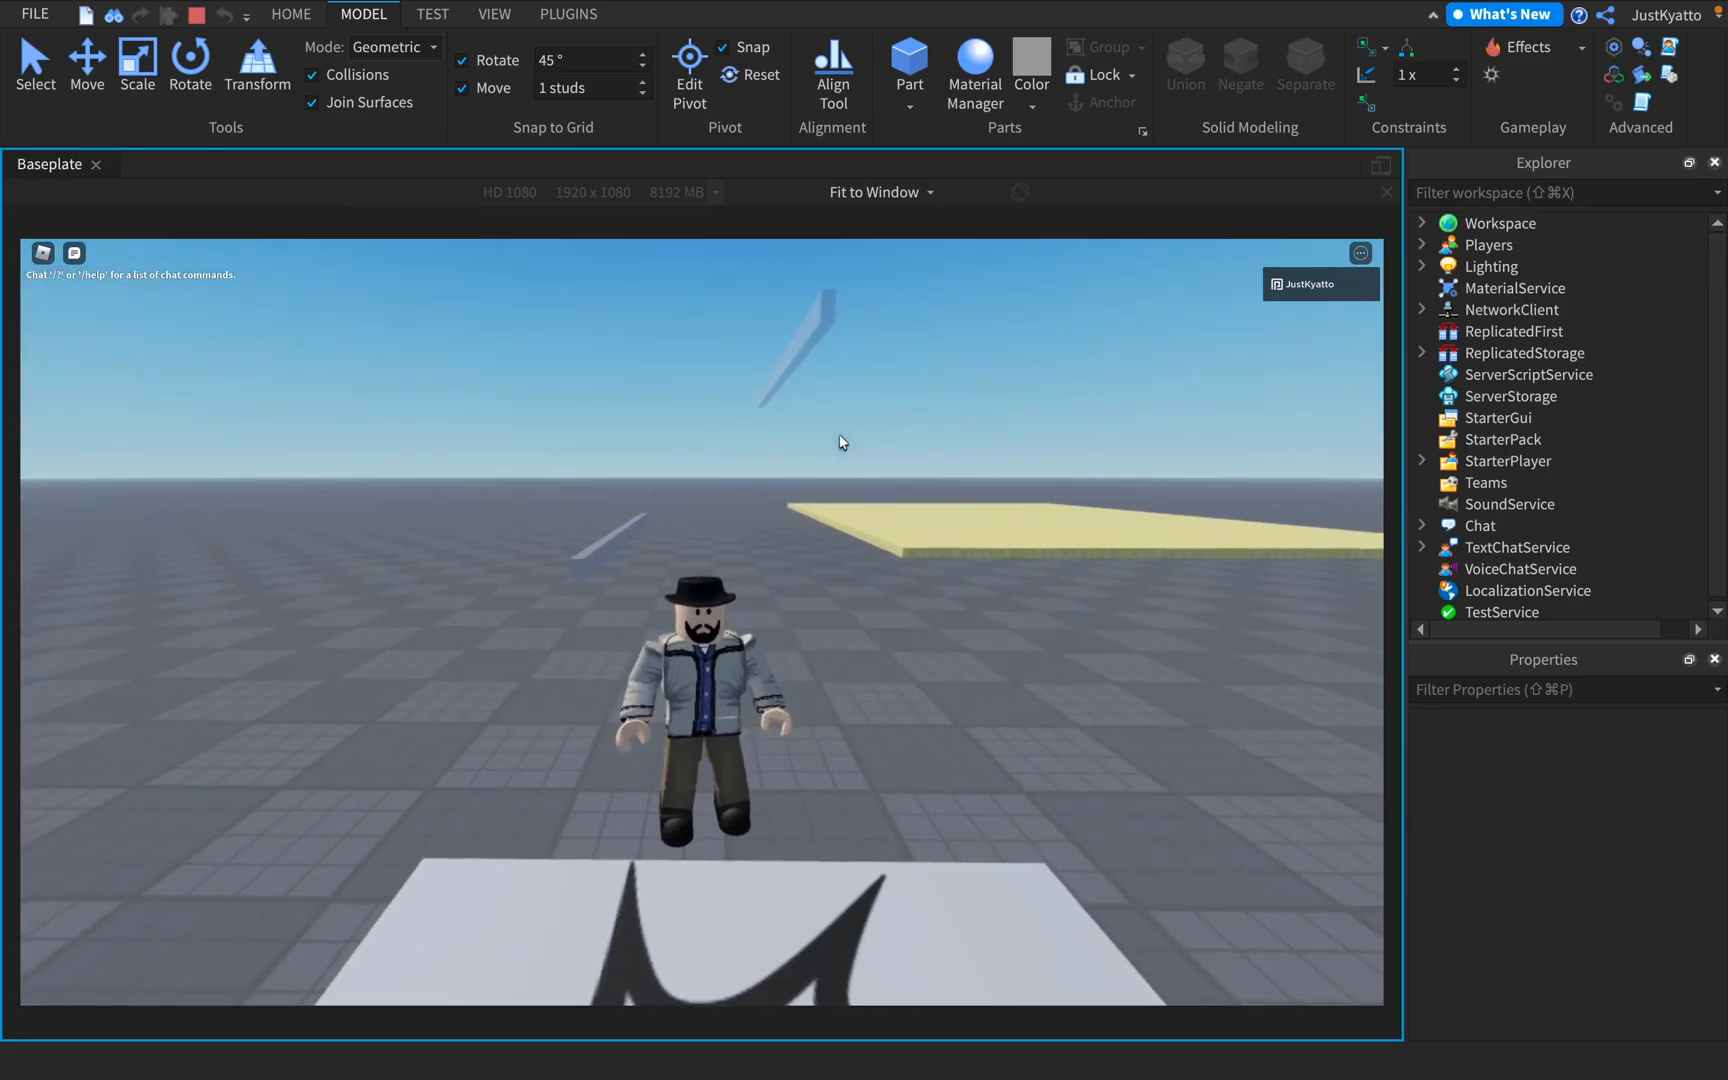
pyautogui.press('w')
pyautogui.moveTo(842, 443); pyautogui.dragTo(878, 483, button='right')
pyautogui.press('a')
pyautogui.press('d')
pyautogui.press('a')
pyautogui.press('d')
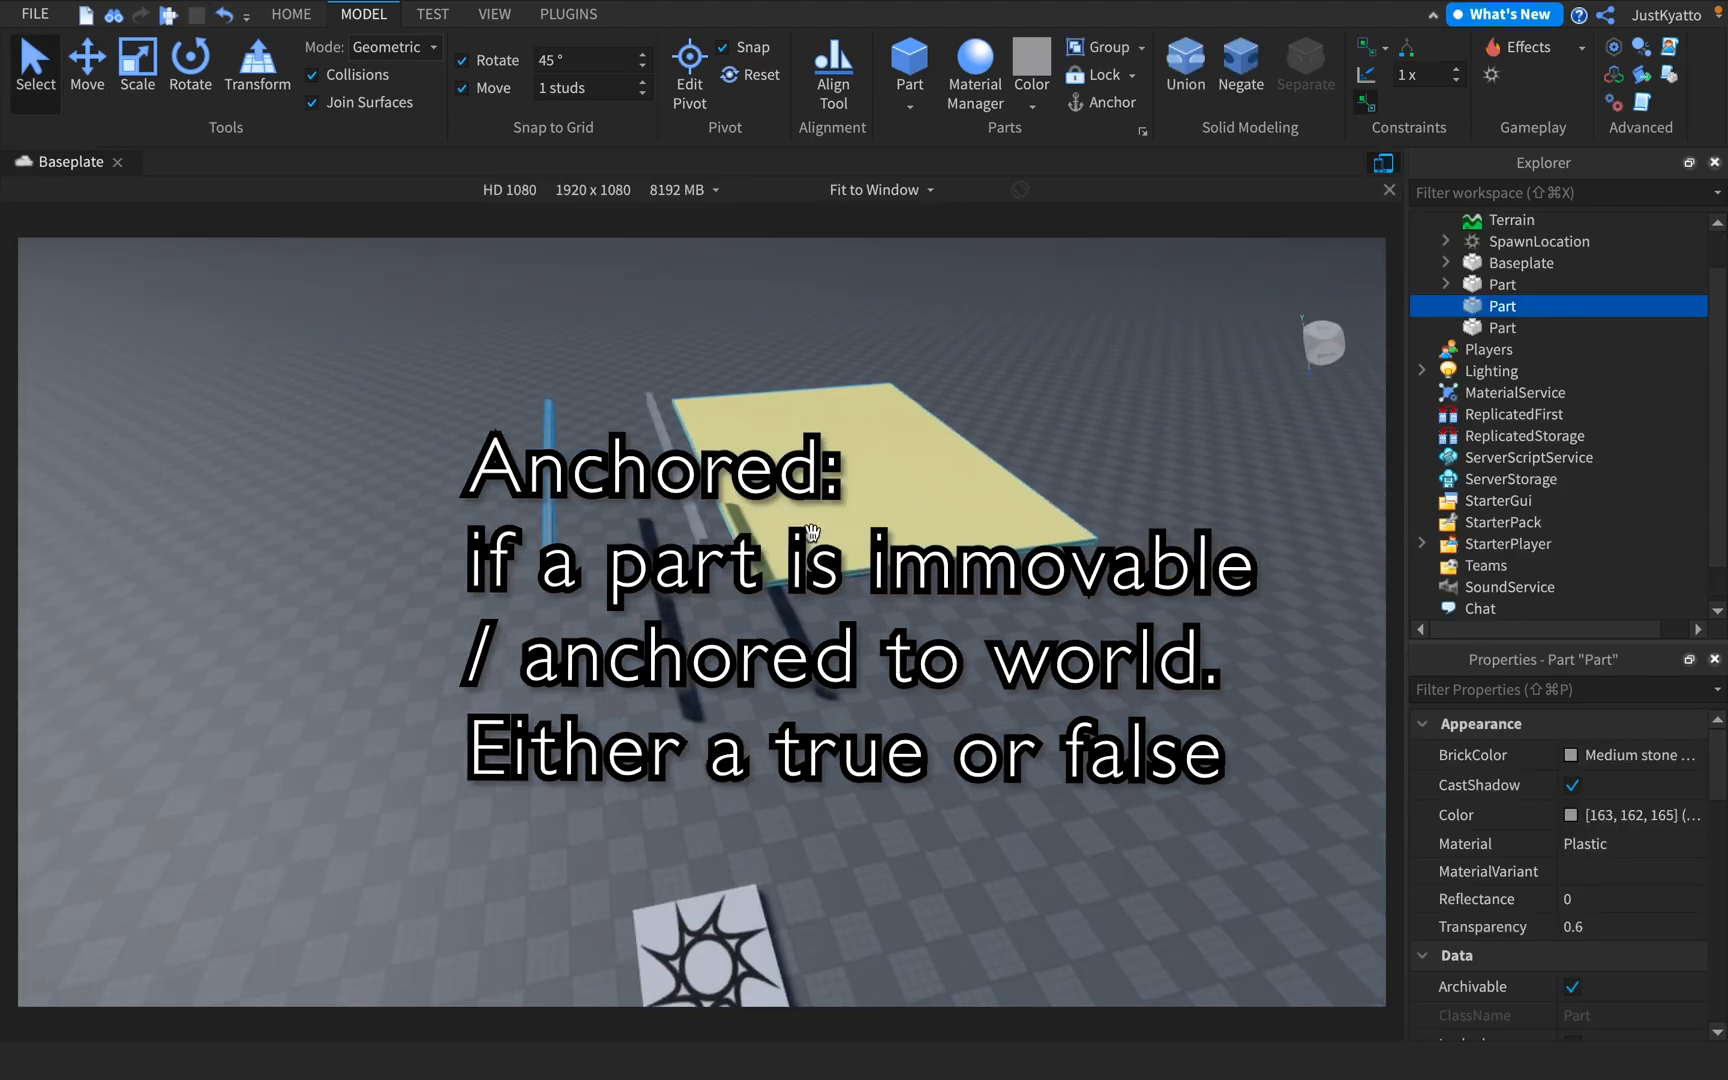
pyautogui.moveTo(812, 597); pyautogui.dragTo(768, 606, button='right')
pyautogui.press('w')
pyautogui.press('d')
pyautogui.click(768, 606)
pyautogui.click(100, 92)
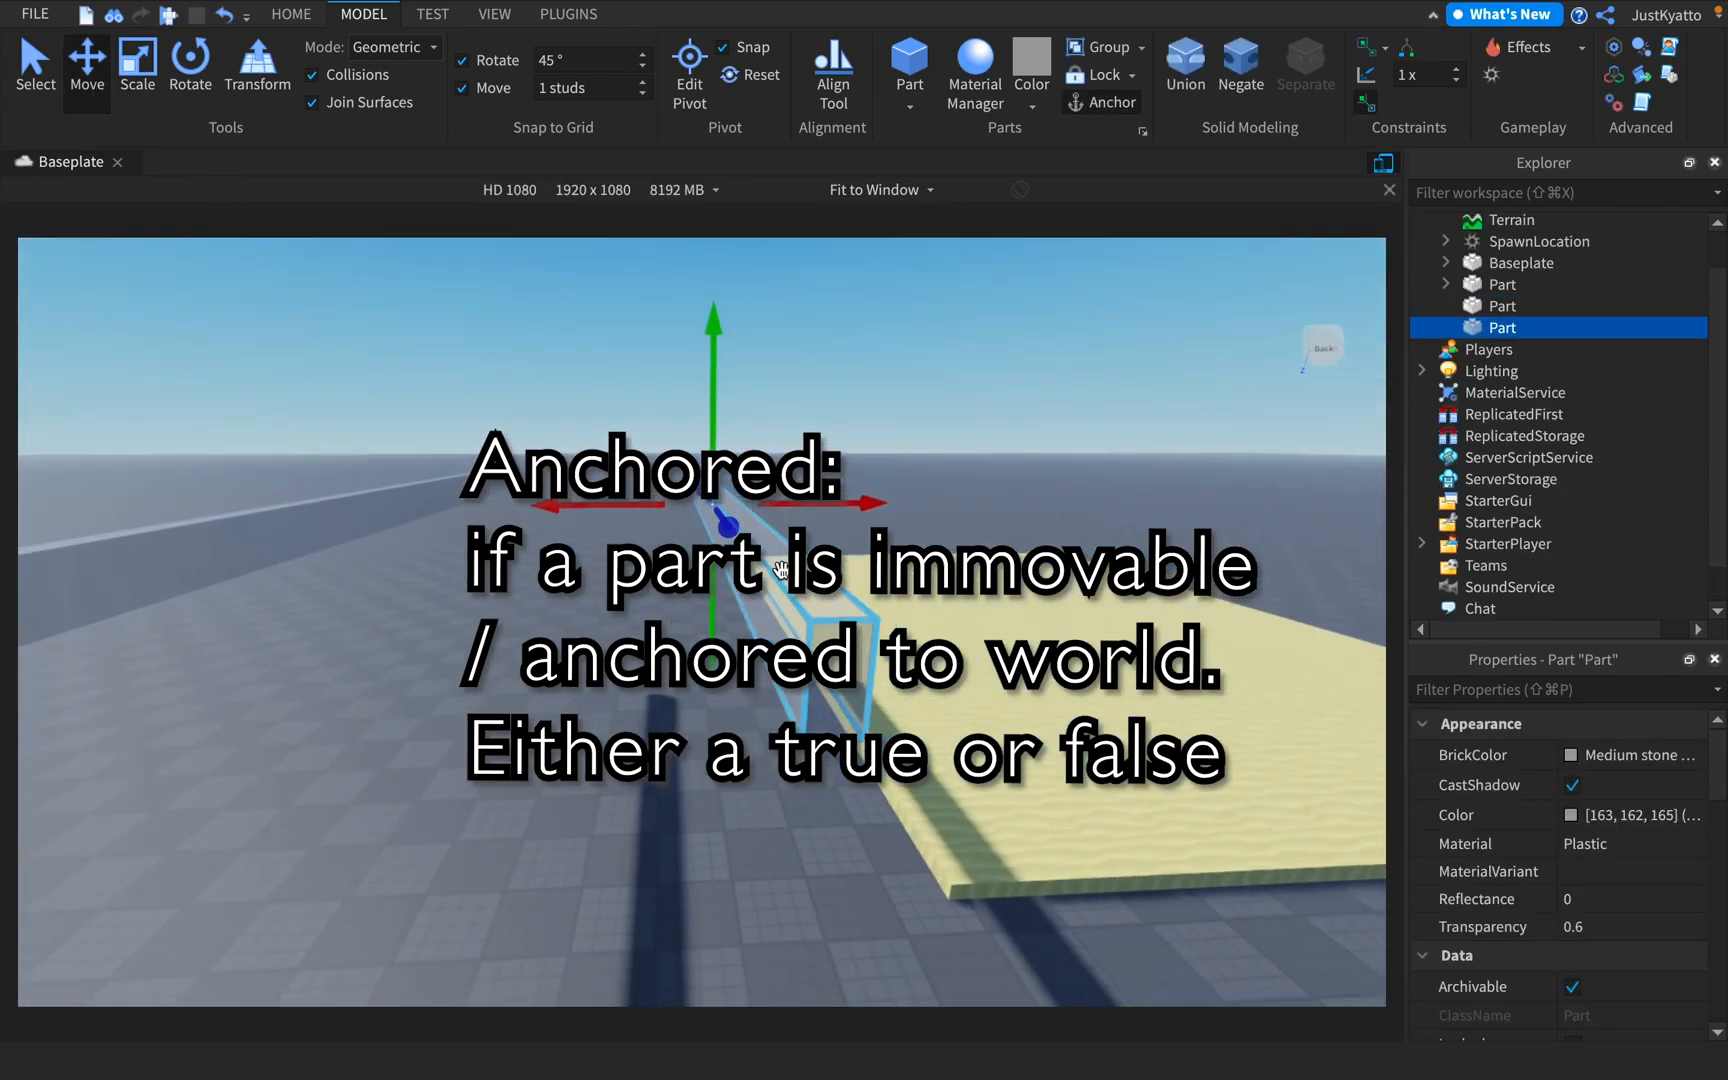
pyautogui.press('w')
pyautogui.moveTo(856, 644); pyautogui.dragTo(718, 650, button='right')
pyautogui.press('d')
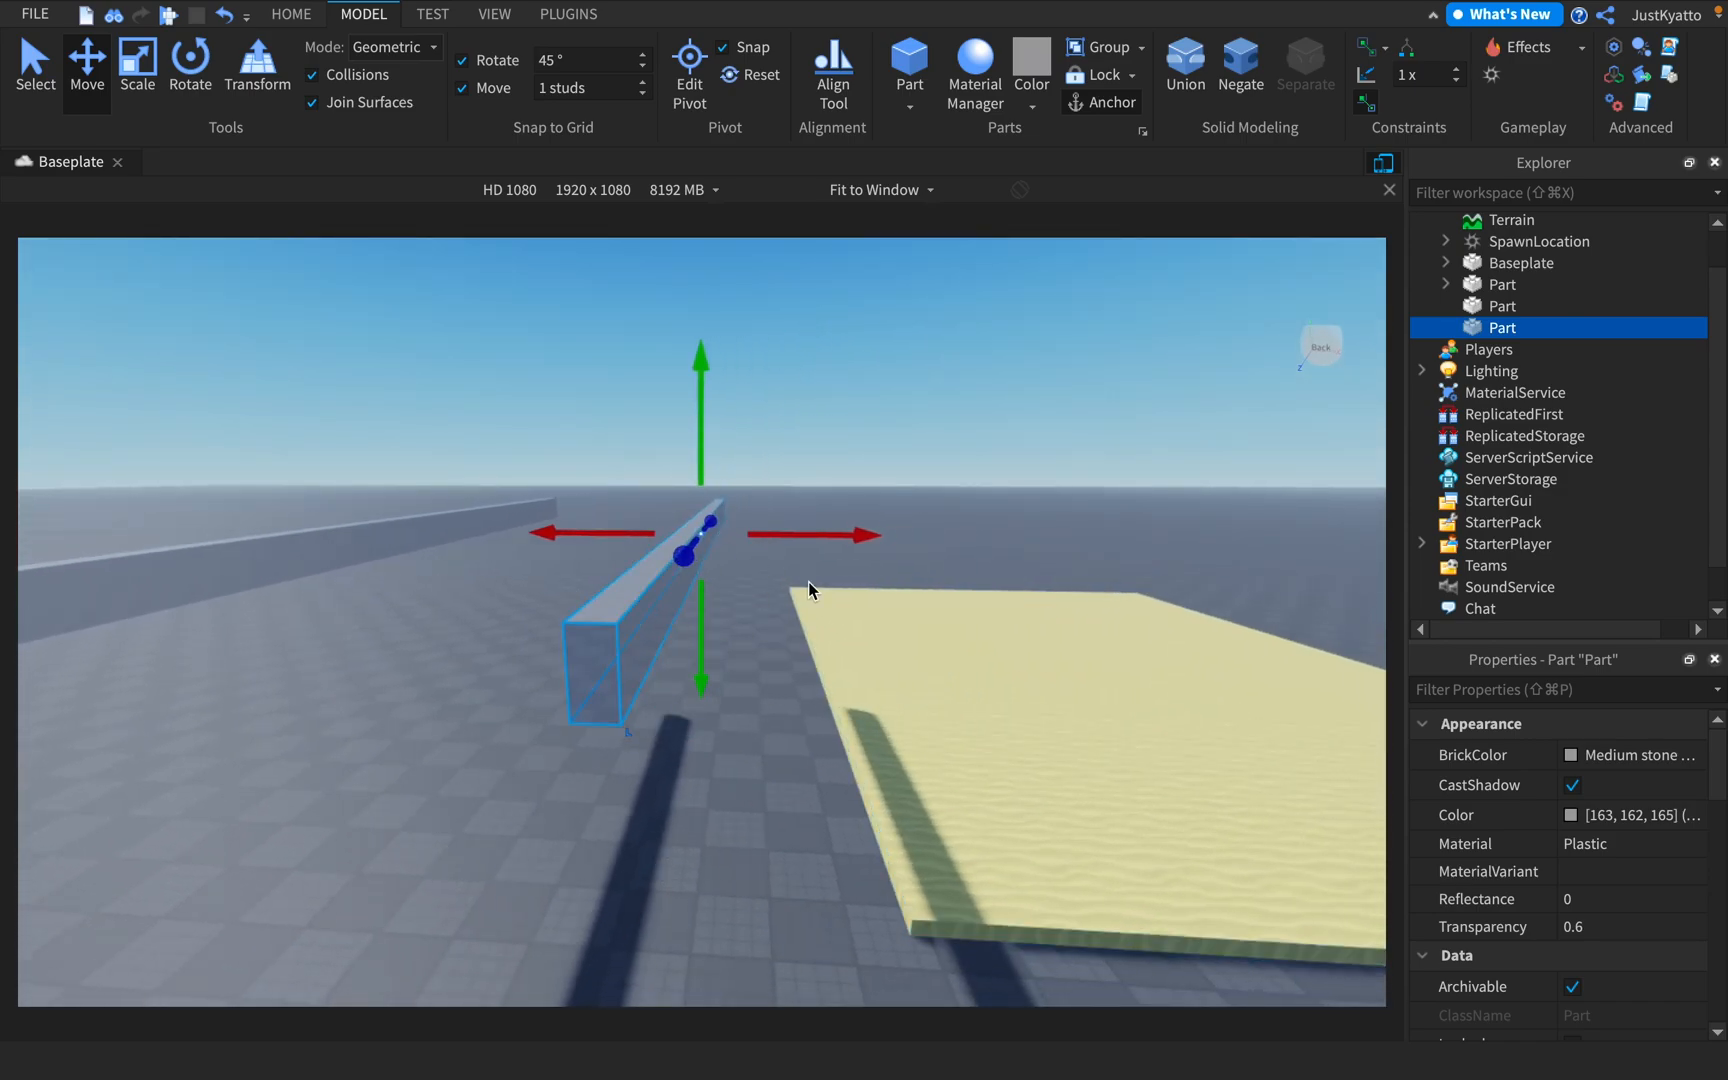
pyautogui.press('a')
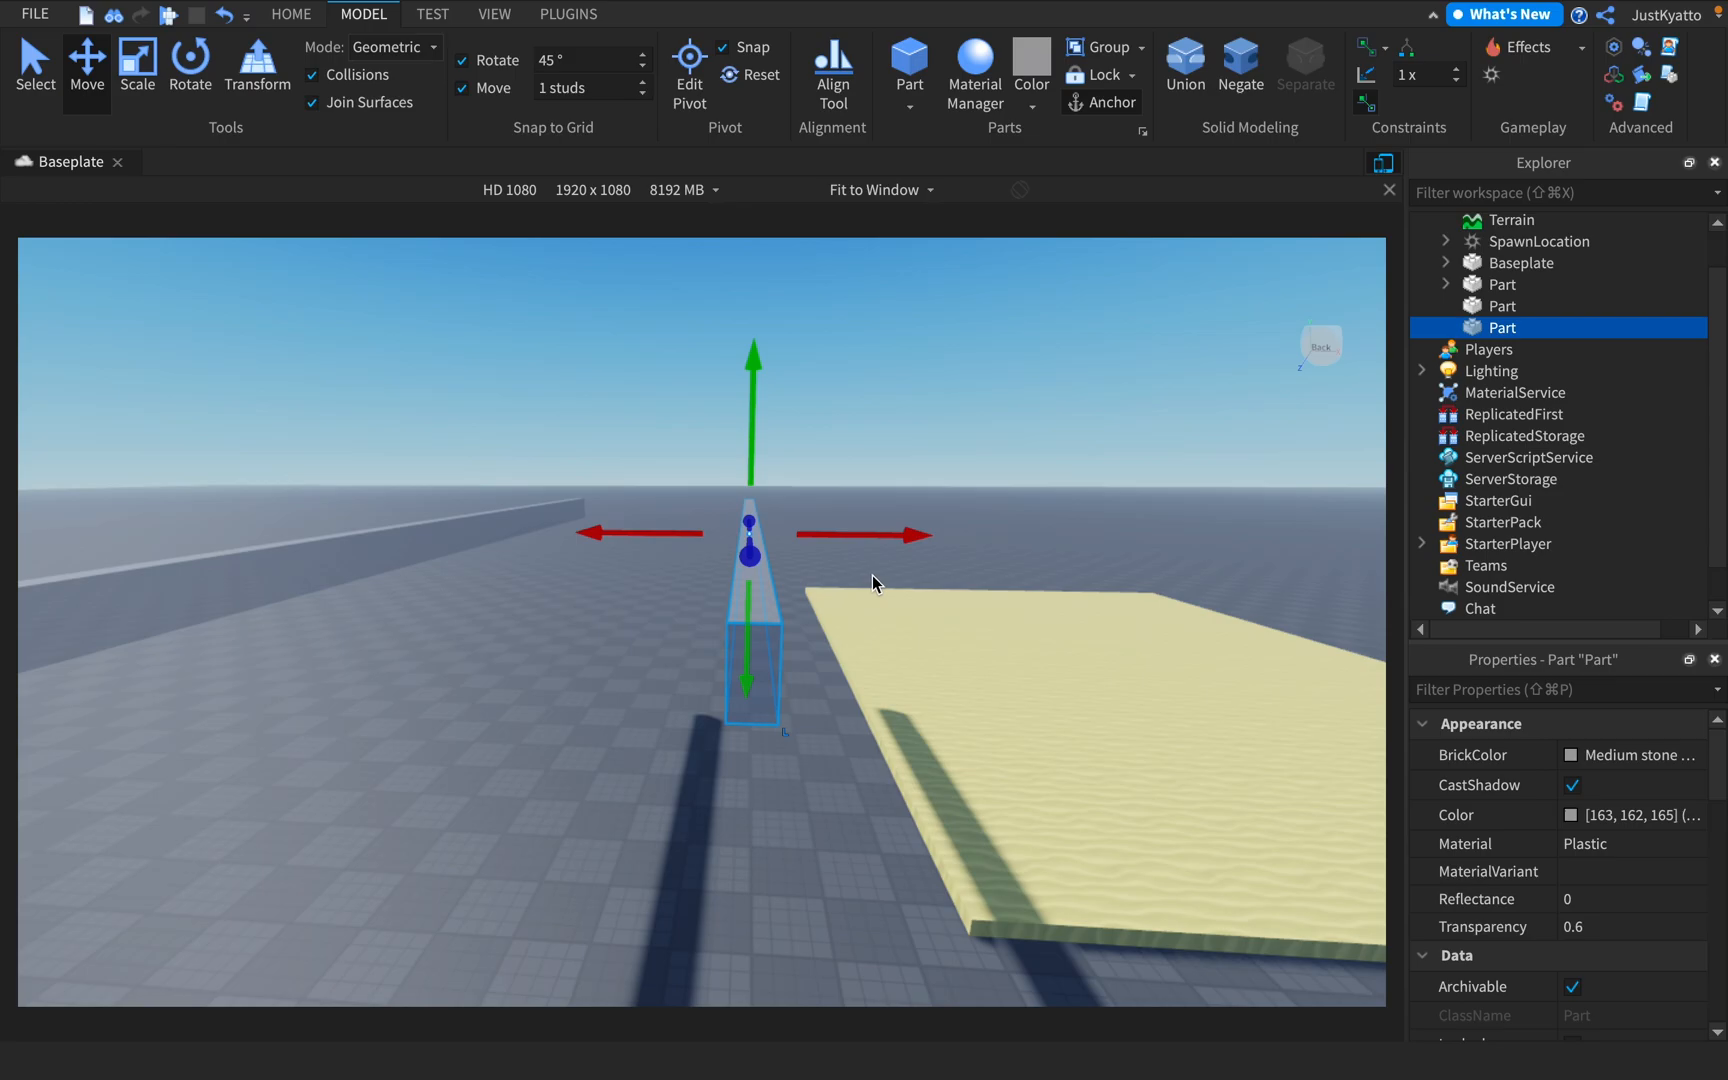
pyautogui.click(960, 426)
pyautogui.press('s')
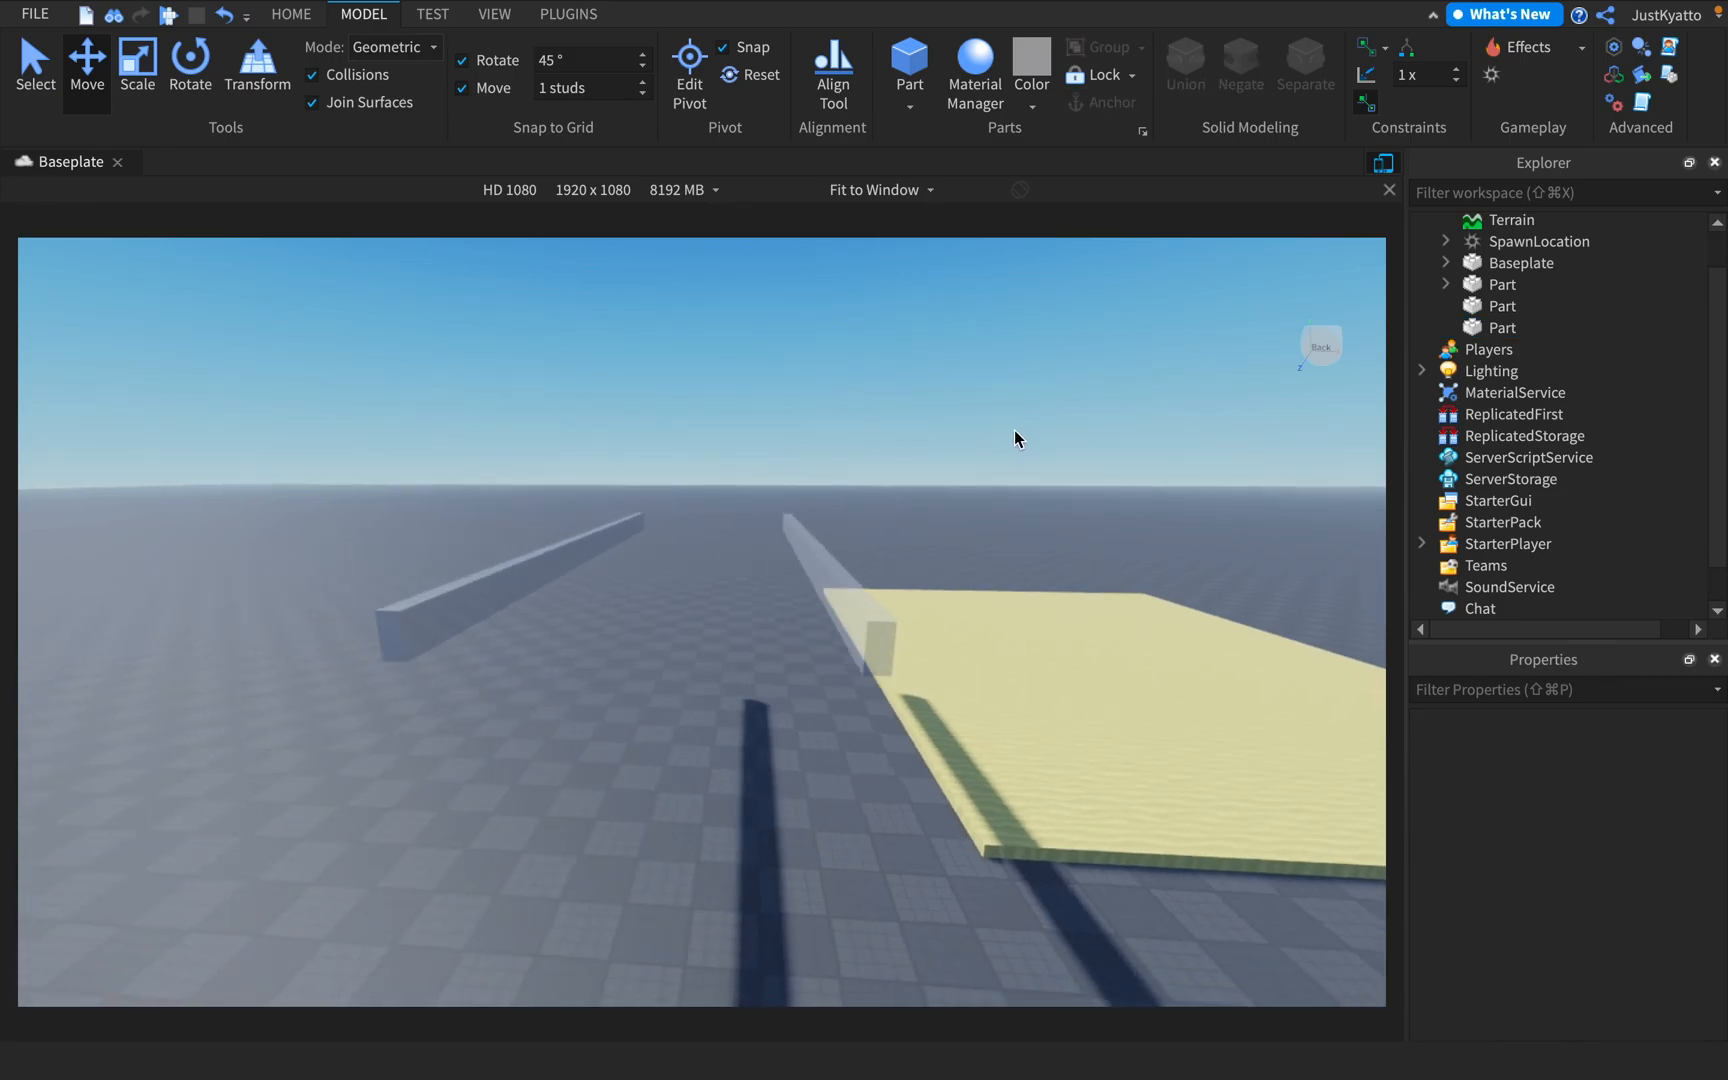
pyautogui.press('w')
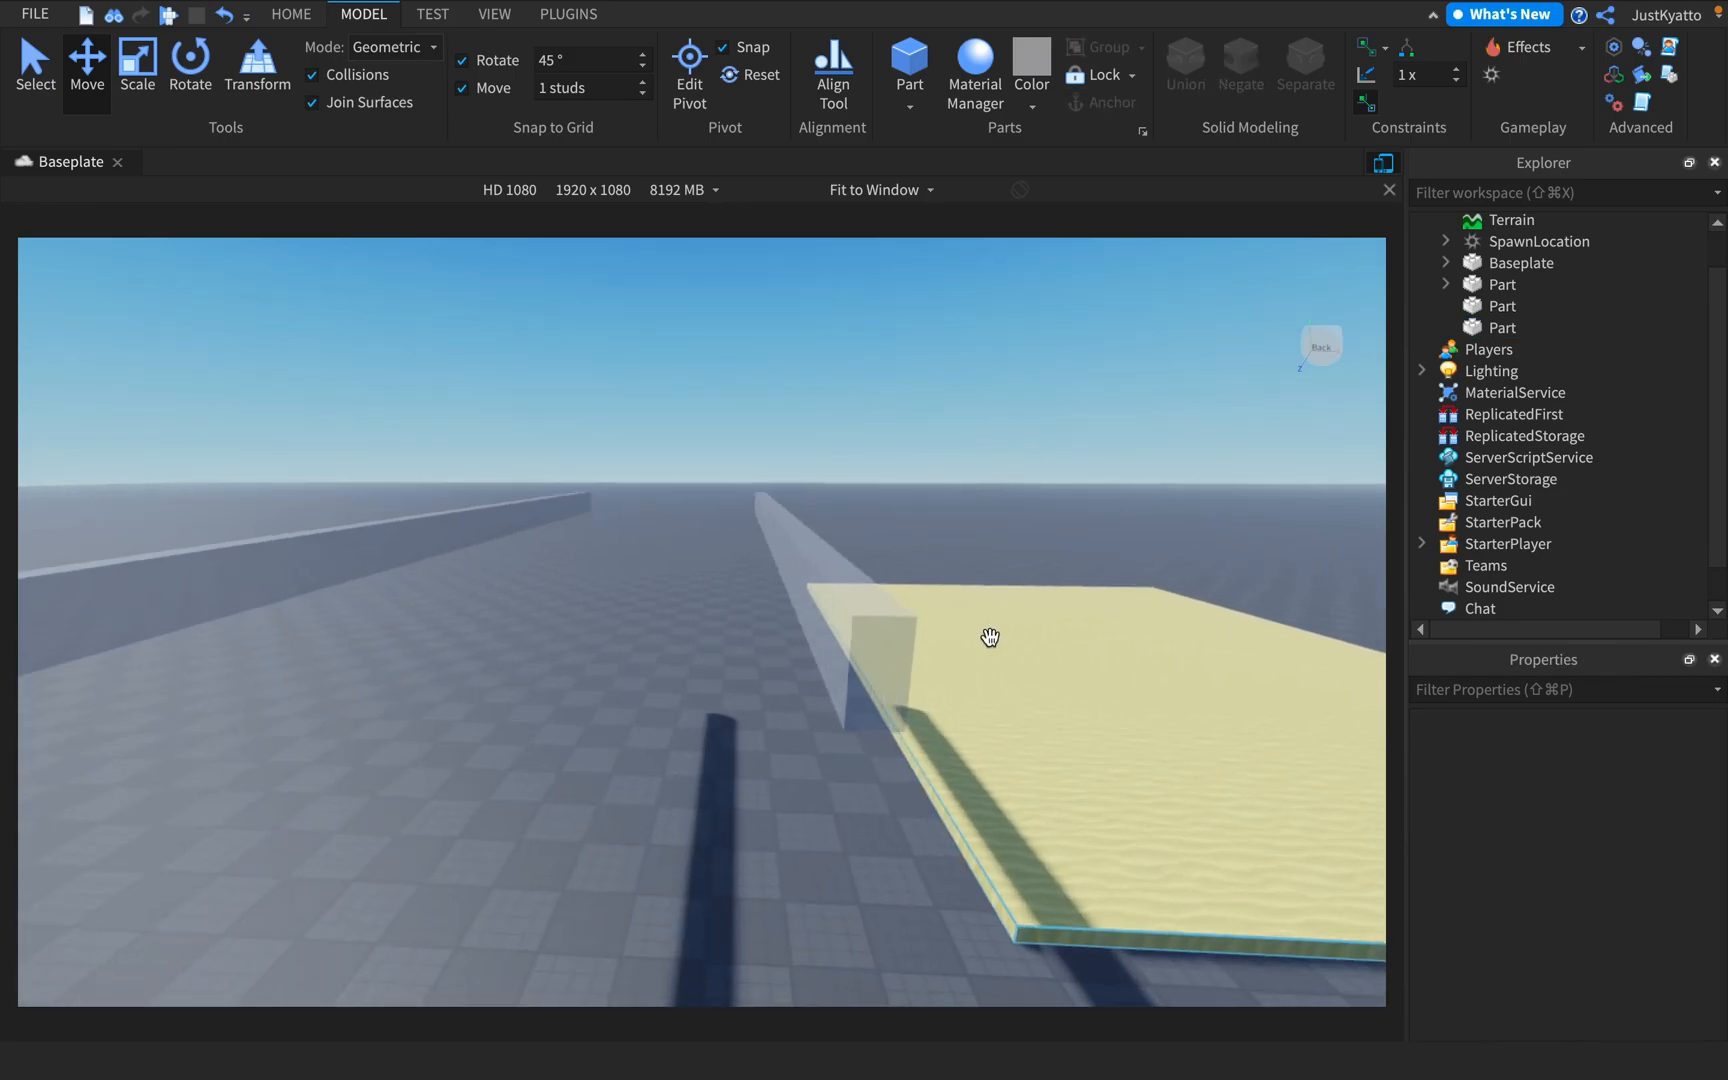
pyautogui.press('s')
pyautogui.moveTo(900, 546); pyautogui.dragTo(895, 541, button='right')
pyautogui.press('a')
pyautogui.click(880, 528)
pyautogui.press('d')
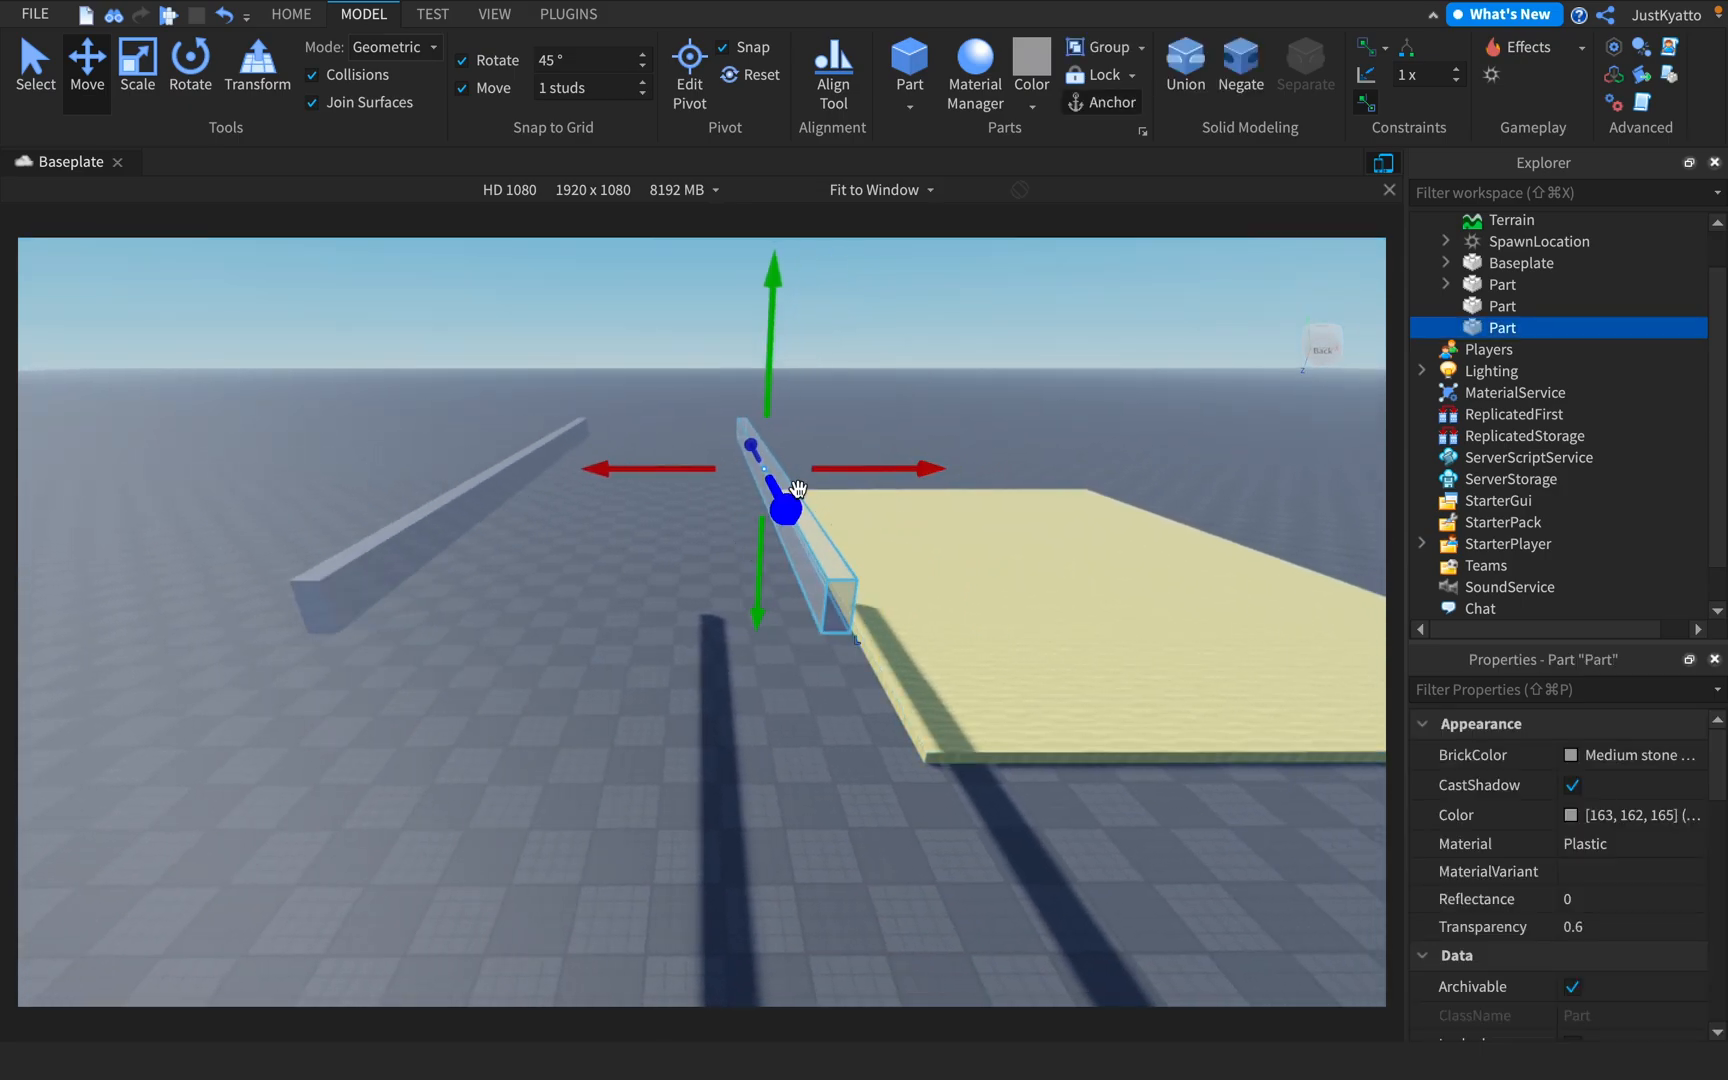
pyautogui.moveTo(868, 432); pyautogui.dragTo(833, 459, button='right')
pyautogui.press('d')
pyautogui.press('a')
pyautogui.click(669, 482)
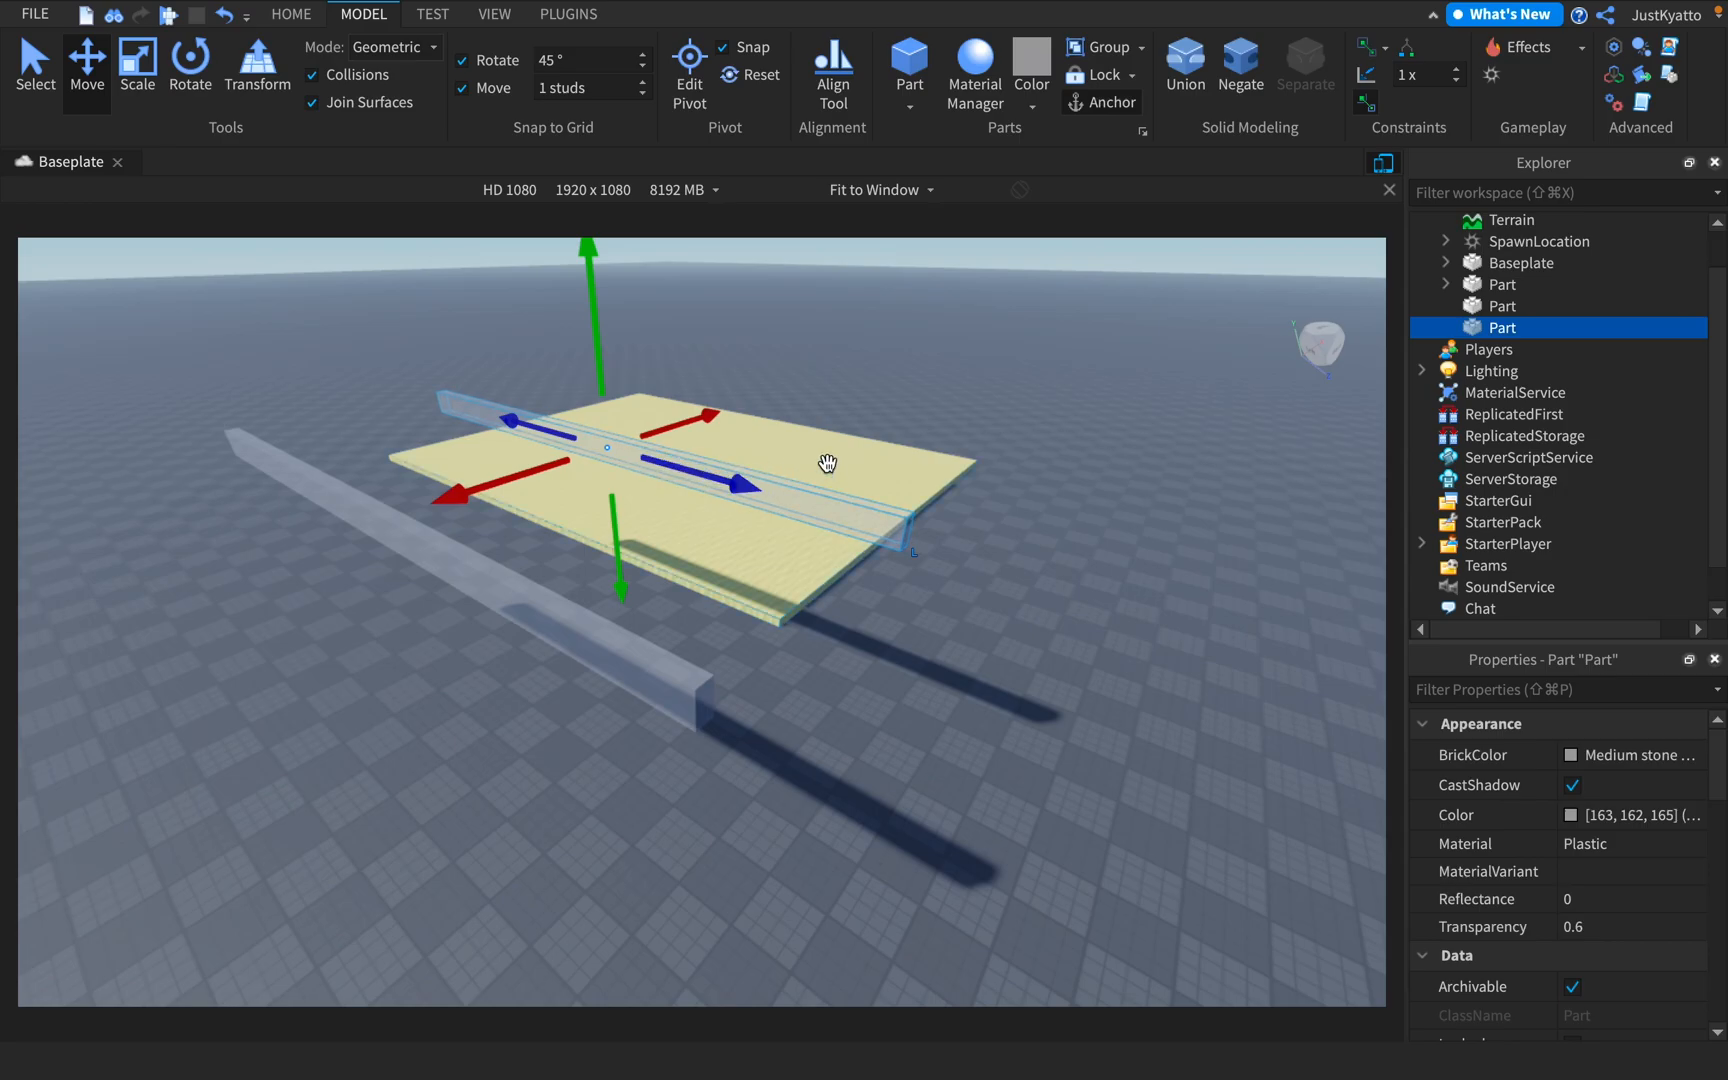
pyautogui.press('d')
pyautogui.click(963, 401)
pyautogui.press('d')
pyautogui.moveTo(963, 401); pyautogui.dragTo(1493, 640, button='right')
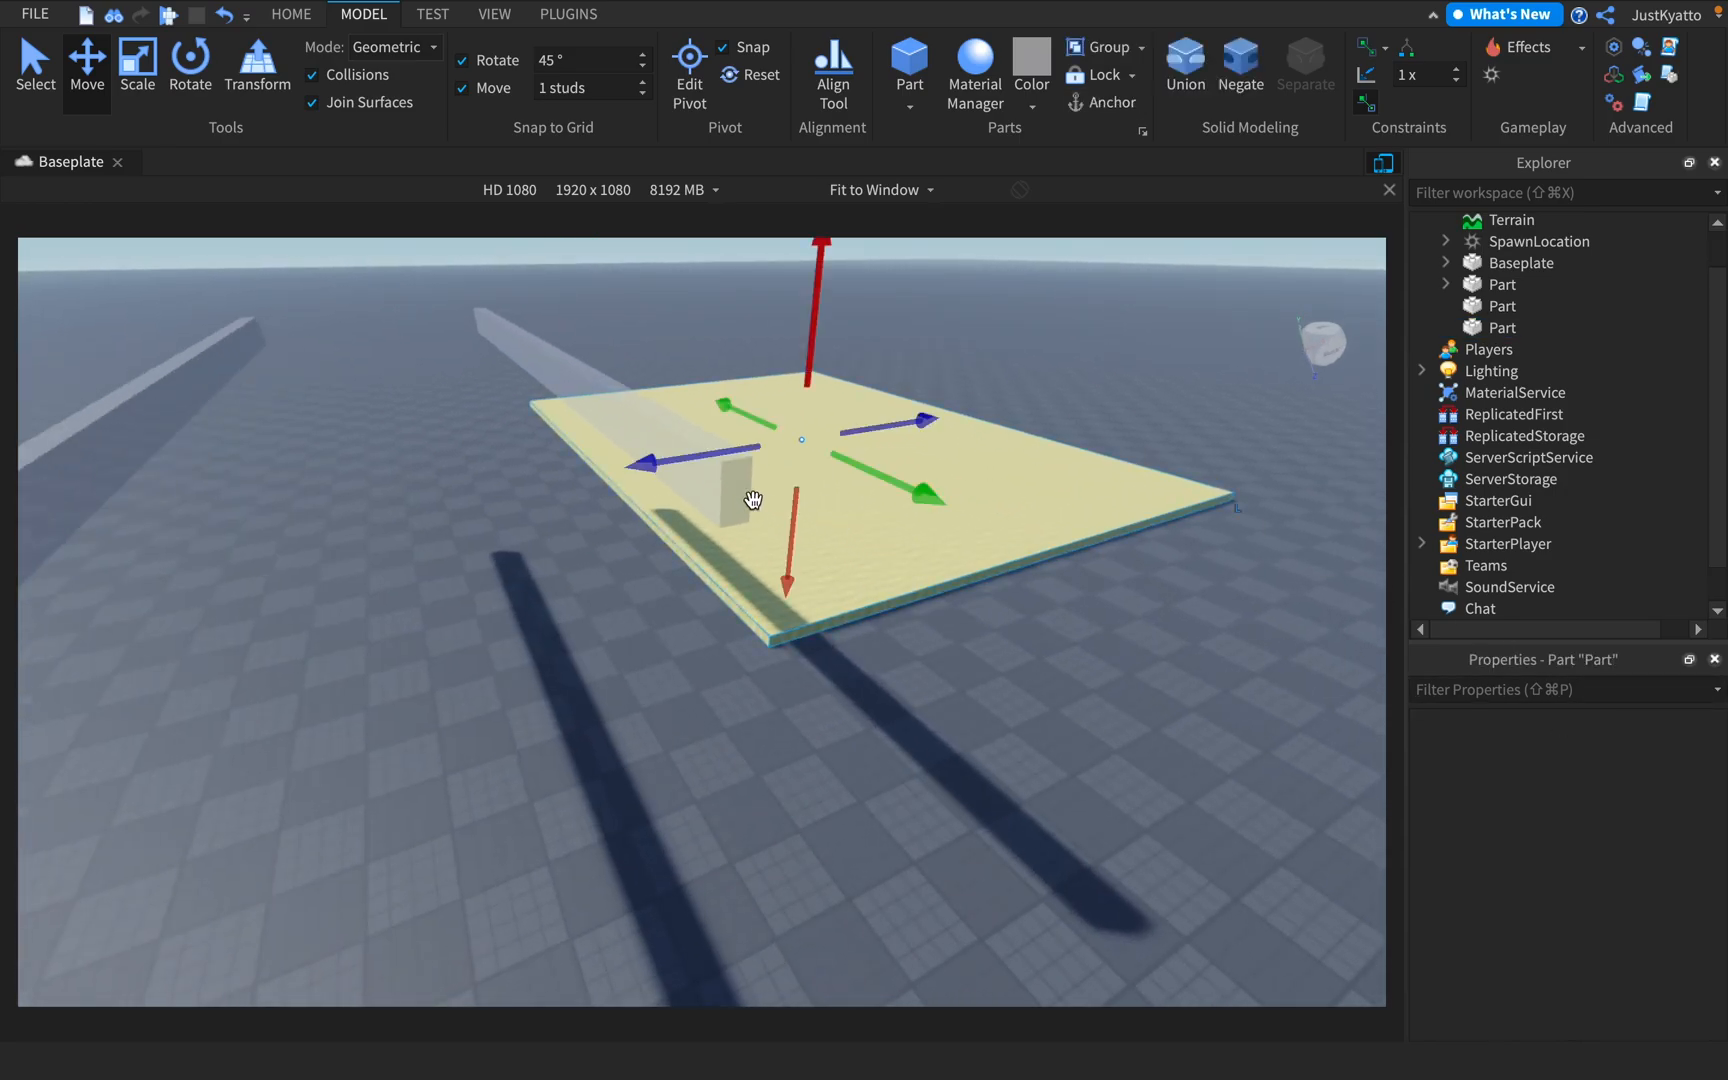
pyautogui.click(692, 474)
pyautogui.click(891, 362)
pyautogui.moveTo(891, 362); pyautogui.dragTo(963, 422, button='right')
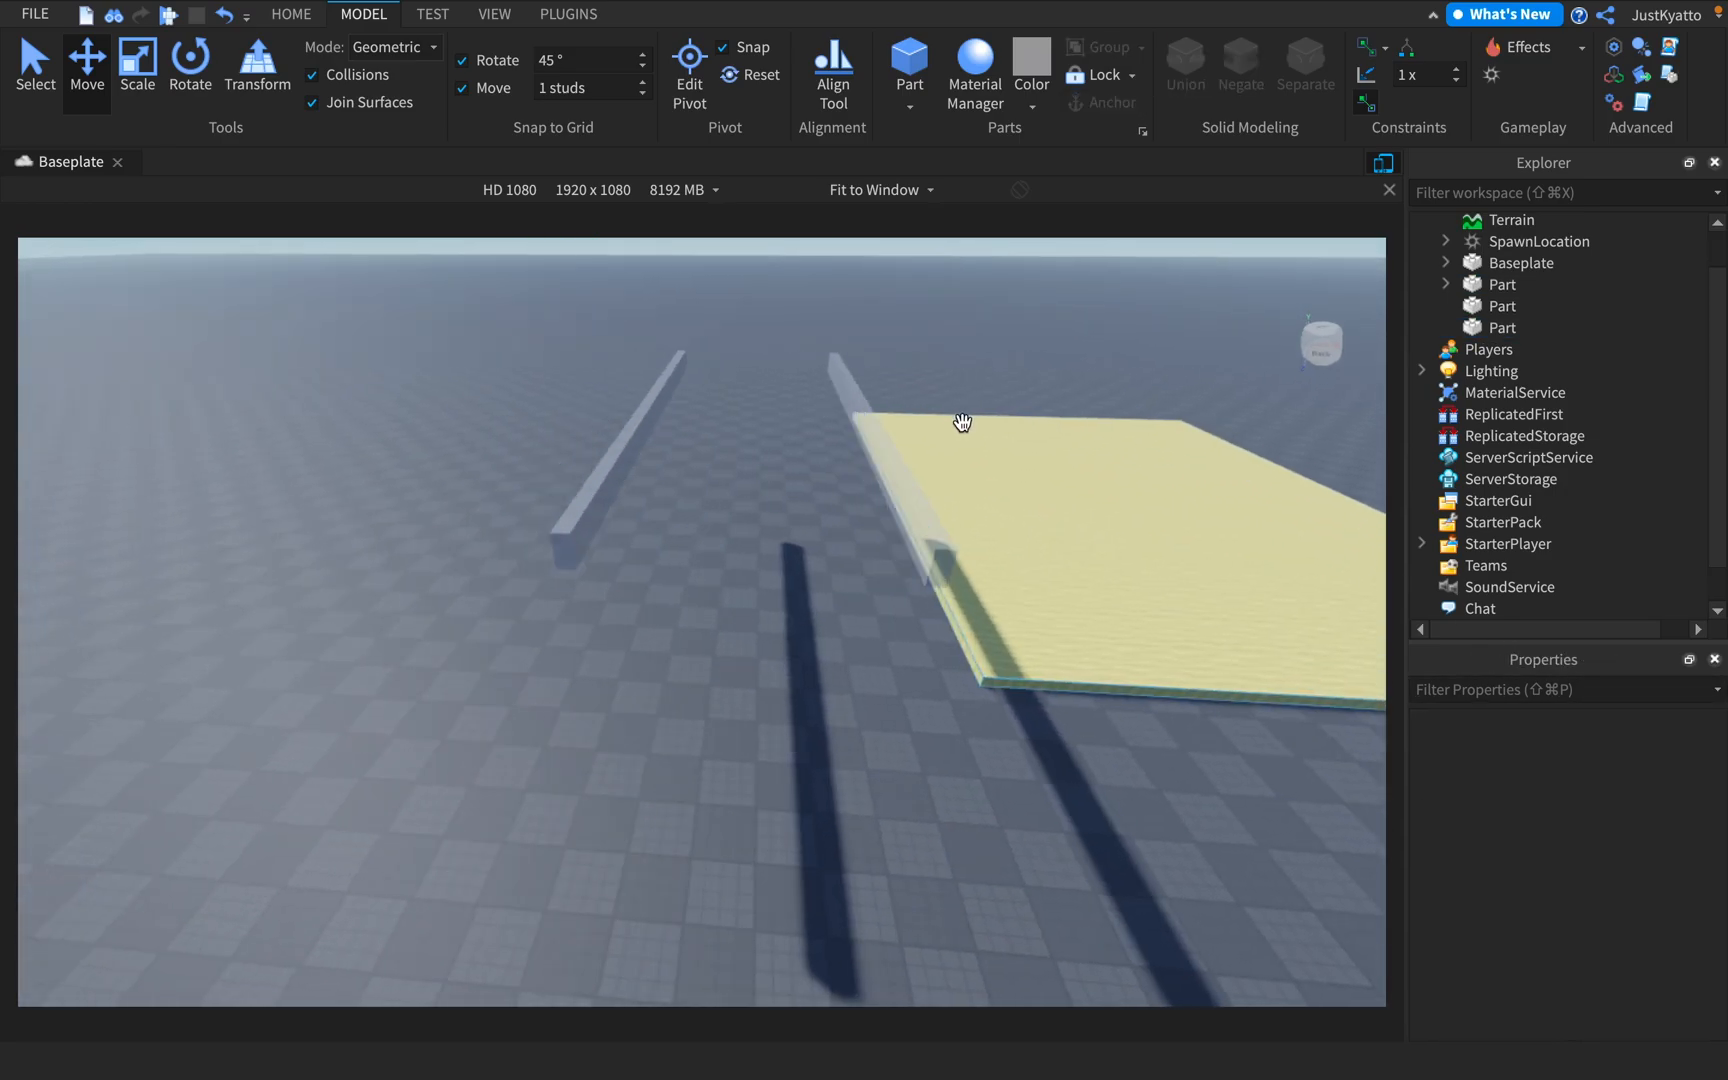
pyautogui.click(619, 460)
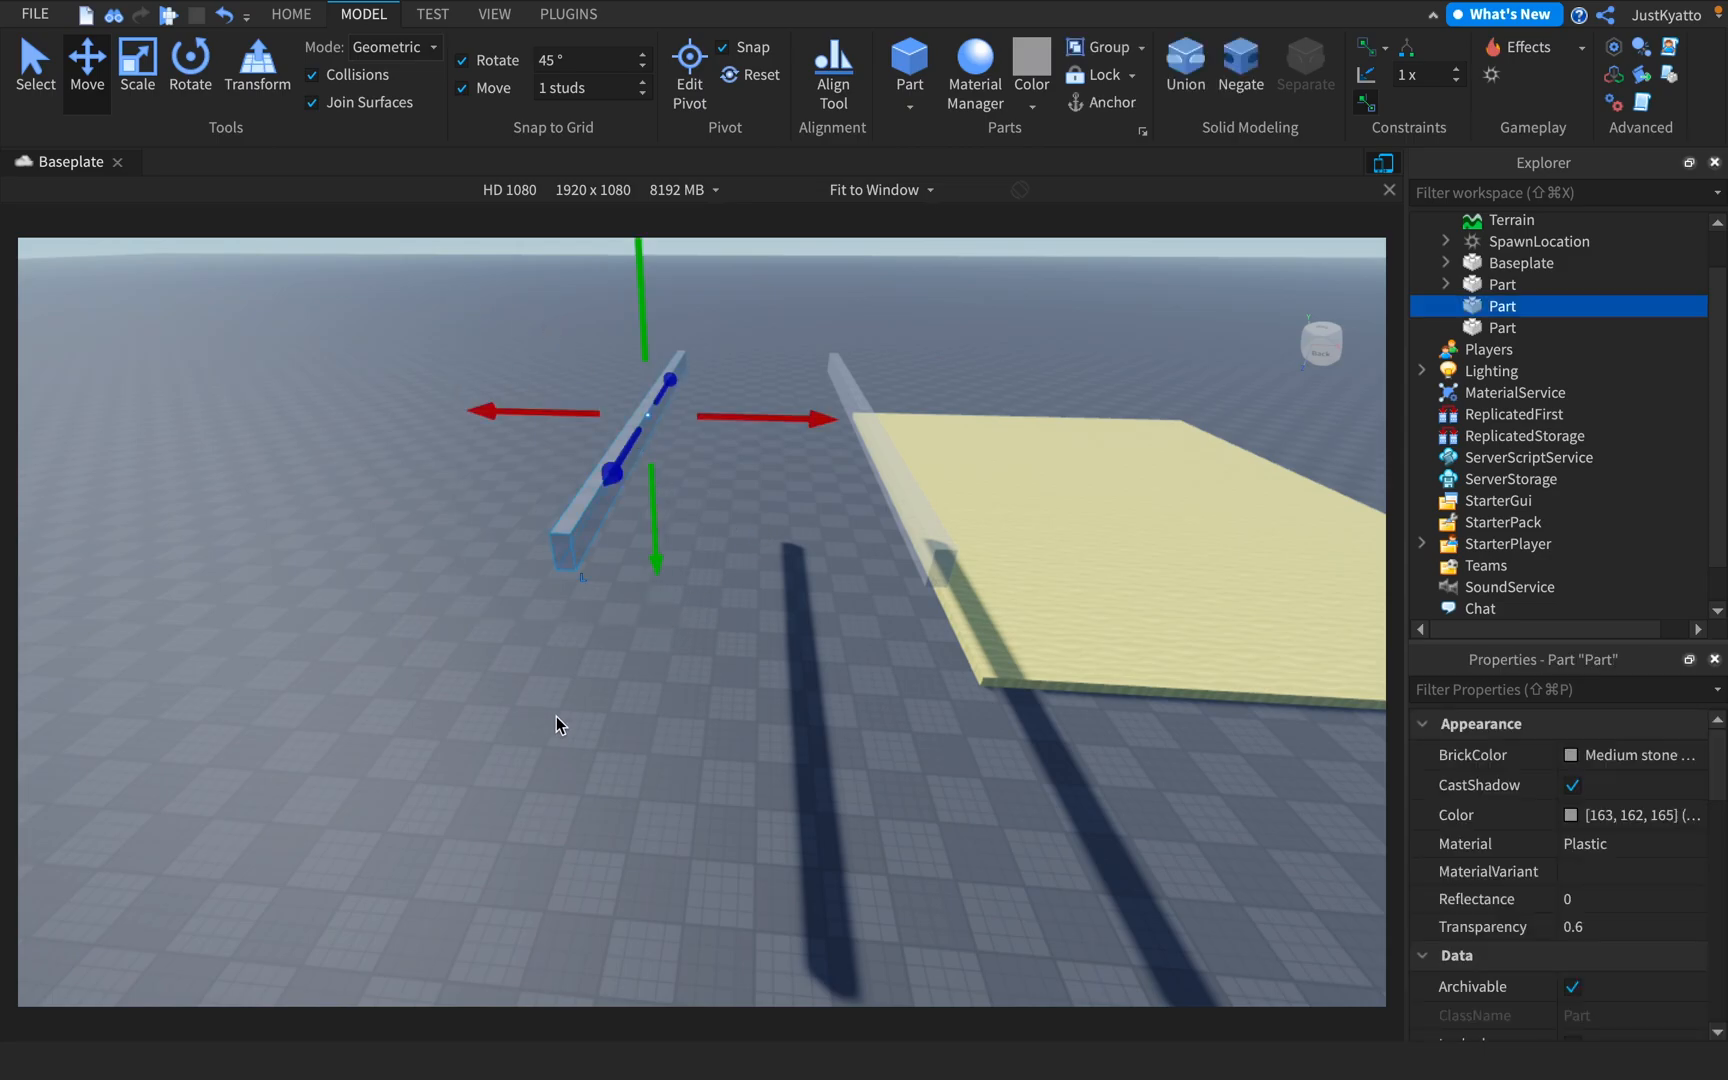
pyautogui.moveTo(544, 707); pyautogui.dragTo(737, 548, button='right')
pyautogui.scroll(1, 737, 548)
pyautogui.scroll(-1, 745, 530)
pyautogui.click(765, 470)
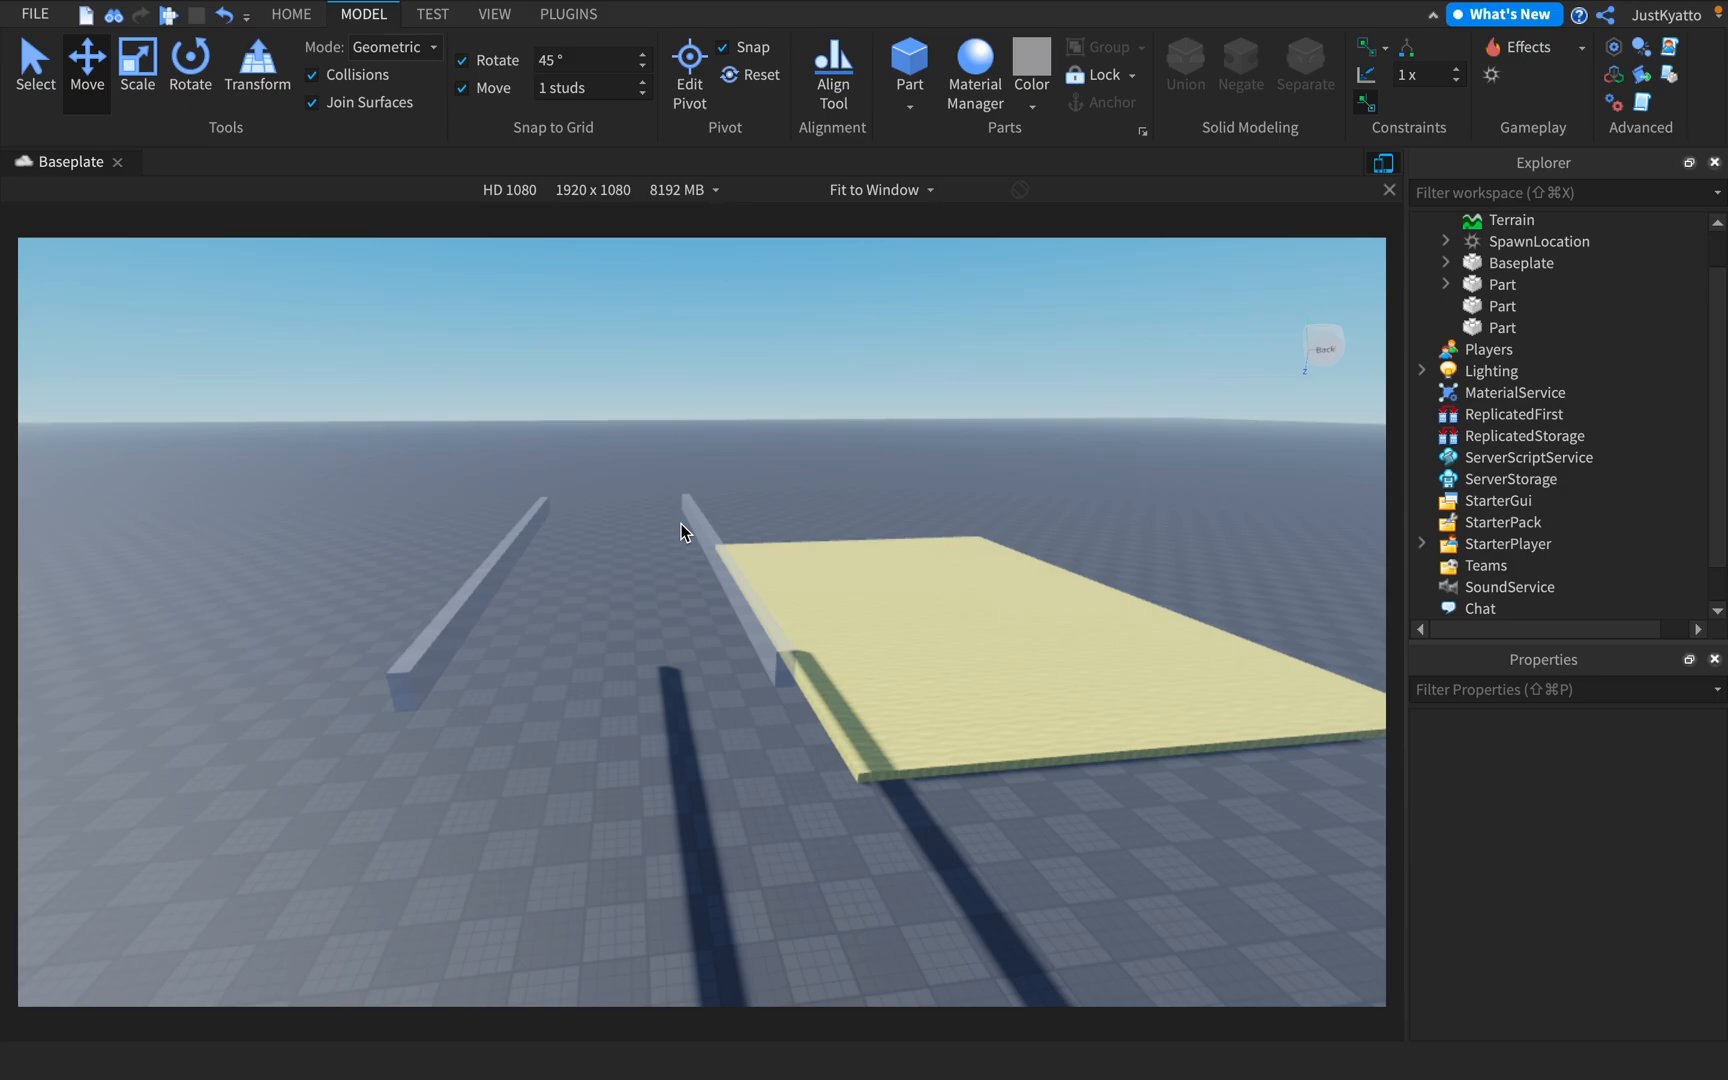
pyautogui.moveTo(678, 514); pyautogui.dragTo(838, 504, button='right')
pyautogui.press('d')
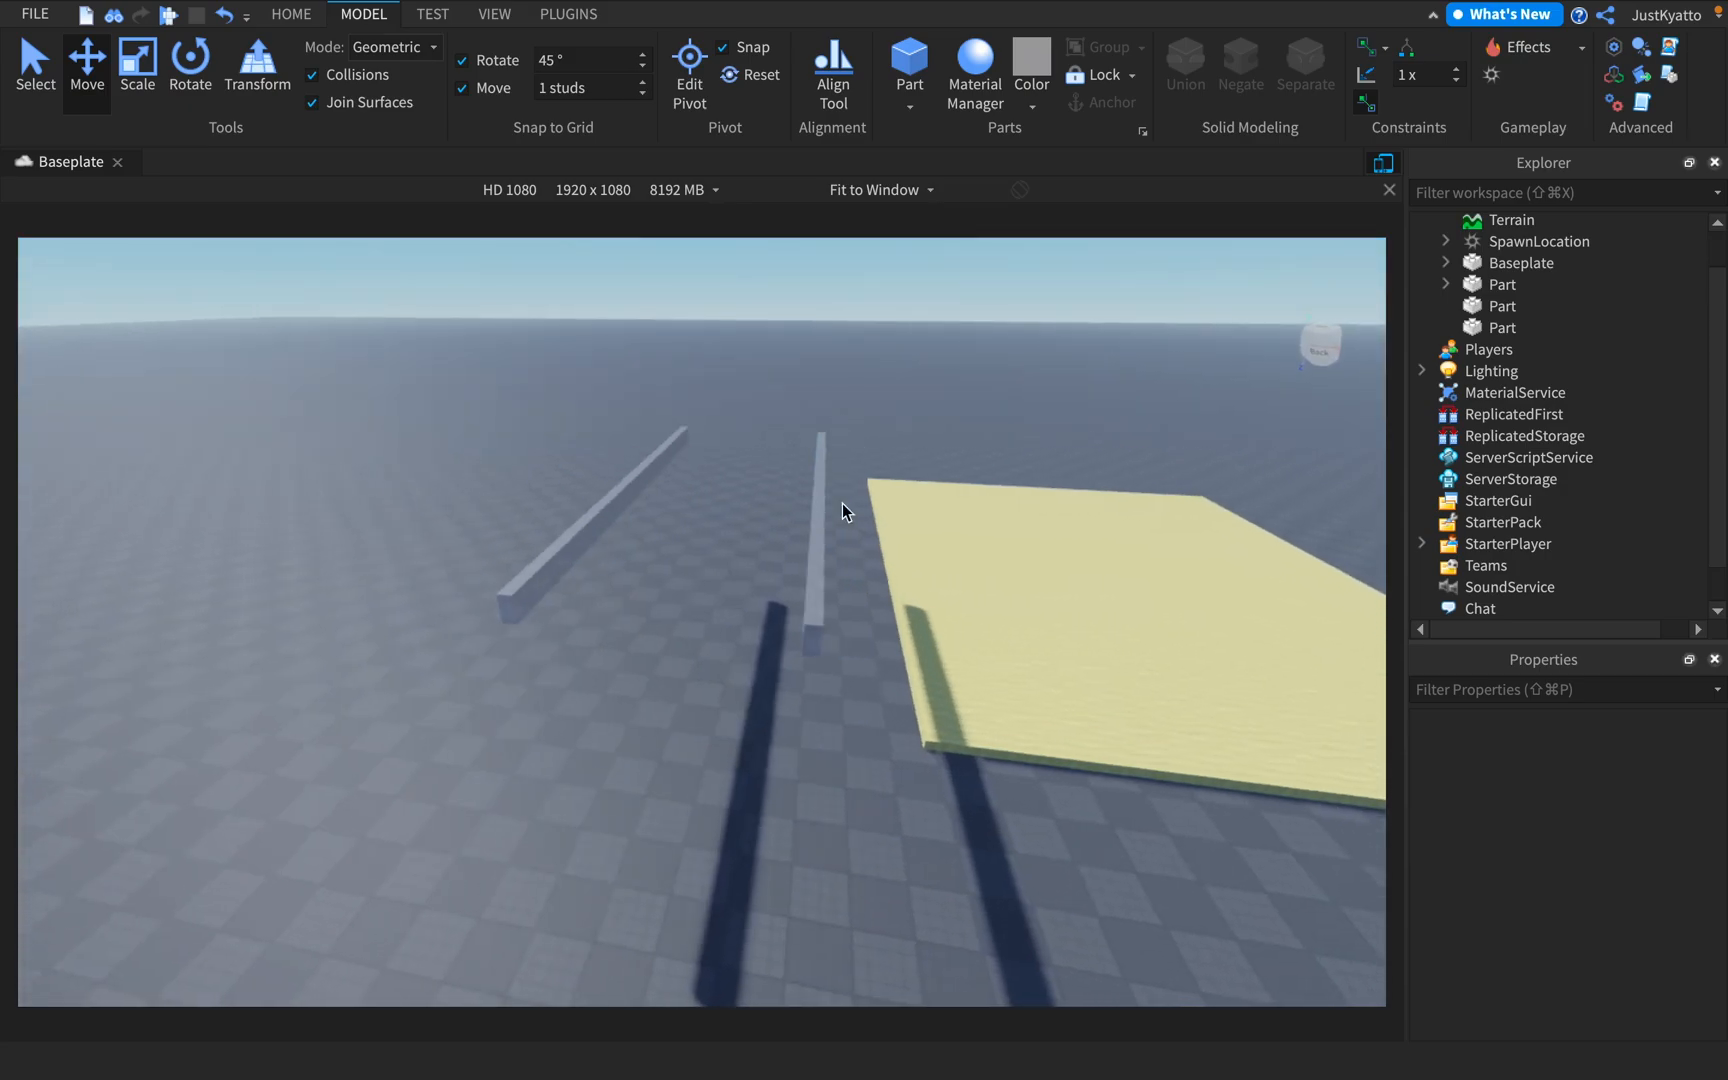
pyautogui.click(1582, 47)
pyautogui.click(1030, 458)
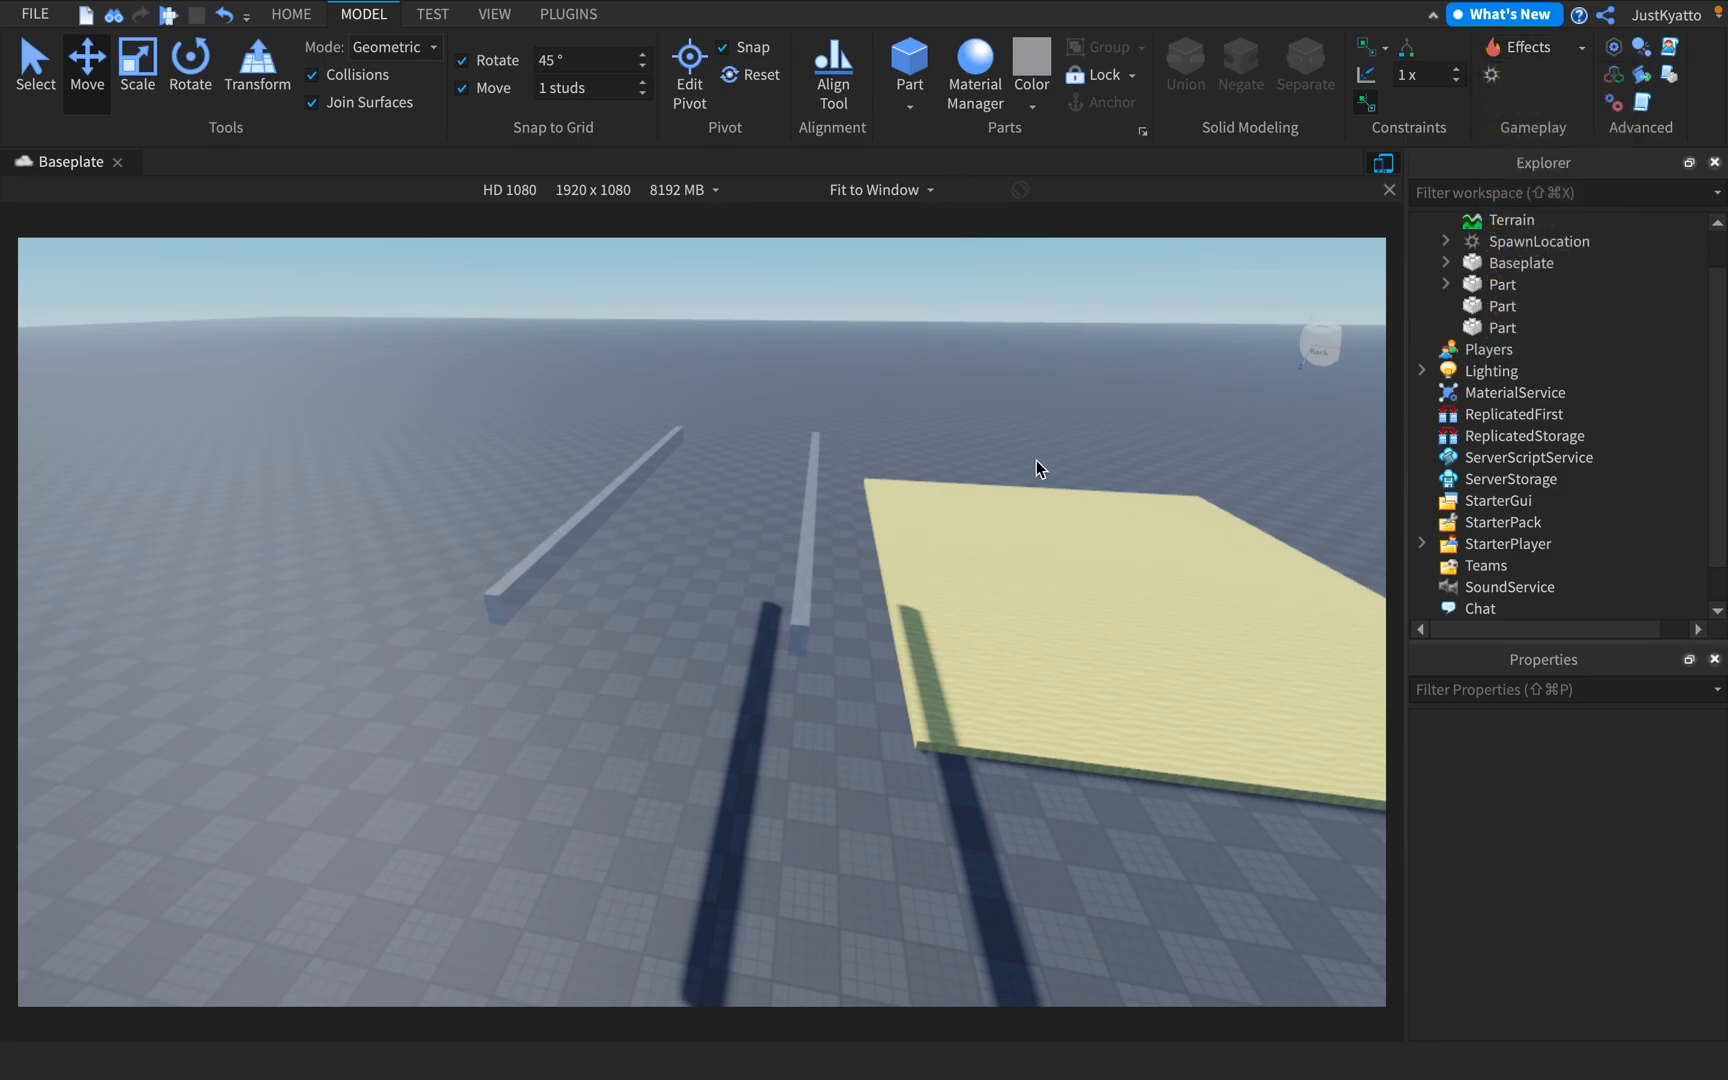
# Insert a new block part and place it on the yellow sand floor
pyautogui.click(910, 65)
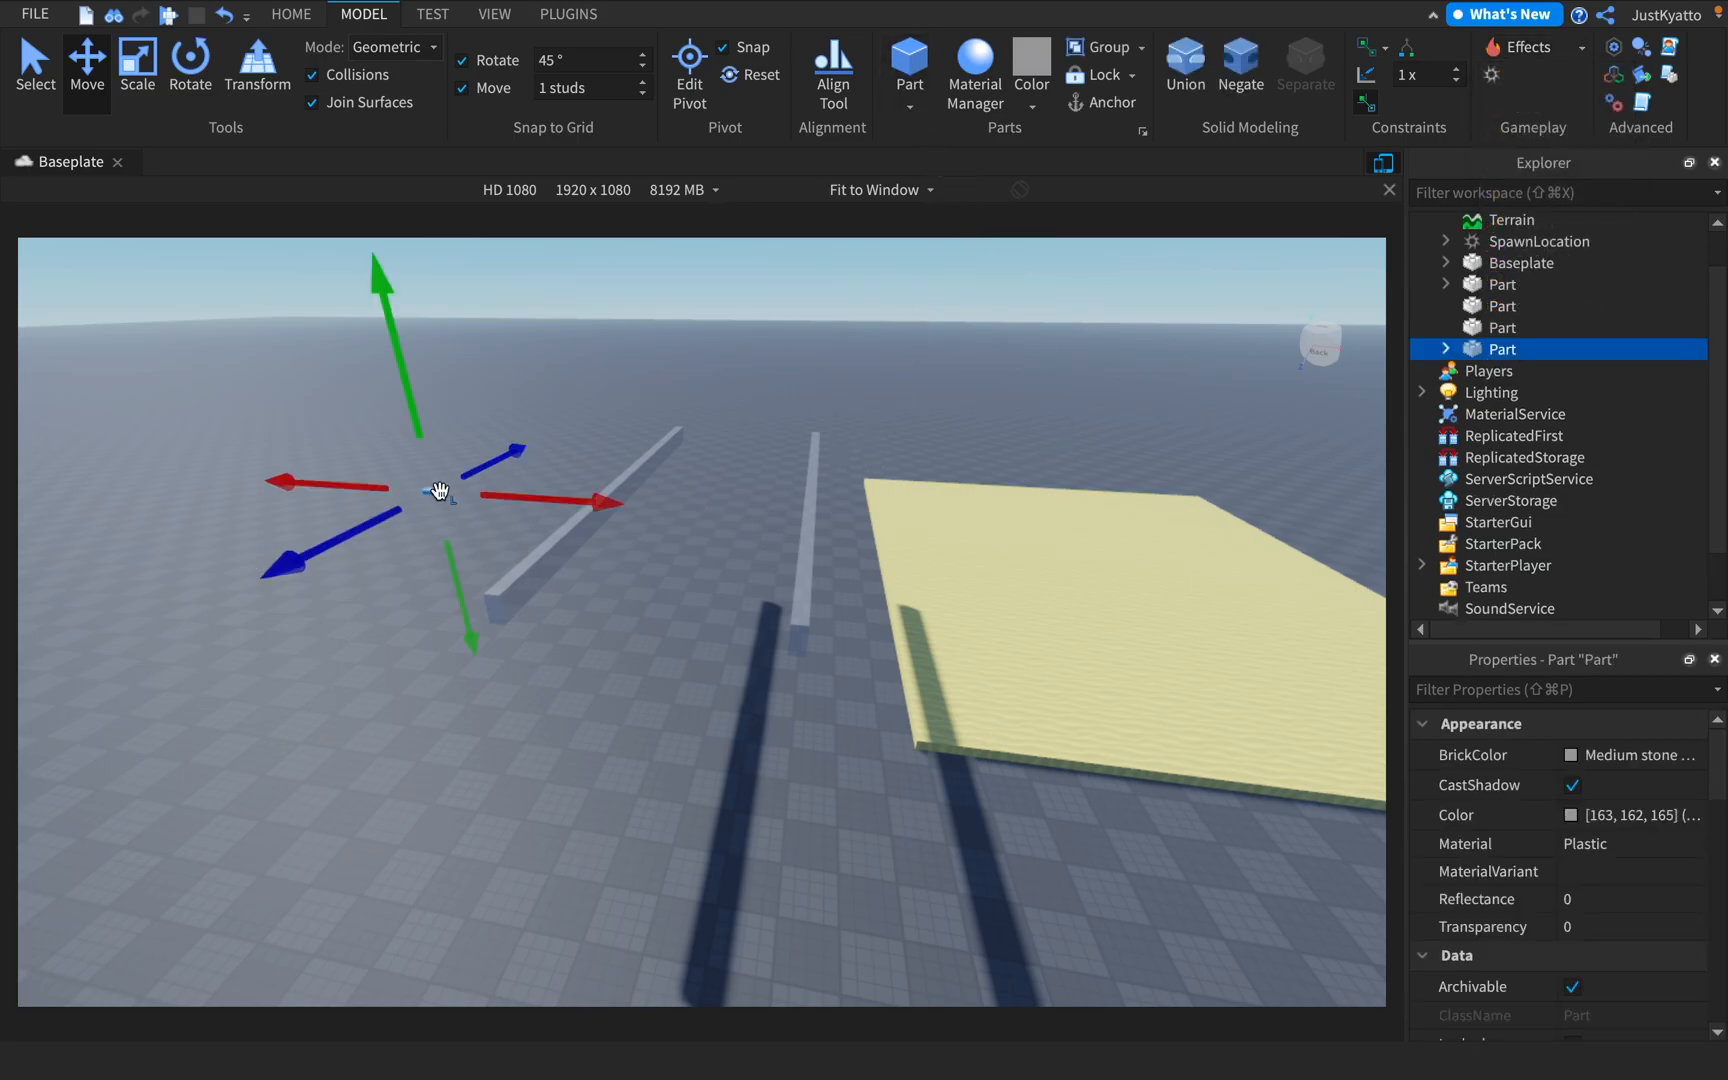
pyautogui.press('d')
pyautogui.moveTo(430, 491); pyautogui.dragTo(1007, 567)
pyautogui.press('w')
pyautogui.moveTo(1007, 567); pyautogui.dragTo(1118, 497, button='right')
pyautogui.press('s')
pyautogui.press('d')
# Add a Fire effect to the small block on the sand floor
pyautogui.click(1528, 55)
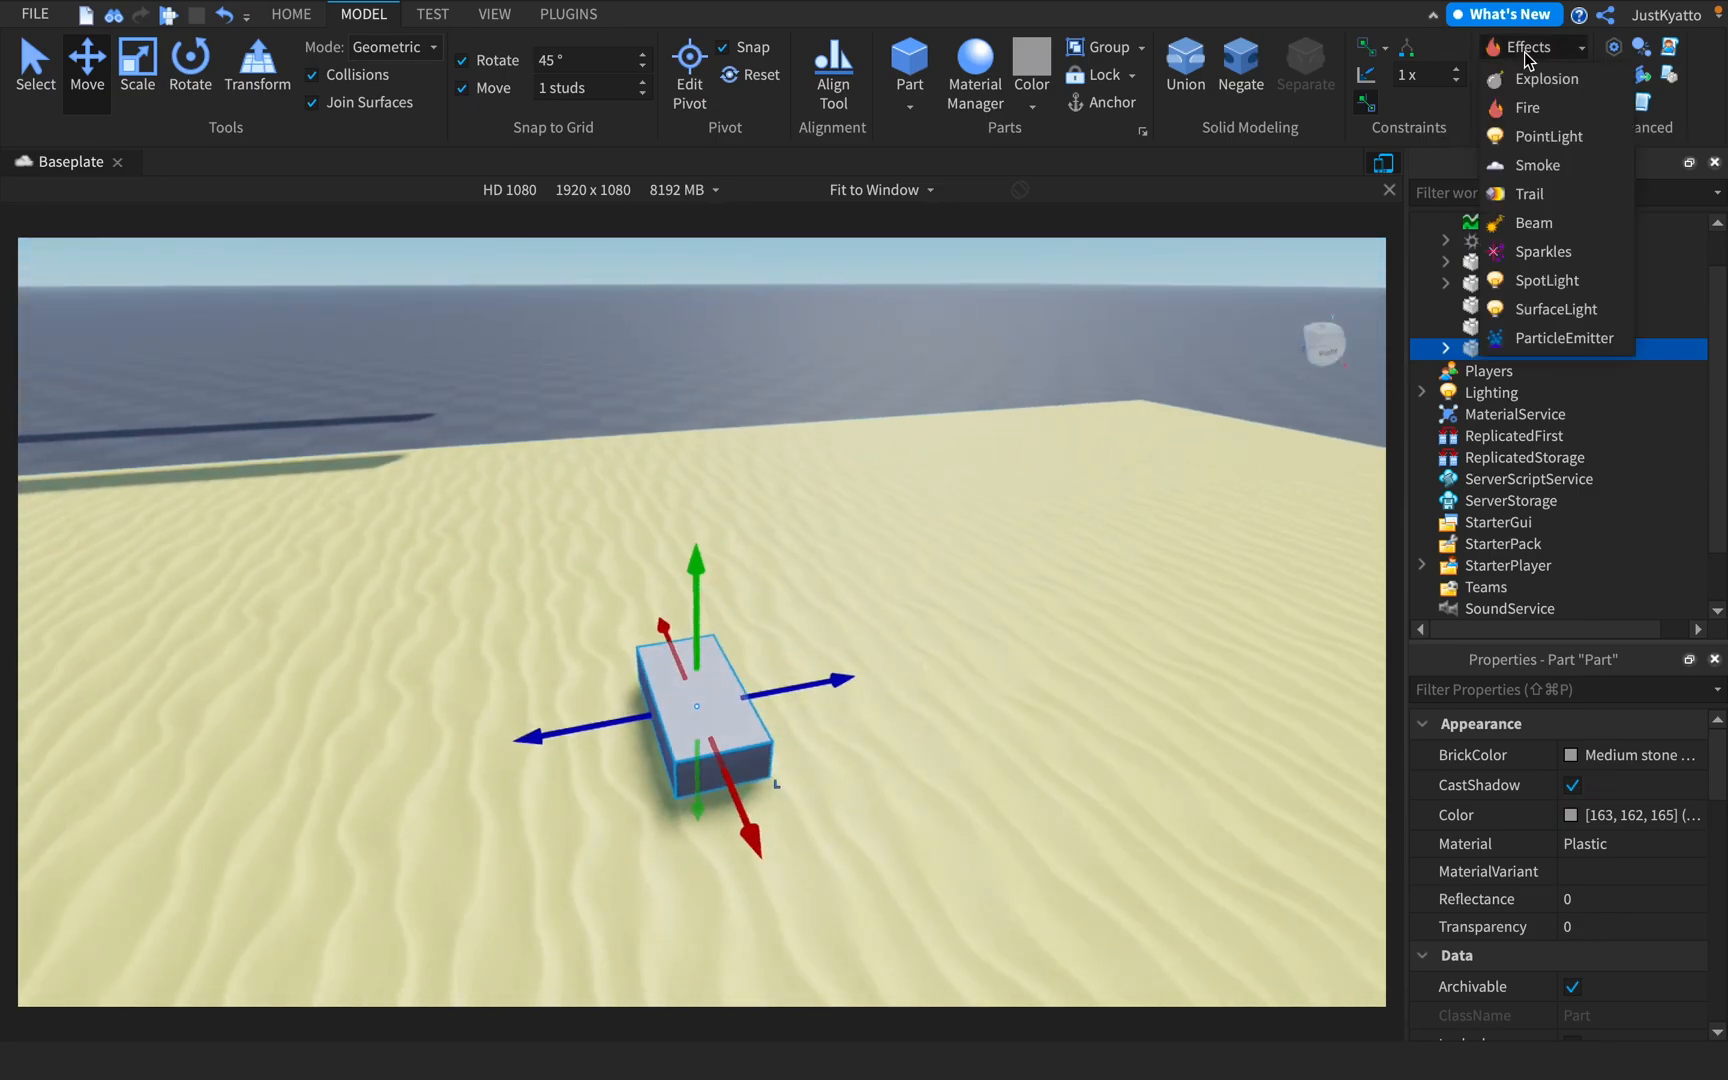
pyautogui.click(1530, 115)
pyautogui.moveTo(1068, 447); pyautogui.dragTo(1068, 447, button='right')
pyautogui.press('d')
pyautogui.press('w')
pyautogui.press('s')
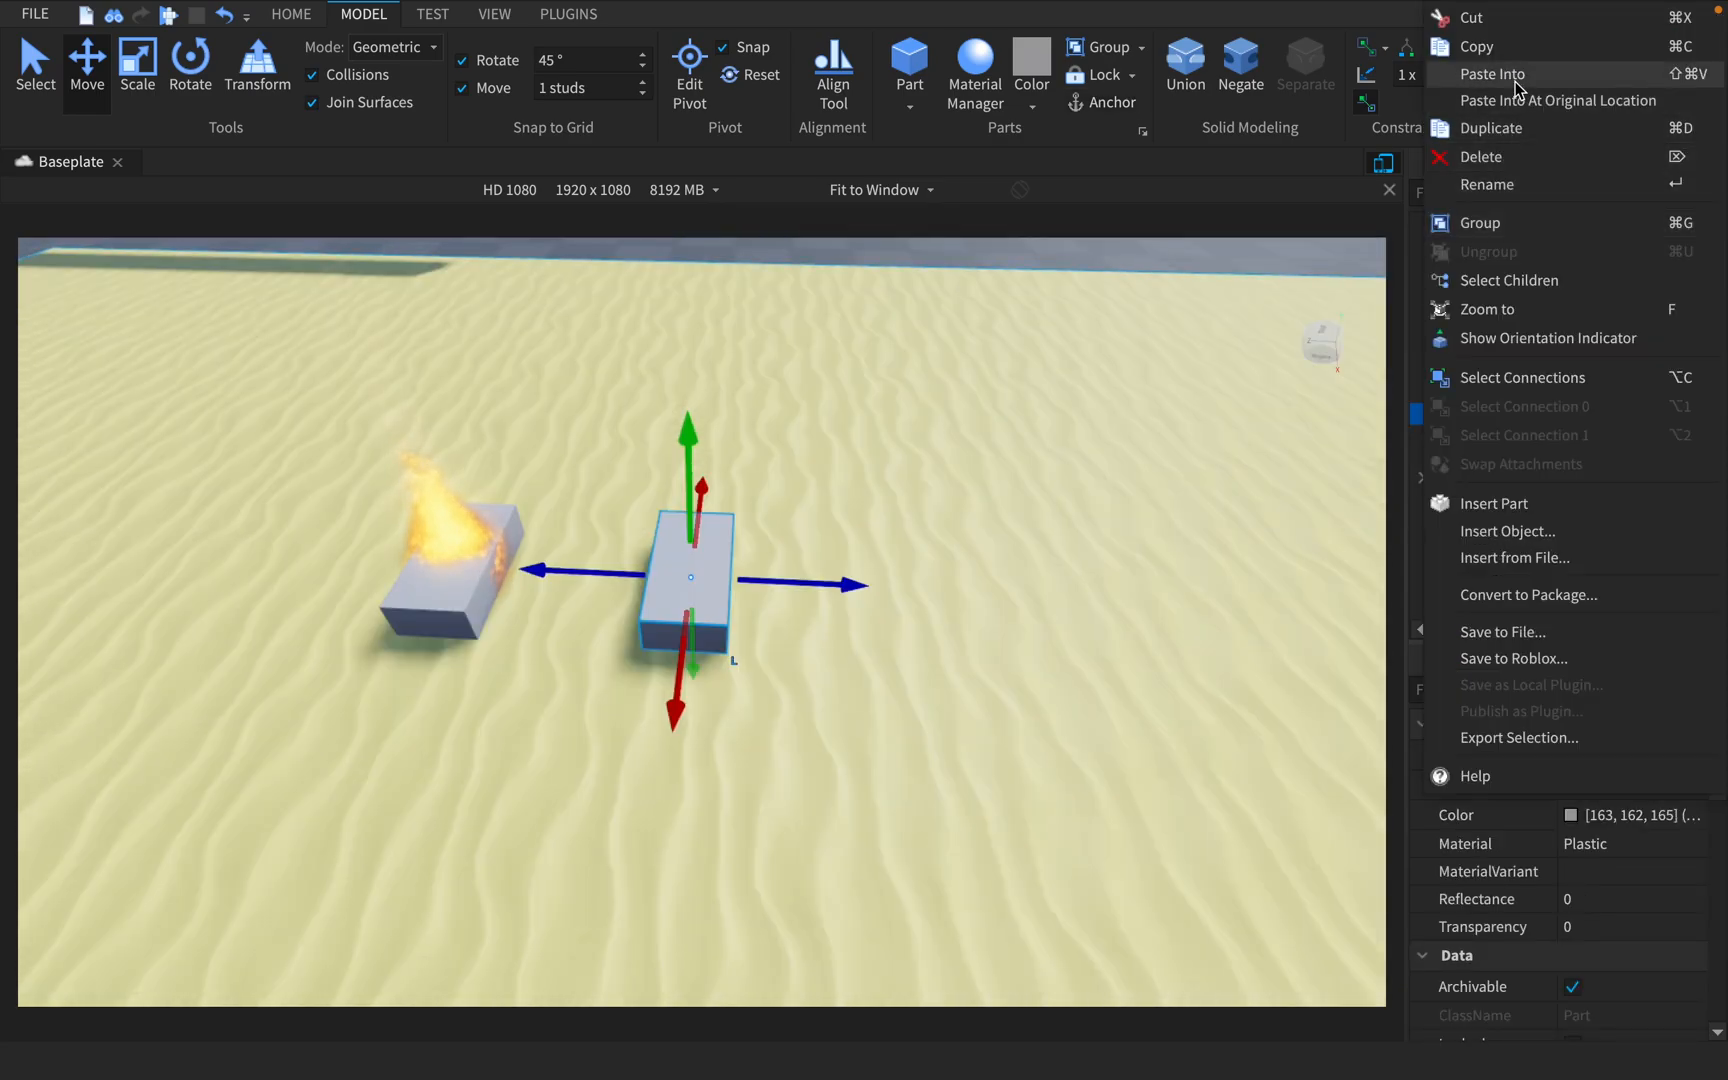
# Place a second block beside the burning one and add a Smoke effect to it
pyautogui.click(1517, 80)
pyautogui.moveTo(930, 475); pyautogui.dragTo(987, 551, button='right')
pyautogui.press('s')
pyautogui.press('w')
pyautogui.press('s')
pyautogui.press('w')
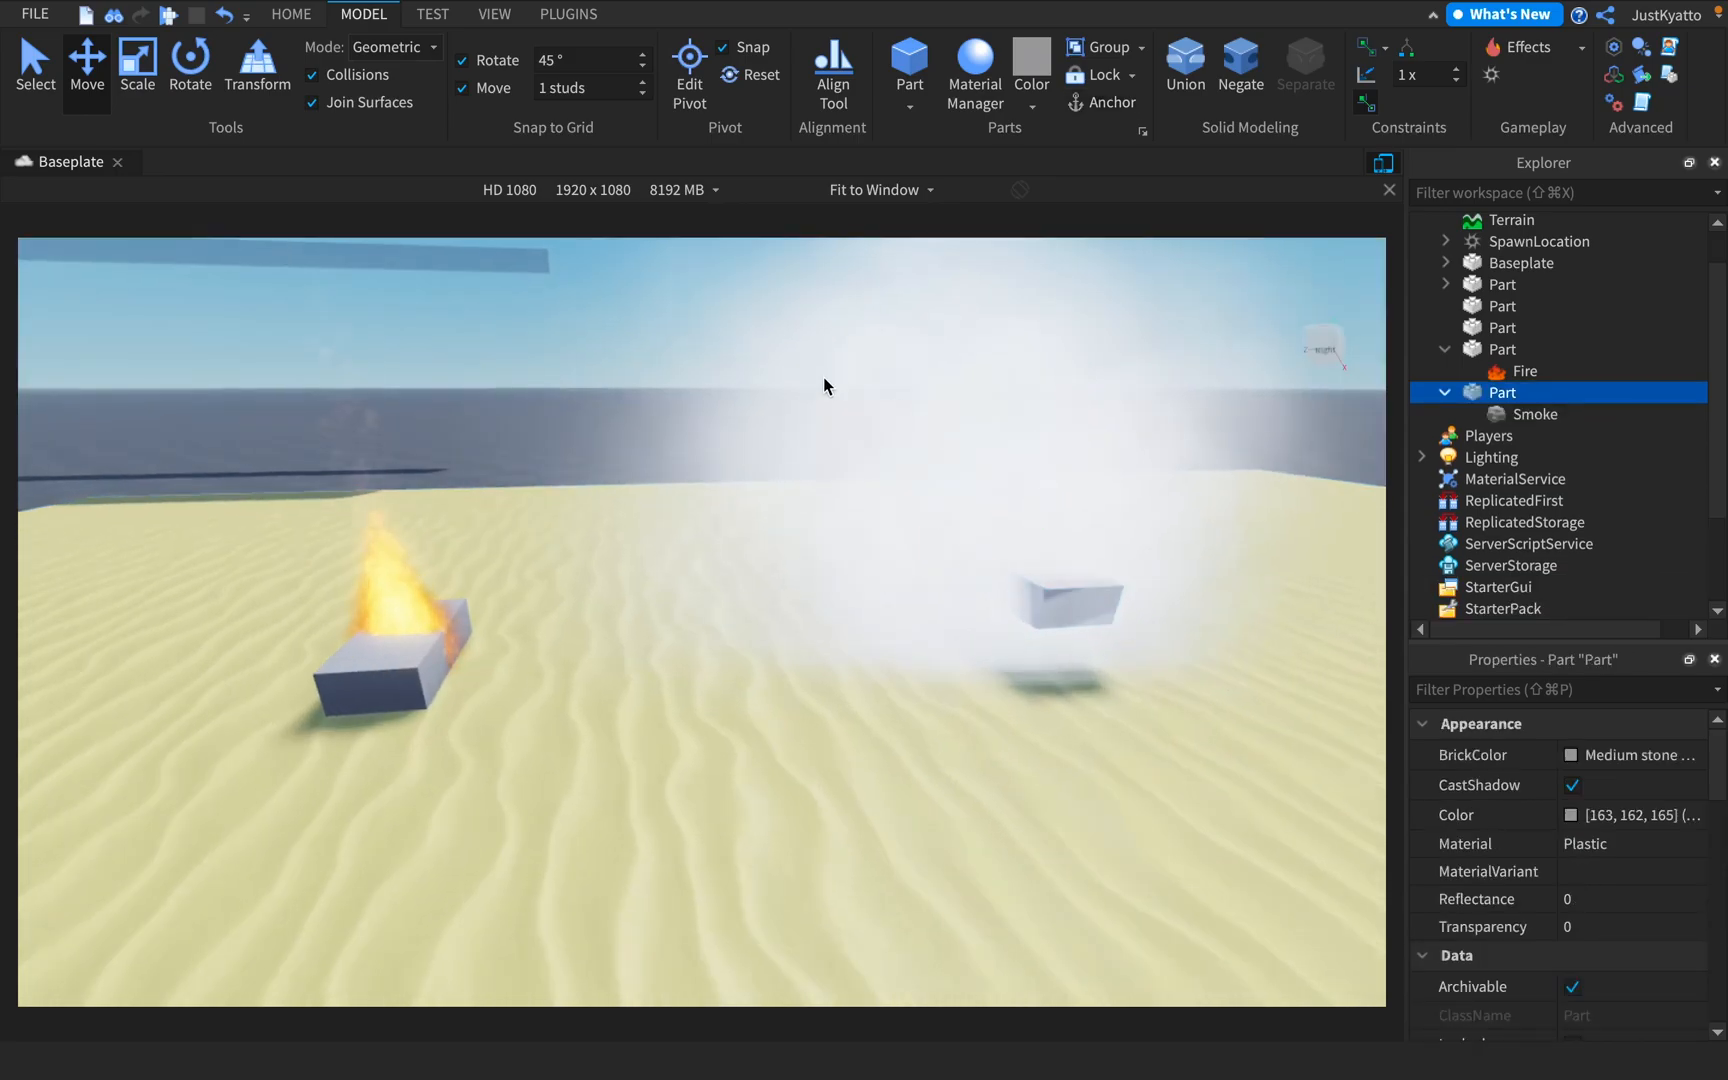
# Deselect the smoking block and open the list of available effects
pyautogui.click(824, 377)
pyautogui.press('s')
pyautogui.moveTo(824, 377); pyautogui.dragTo(930, 410, button='right')
pyautogui.click(1500, 58)
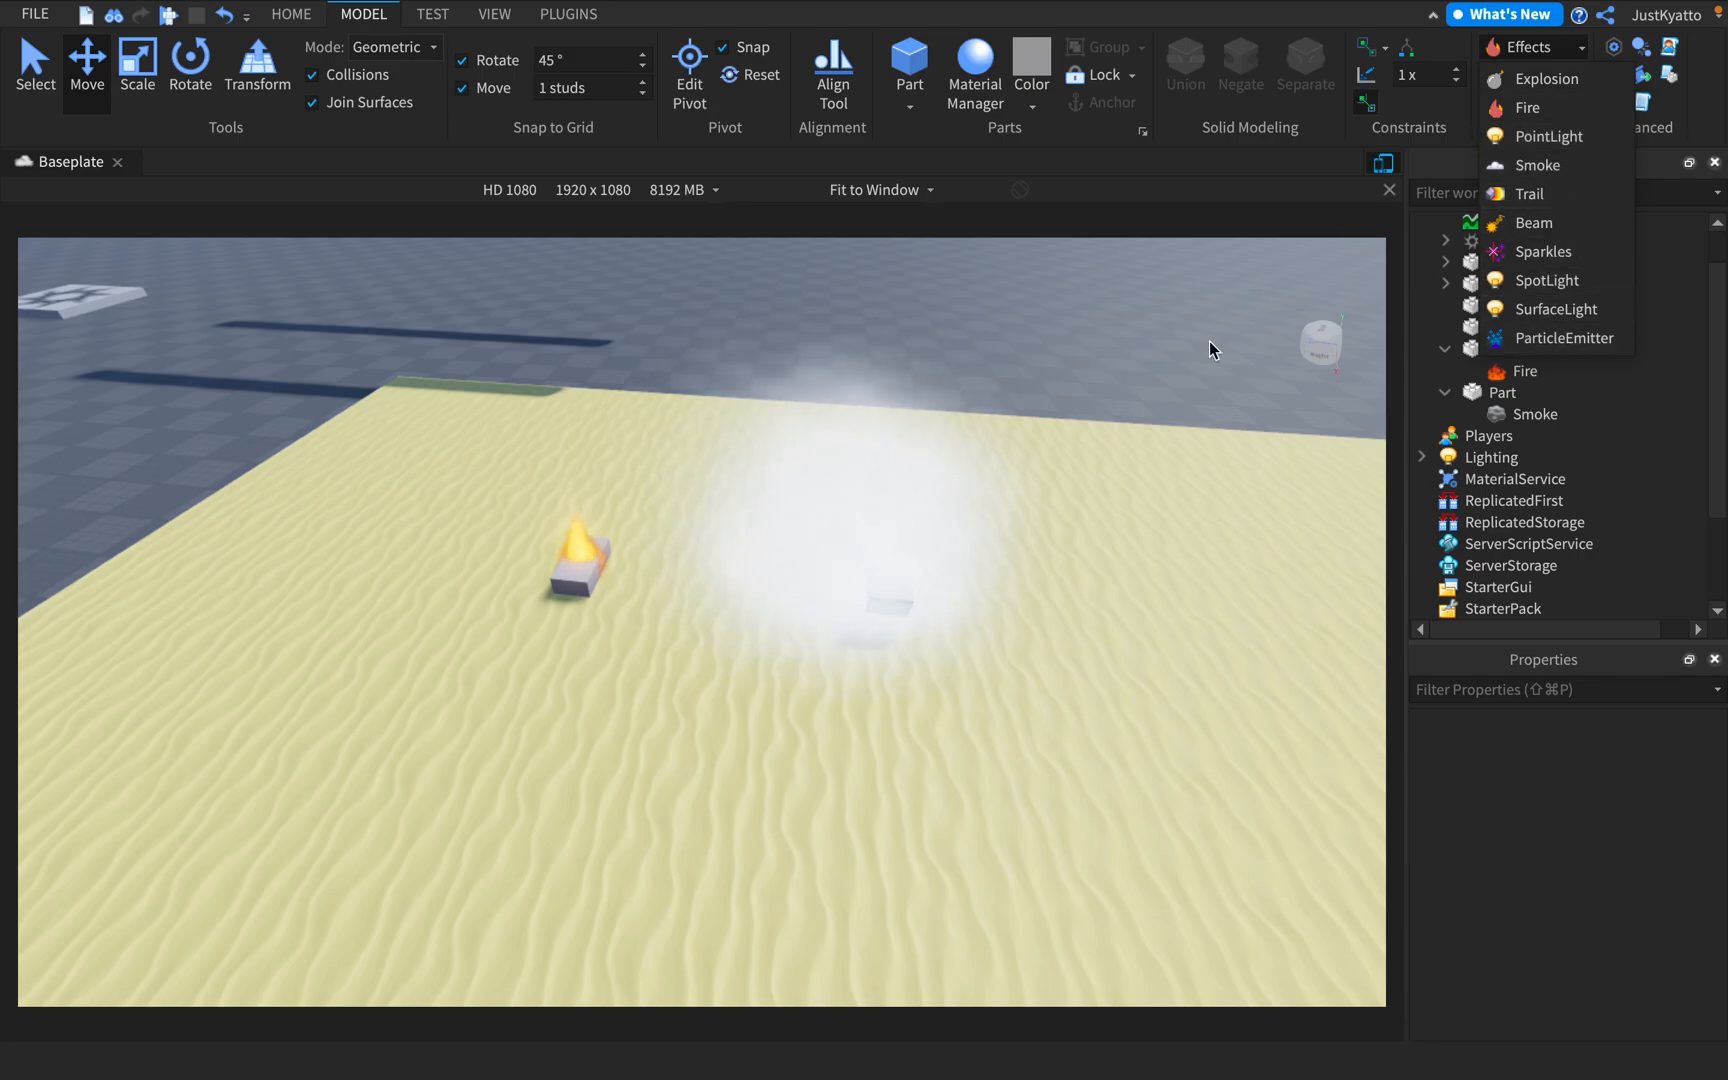
pyautogui.moveTo(1234, 319); pyautogui.dragTo(1079, 359, button='right')
pyautogui.press('s')
pyautogui.moveTo(972, 359); pyautogui.dragTo(975, 354, button='right')
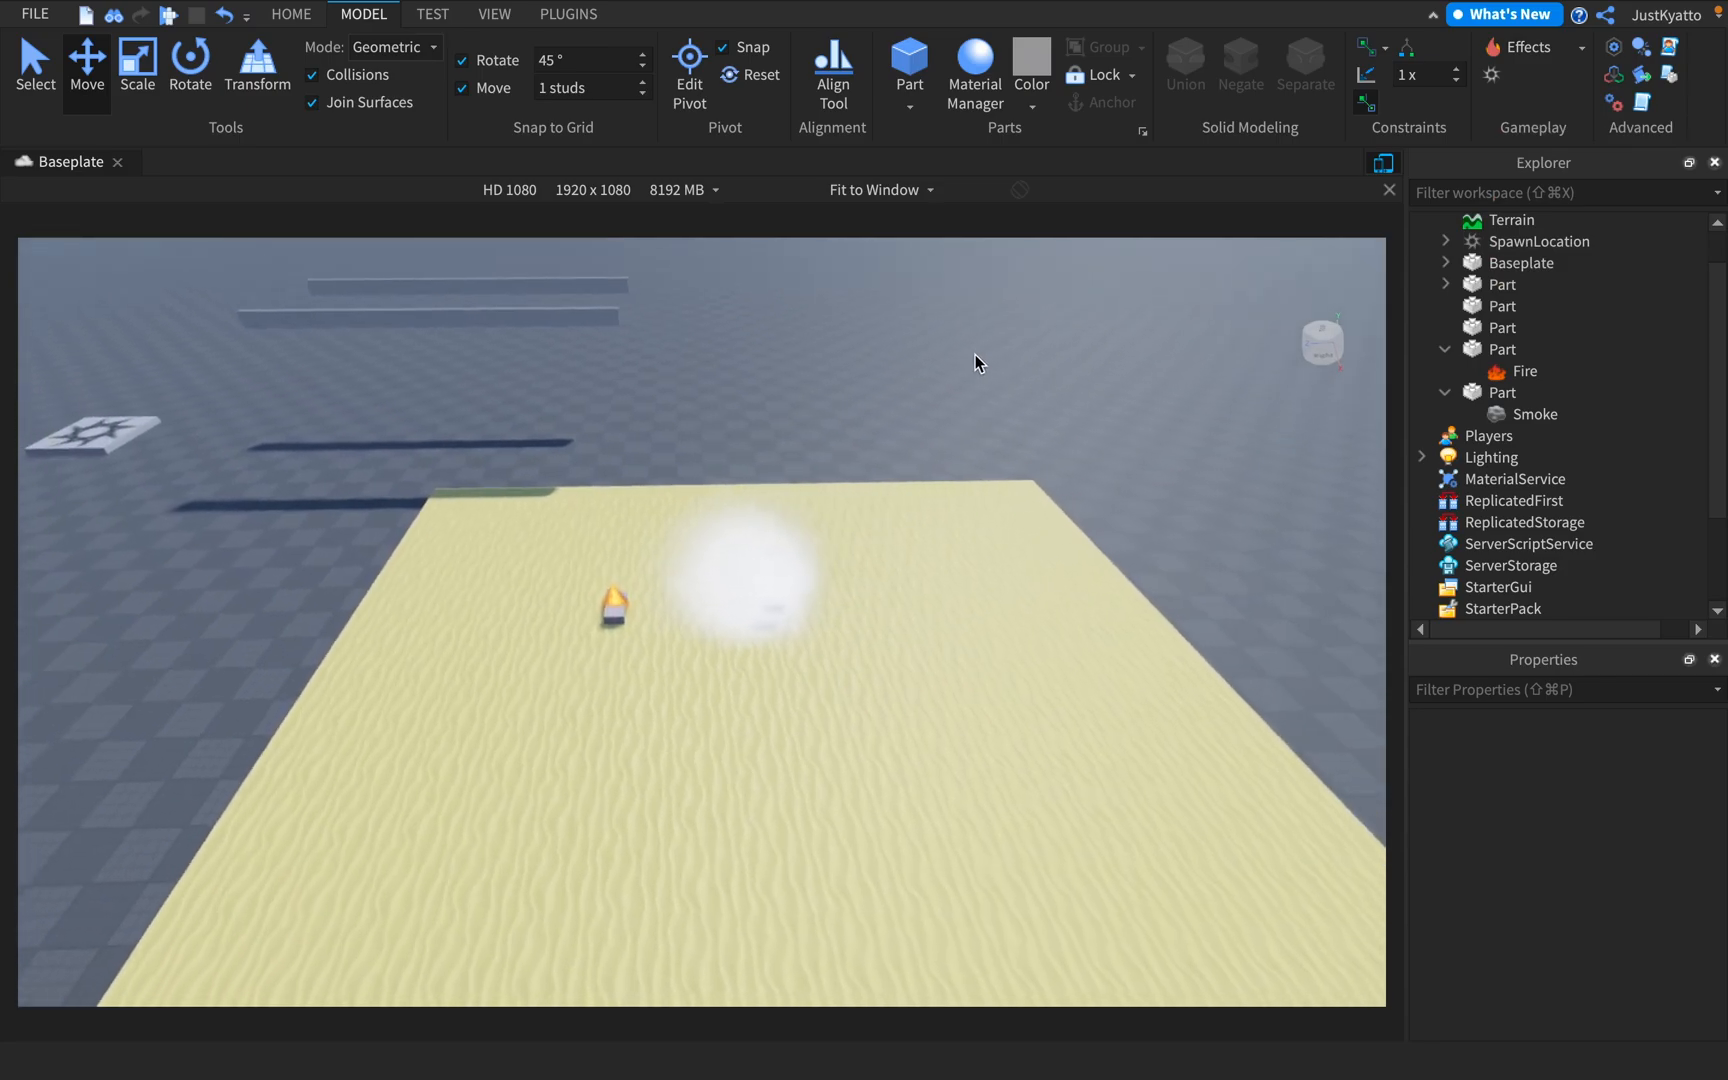
pyautogui.press('d')
pyautogui.press('a')
pyautogui.press('w')
pyautogui.moveTo(1247, 274); pyautogui.dragTo(1247, 274, button='right')
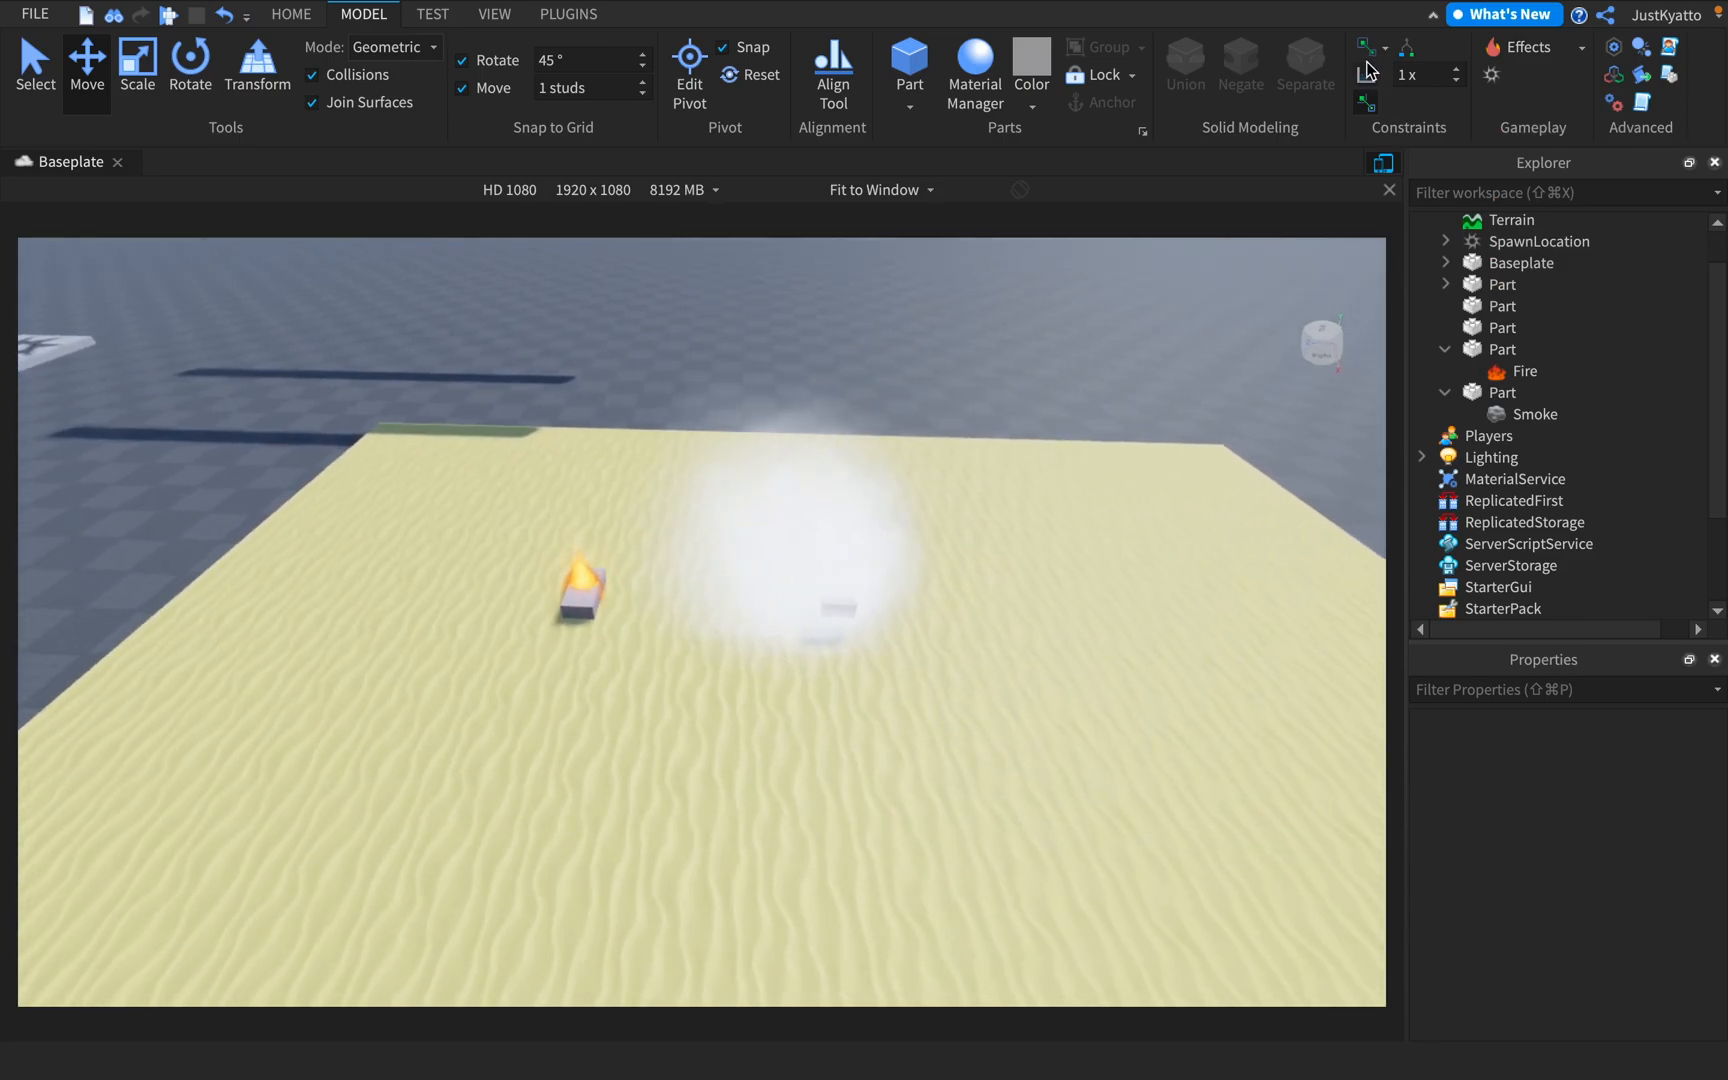
# Scale one of the two translucent beams down lengthwise into a small block
pyautogui.press('s')
pyautogui.press('a')
pyautogui.moveTo(842, 340); pyautogui.dragTo(843, 345, button='right')
pyautogui.press('w')
pyautogui.press('a')
pyautogui.click(512, 630)
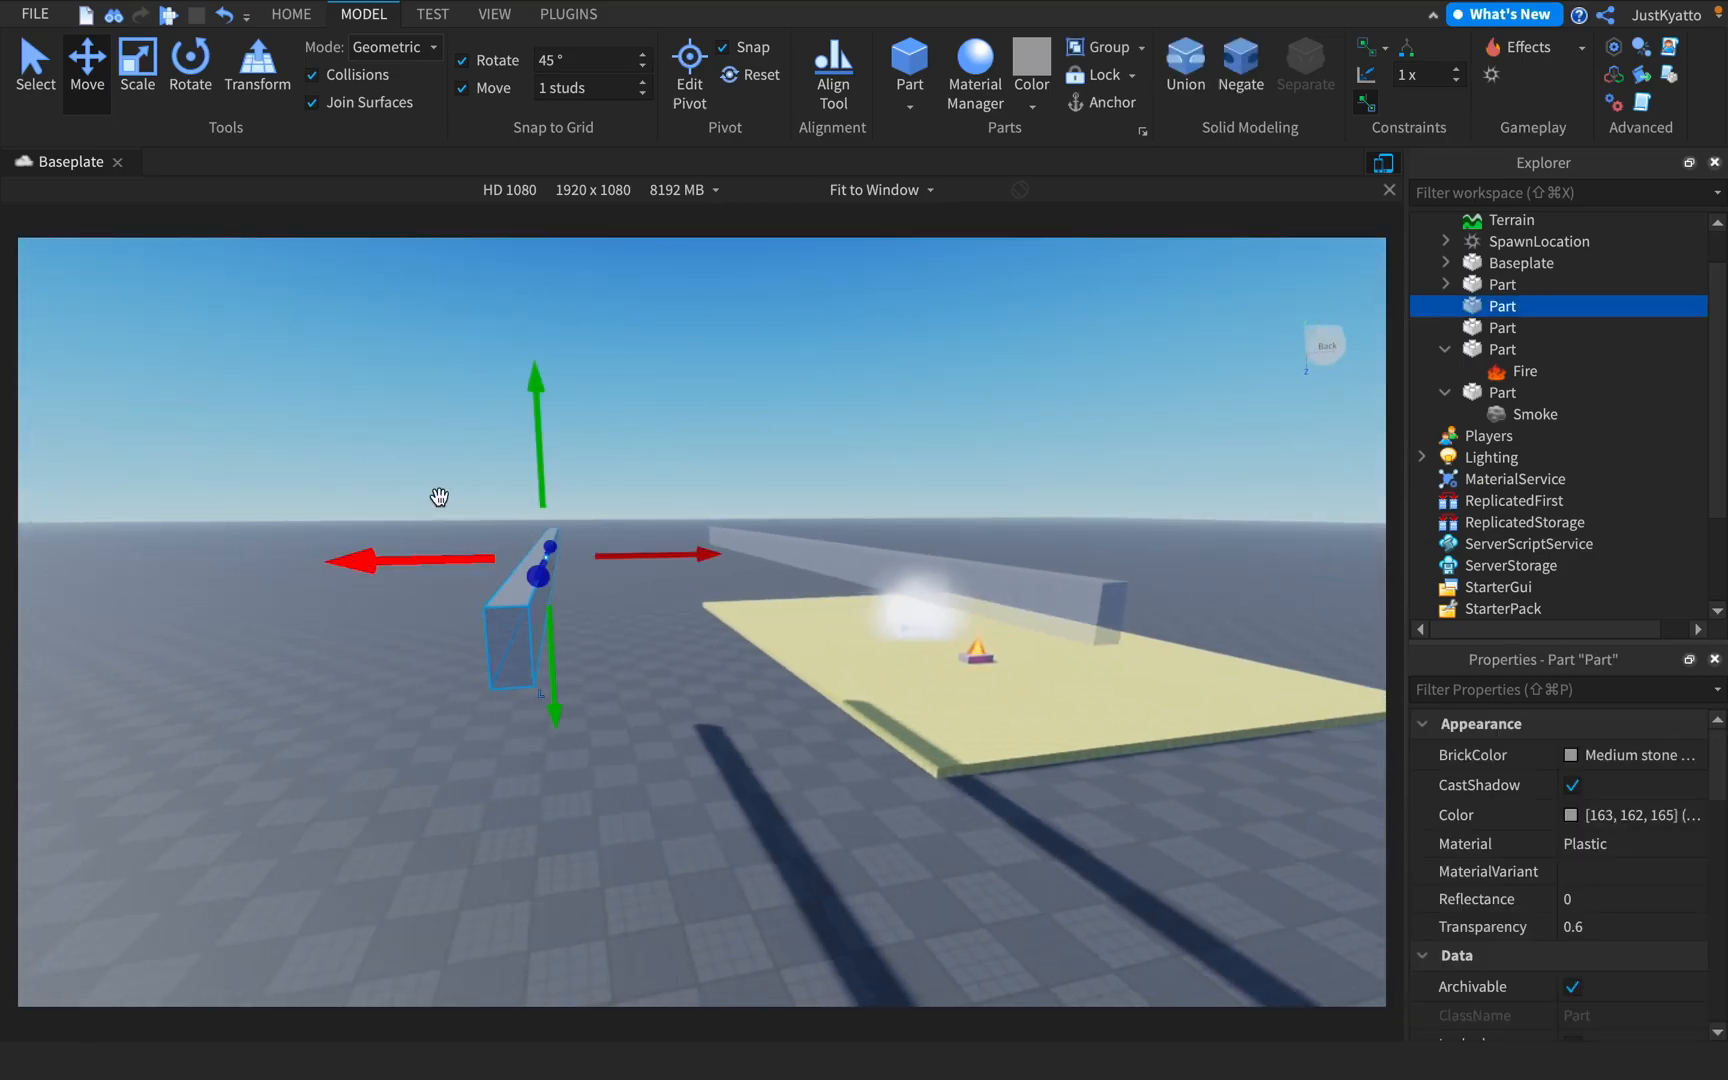
pyautogui.click(150, 90)
pyautogui.press('a')
pyautogui.moveTo(480, 458); pyautogui.dragTo(750, 578, button='right')
pyautogui.click(848, 476)
pyautogui.press('a')
pyautogui.moveTo(745, 476); pyautogui.dragTo(790, 510, button='right')
pyautogui.click(891, 526)
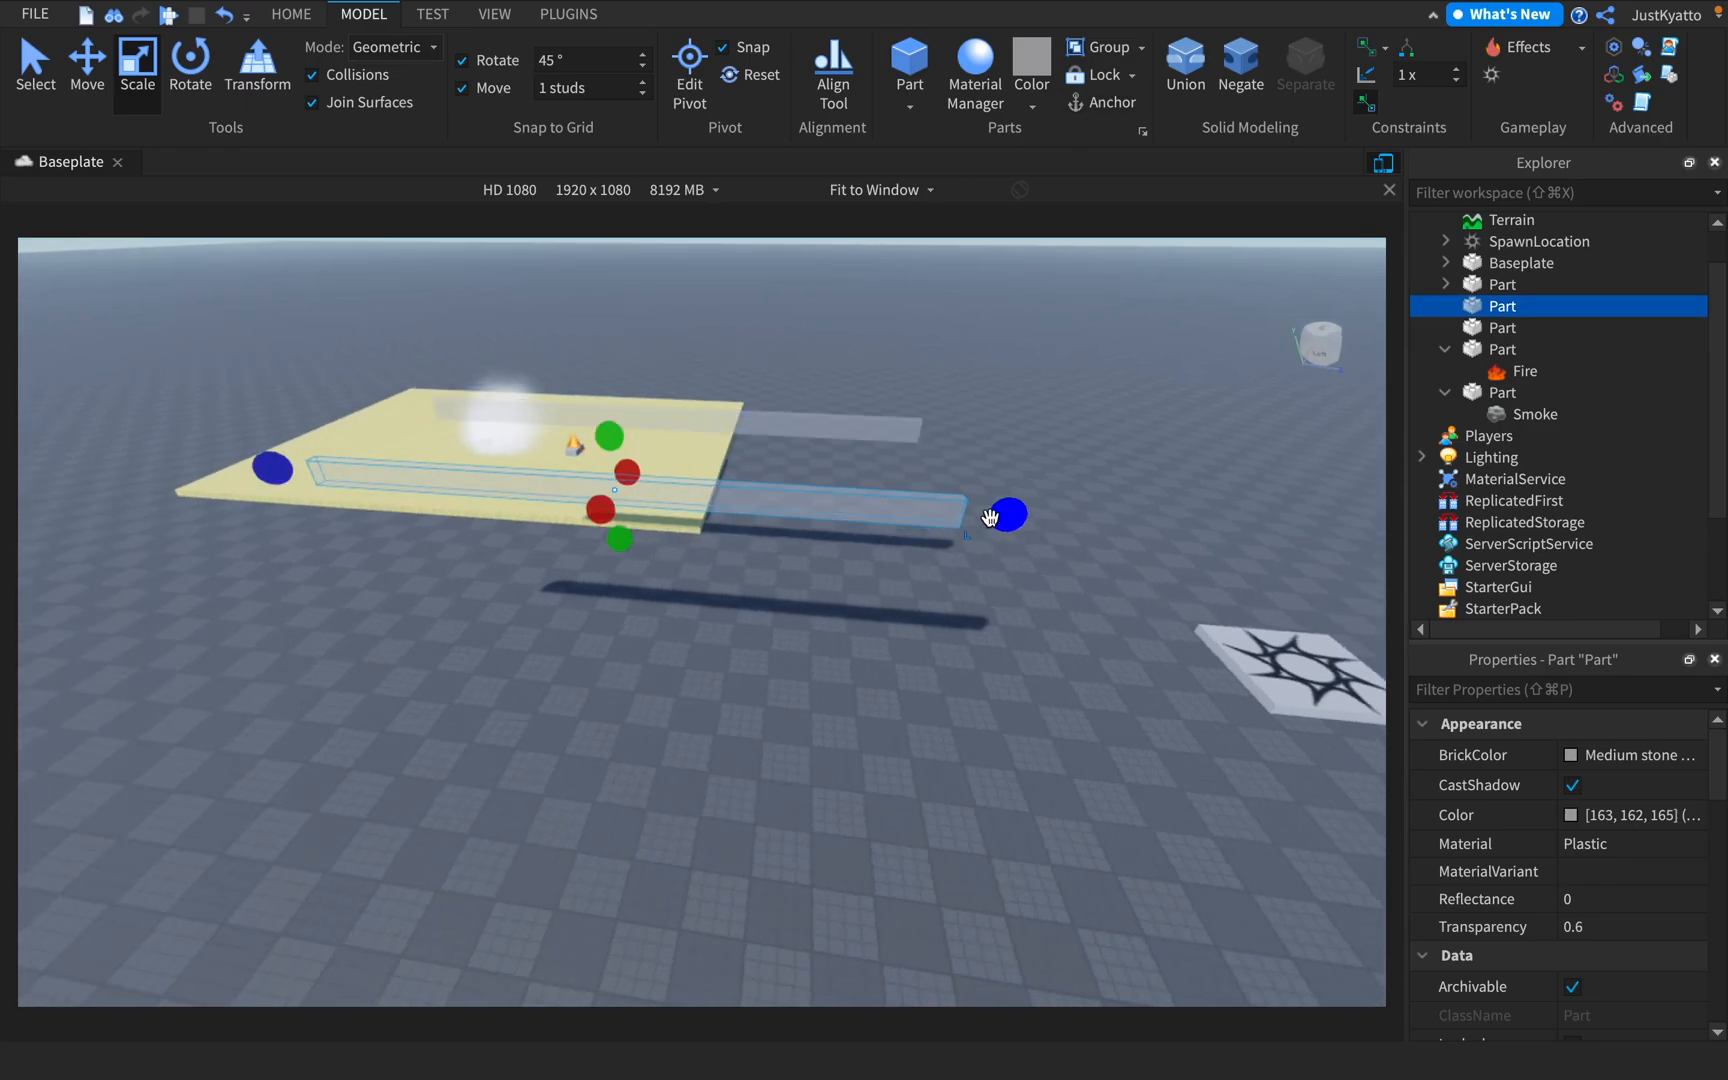
pyautogui.moveTo(989, 517); pyautogui.dragTo(555, 482)
pyautogui.moveTo(555, 482)
pyautogui.mouseDown(button='right')
pyautogui.moveTo(644, 494)
pyautogui.moveTo(579, 509)
pyautogui.mouseUp(button='right')
pyautogui.press('d')
# Move the shortened translucent block below the remaining beam, just off the corner of the sand floor, with collisions off
pyautogui.click(88, 92)
pyautogui.press('a')
pyautogui.moveTo(517, 532); pyautogui.dragTo(723, 420)
pyautogui.moveTo(723, 420); pyautogui.dragTo(872, 450, button='right')
pyautogui.press('a')
pyautogui.moveTo(893, 422); pyautogui.dragTo(933, 414)
pyautogui.moveTo(806, 315); pyautogui.dragTo(822, 523)
pyautogui.moveTo(850, 521); pyautogui.dragTo(846, 525, button='right')
pyautogui.press('d')
pyautogui.moveTo(700, 512); pyautogui.dragTo(667, 506, button='right')
pyautogui.press('w')
pyautogui.moveTo(925, 730); pyautogui.dragTo(945, 625, button='right')
pyautogui.press('a')
pyautogui.press('d')
pyautogui.press('s')
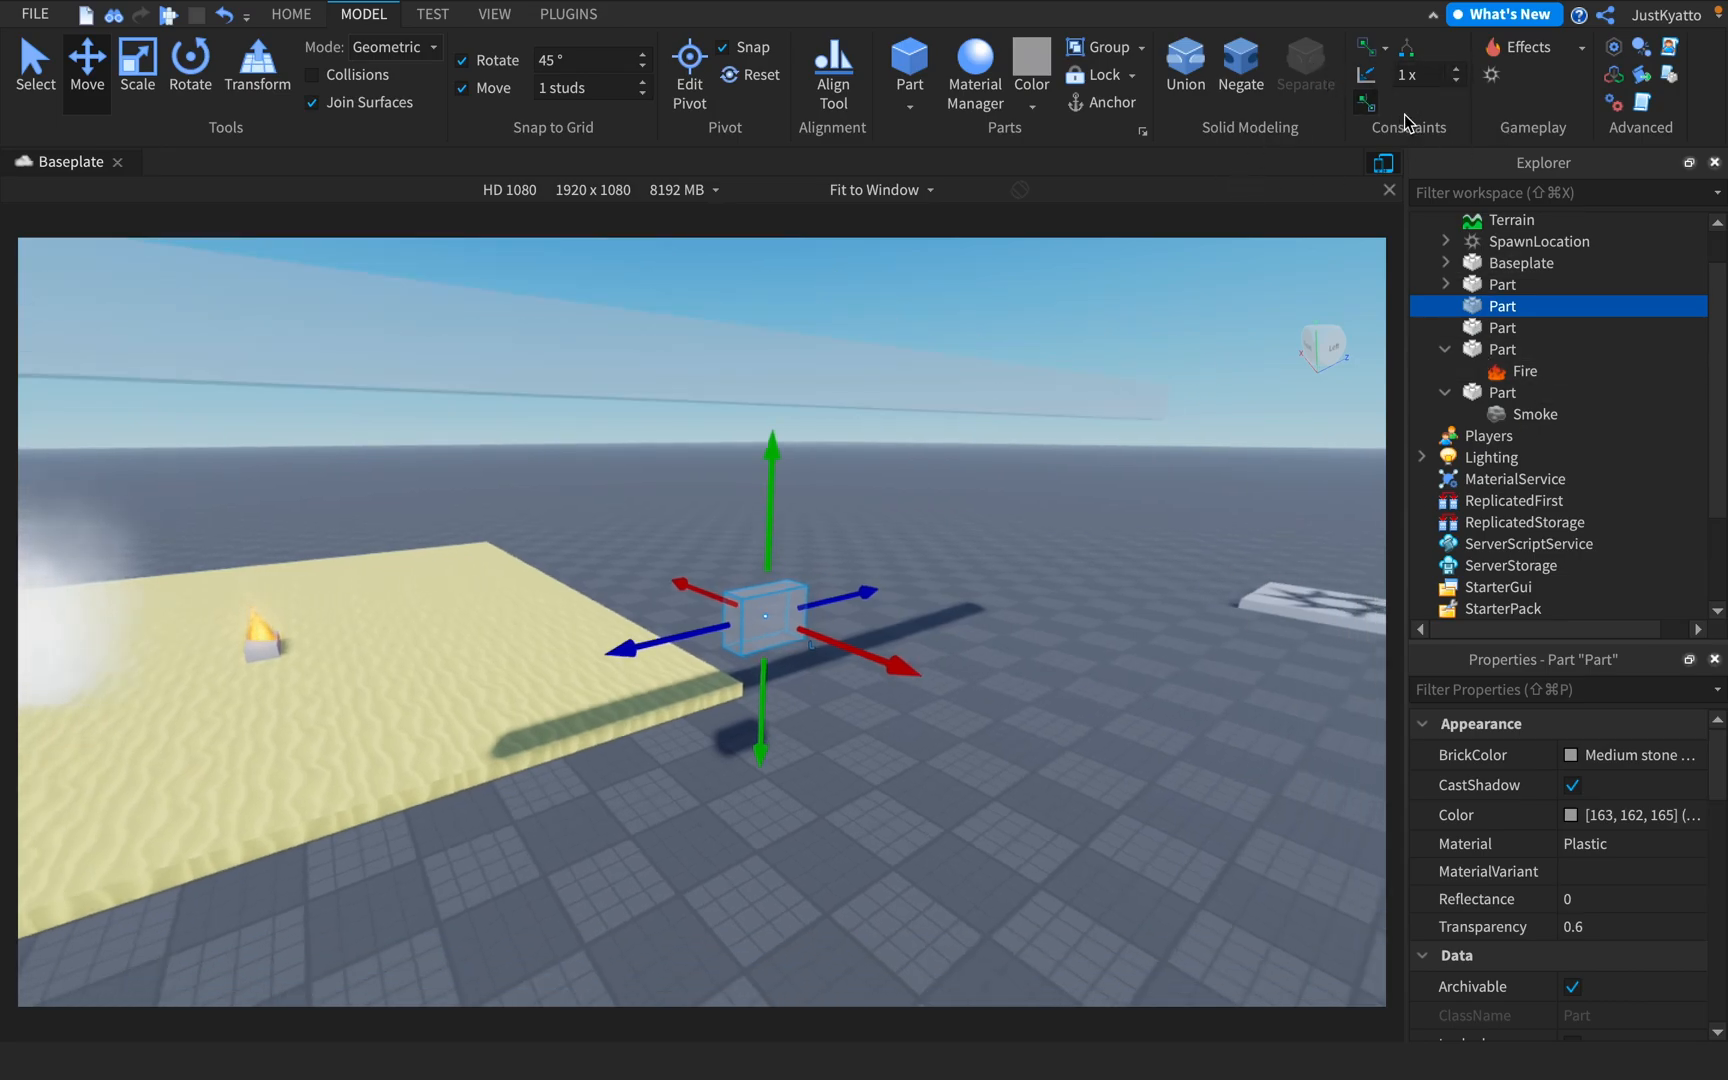
# Join the underside of the long beam to the small block with a Rope constraint and reopen the list of constraints
pyautogui.click(1384, 50)
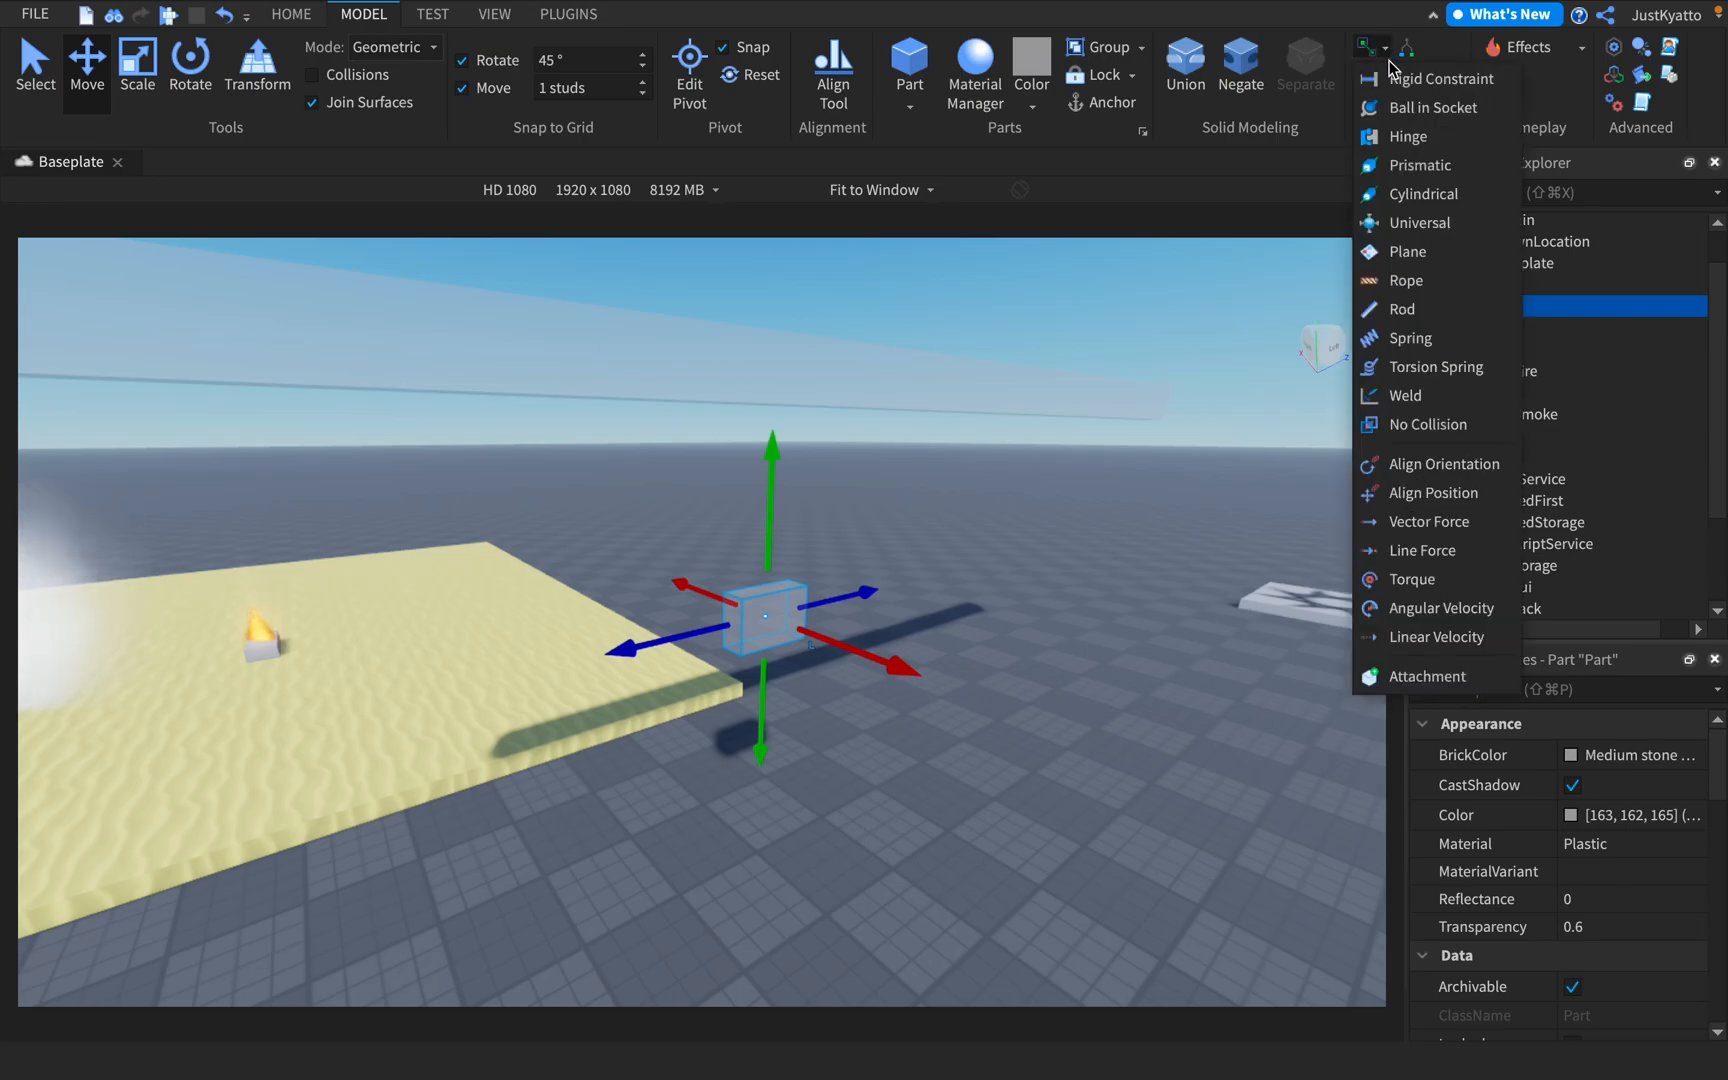
pyautogui.click(1408, 283)
pyautogui.press('w')
pyautogui.moveTo(893, 478); pyautogui.dragTo(876, 430, button='right')
pyautogui.press('a')
pyautogui.click(823, 474)
pyautogui.press('w')
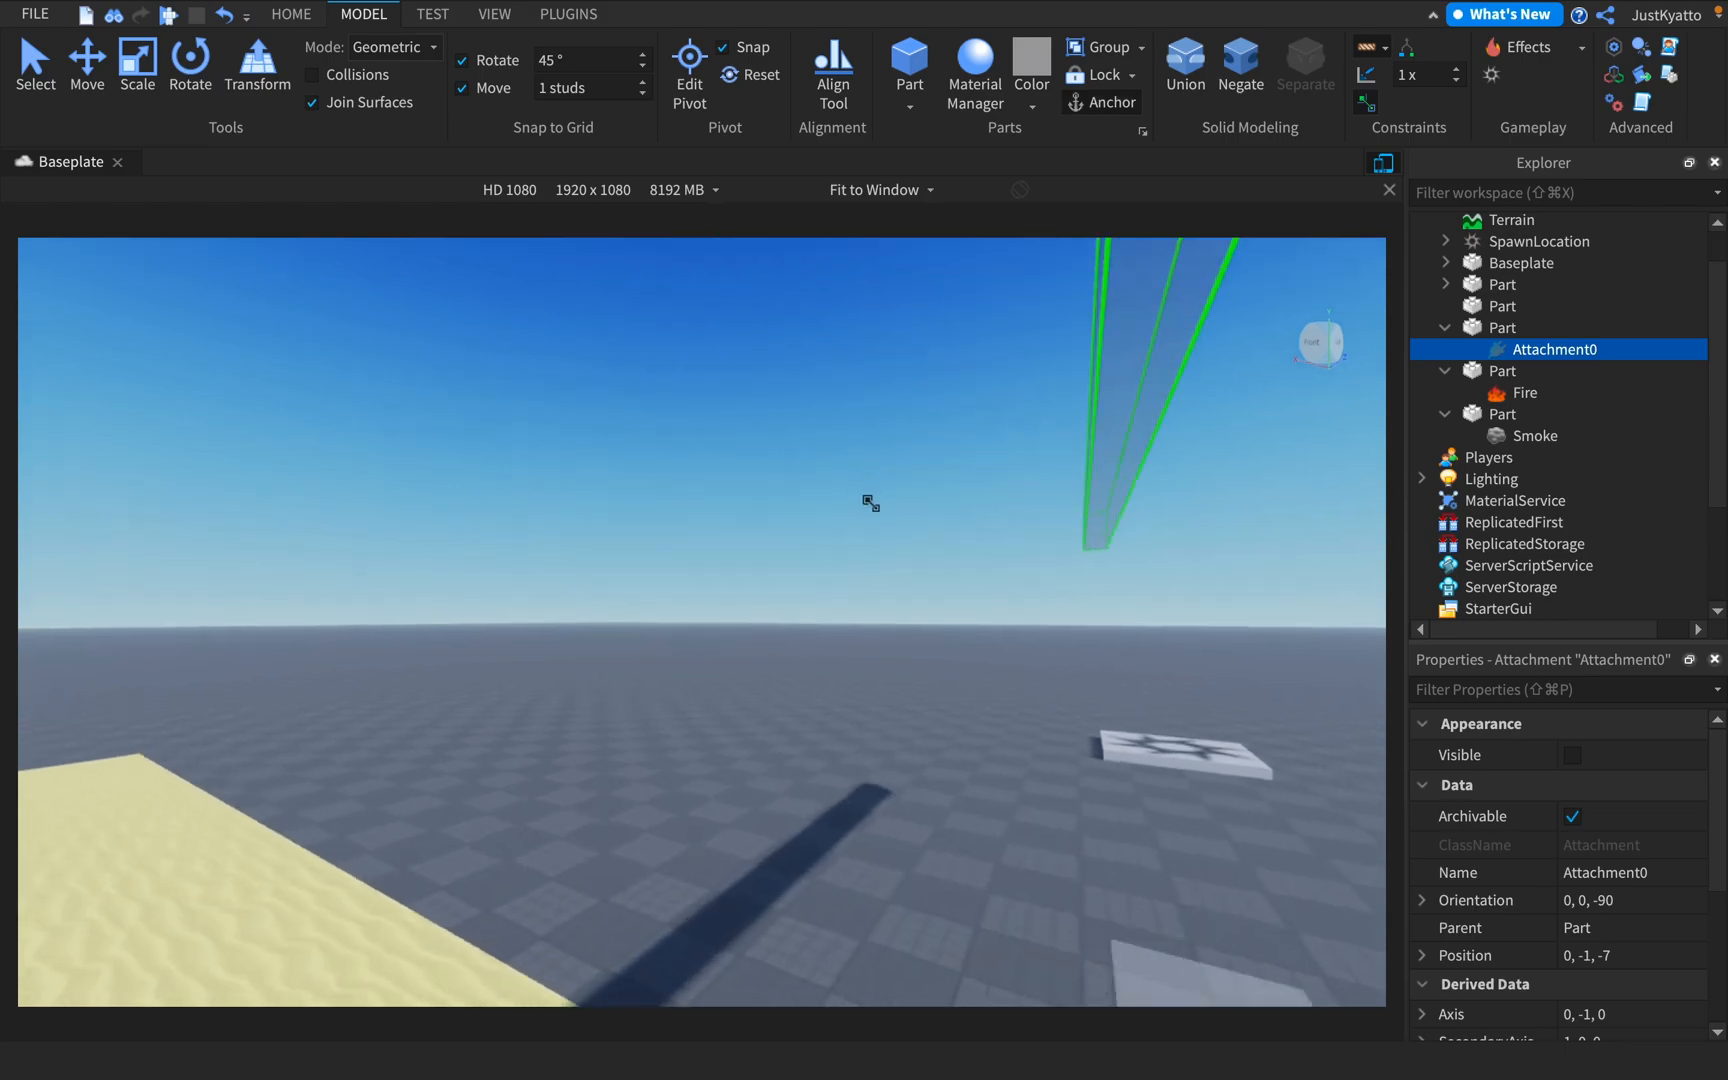
pyautogui.moveTo(868, 501); pyautogui.dragTo(867, 648, button='right')
pyautogui.click(887, 765)
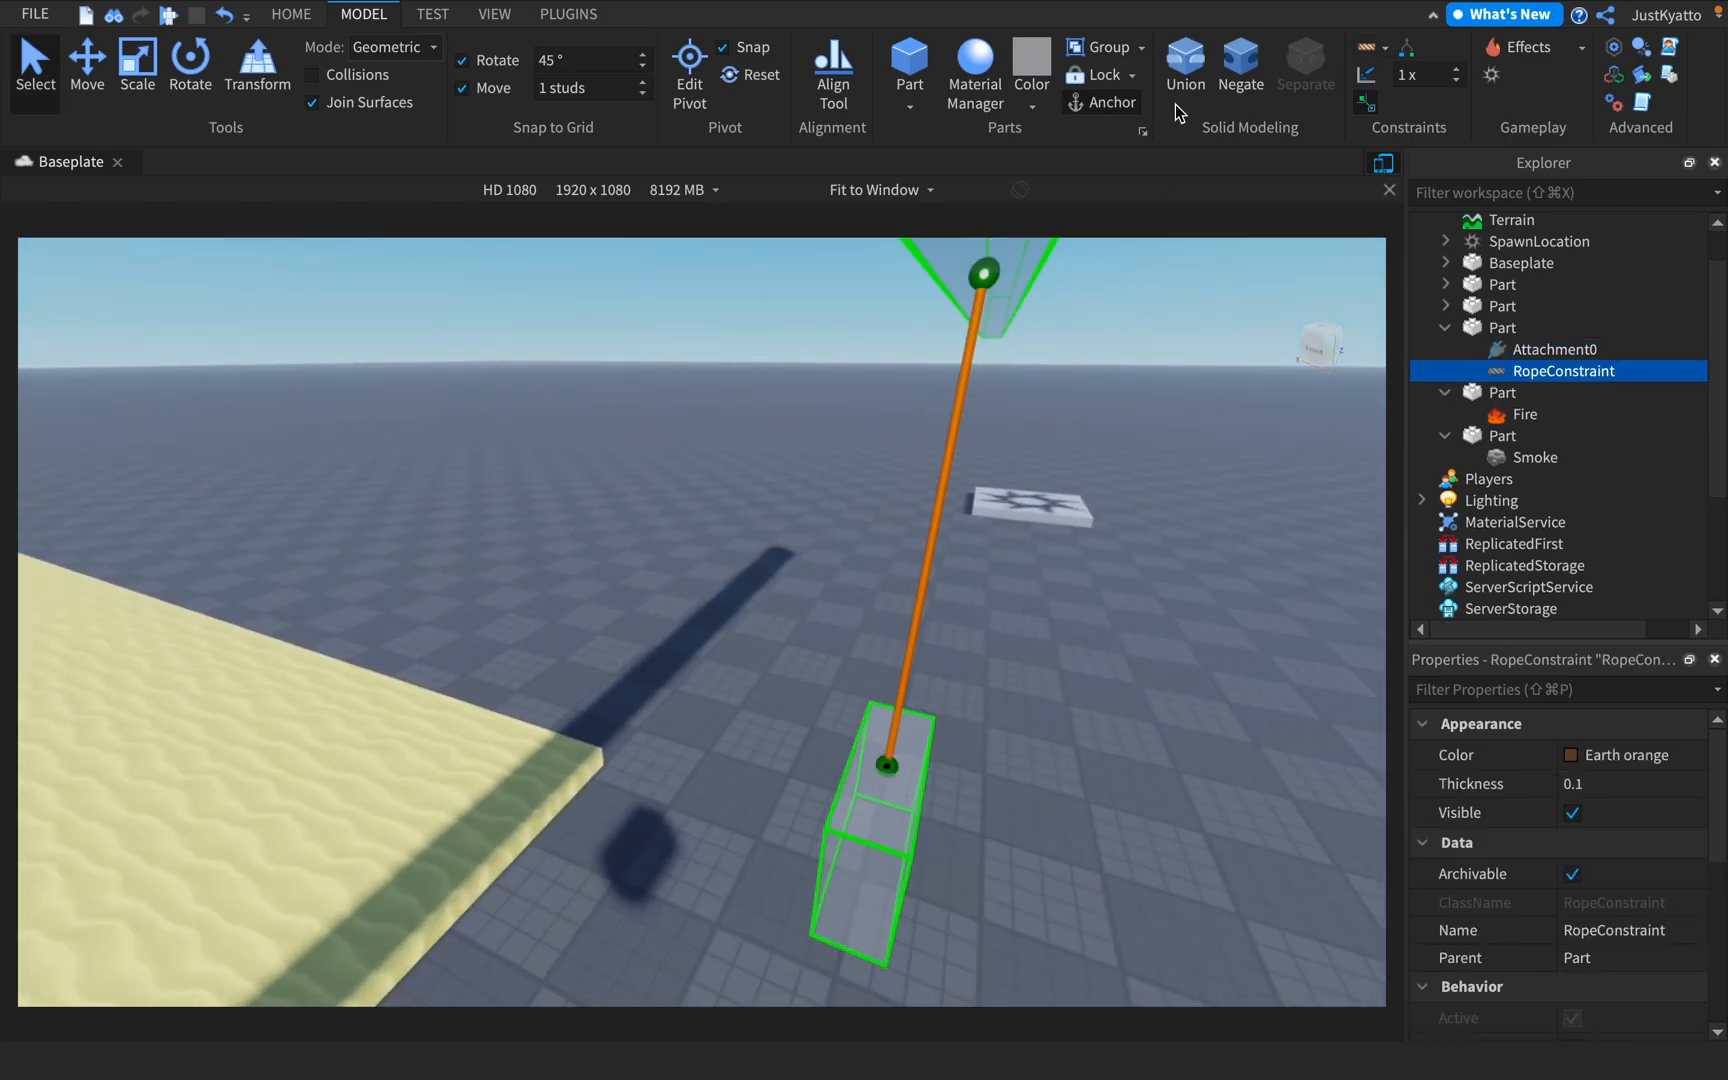
pyautogui.click(1385, 49)
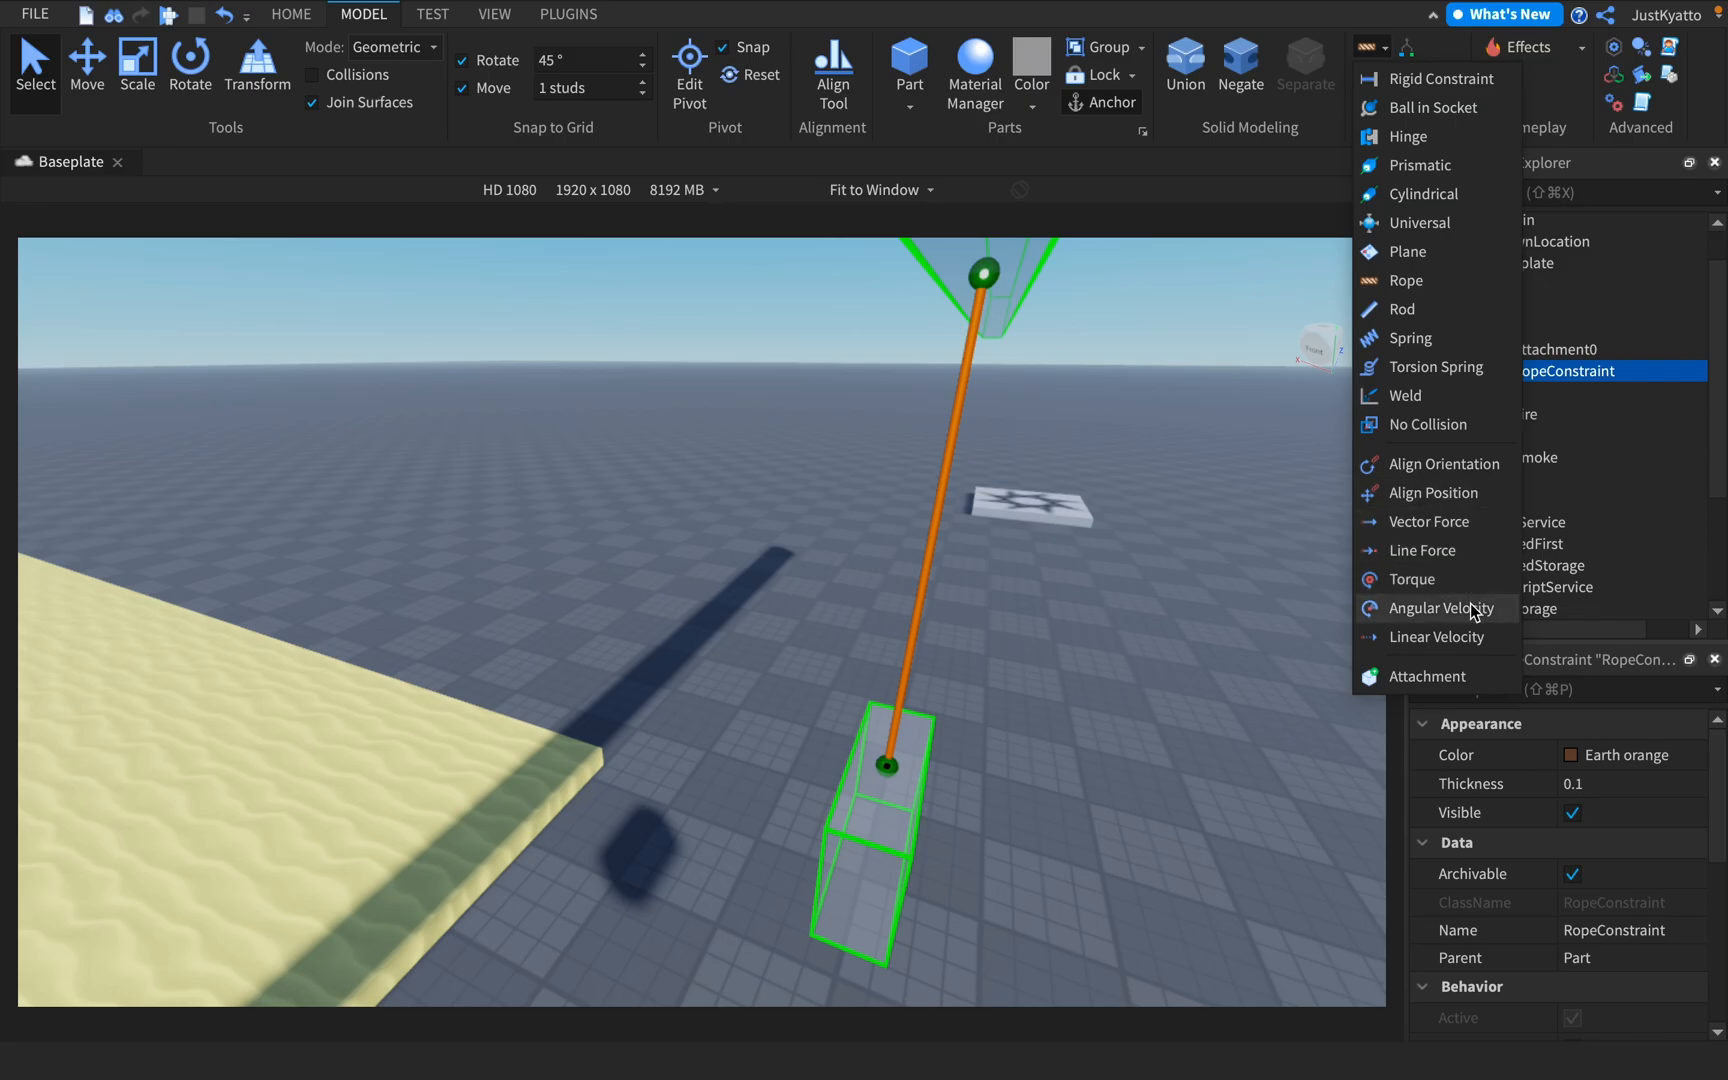
# Start a playtest and run the character toward the rope-hung block beside the sand floor
pyautogui.press('F5')
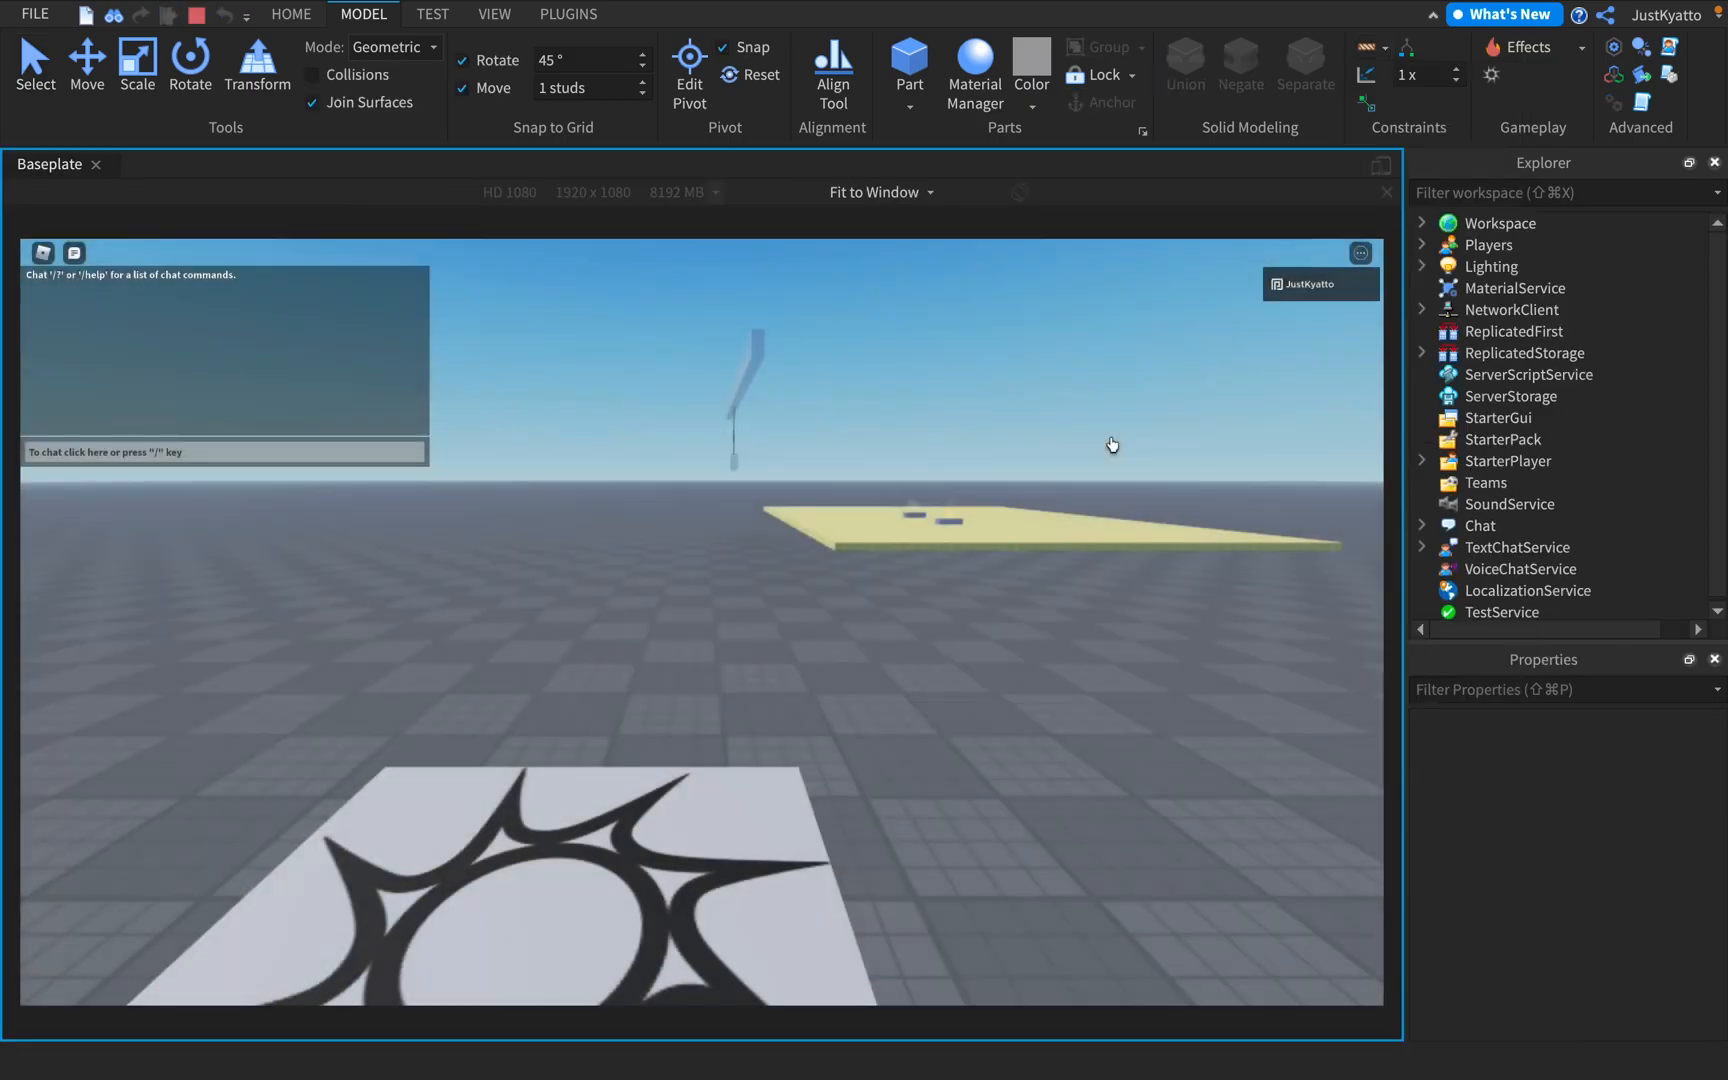
pyautogui.press('w')
pyautogui.press('a')
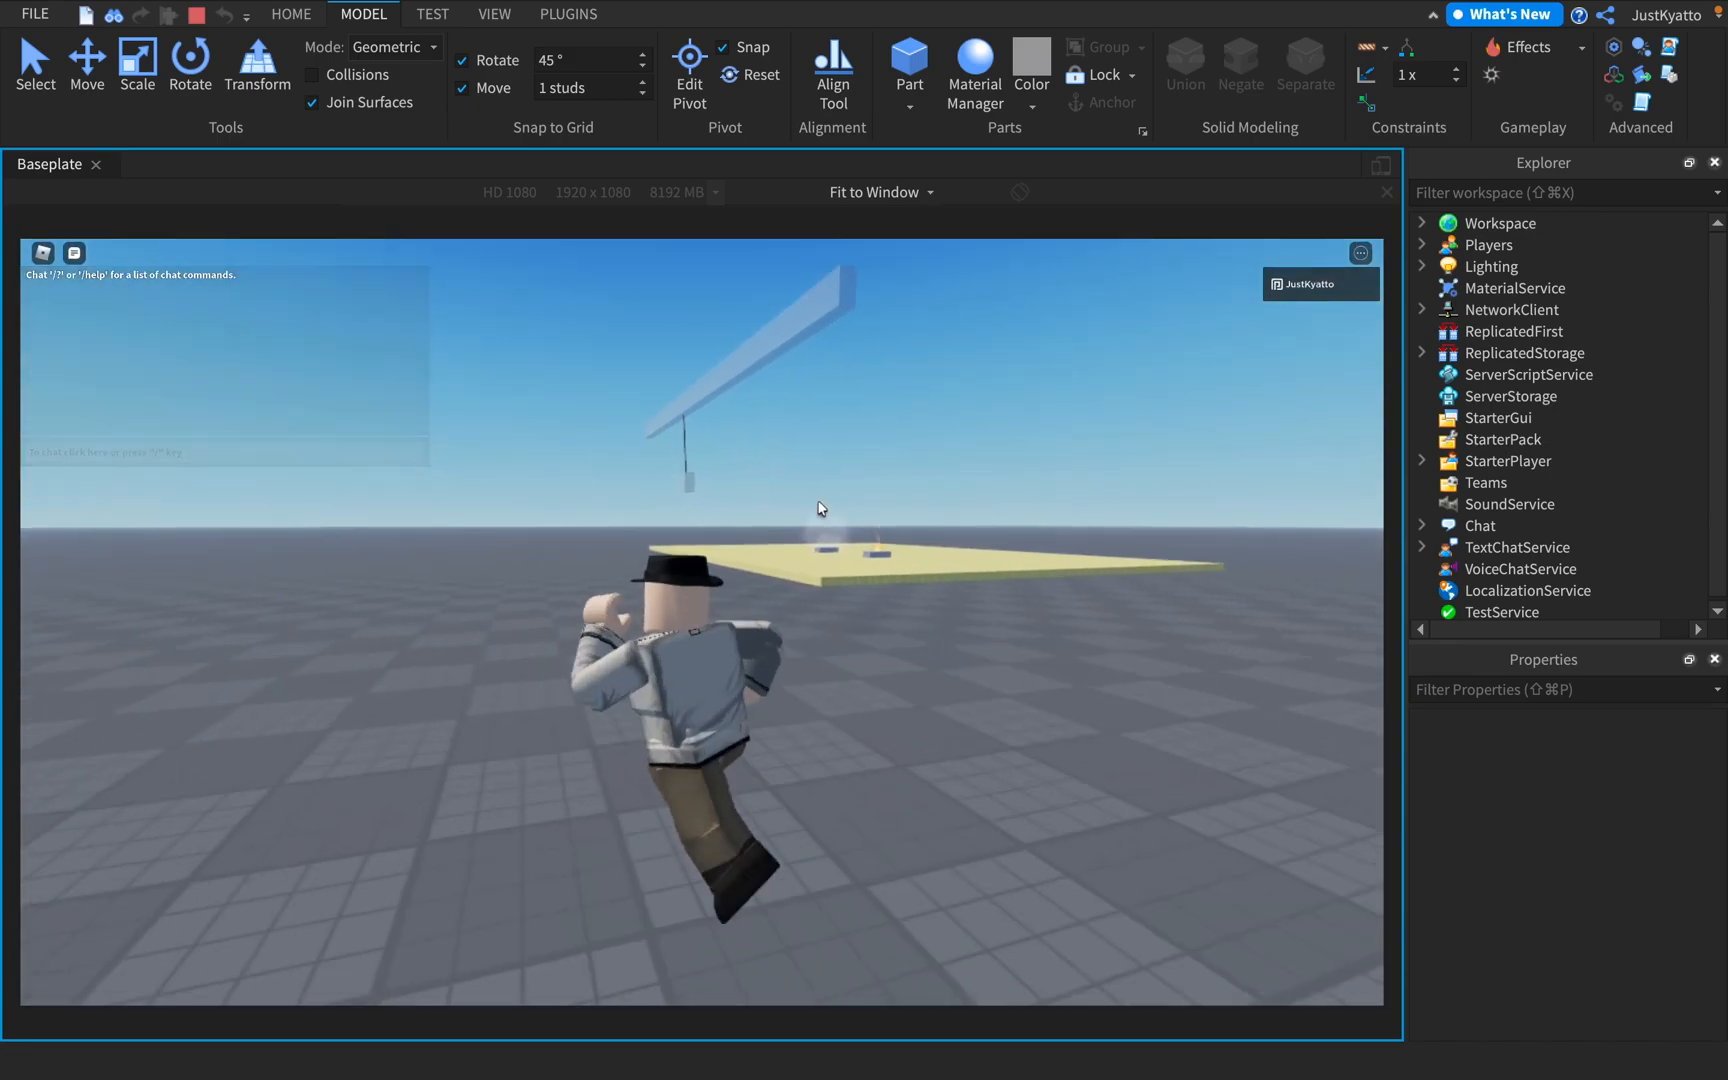
pyautogui.scroll(-10, 805, 515)
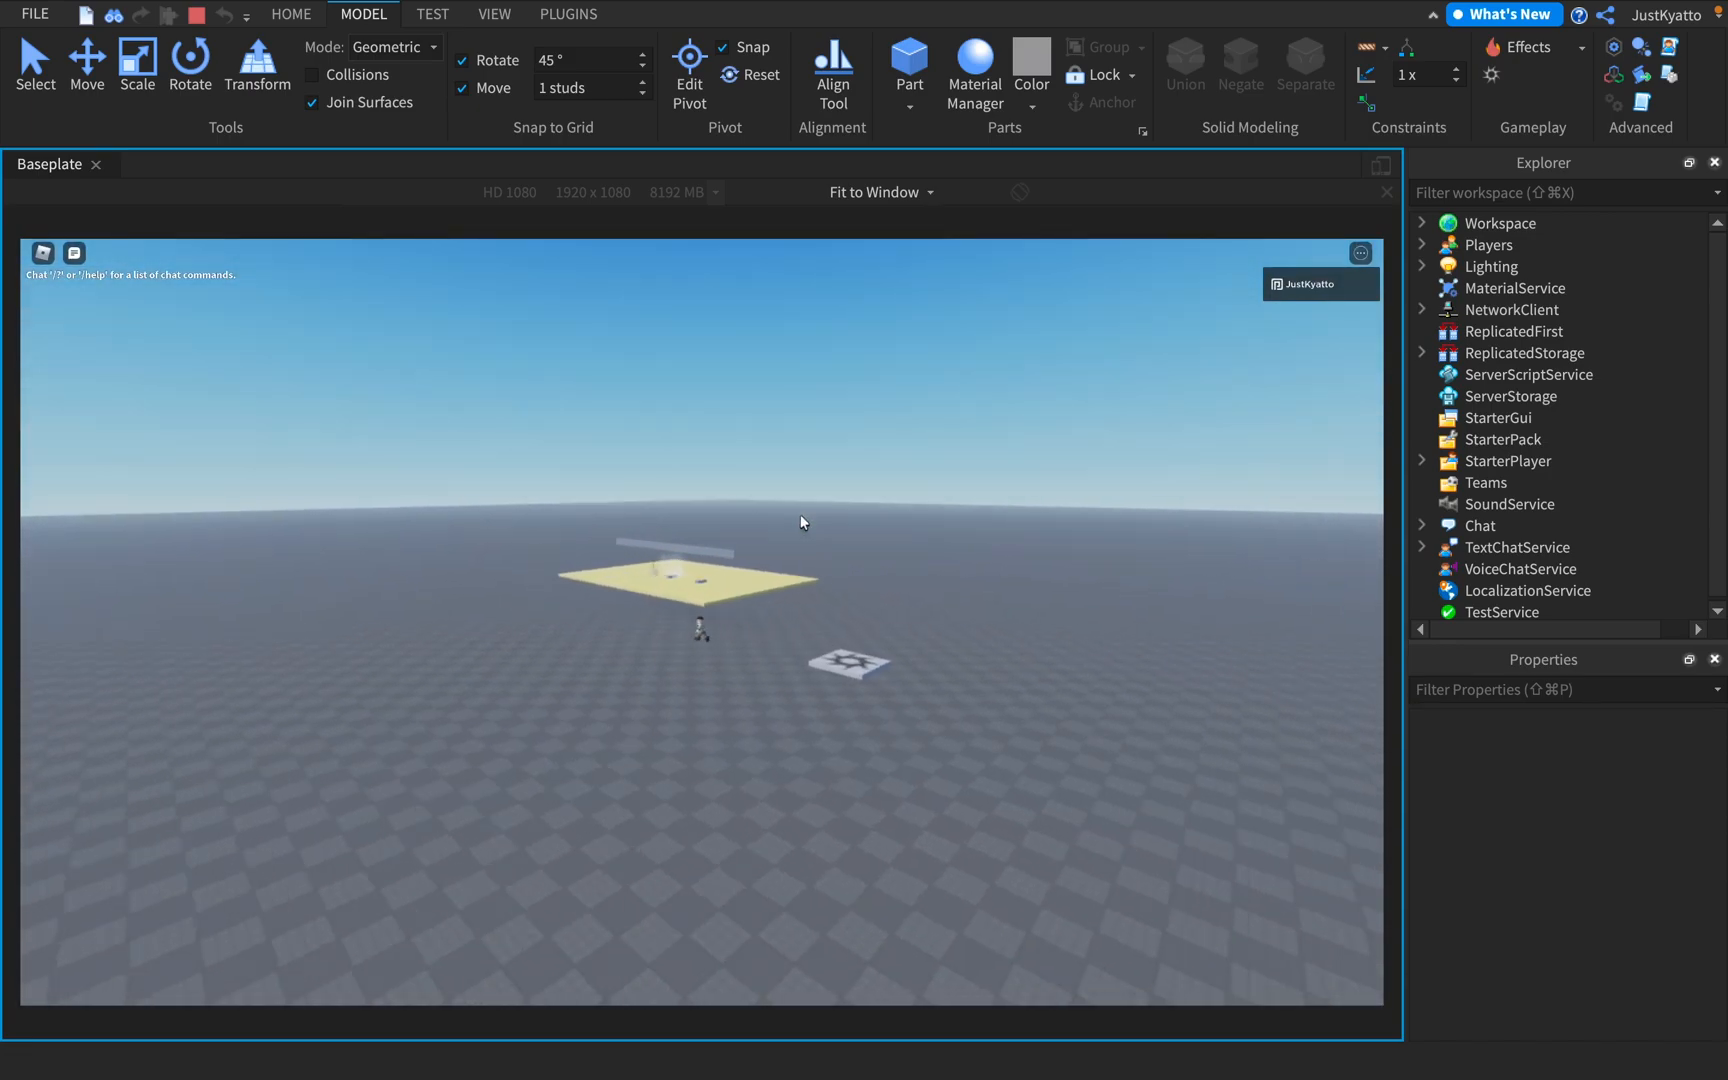
pyautogui.scroll(5, 801, 514)
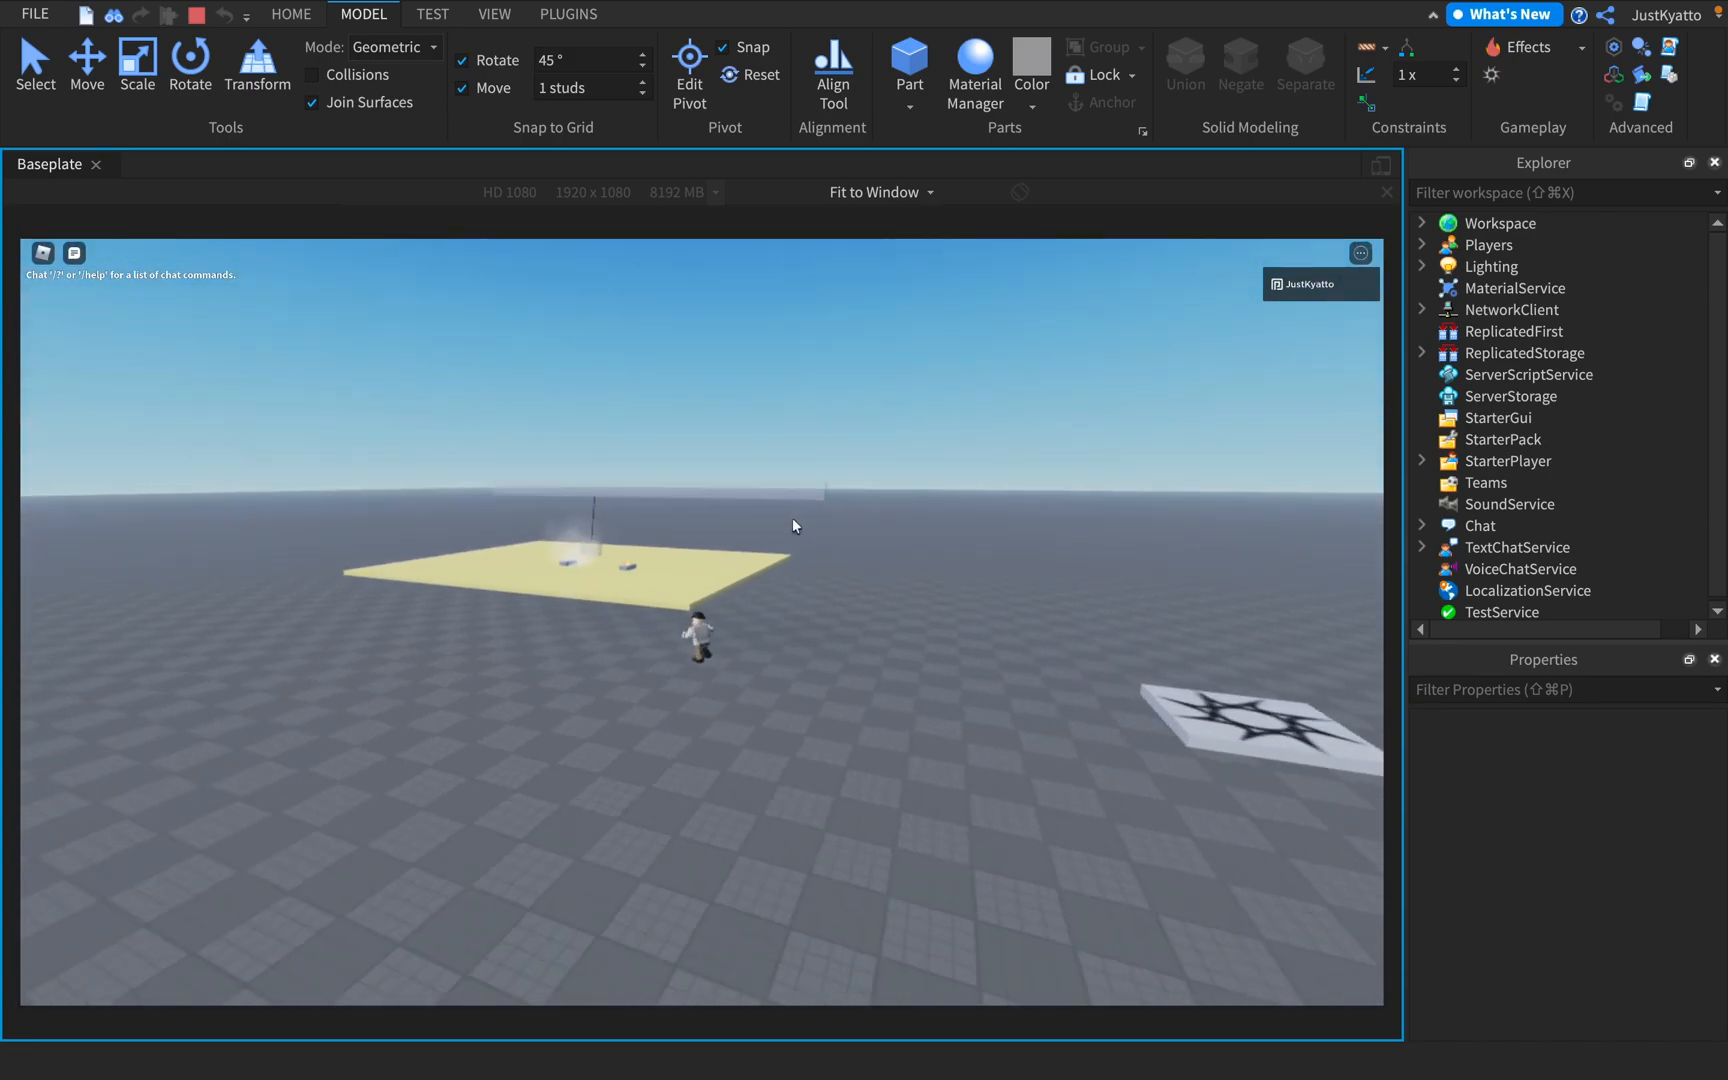
pyautogui.scroll(-5, 762, 519)
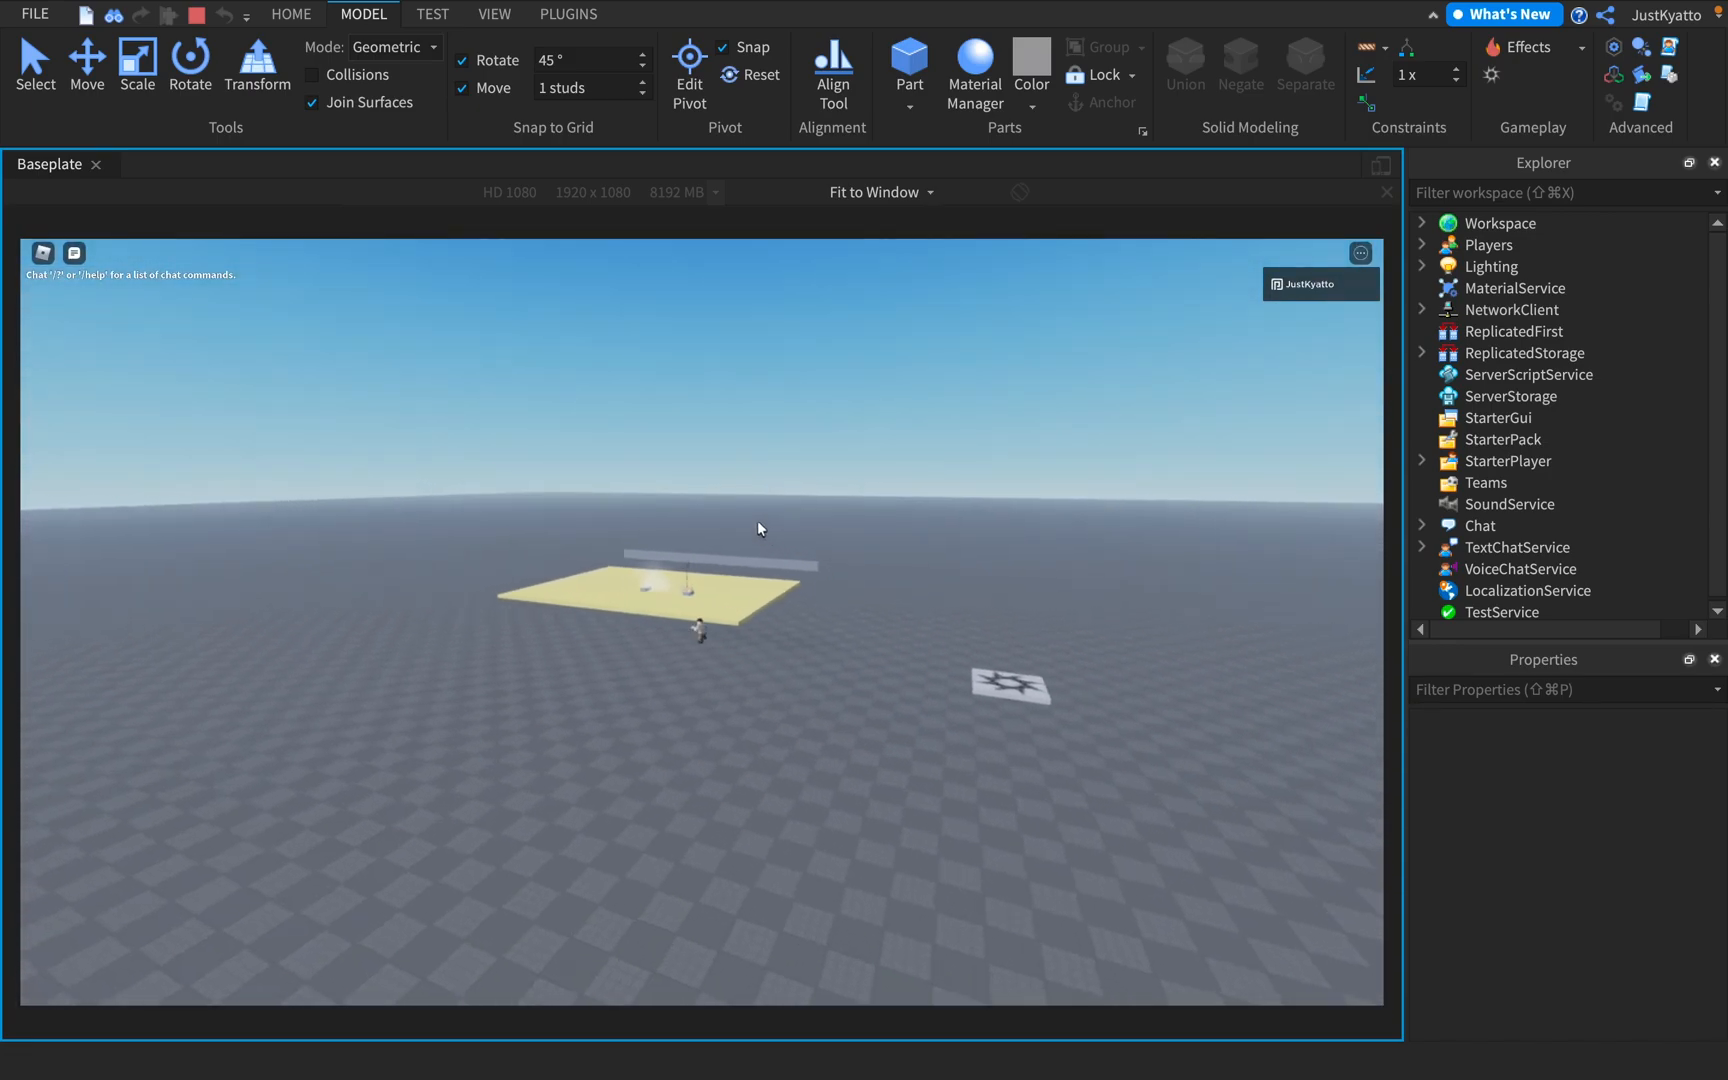
pyautogui.scroll(8, 752, 528)
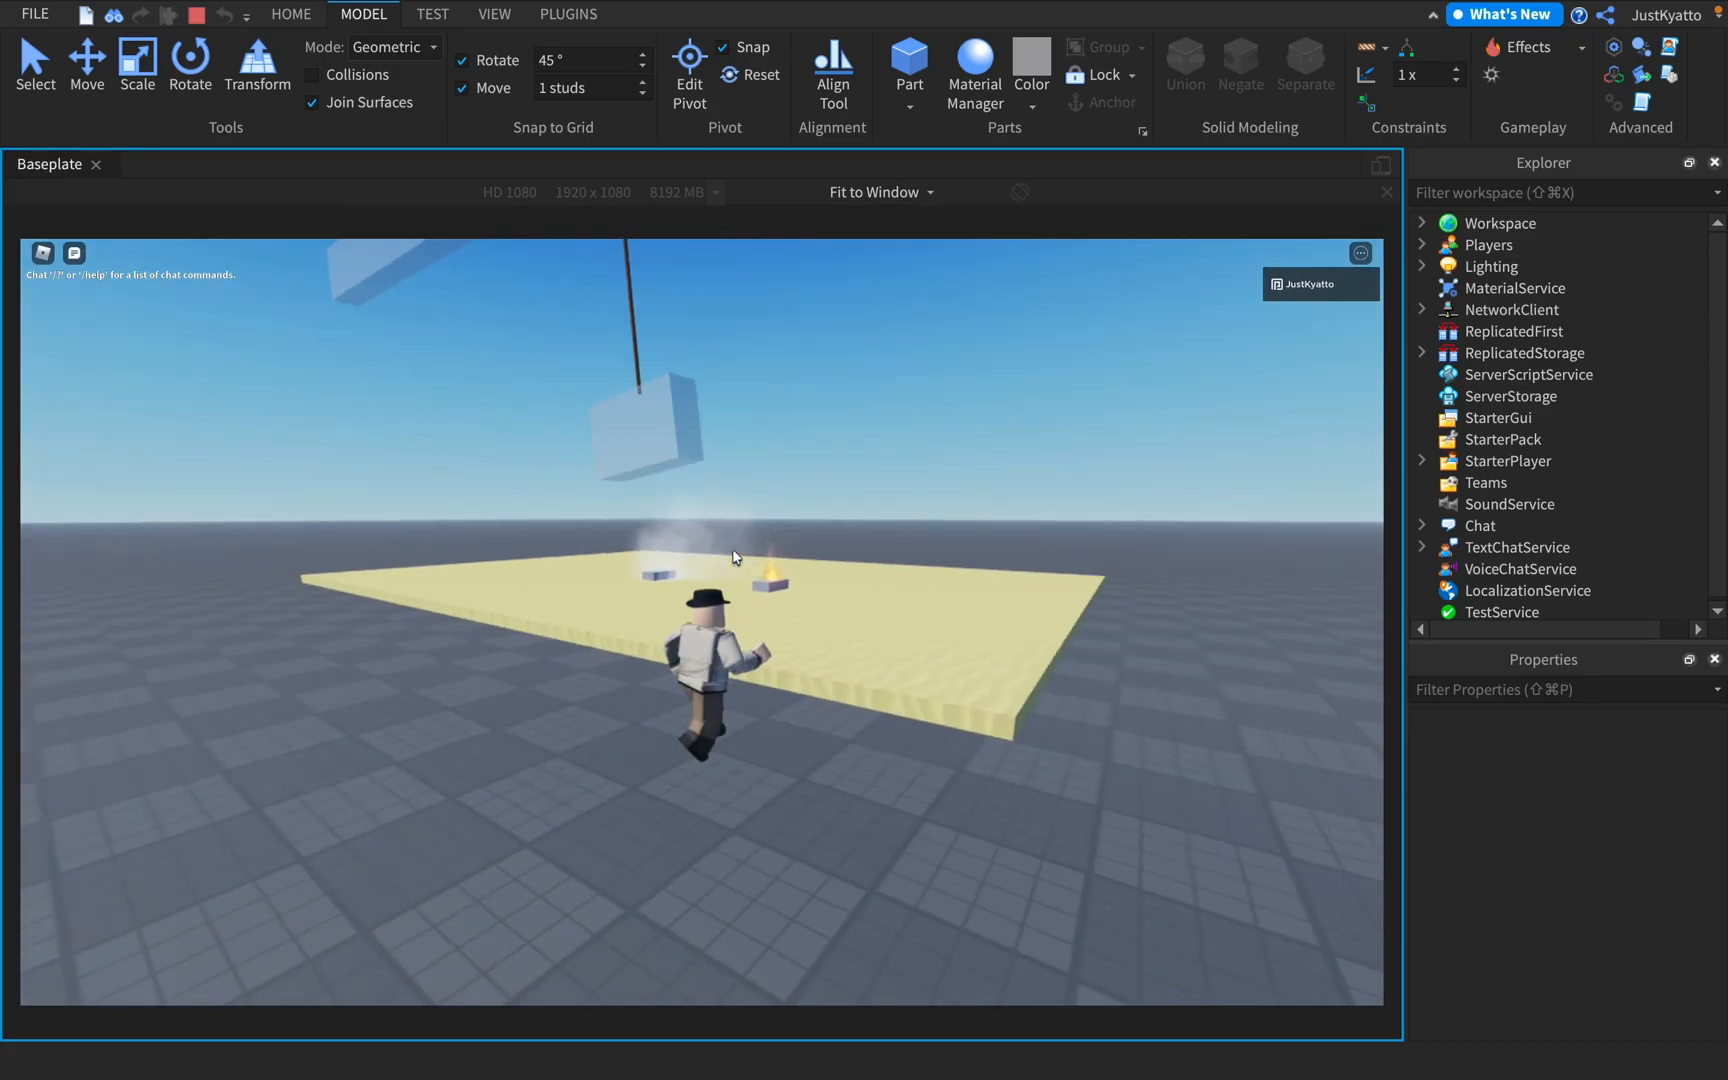
# Walk and jump the character around the hanging block to test the rope, and end the playtest
pyautogui.press('a')
pyautogui.moveTo(735, 558); pyautogui.dragTo(735, 558, button='right')
pyautogui.press('w')
pyautogui.press('s')
pyautogui.press('space')
pyautogui.press('s')
pyautogui.hotkey('shift', 'F5')
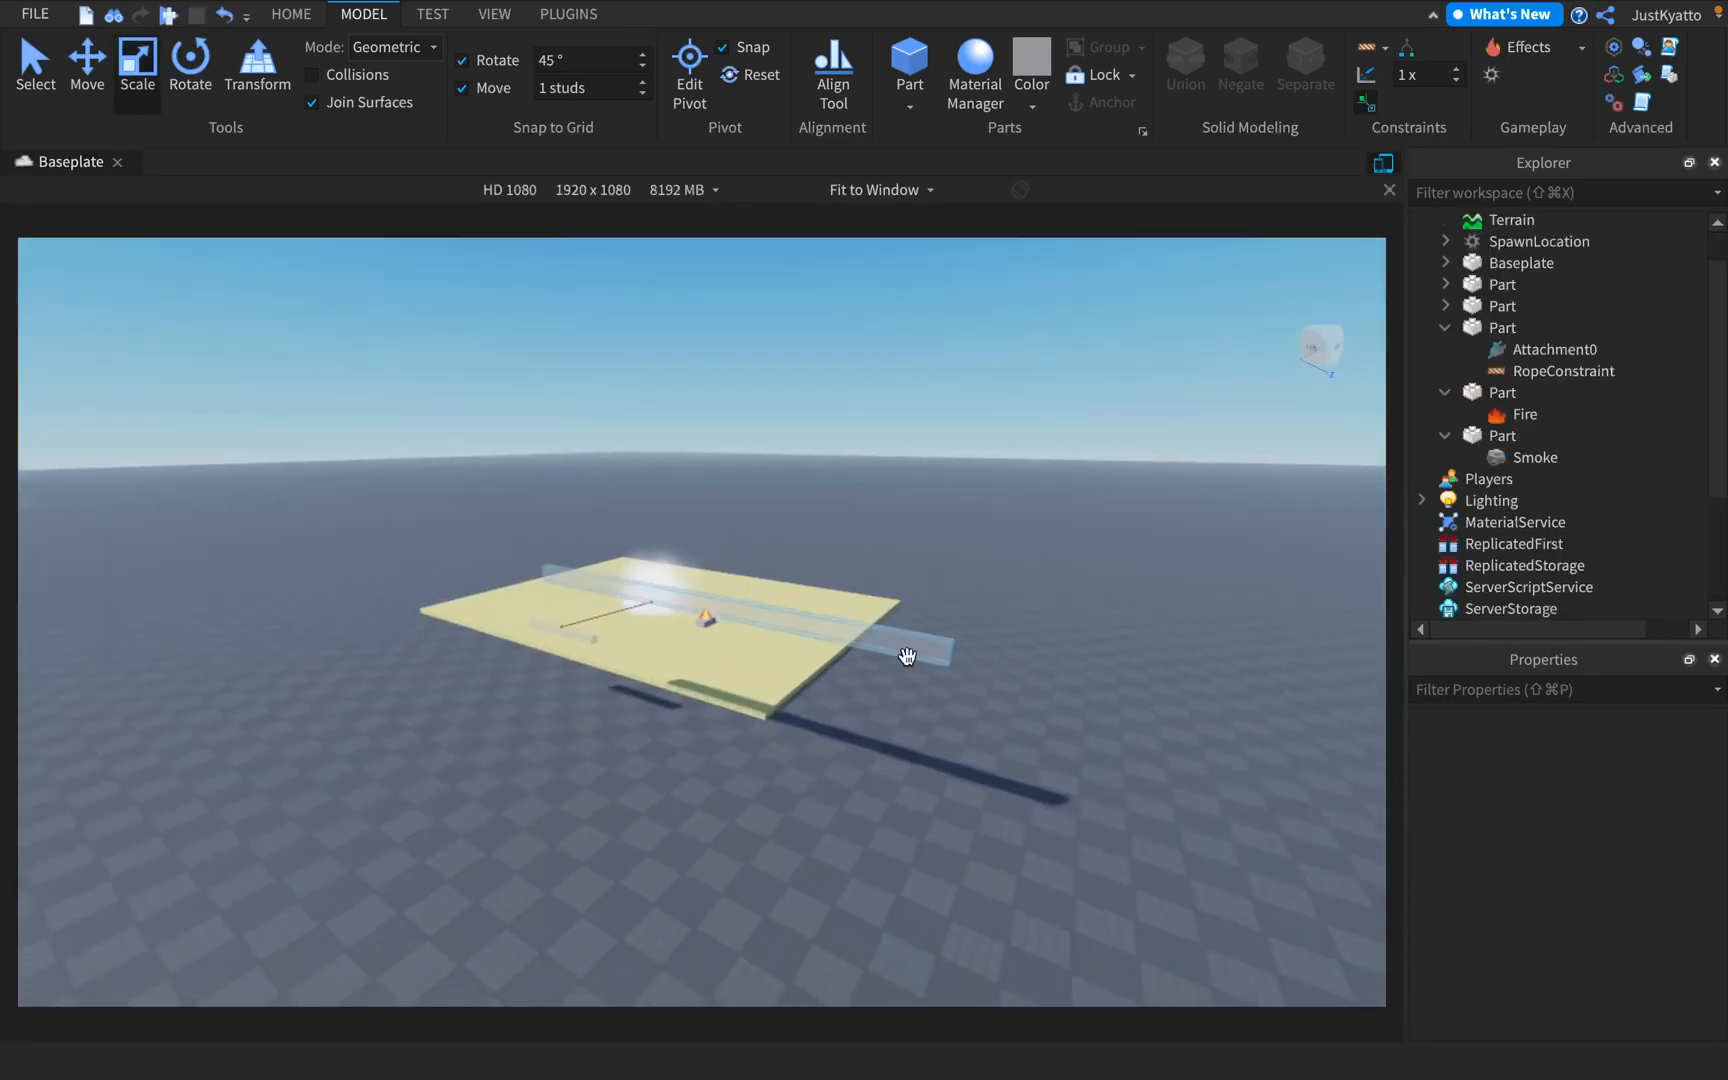
pyautogui.scroll(-5, 1030, 608)
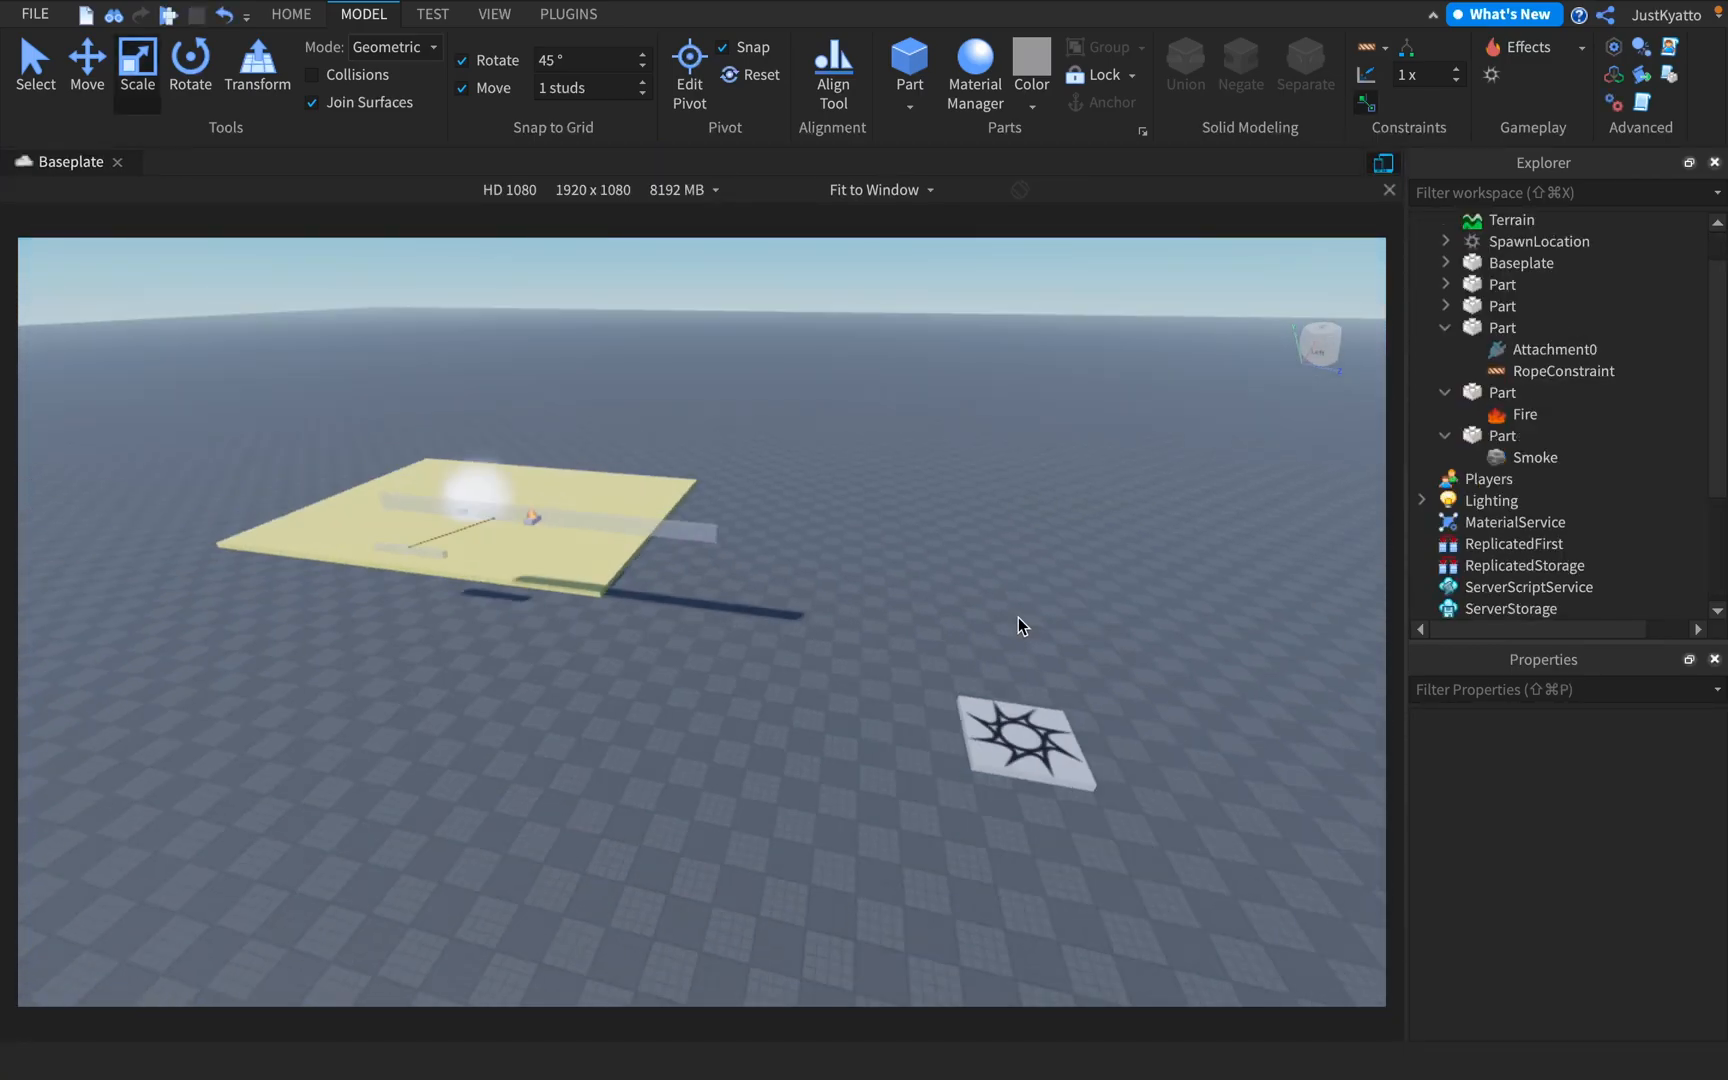
pyautogui.moveTo(900, 744); pyautogui.dragTo(1125, 783)
pyautogui.click(1148, 719)
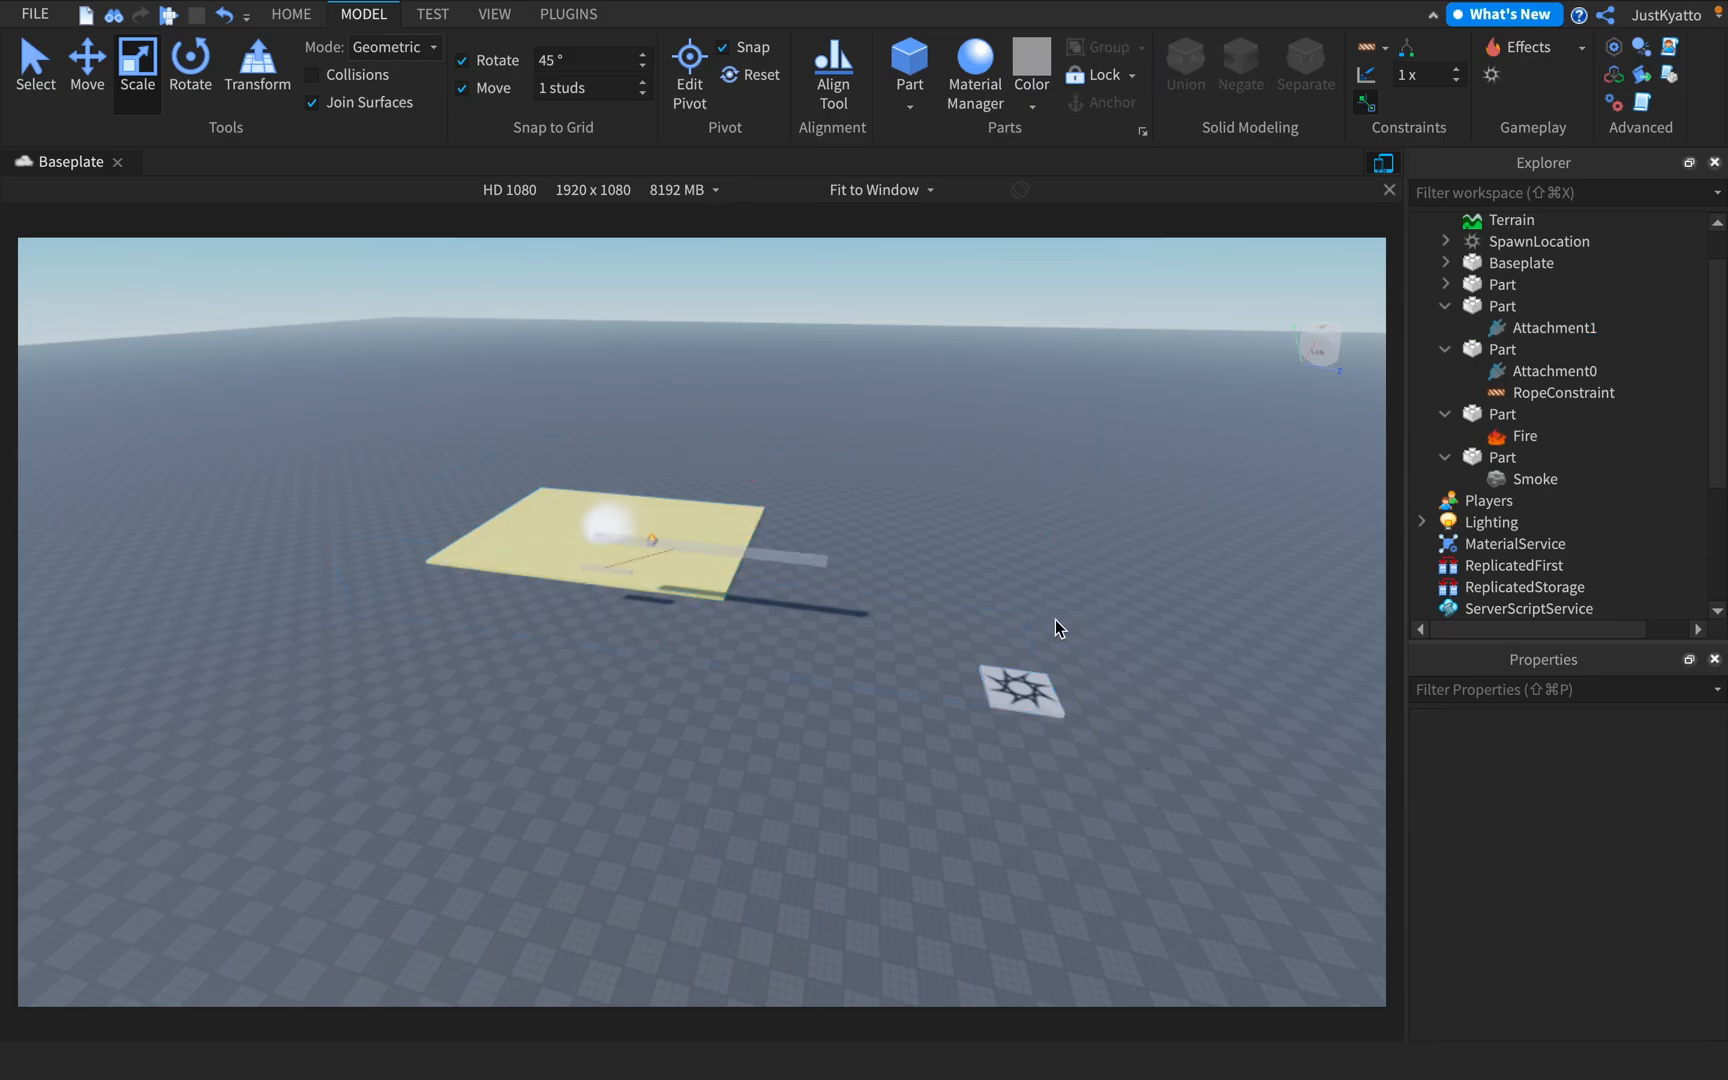
pyautogui.moveTo(590, 500); pyautogui.dragTo(594, 499, button='right')
pyautogui.moveTo(423, 460); pyautogui.dragTo(1146, 751)
pyautogui.click(1148, 748)
pyautogui.moveTo(918, 680); pyautogui.dragTo(962, 638, button='right')
pyautogui.press('w')
pyautogui.press('d')
pyautogui.press('a')
pyautogui.press('s')
pyautogui.press('a')
pyautogui.press('w')
pyautogui.press('a')
pyautogui.press('s')
pyautogui.press('w')
pyautogui.press('s')
pyautogui.press('w')
pyautogui.press('s')
pyautogui.press('w')
pyautogui.press('s')
pyautogui.press('w')
pyautogui.press('s')
pyautogui.press('w')
pyautogui.press('s')
pyautogui.press('w')
pyautogui.press('w')
pyautogui.press('s')
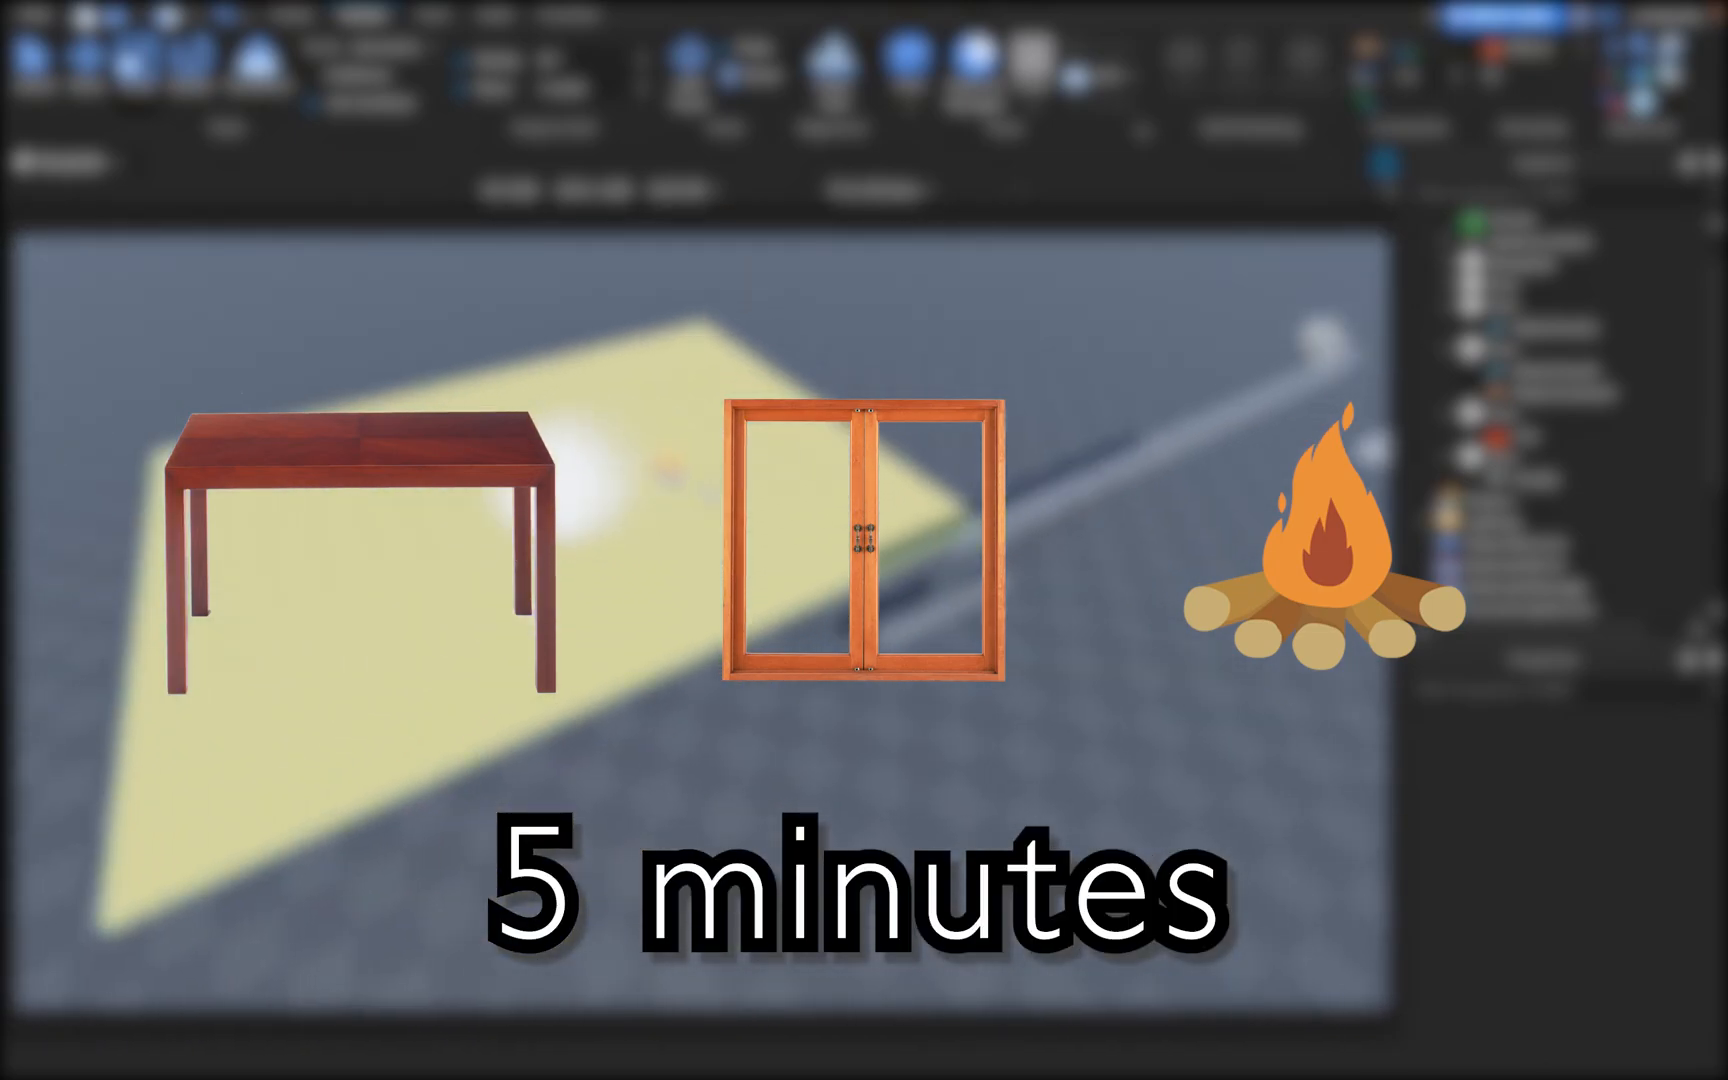
pyautogui.click(497, 395)
pyautogui.moveTo(850, 392); pyautogui.dragTo(772, 424)
pyautogui.moveTo(74, 638); pyautogui.dragTo(460, 528)
pyautogui.click(885, 433)
pyautogui.press('s')
pyautogui.moveTo(885, 433); pyautogui.dragTo(896, 405, button='right')
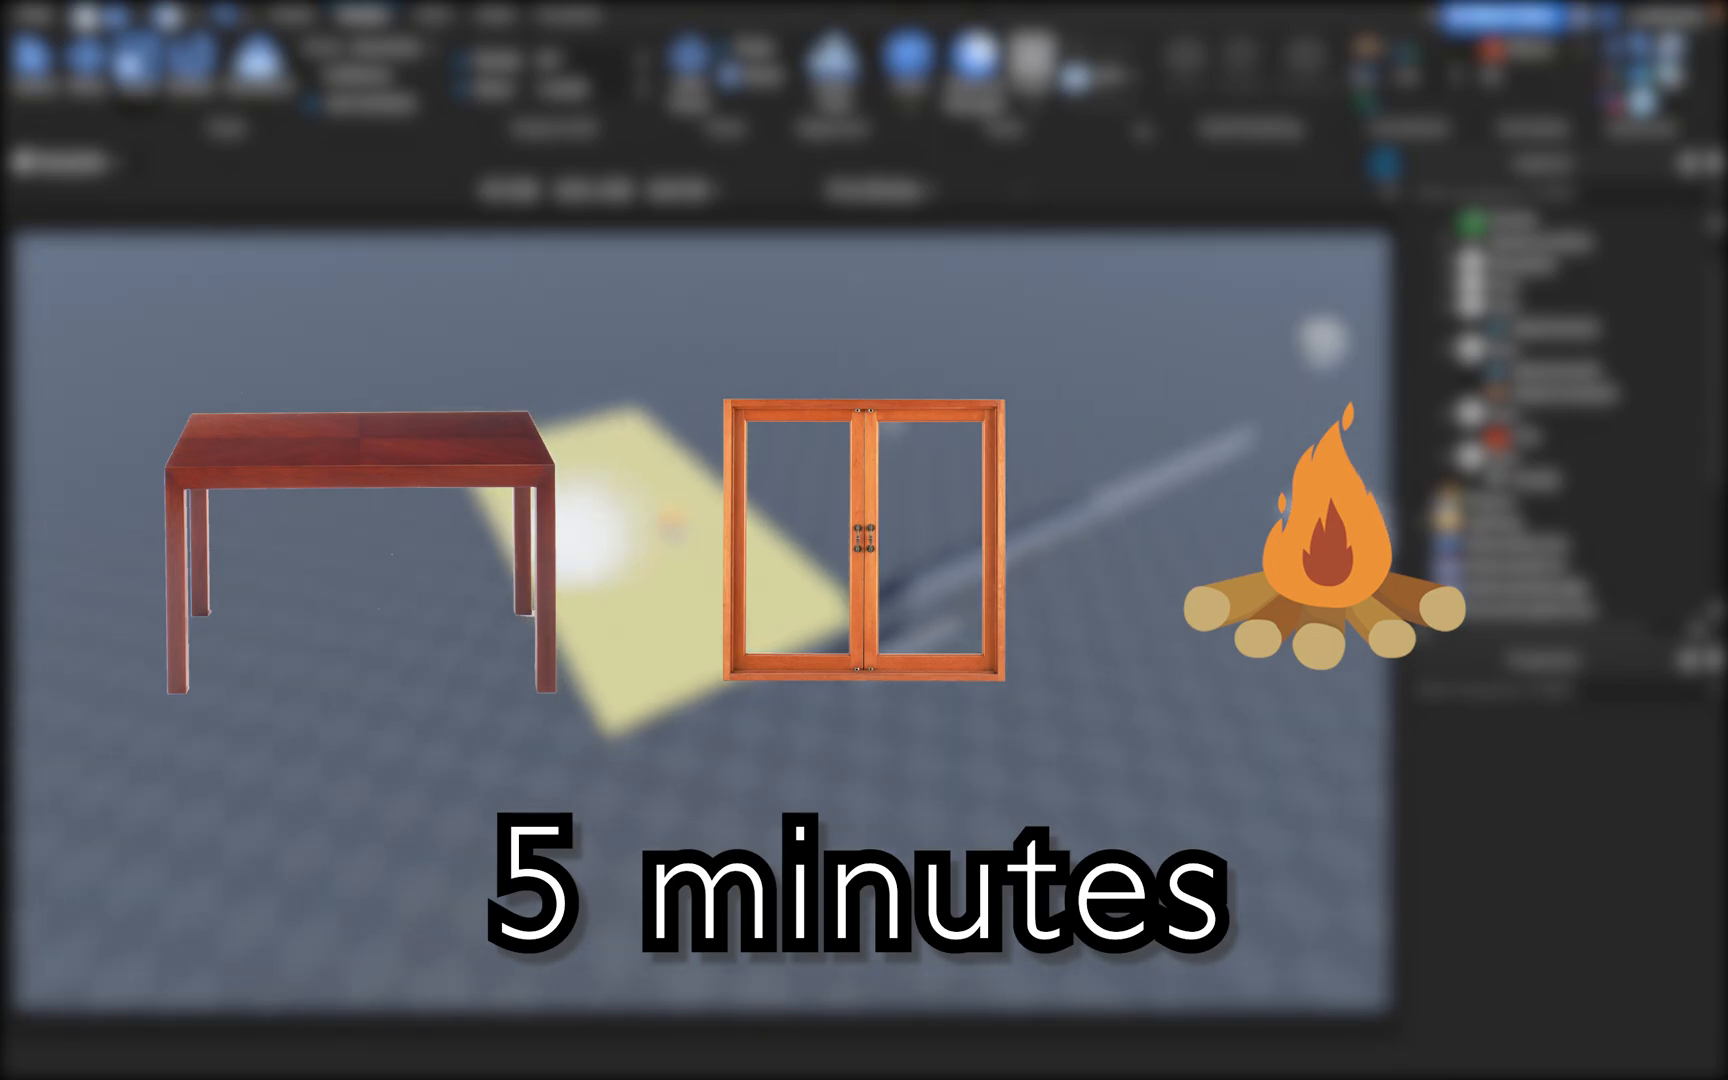
pyautogui.moveTo(980, 452); pyautogui.dragTo(1113, 557, button='right')
pyautogui.press('d')
pyautogui.press('s')
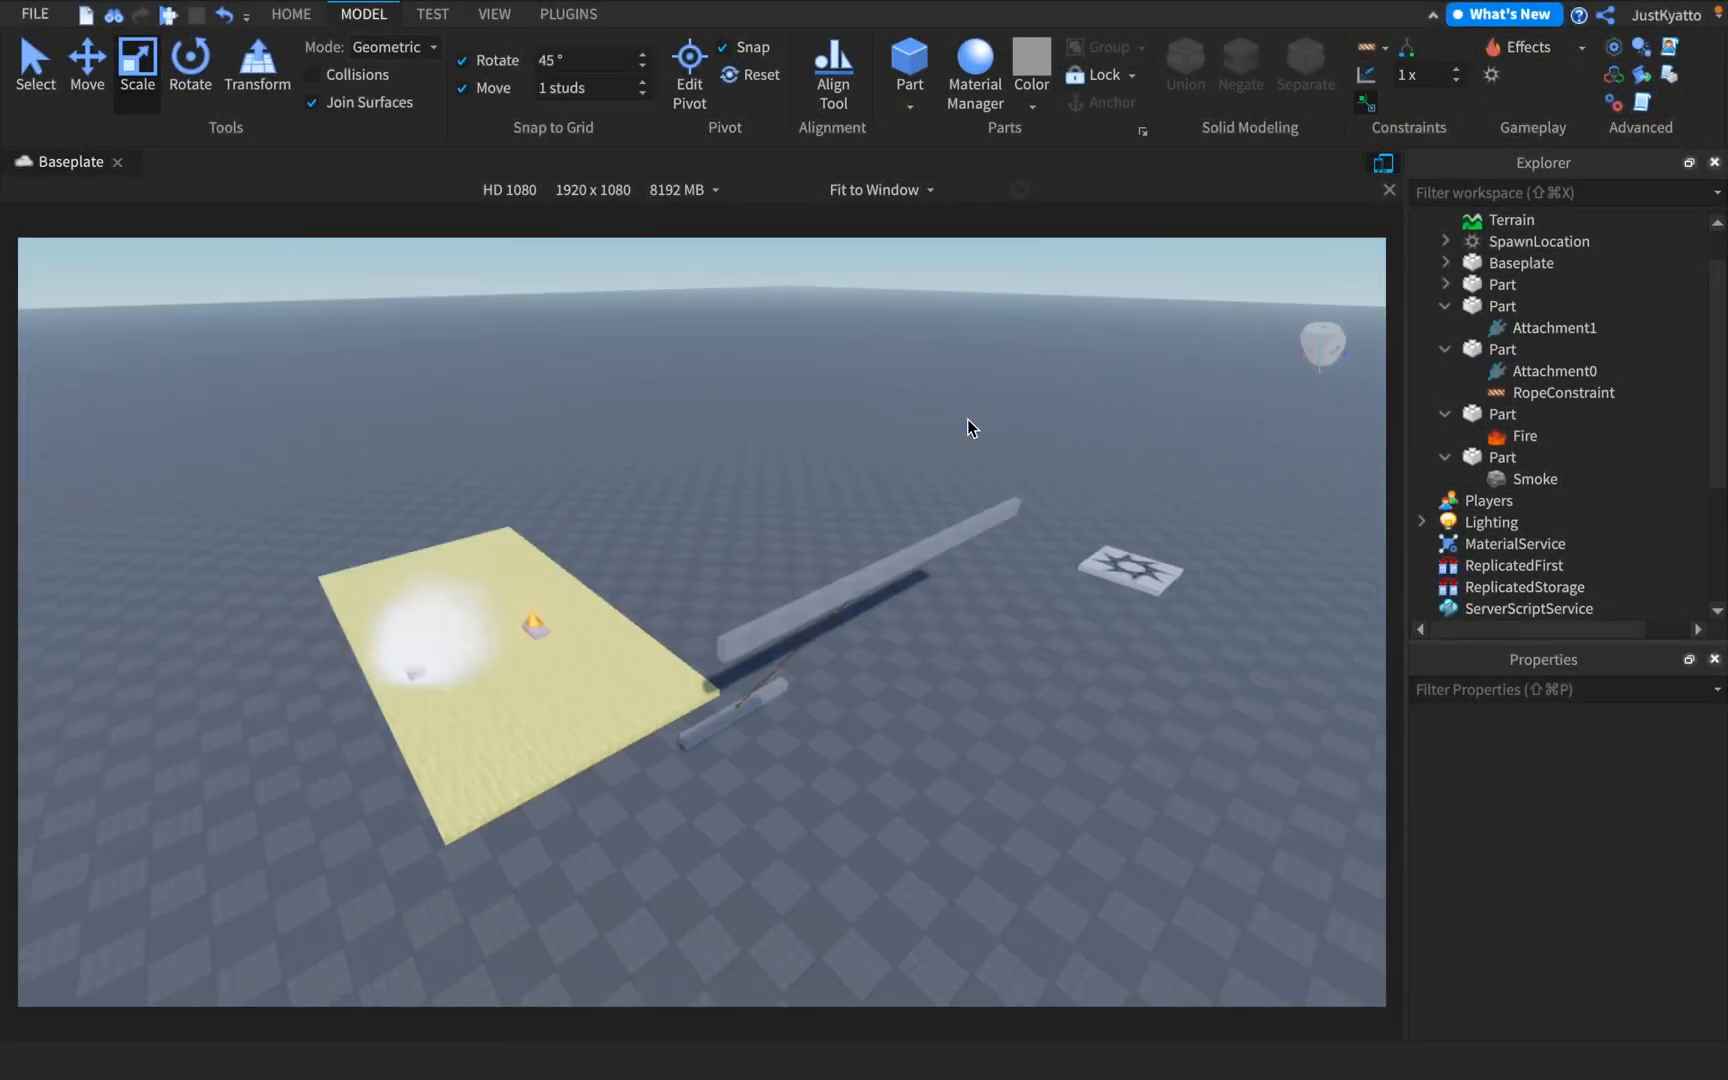
pyautogui.press('d')
pyautogui.moveTo(967, 418); pyautogui.dragTo(998, 418, button='right')
pyautogui.press('s')
pyautogui.press('d')
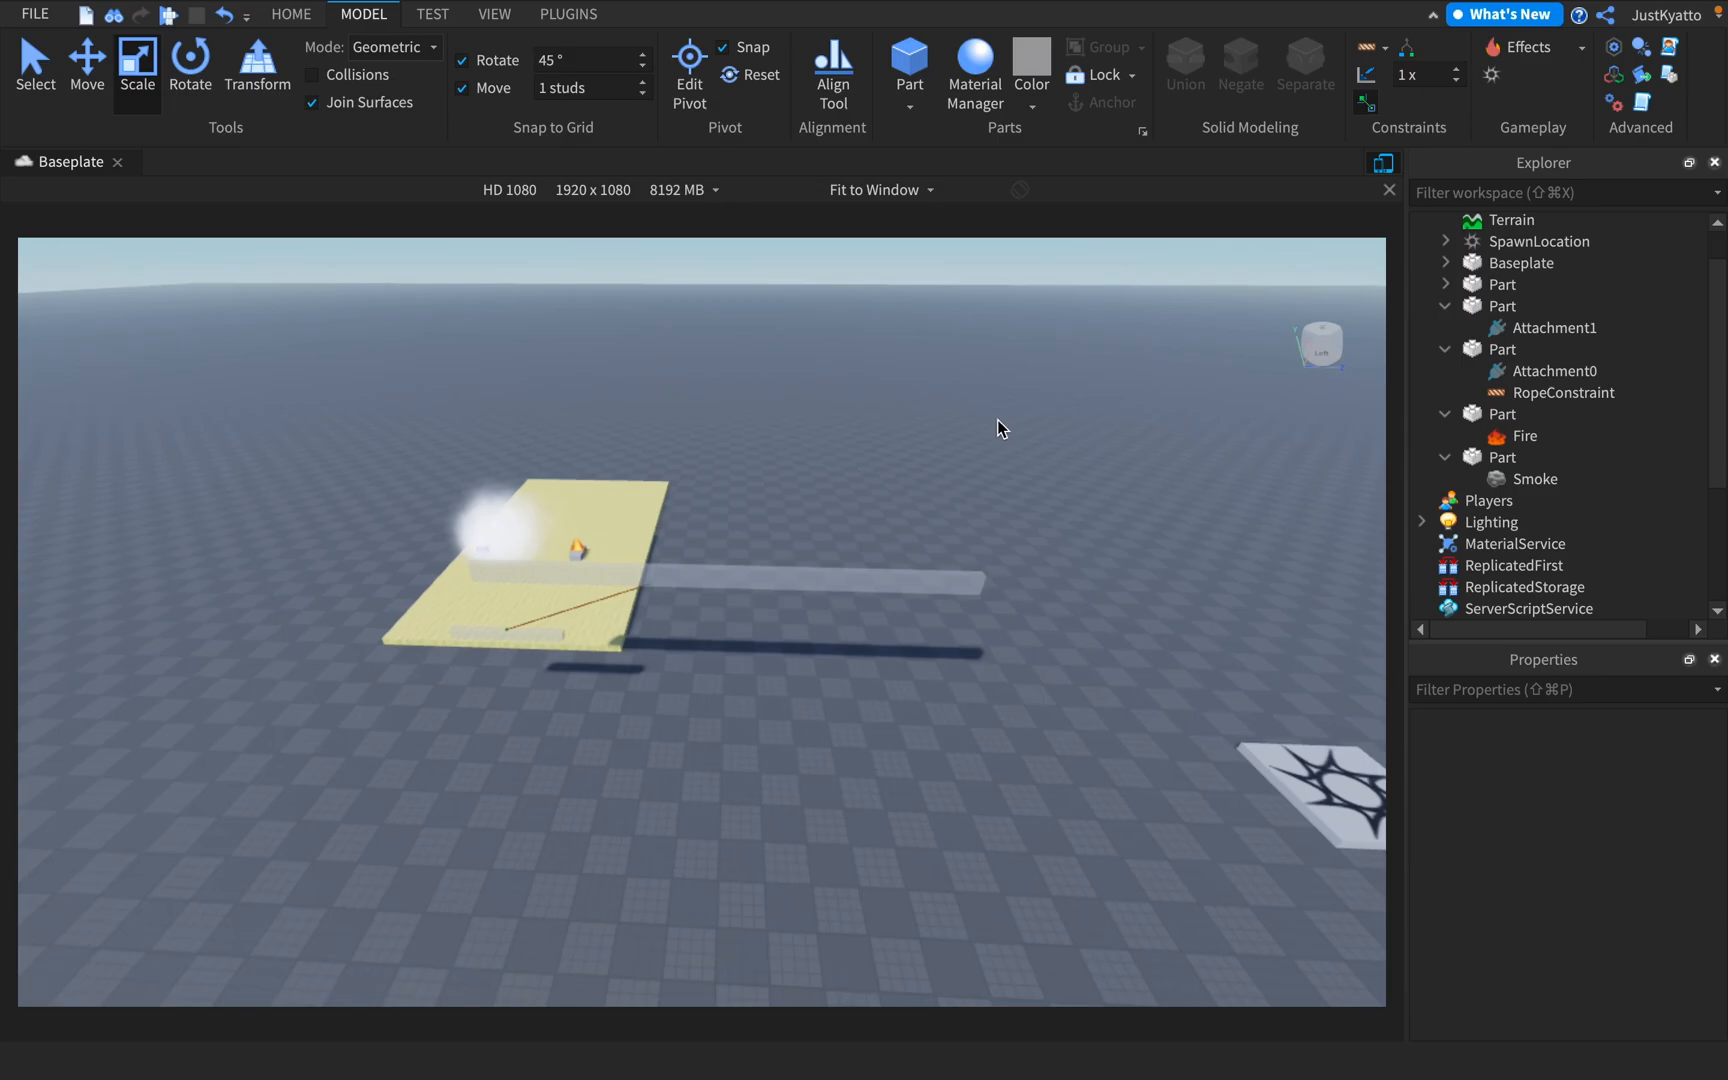
pyautogui.moveTo(1112, 458); pyautogui.dragTo(1111, 458, button='right')
pyautogui.press('d')
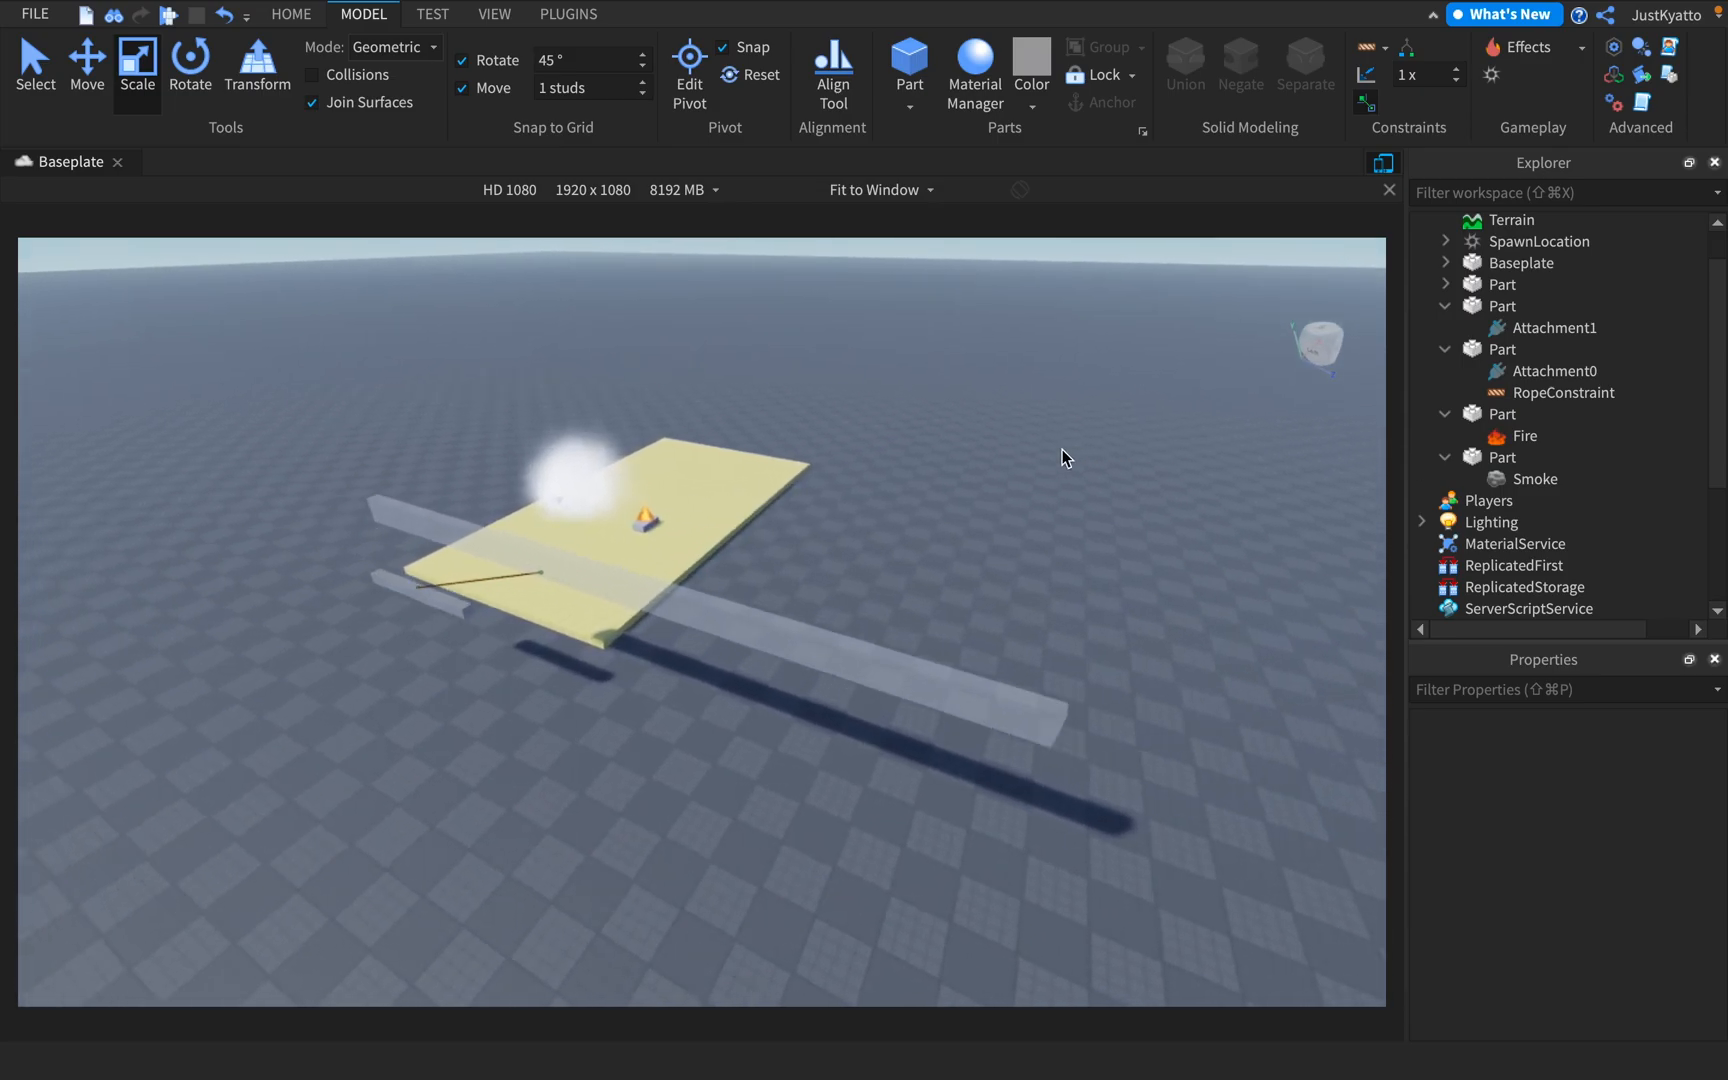
pyautogui.moveTo(856, 266); pyautogui.dragTo(855, 266, button='right')
pyautogui.press('a')
# Start a Run simulation of the place without a player character
pyautogui.click(484, 16)
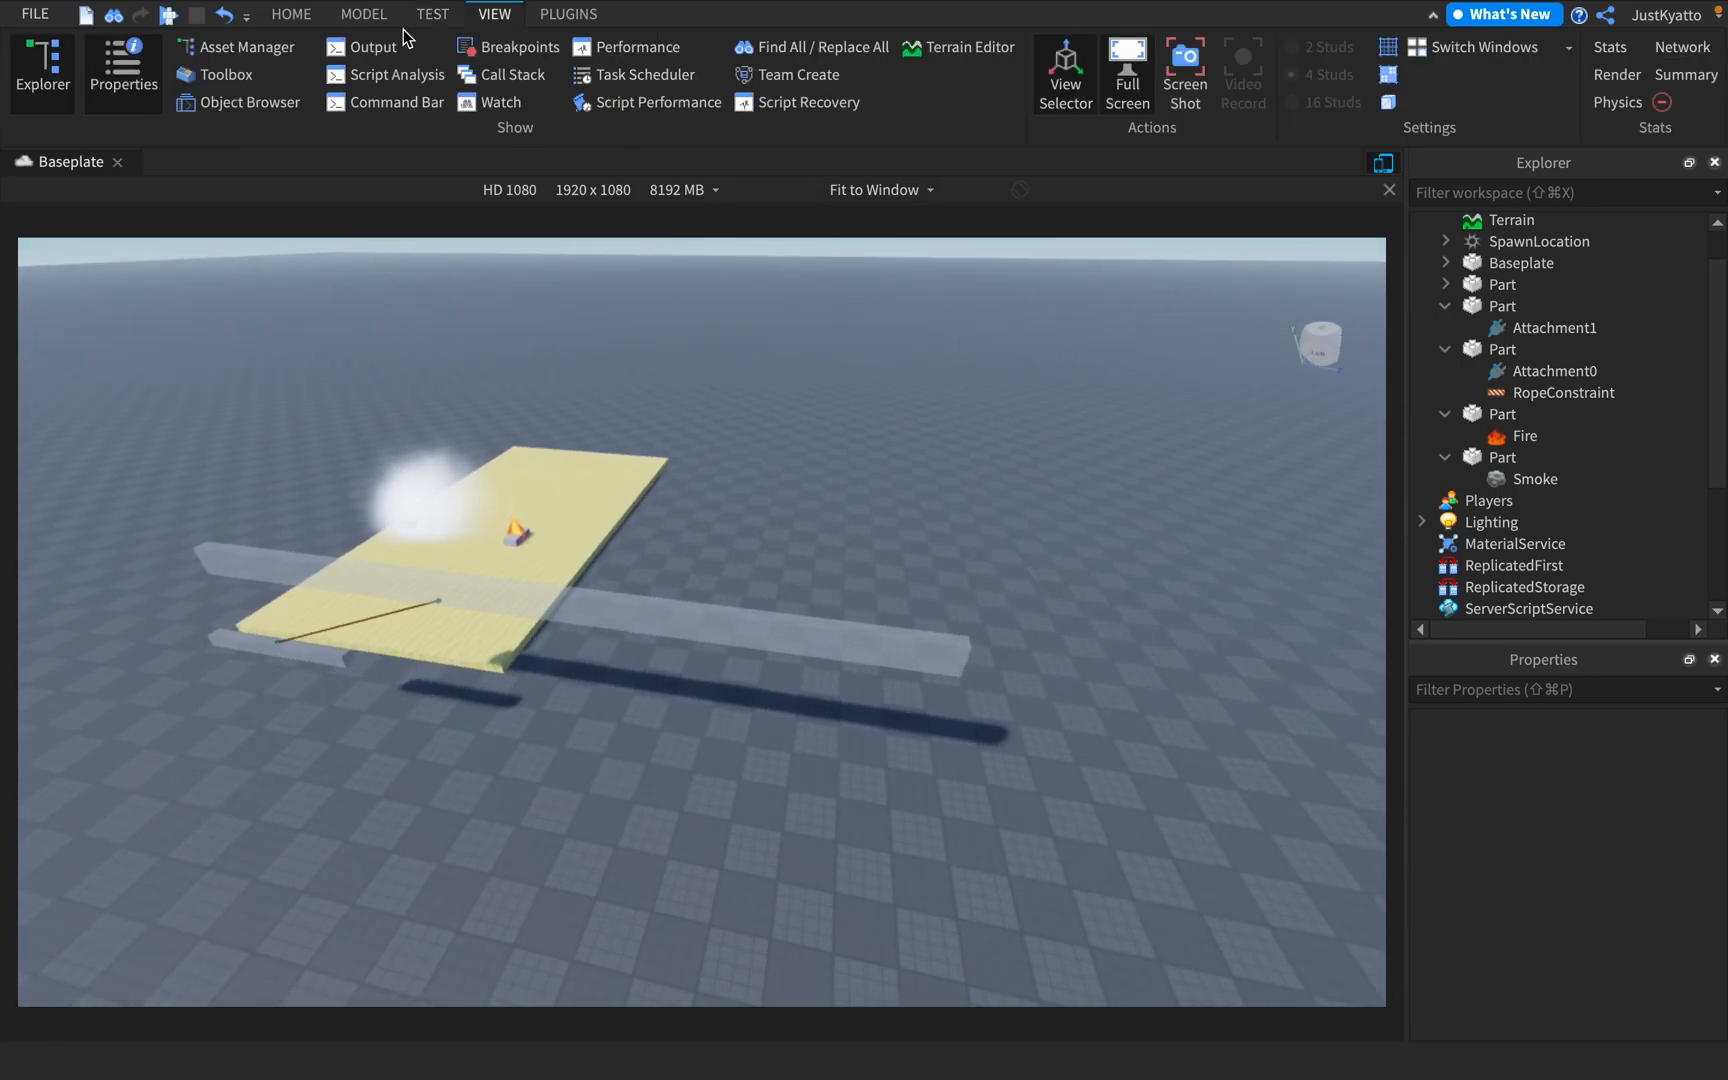
pyautogui.click(442, 18)
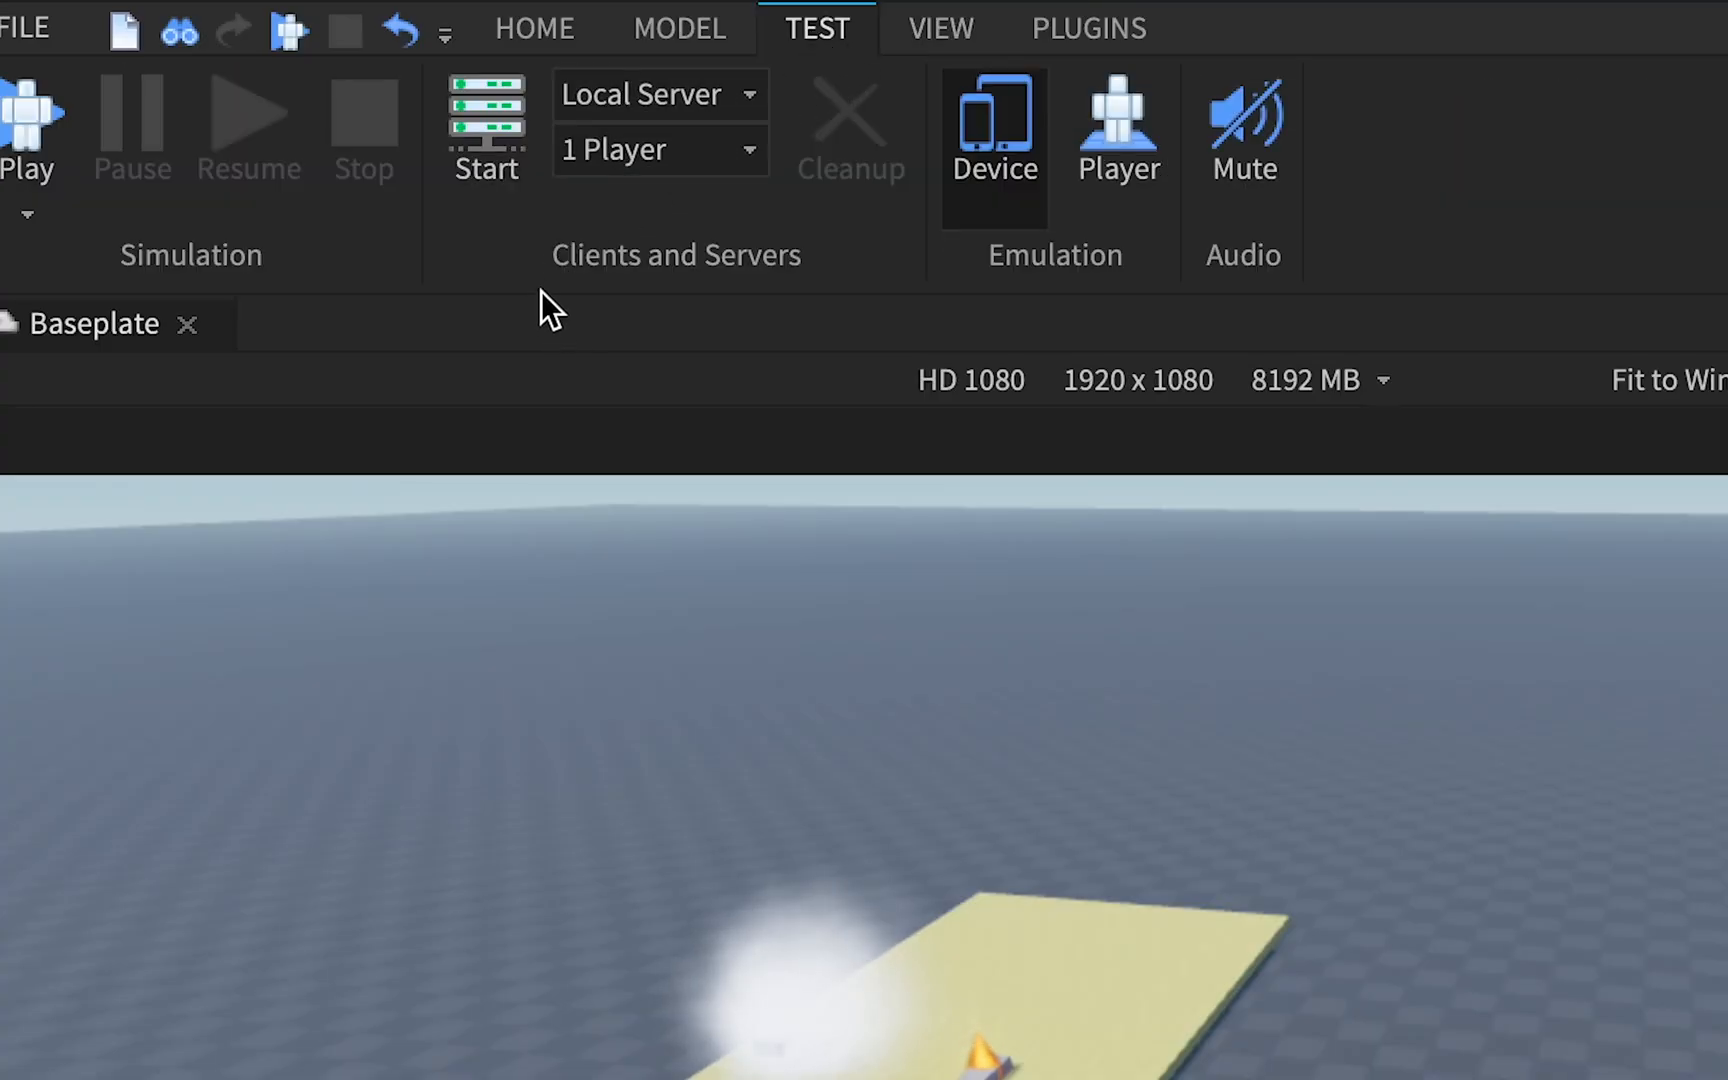
pyautogui.click(27, 205)
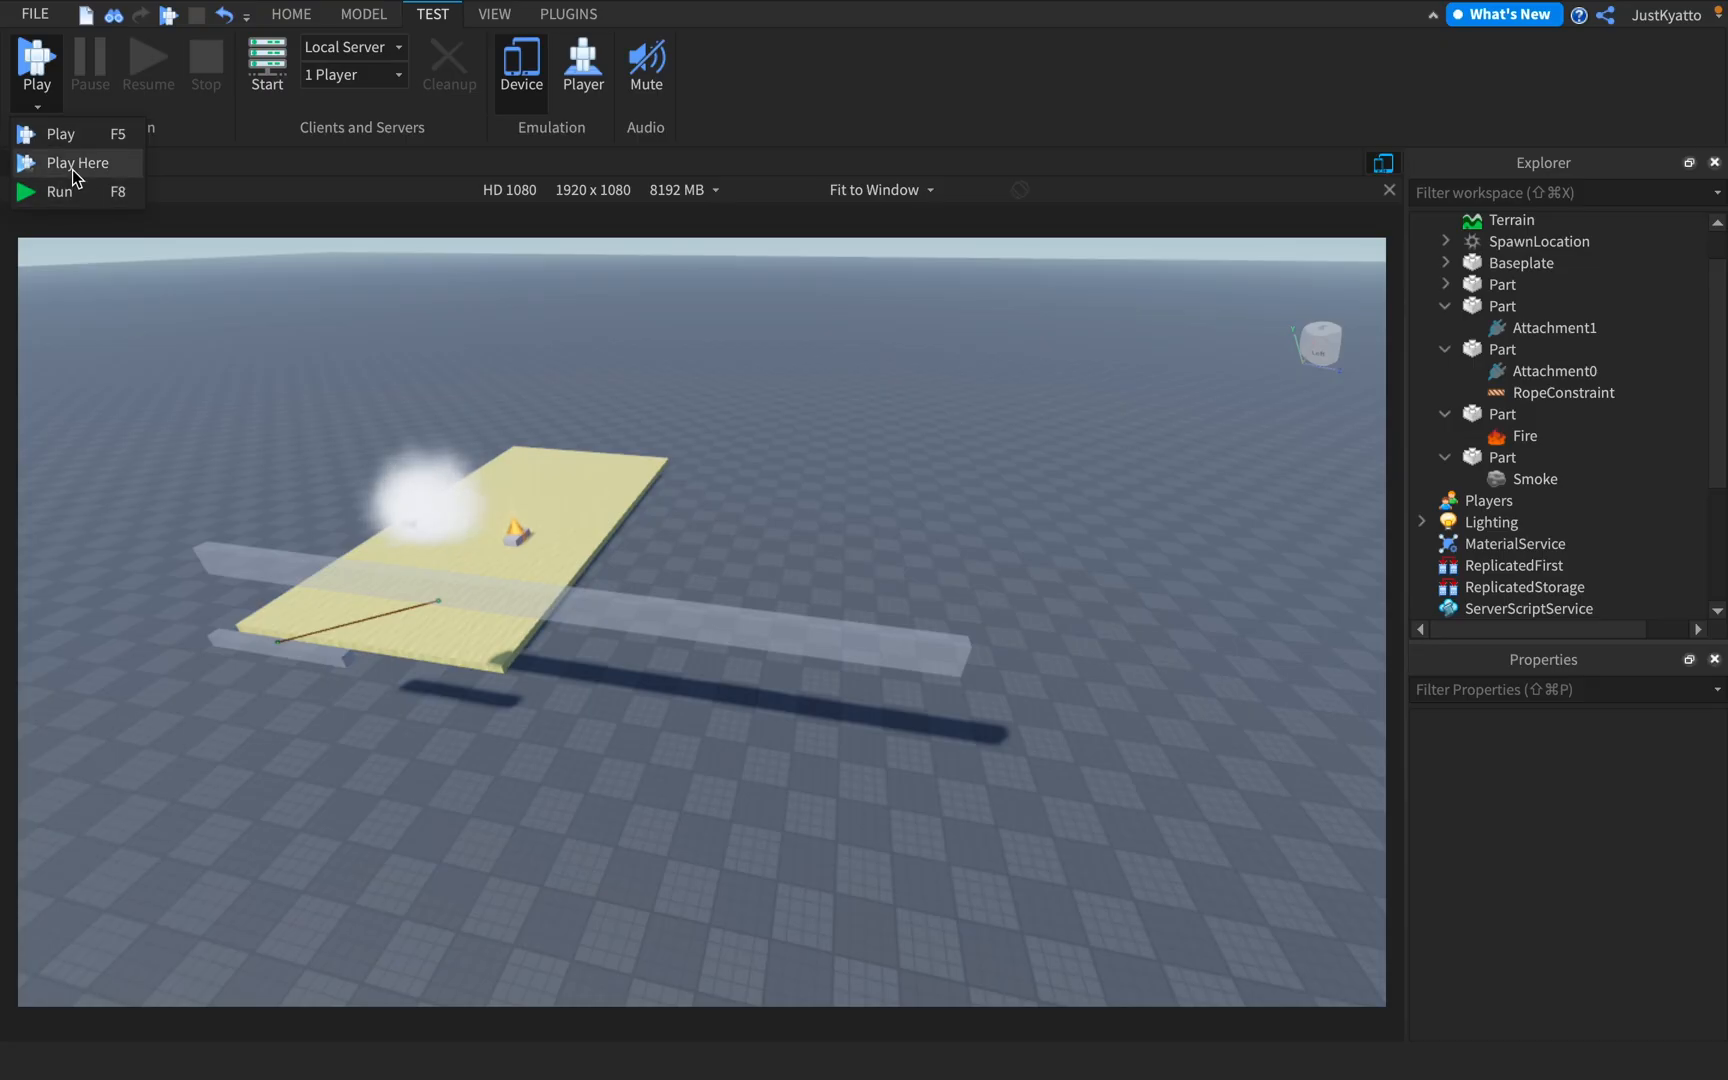
pyautogui.click(97, 190)
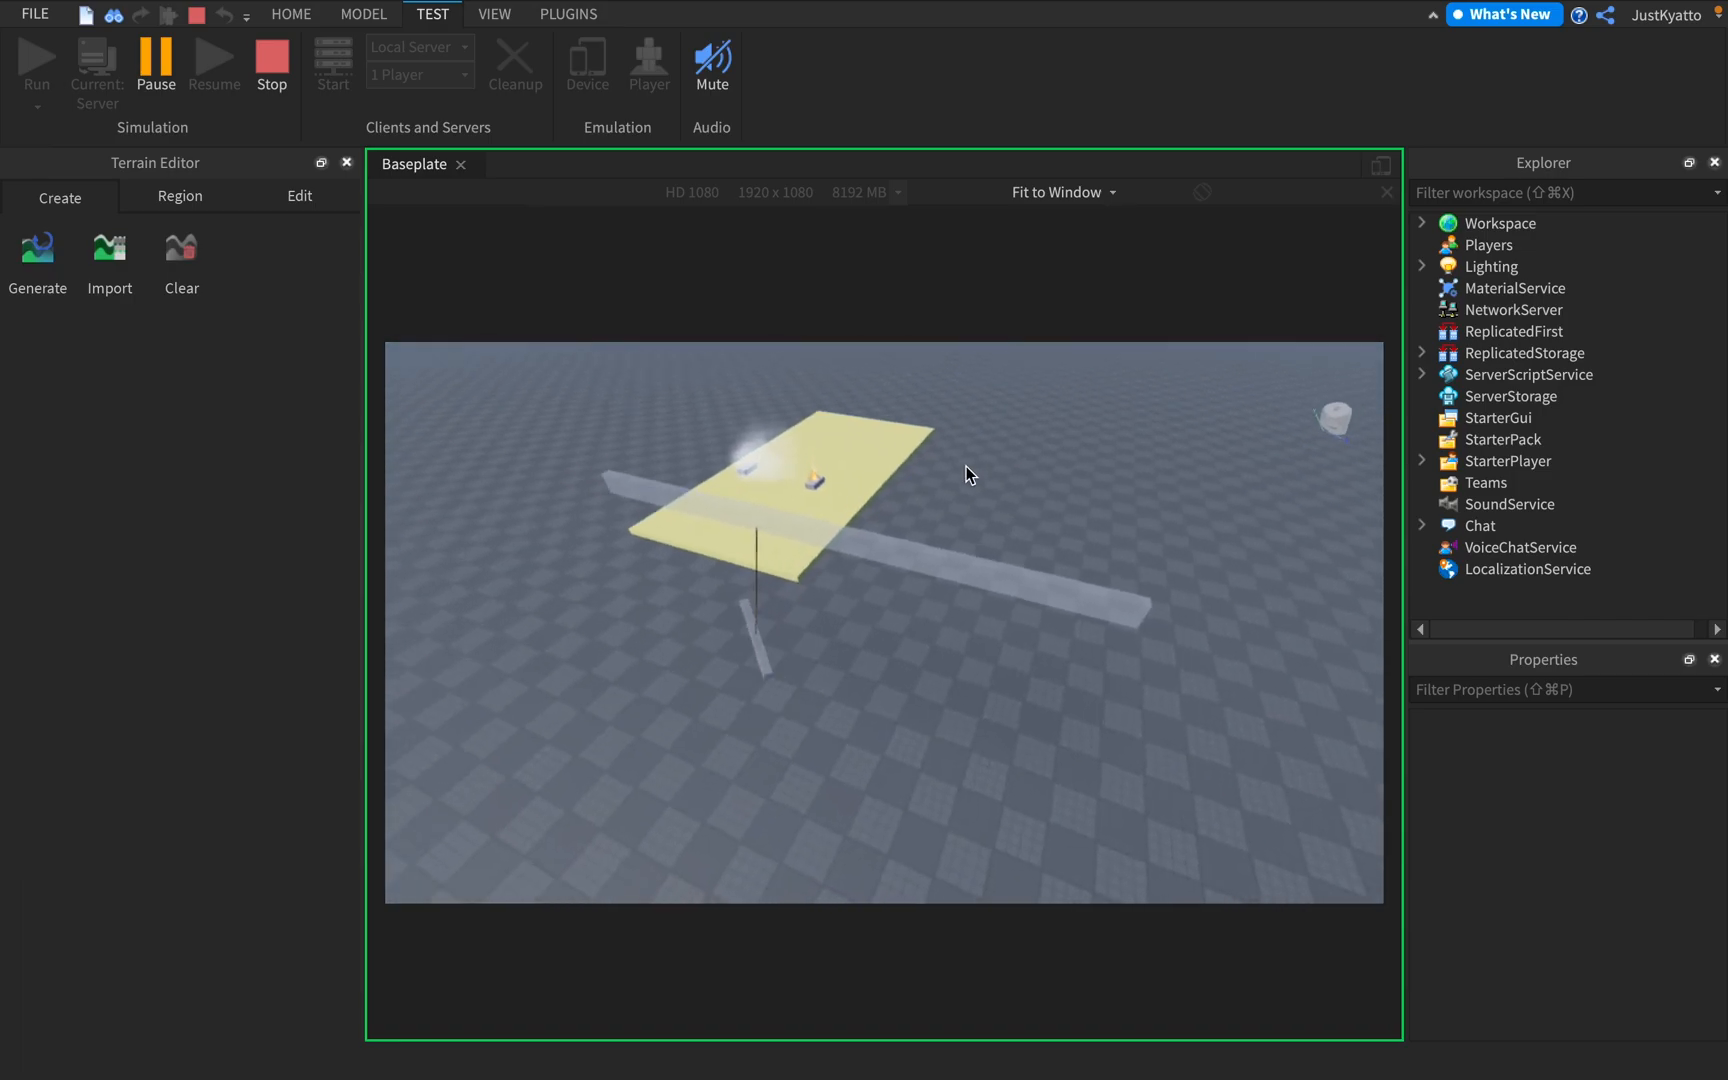
# Select the rope-hung block in the running simulation and pull it around to test how it swings
pyautogui.moveTo(966, 467); pyautogui.dragTo(800, 693, button='right')
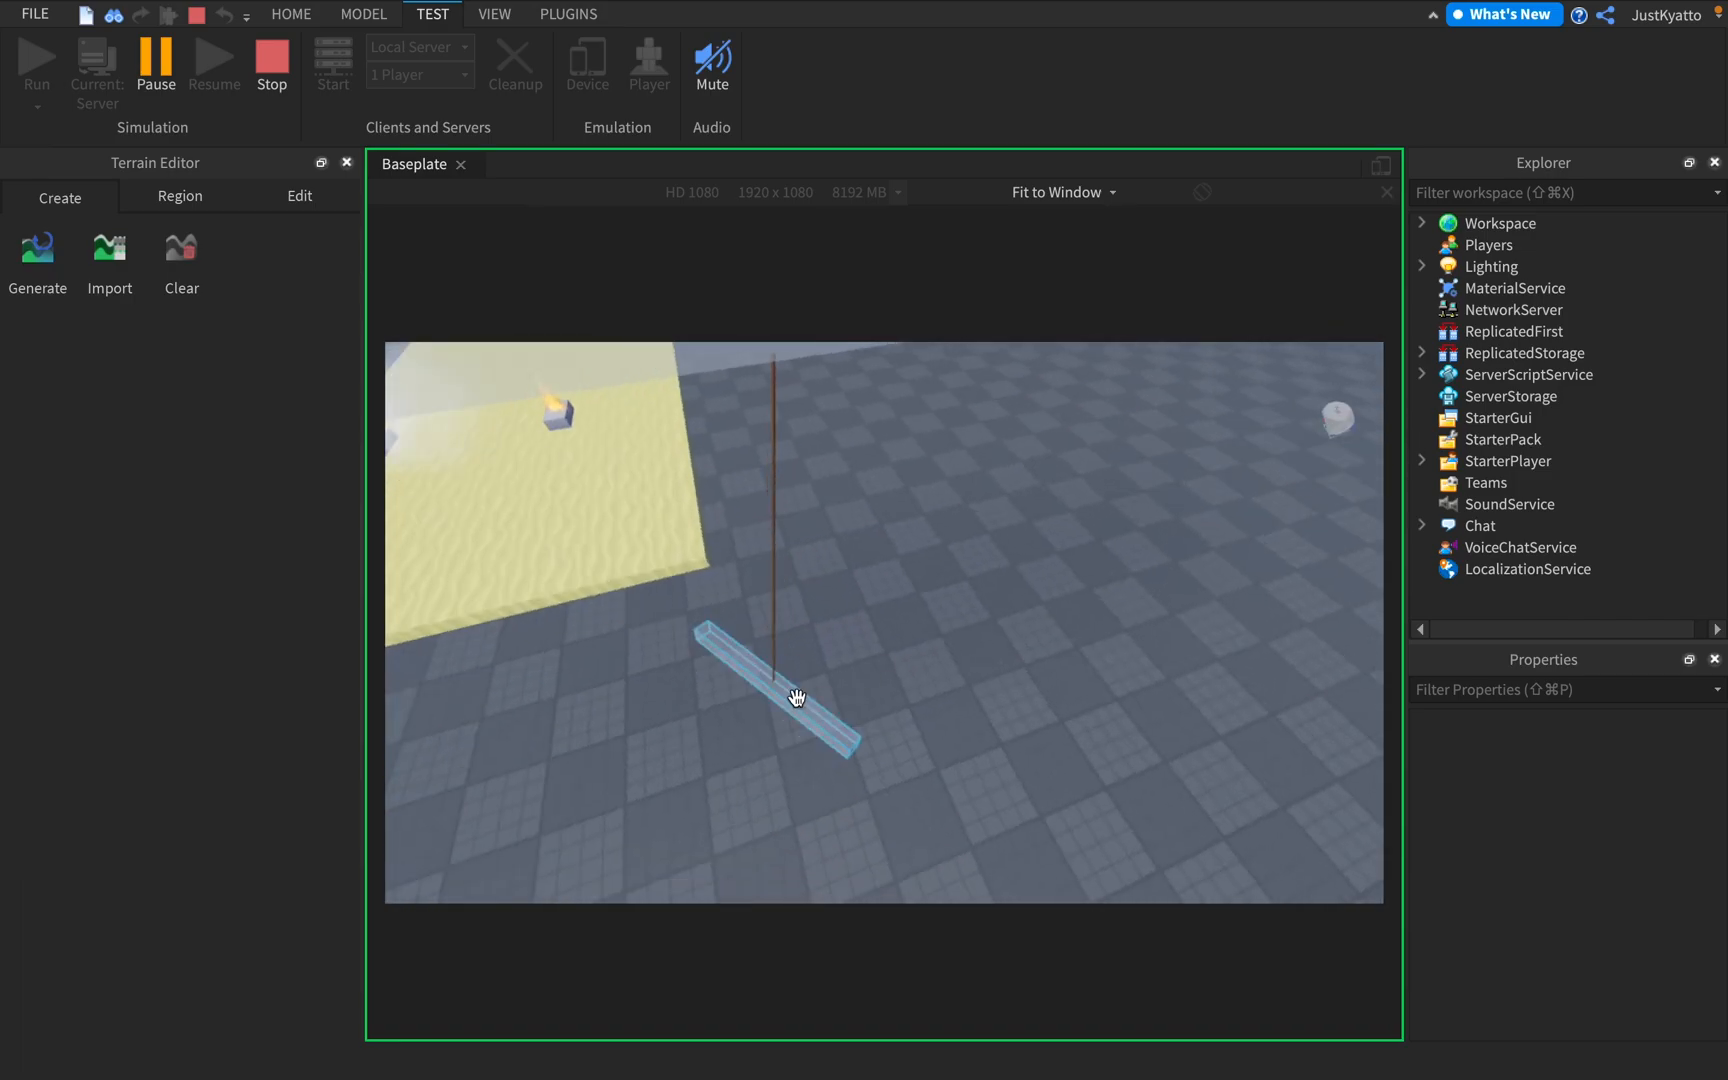
pyautogui.click(800, 696)
pyautogui.click(876, 670)
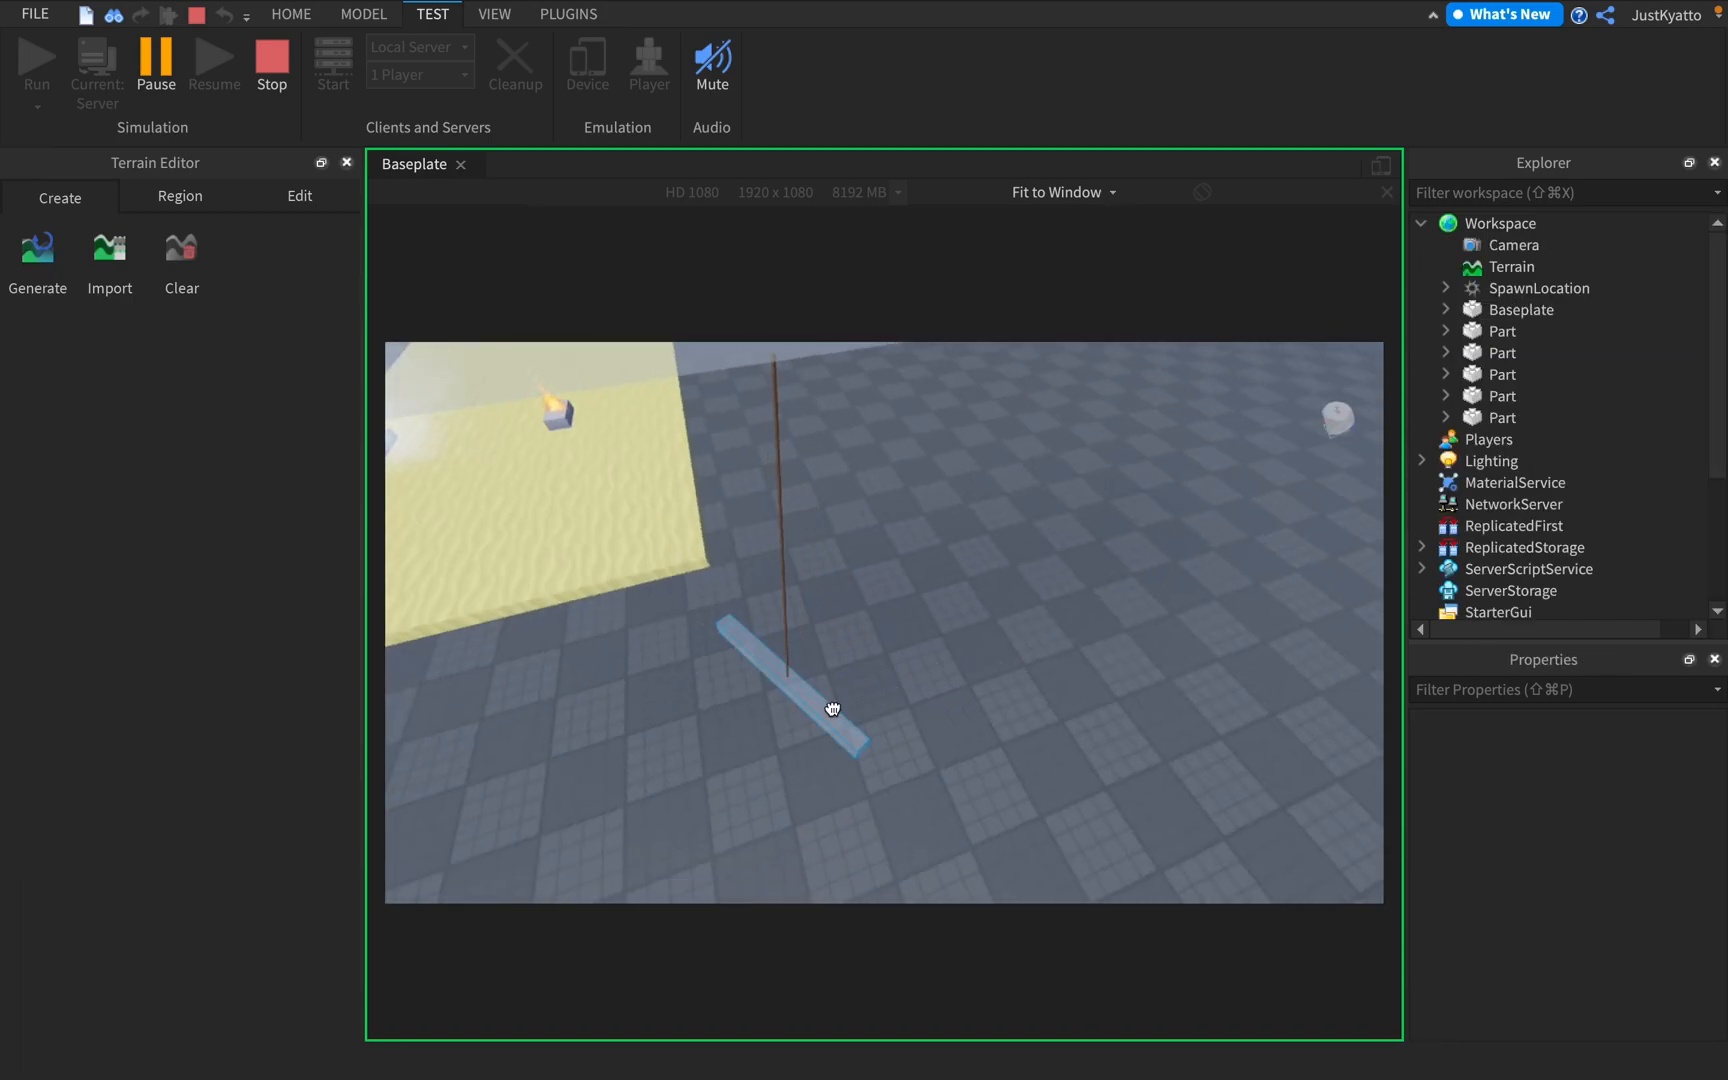
pyautogui.click(861, 685)
pyautogui.moveTo(868, 676); pyautogui.dragTo(842, 698, button='right')
pyautogui.moveTo(892, 680); pyautogui.dragTo(1063, 647)
pyautogui.moveTo(1060, 663); pyautogui.dragTo(1063, 647, button='right')
pyautogui.moveTo(1023, 461); pyautogui.dragTo(1120, 530)
# View the hanging block from another side and pull it in several directions against its rope
pyautogui.press('d')
pyautogui.moveTo(908, 452); pyautogui.dragTo(915, 680, button='right')
pyautogui.click(923, 645)
pyautogui.press('w')
pyautogui.press('d')
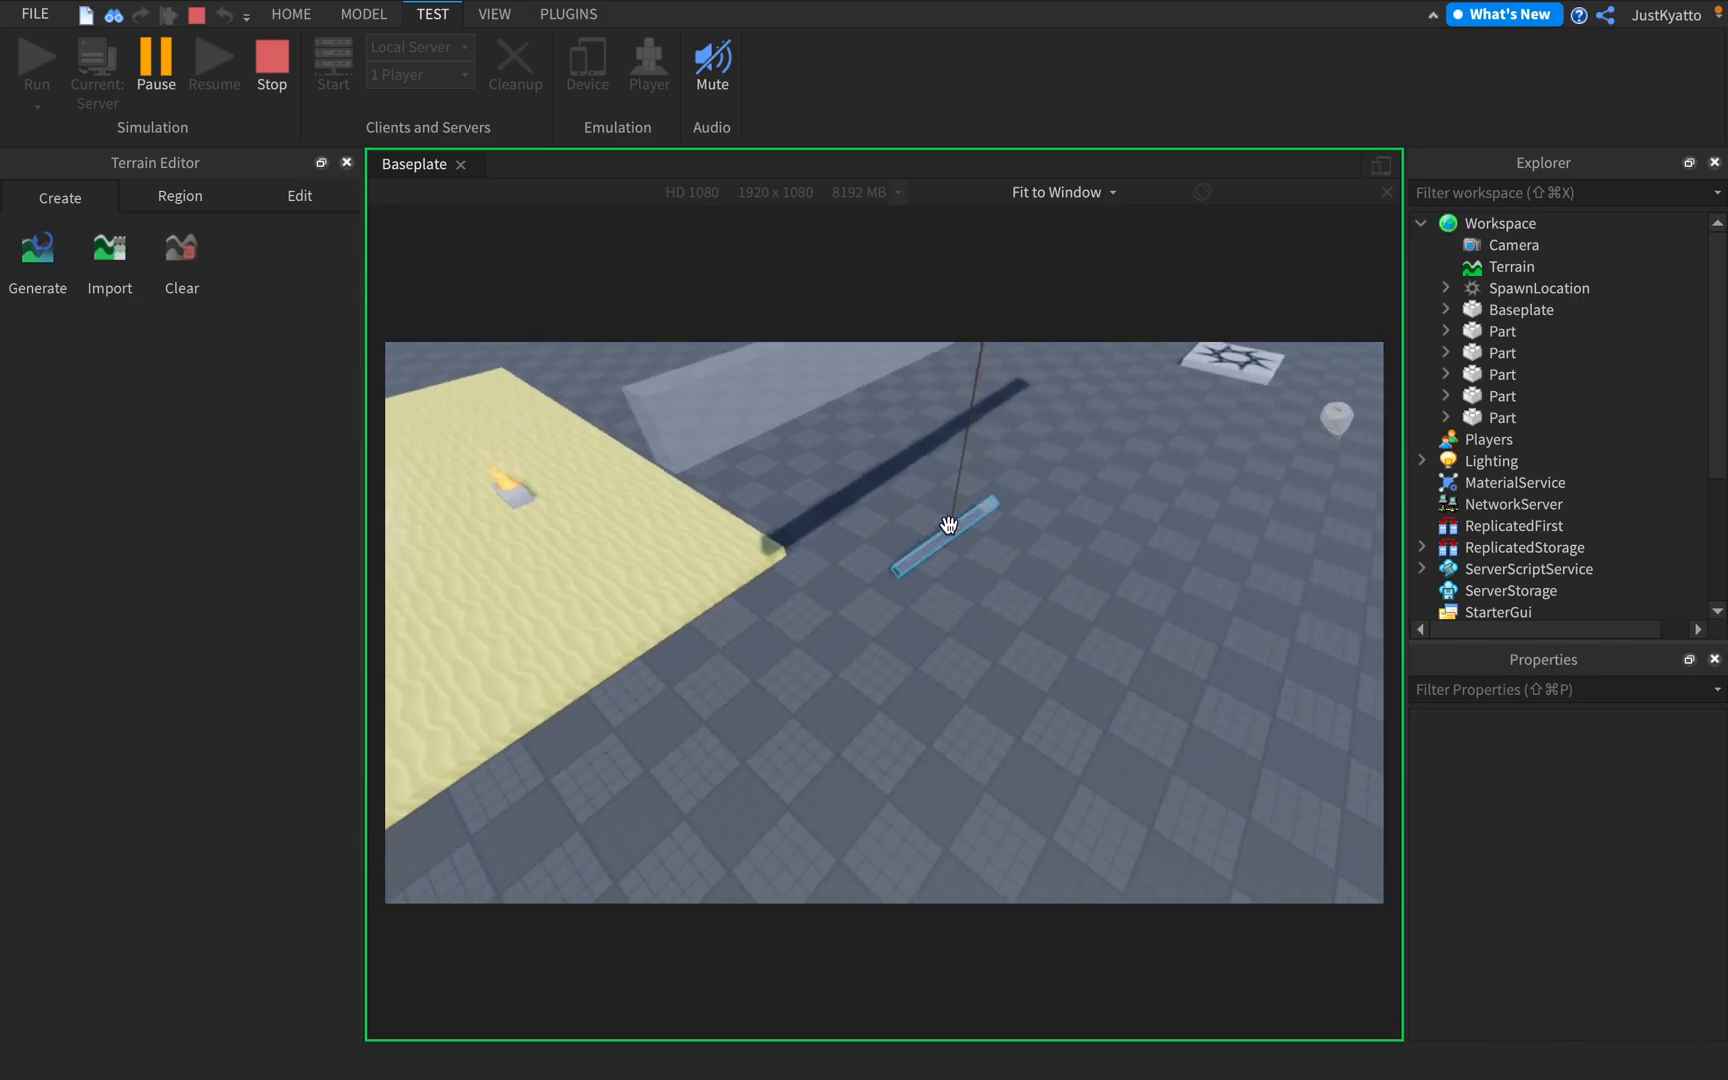
pyautogui.click(949, 524)
pyautogui.moveTo(945, 617); pyautogui.dragTo(945, 625, button='right')
pyautogui.moveTo(829, 598); pyautogui.dragTo(770, 423)
pyautogui.moveTo(770, 423); pyautogui.dragTo(815, 674, button='right')
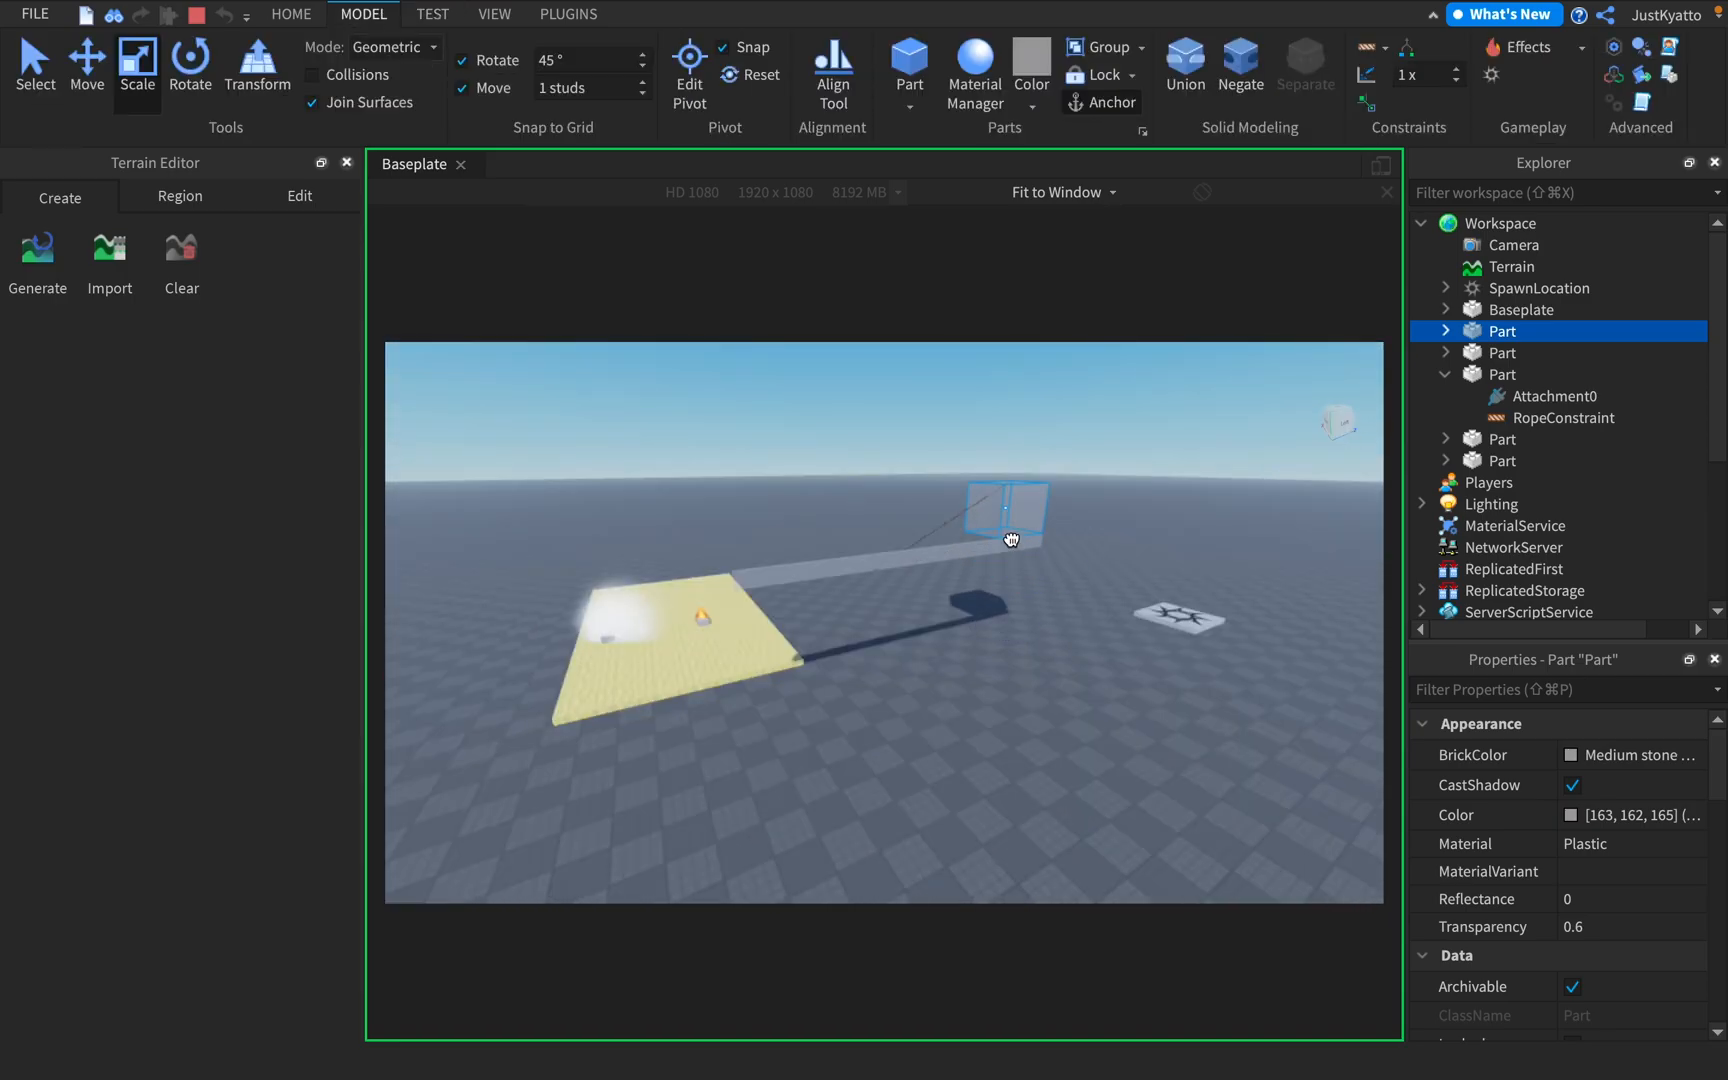
pyautogui.moveTo(1011, 540); pyautogui.dragTo(925, 425)
pyautogui.moveTo(923, 446); pyautogui.dragTo(925, 556, button='right')
# Test the rope further with the block pulled away from the beam, and stop the simulation
pyautogui.press('a')
pyautogui.press('w')
pyautogui.press('d')
pyautogui.press('s')
pyautogui.press('a')
pyautogui.press('d')
pyautogui.press('s')
pyautogui.moveTo(858, 645); pyautogui.dragTo(664, 736)
pyautogui.moveTo(945, 585); pyautogui.dragTo(998, 583, button='right')
pyautogui.press('d')
pyautogui.press('s')
pyautogui.click(1025, 682)
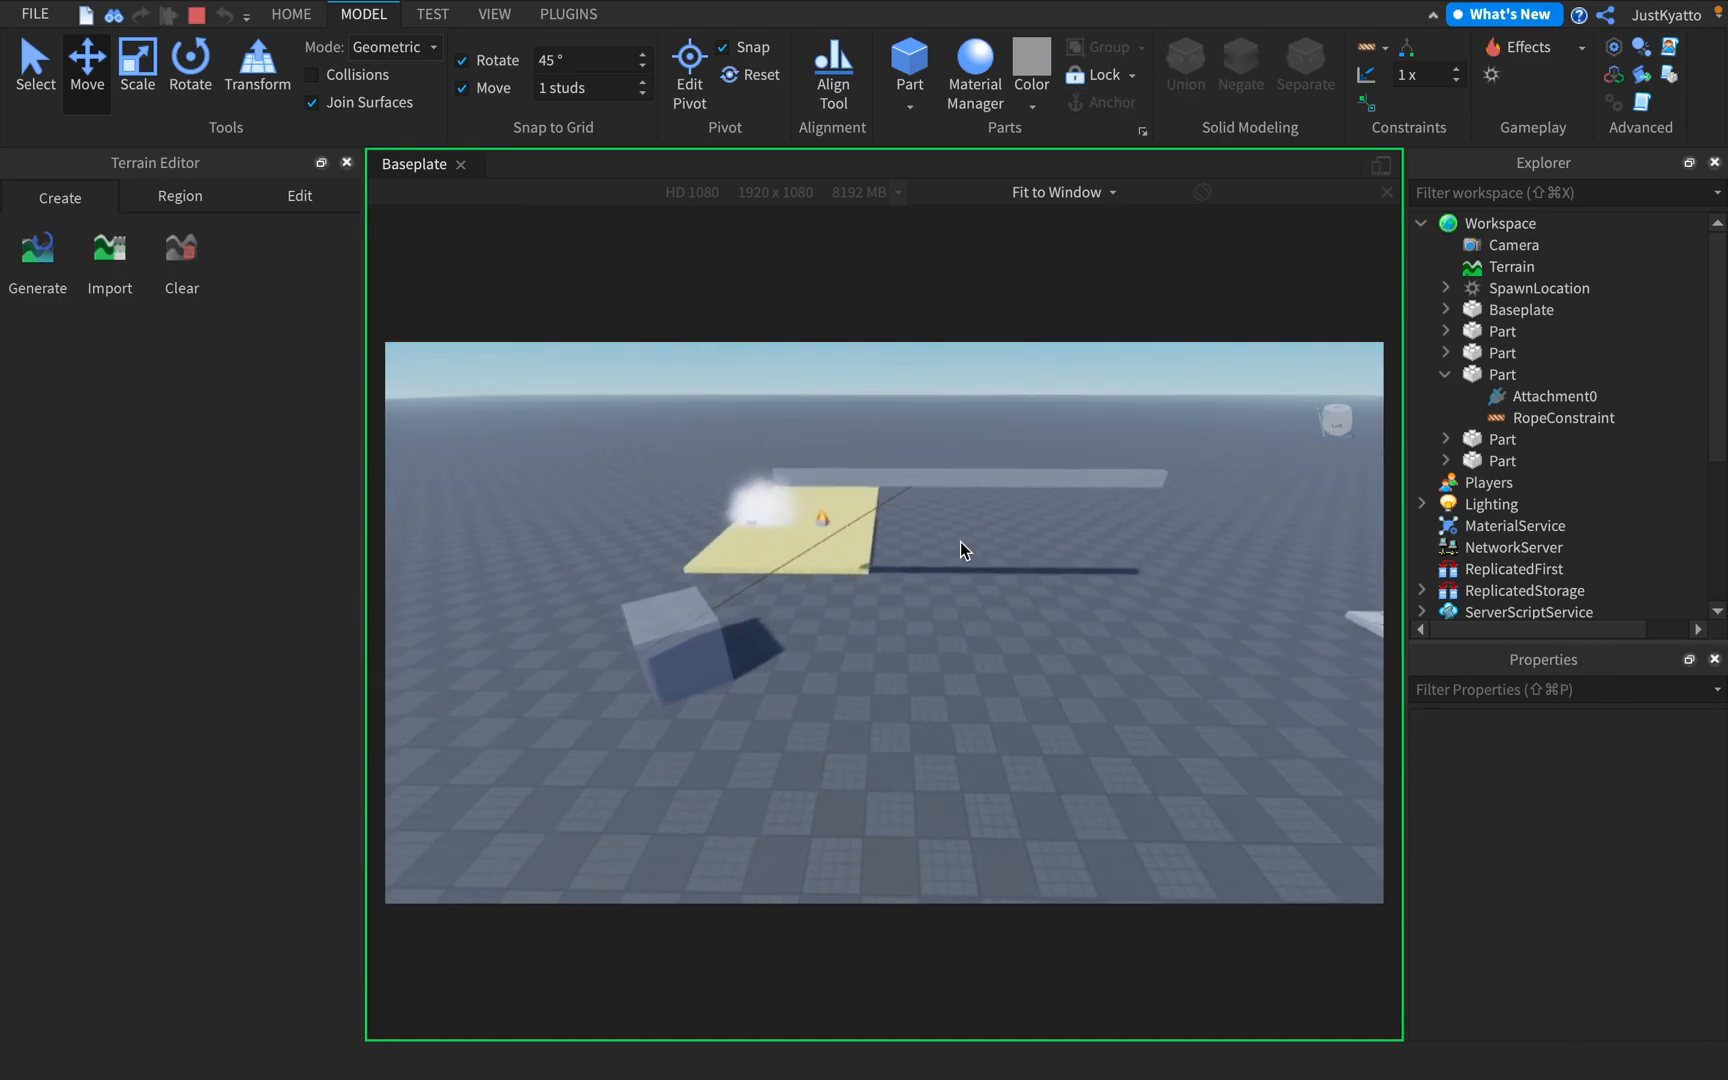
pyautogui.click(199, 17)
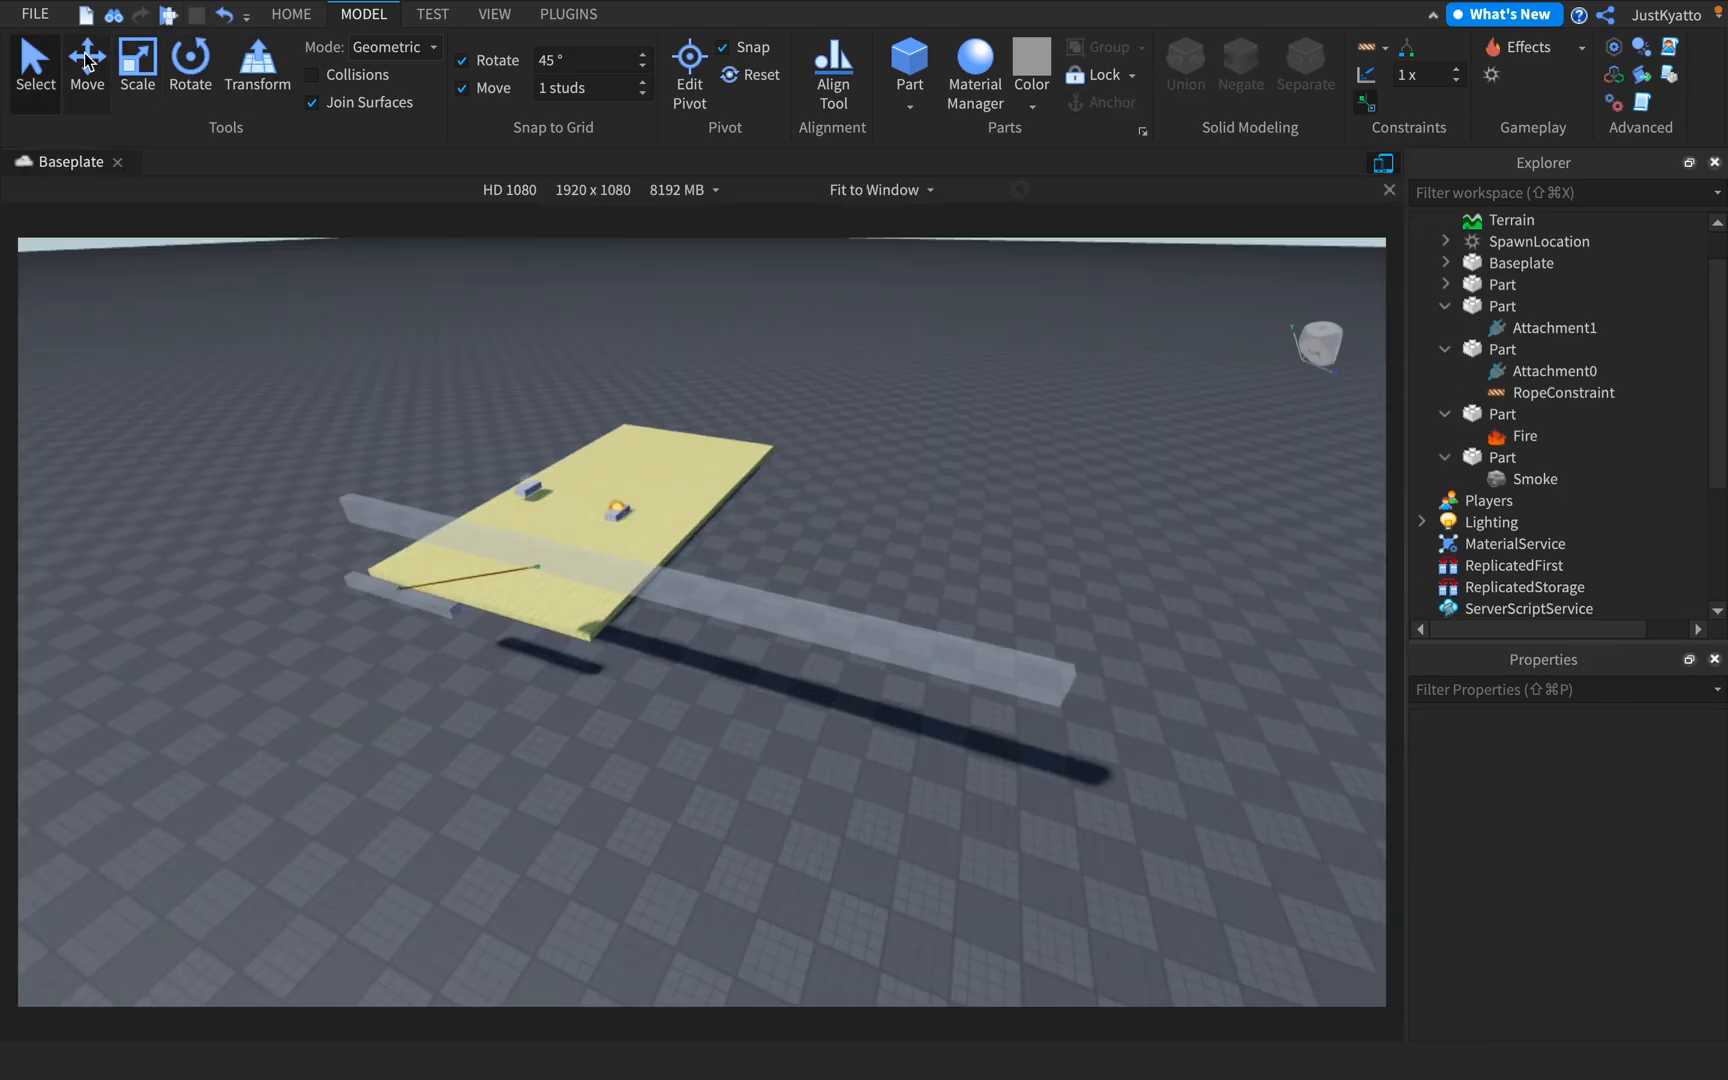
# Playtest the place again, run and jump the character near the hanging block, and stop the playtest
pyautogui.press('F5')
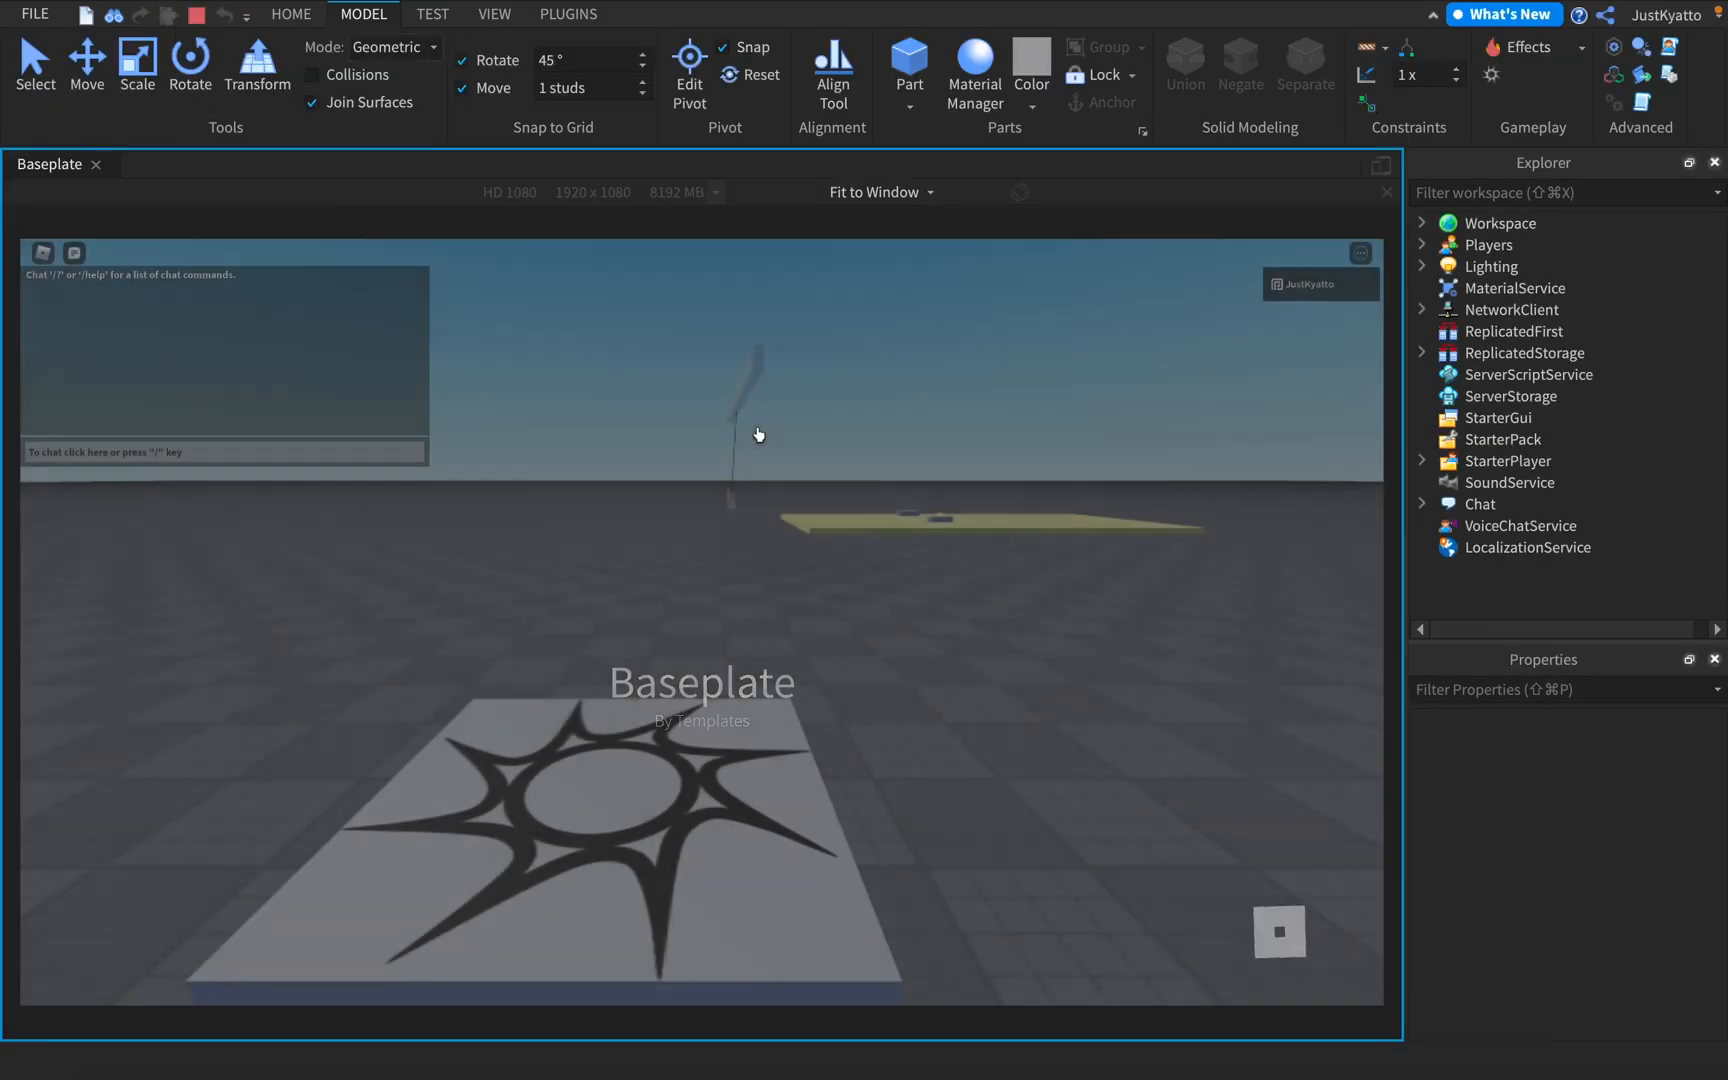
pyautogui.press('w')
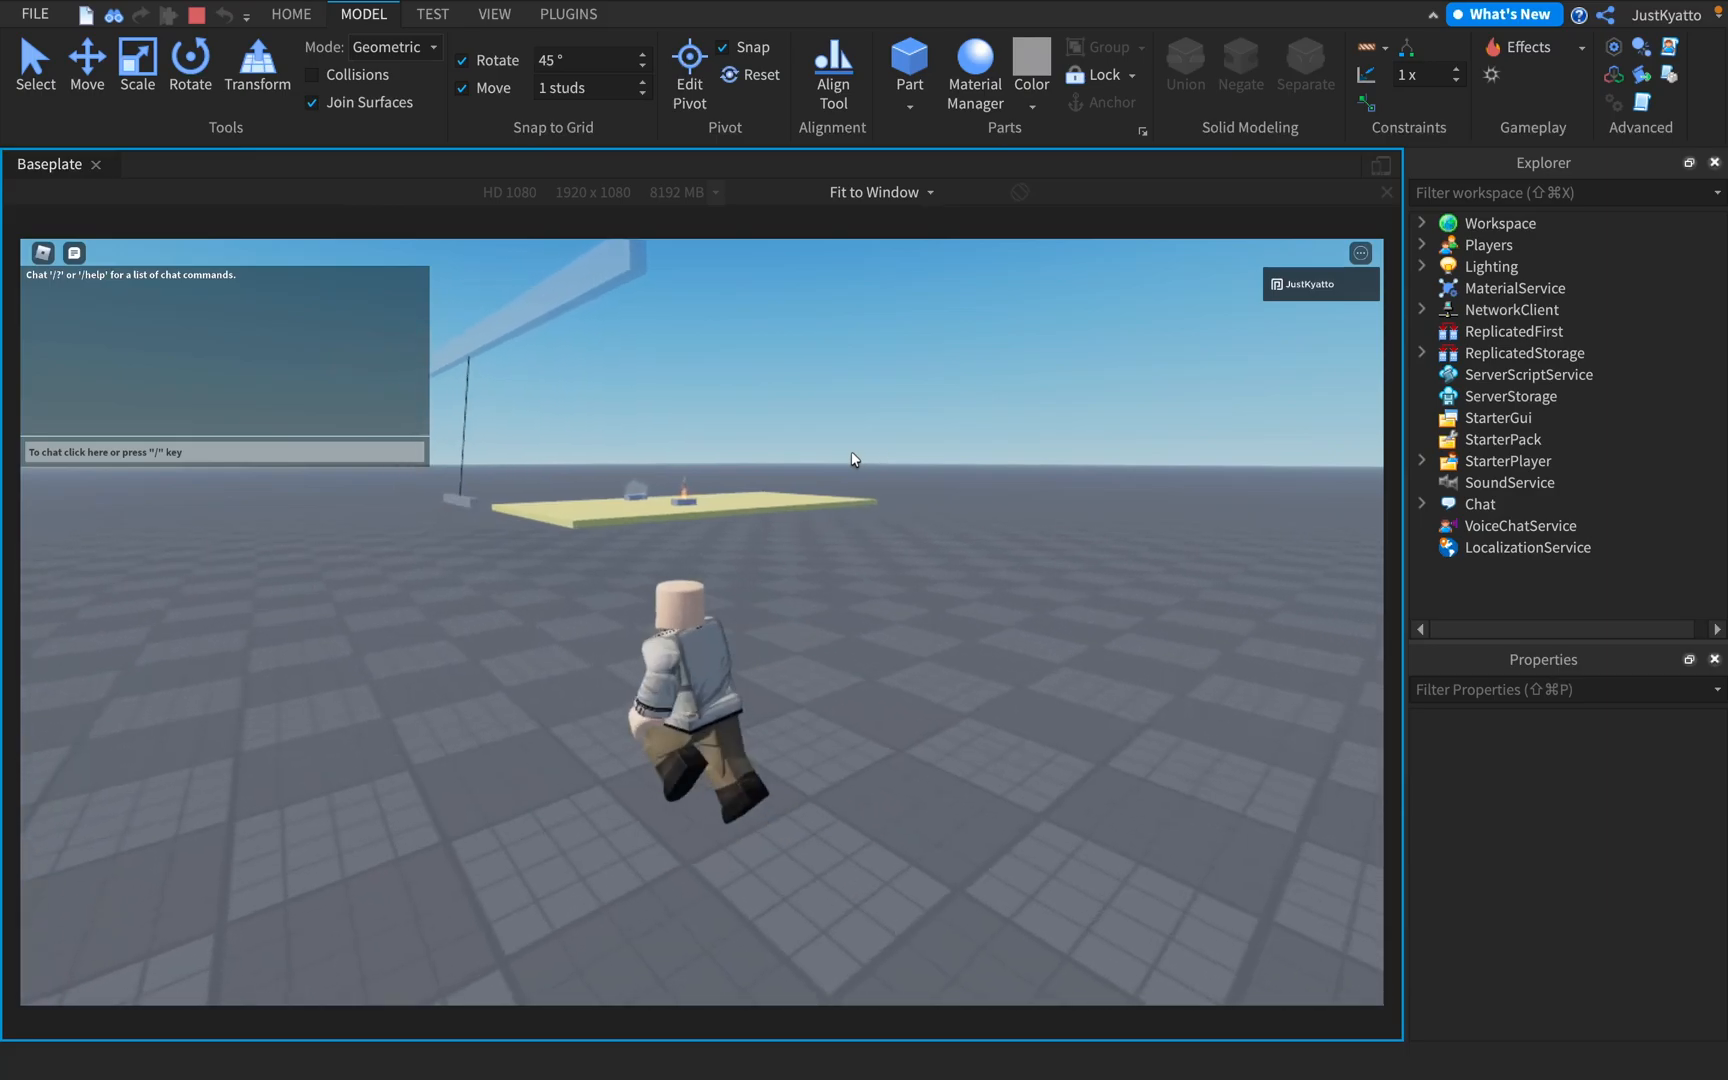
pyautogui.press('space')
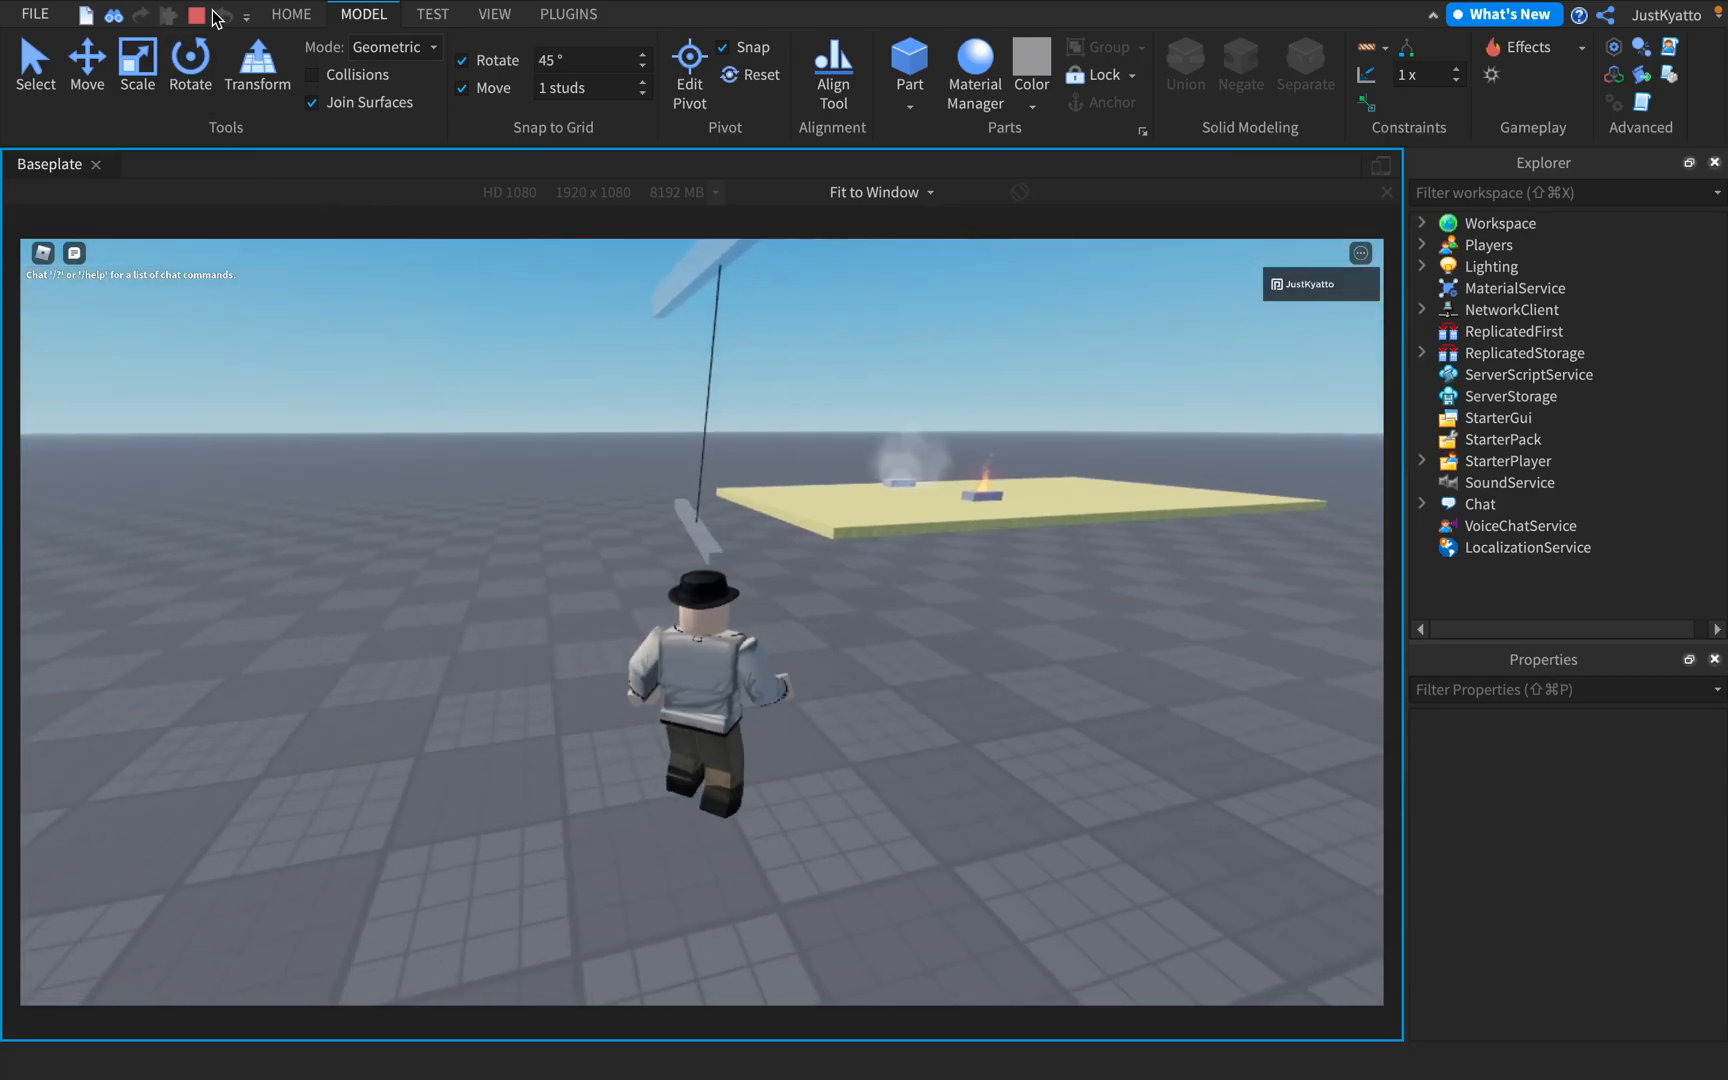
pyautogui.hotkey('shift', 'F5')
# Start saving the place as a new game and name it GameDev World
pyautogui.press('super+s')
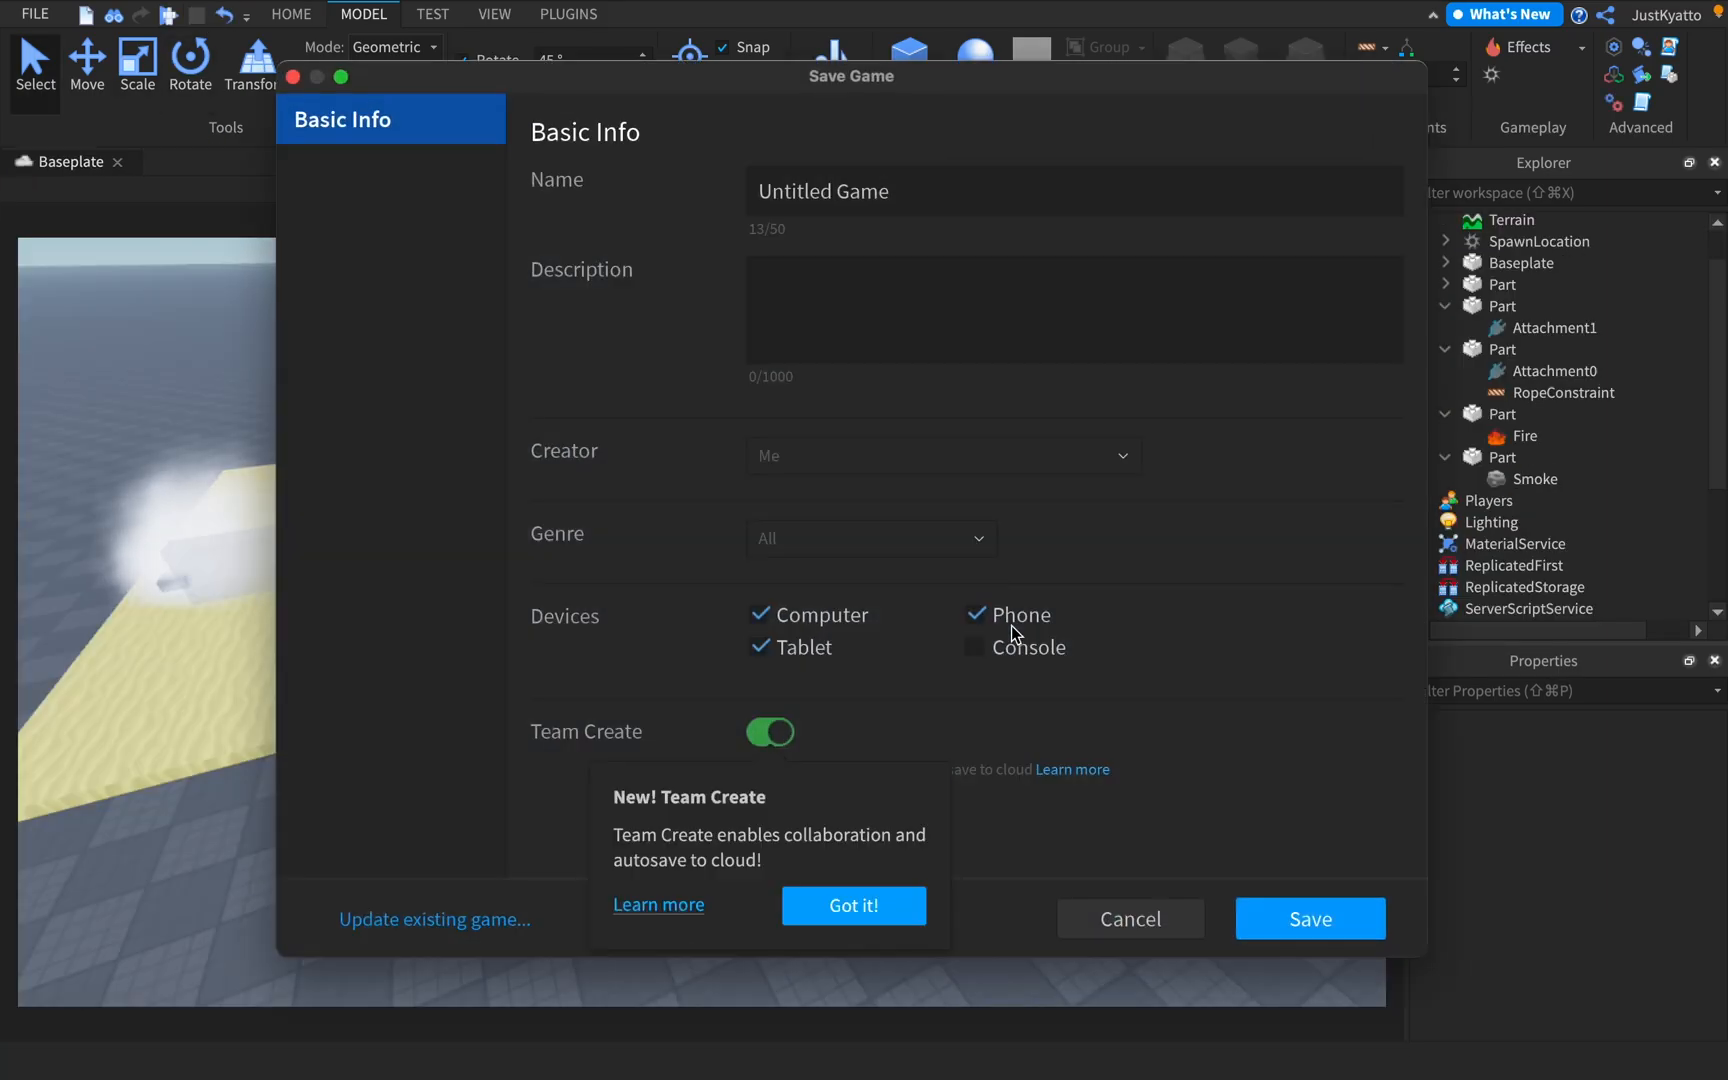
pyautogui.click(919, 191)
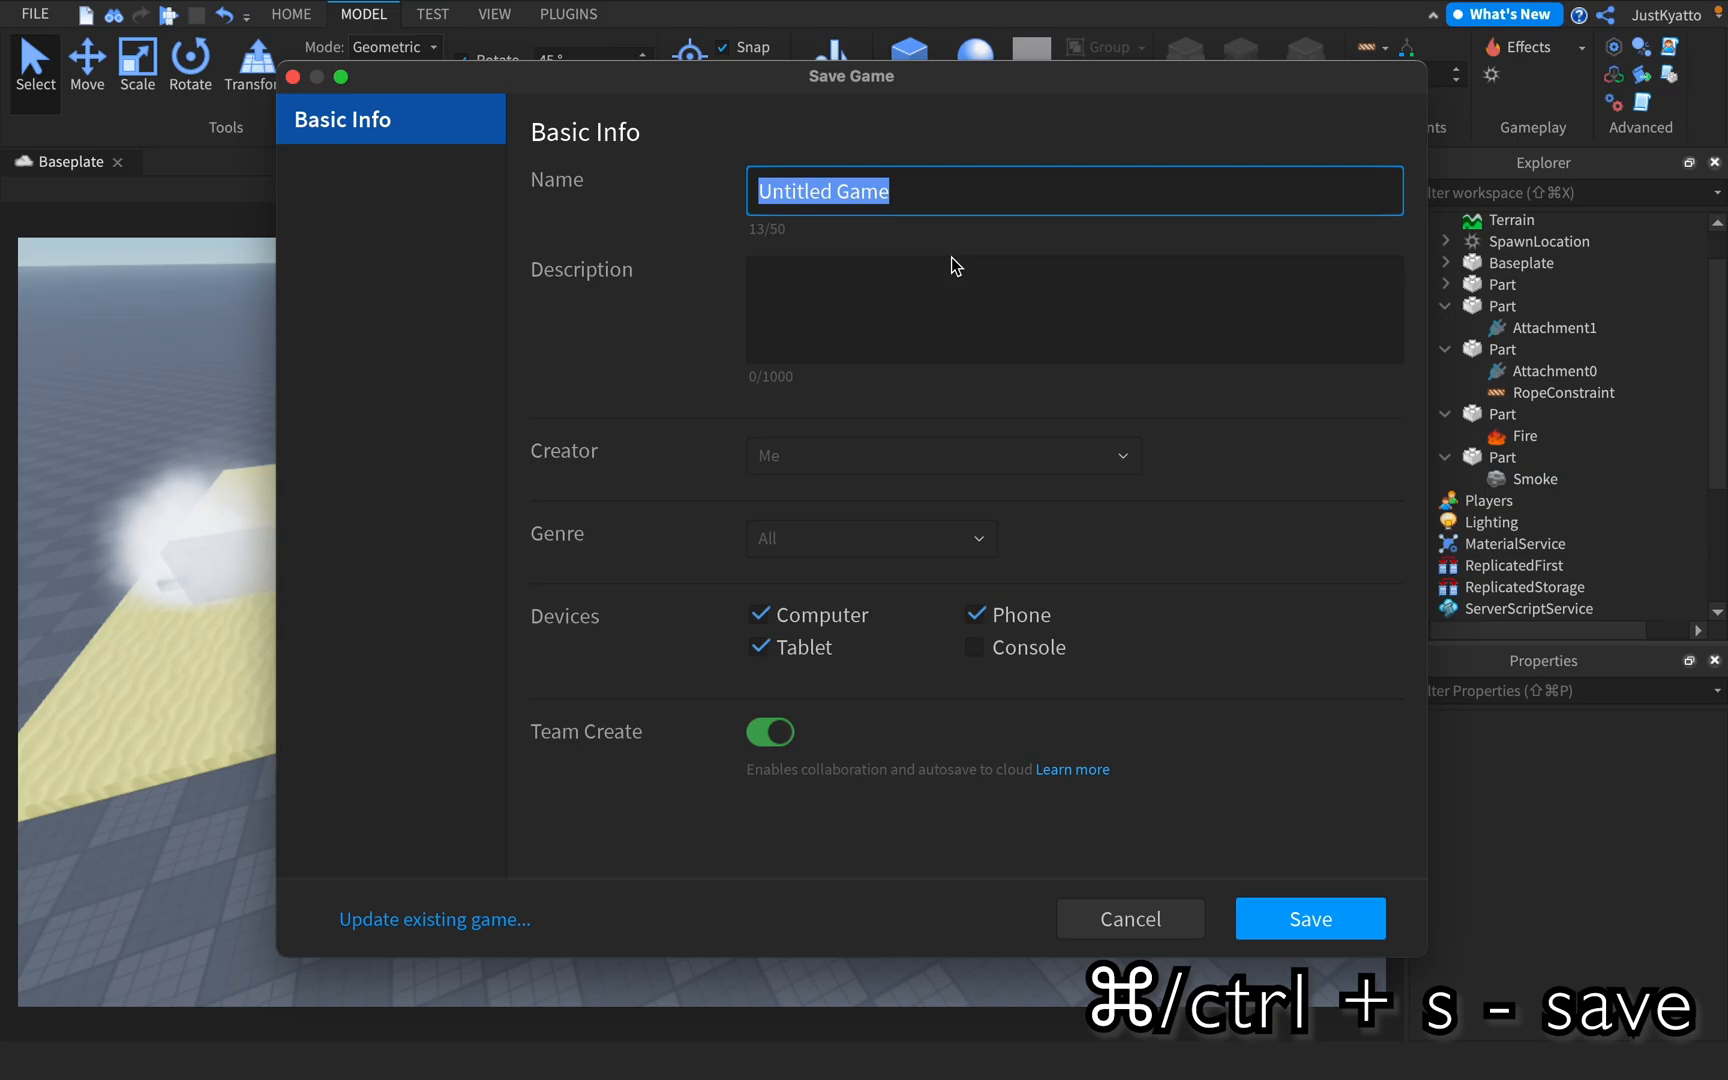
pyautogui.press('BackSpace')
pyautogui.write('D')
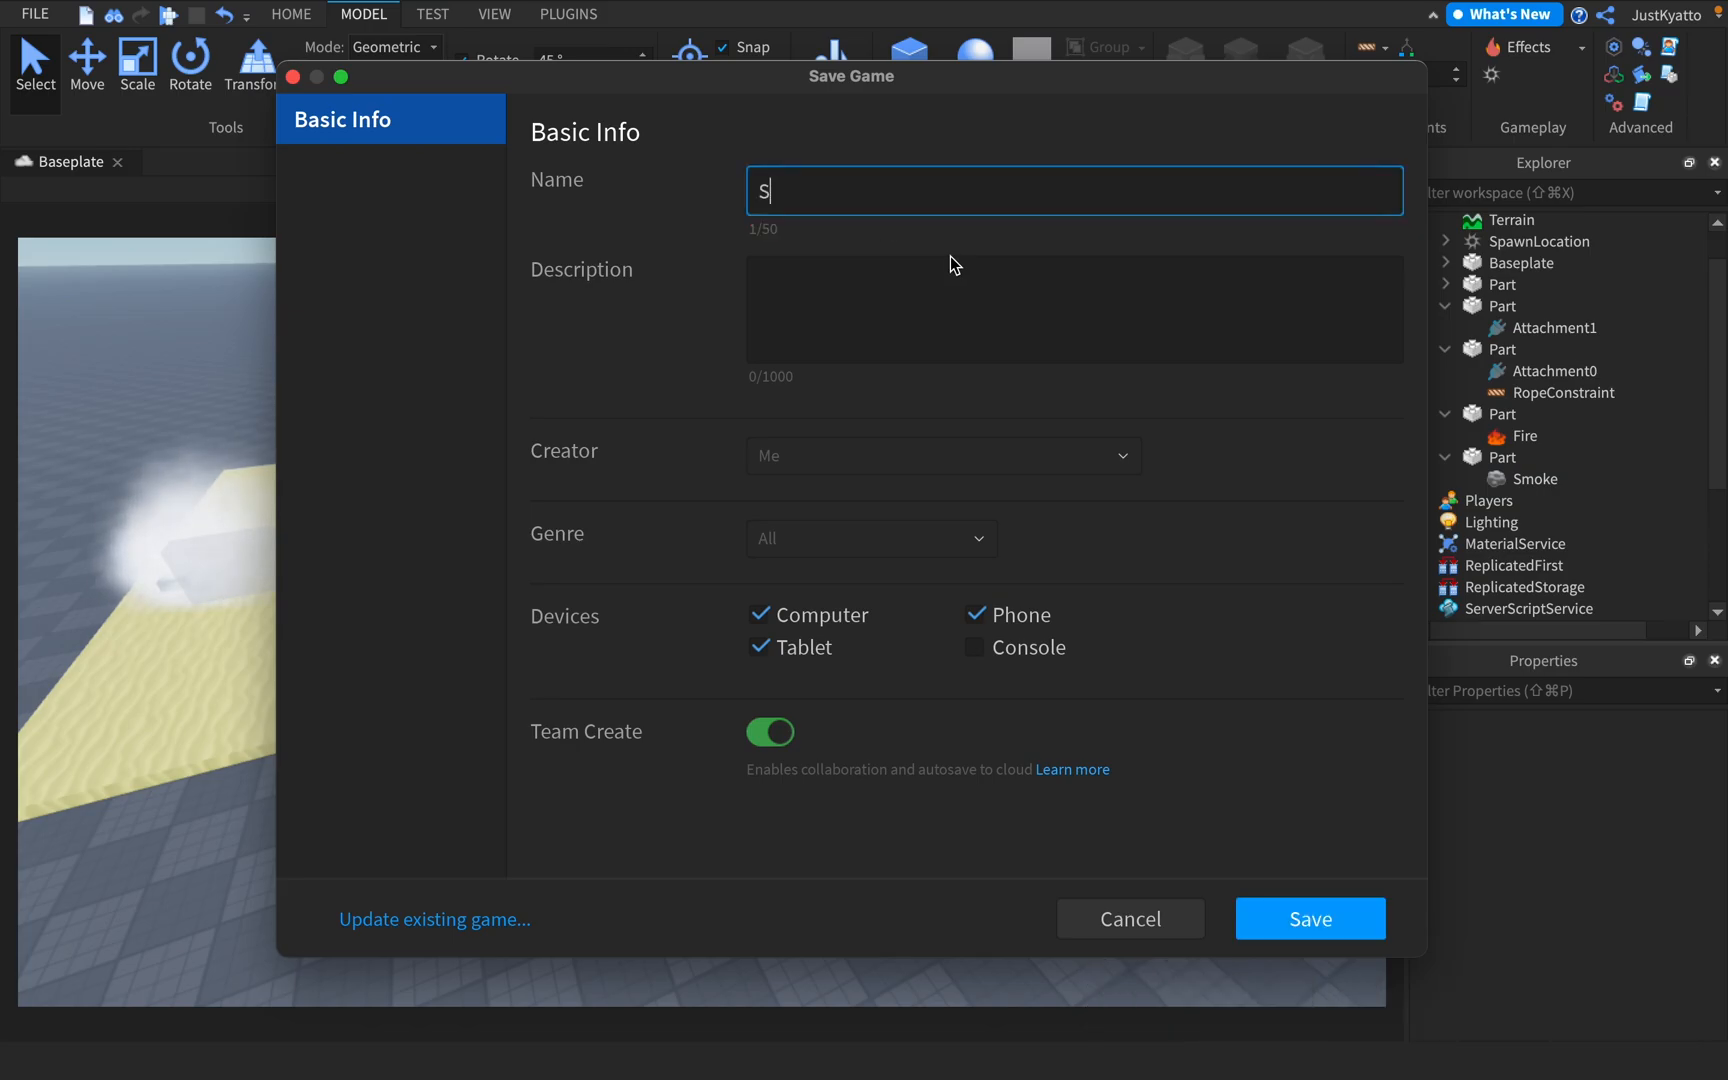
pyautogui.press('BackSpace')
pyautogui.write('Game')
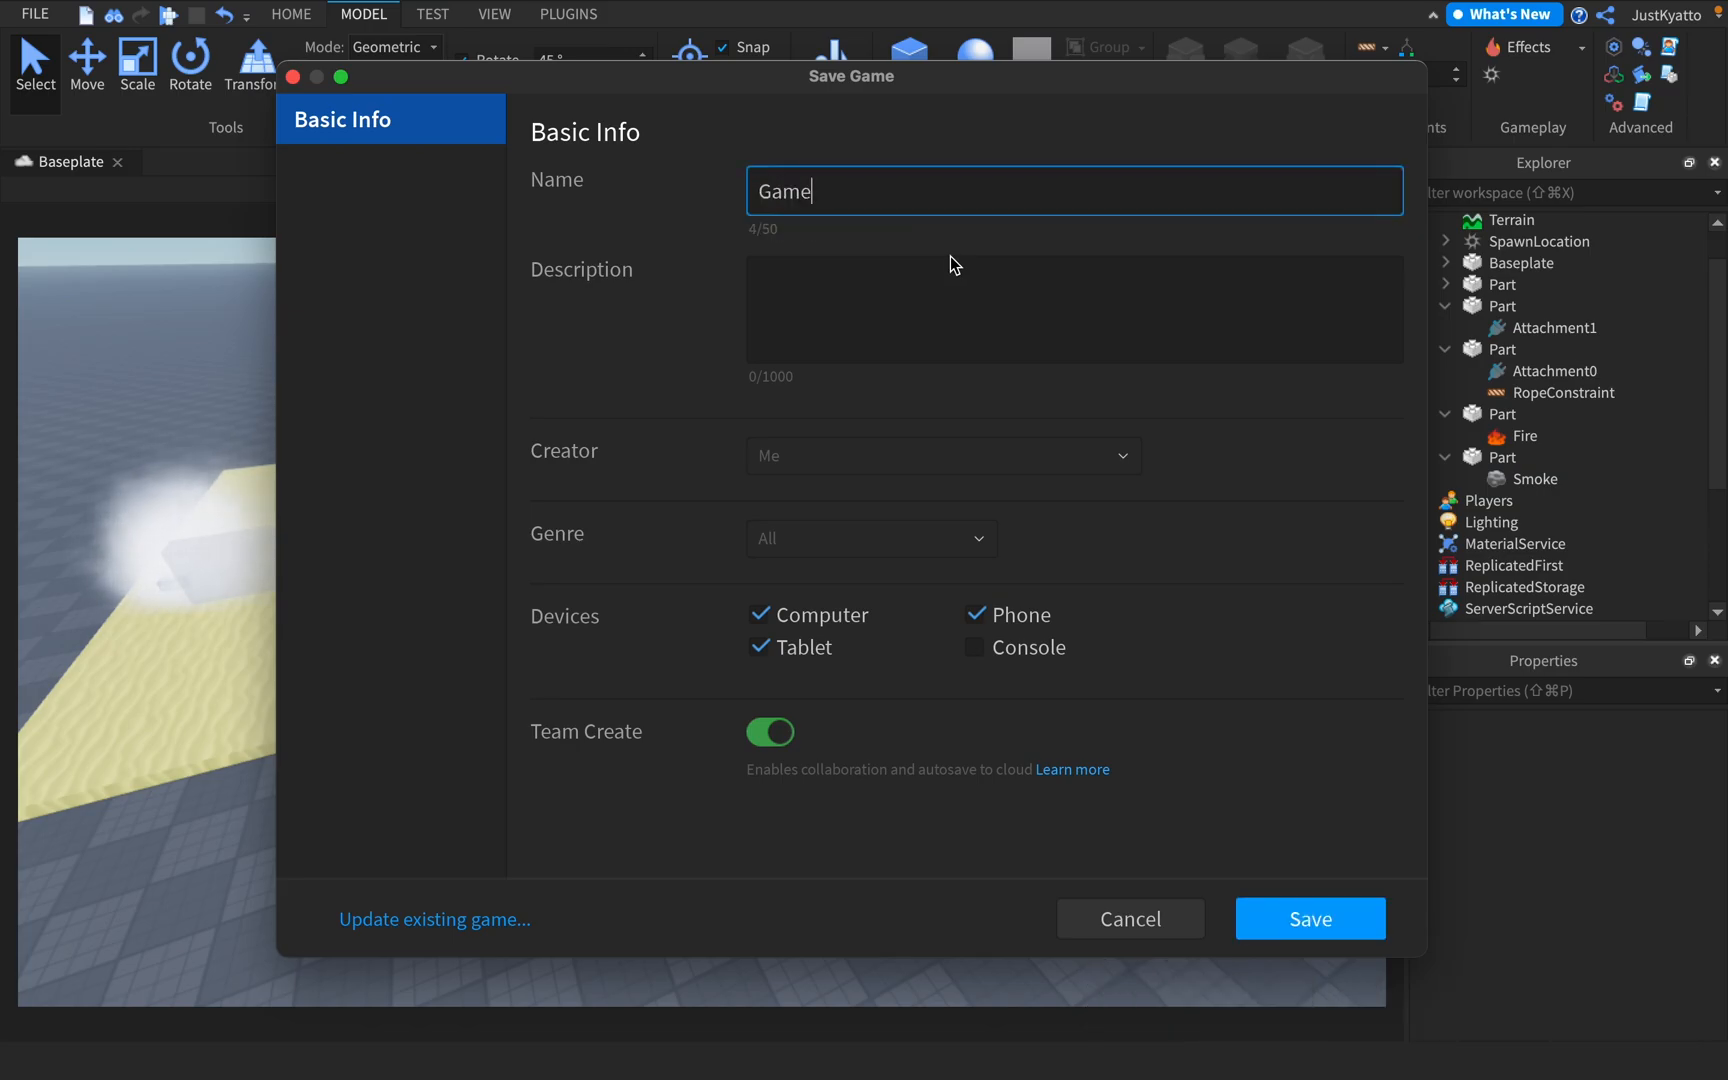
pyautogui.write('Dev World')
# Leave the description empty, turn off Team Create, and save the game
pyautogui.click(1052, 334)
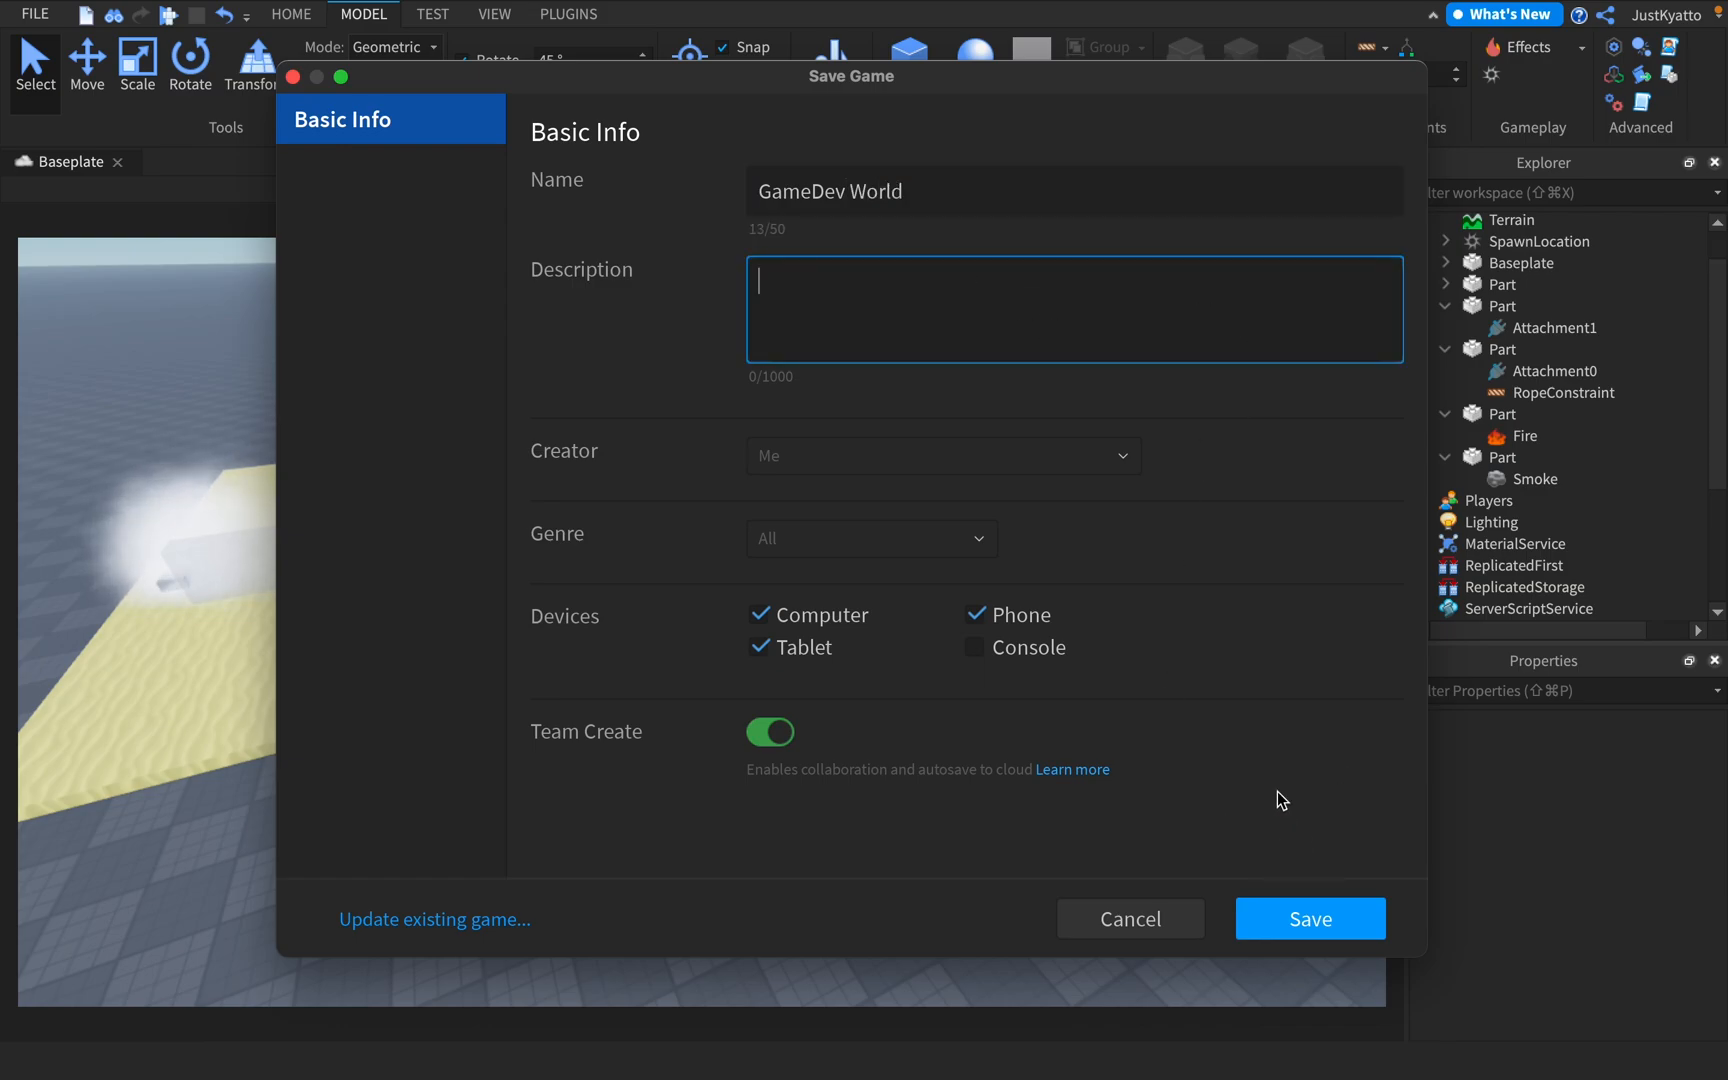
pyautogui.click(771, 738)
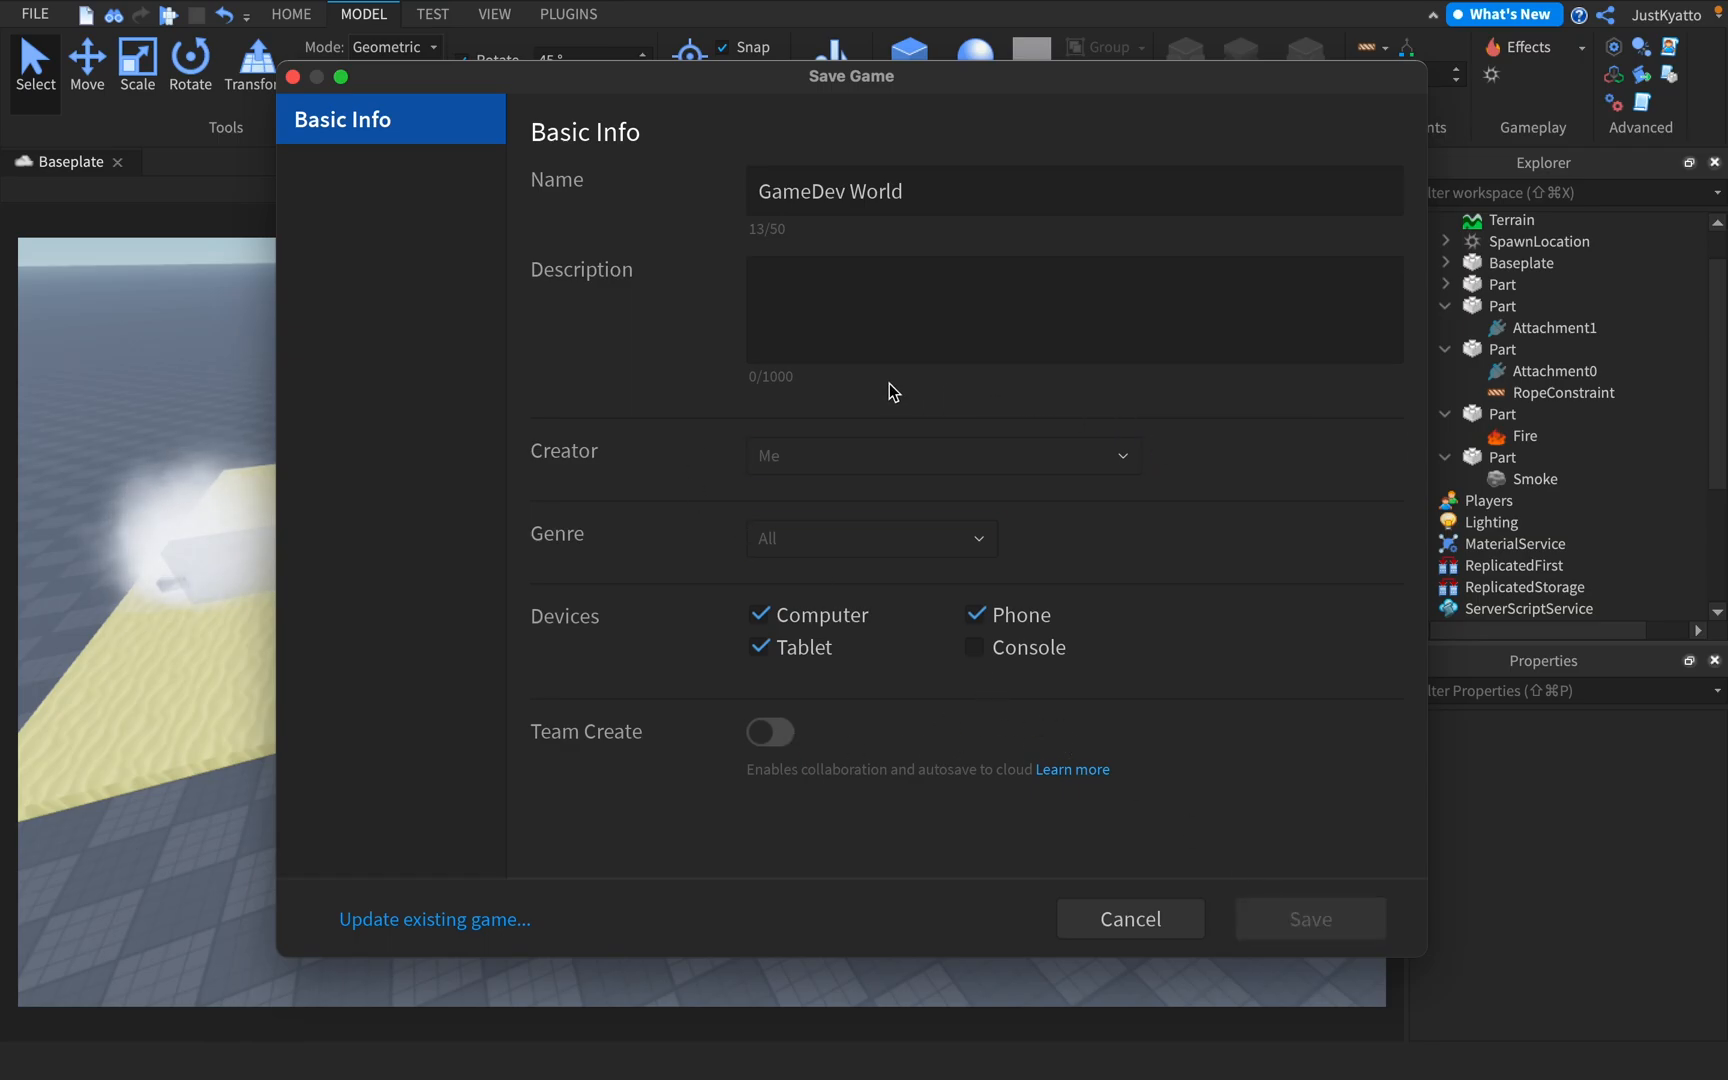
pyautogui.click(910, 920)
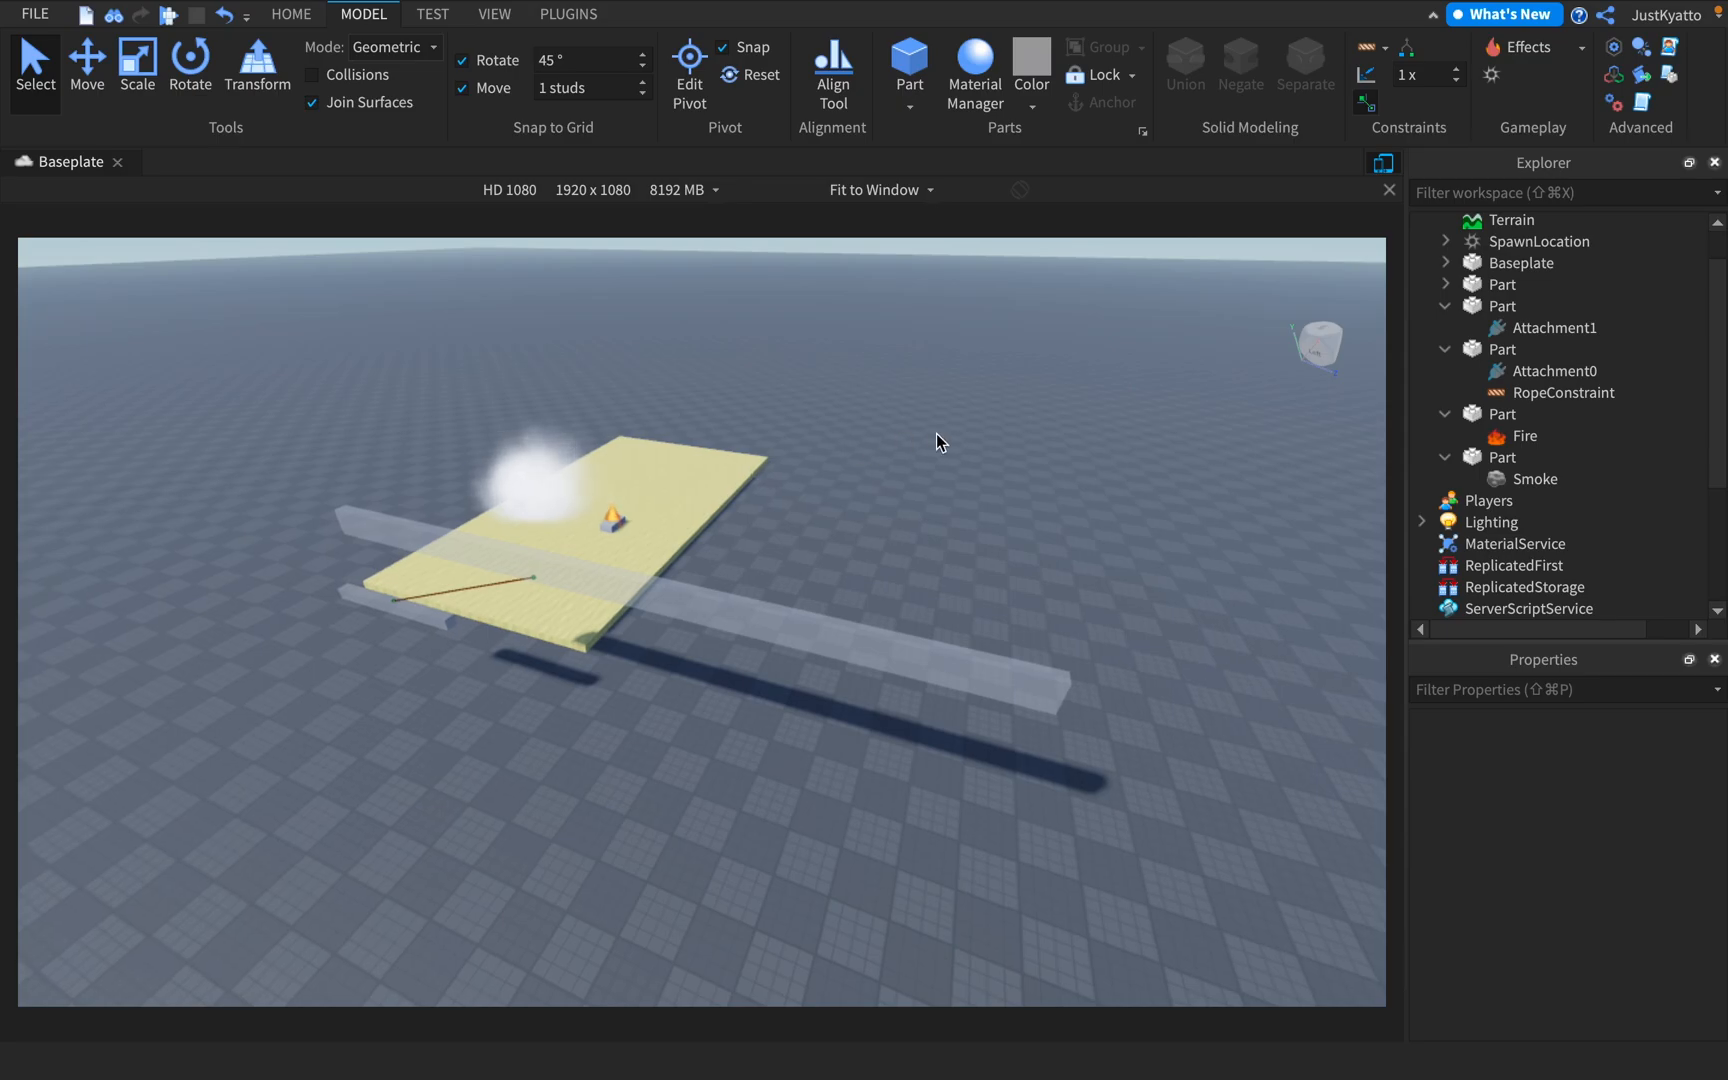
# Examine the block attached to the rope, the long beam and the sand platform from several sides
pyautogui.moveTo(936, 433); pyautogui.dragTo(934, 433, button='right')
pyautogui.moveTo(766, 555); pyautogui.dragTo(768, 555, button='right')
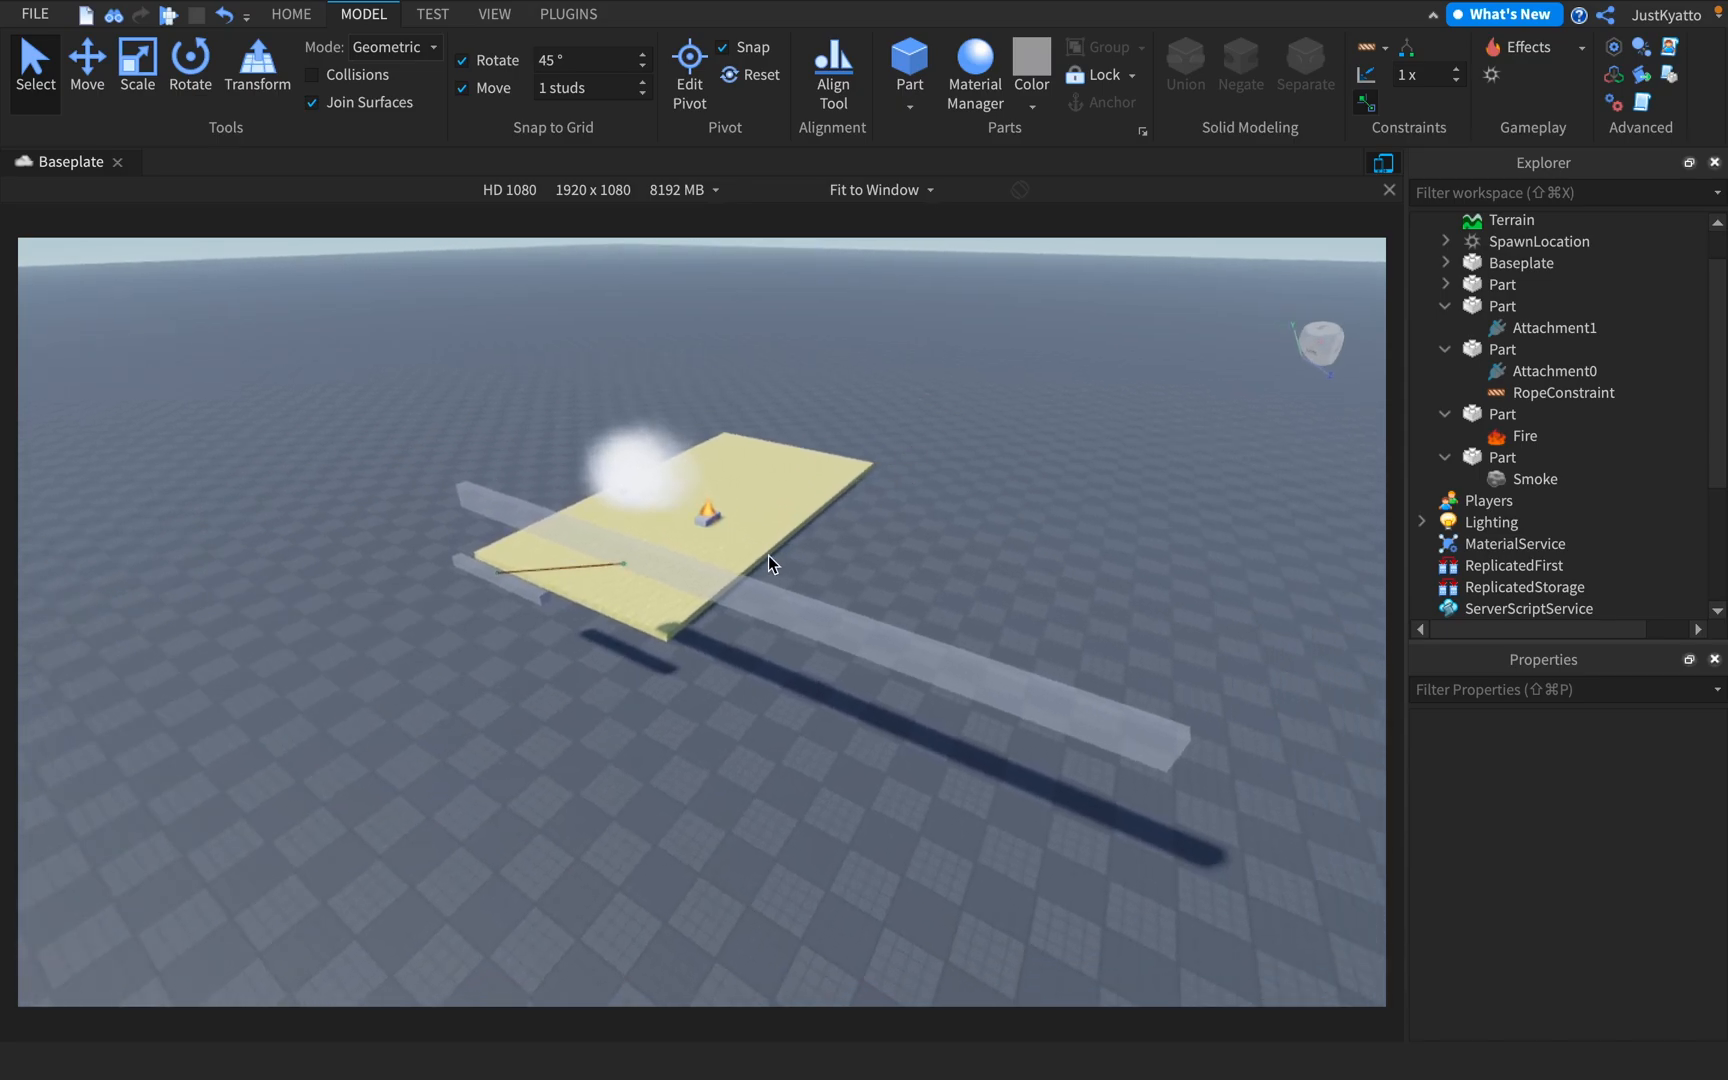
pyautogui.click(530, 600)
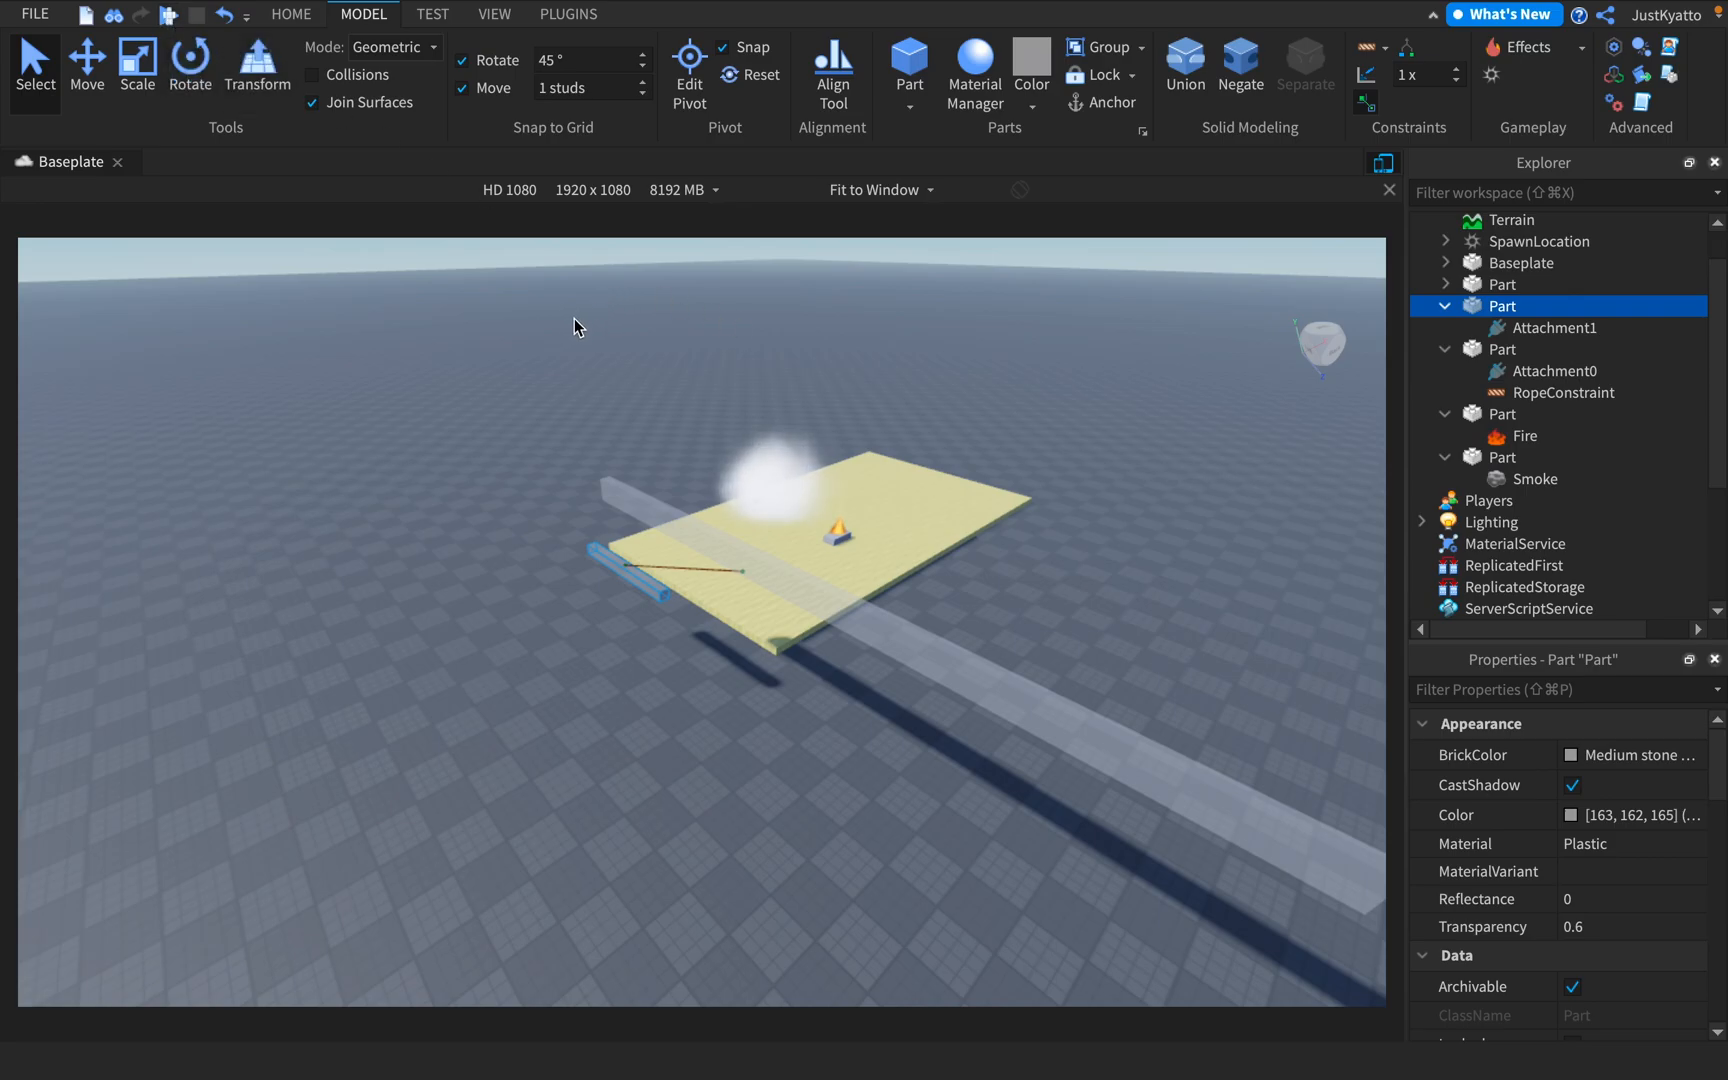
pyautogui.moveTo(616, 470); pyautogui.dragTo(630, 472, button='right')
pyautogui.moveTo(676, 518); pyautogui.dragTo(868, 335)
pyautogui.moveTo(868, 335); pyautogui.dragTo(868, 335, button='right')
pyautogui.moveTo(914, 397); pyautogui.dragTo(941, 408)
pyautogui.moveTo(941, 408); pyautogui.dragTo(948, 396, button='right')
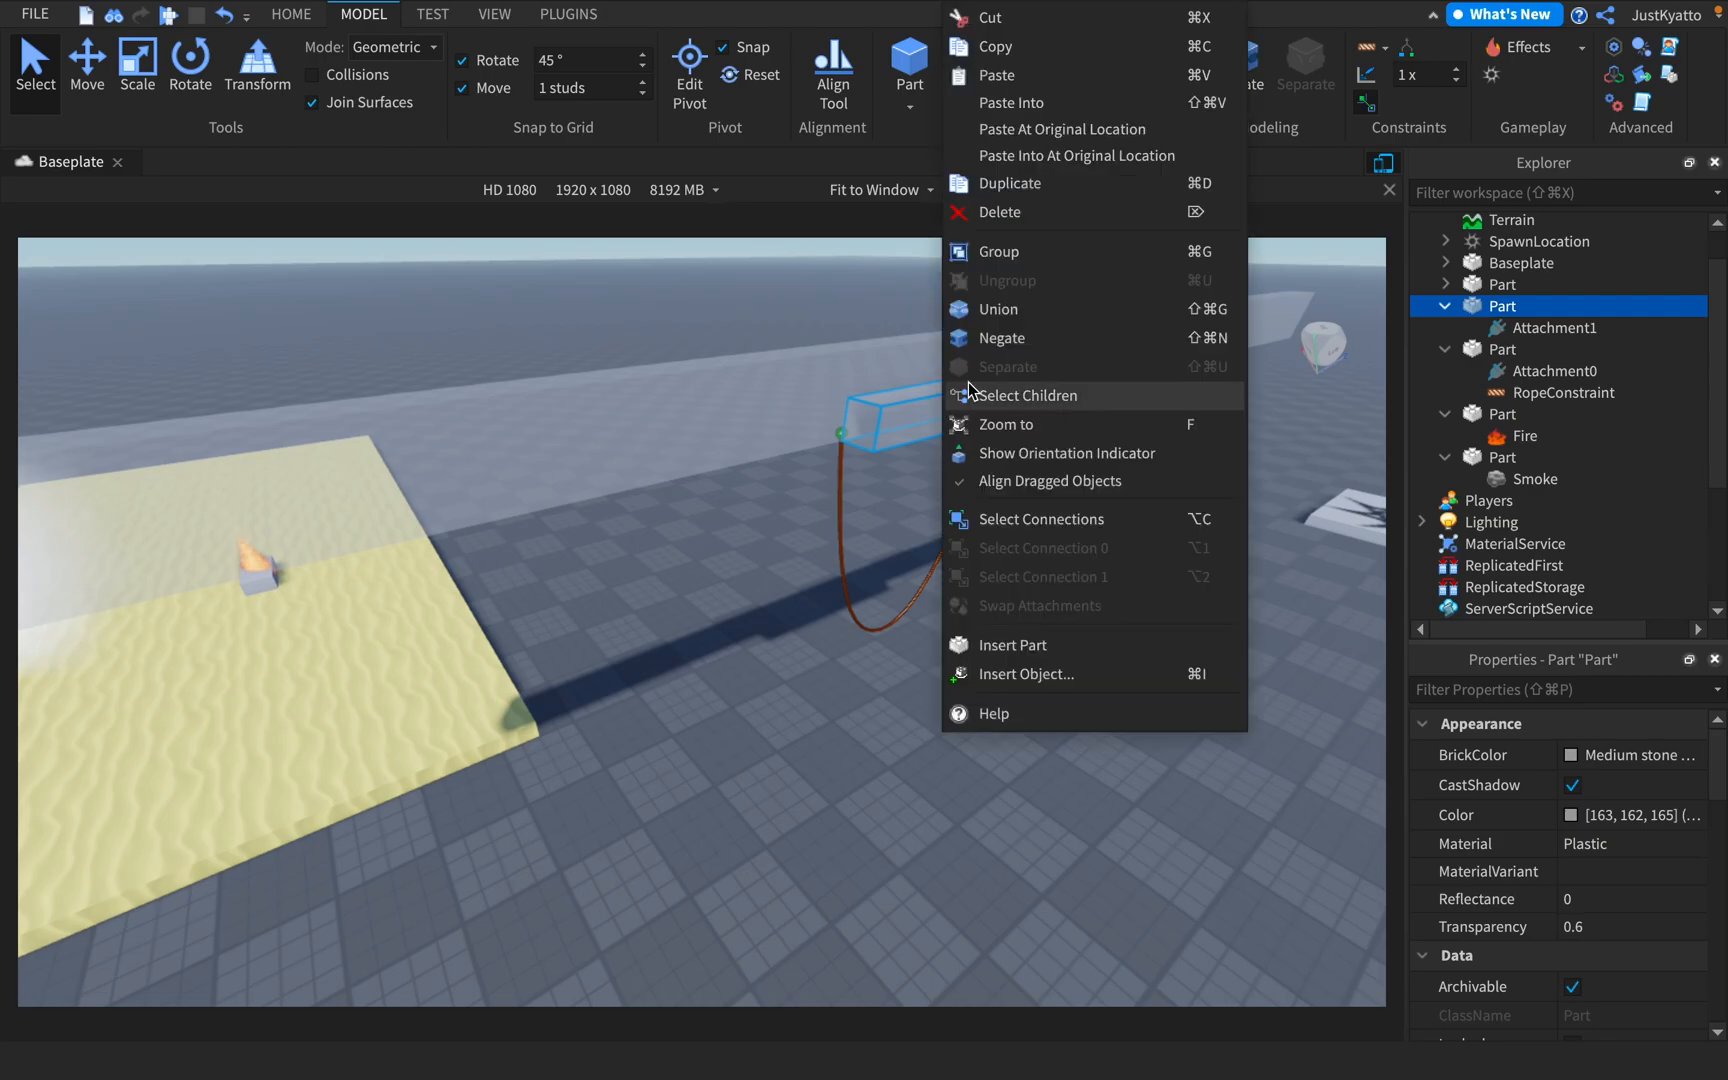
pyautogui.click(958, 393)
pyautogui.click(861, 331)
pyautogui.press('s')
pyautogui.moveTo(861, 331); pyautogui.dragTo(861, 329, button='right')
pyautogui.press('d')
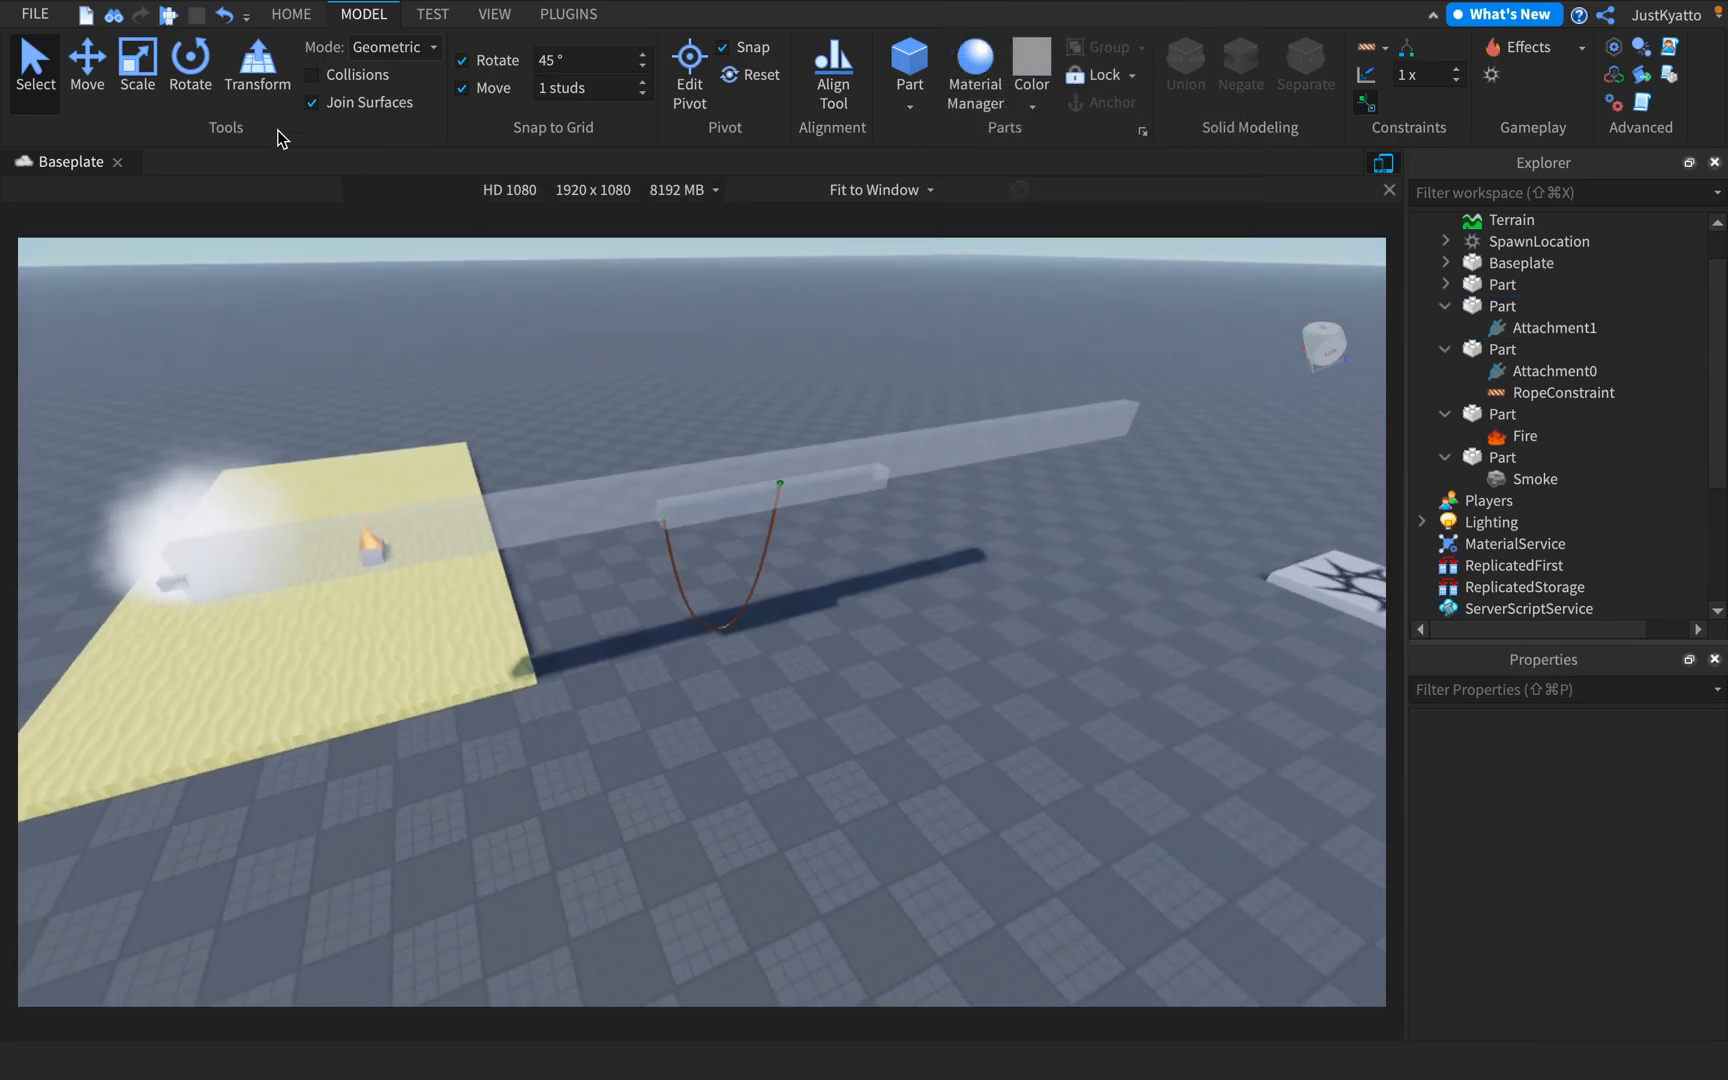